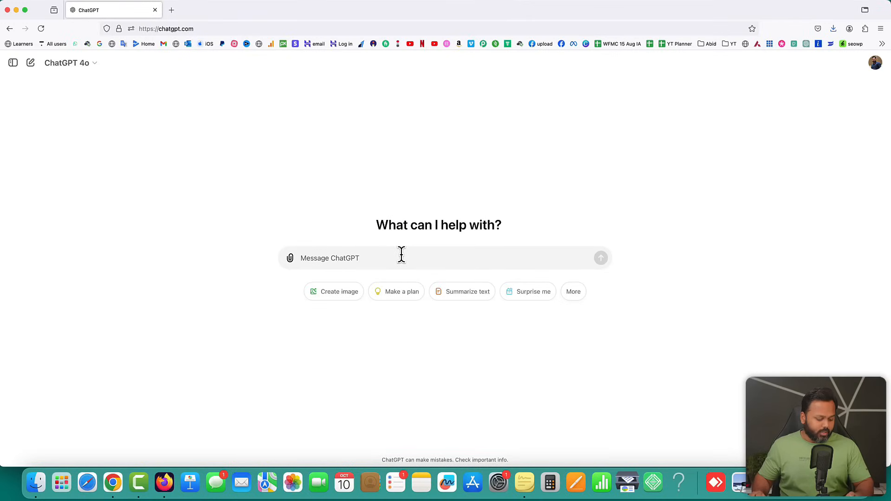
# Send ChatGPT the pasted request for a Hinglish kids' story about too much mobile phone use
pyautogui.write("Can you write a complete story for kids in the hinglish language? These days, kids are very much addicted of mobile phones. They keep watching useless videos and that really harms their brain and eyes. I want a story that can be interesting for the kids and also guide them why they shouldn't watch mobile phones a lot")
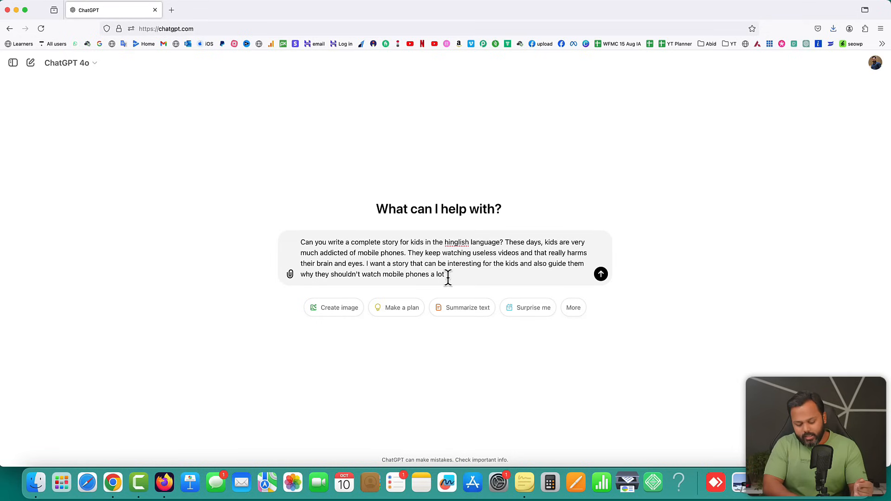
pyautogui.press('Return')
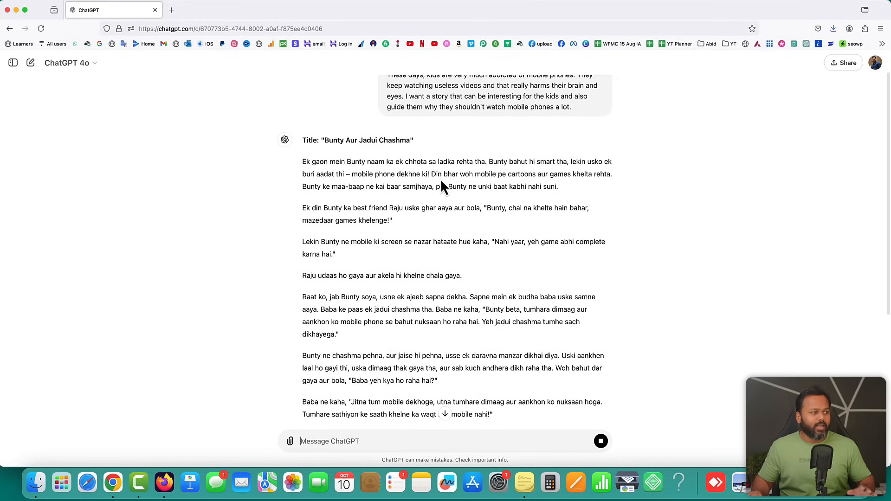
pyautogui.scroll(-10, 446, 207)
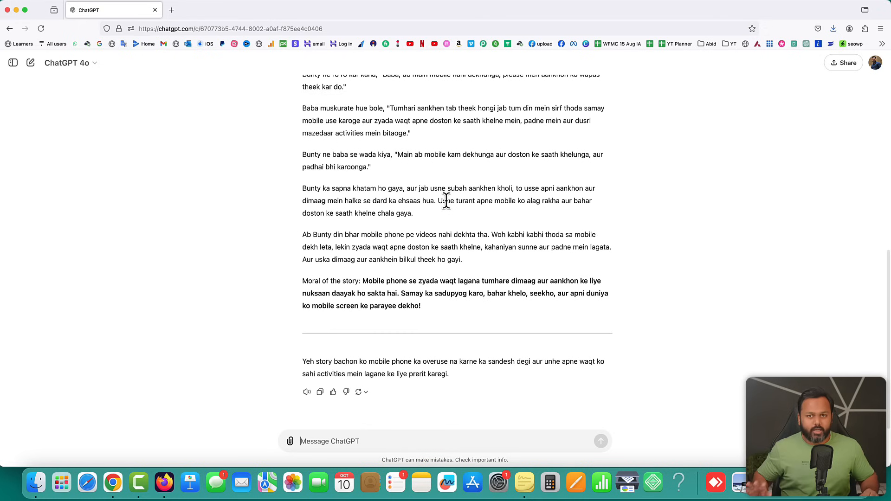
pyautogui.scroll(10, 437, 213)
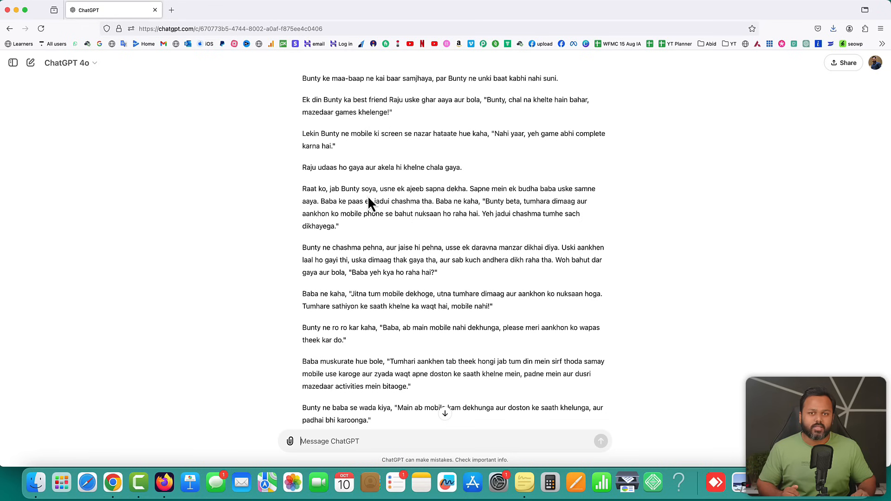
pyautogui.scroll(5, 368, 200)
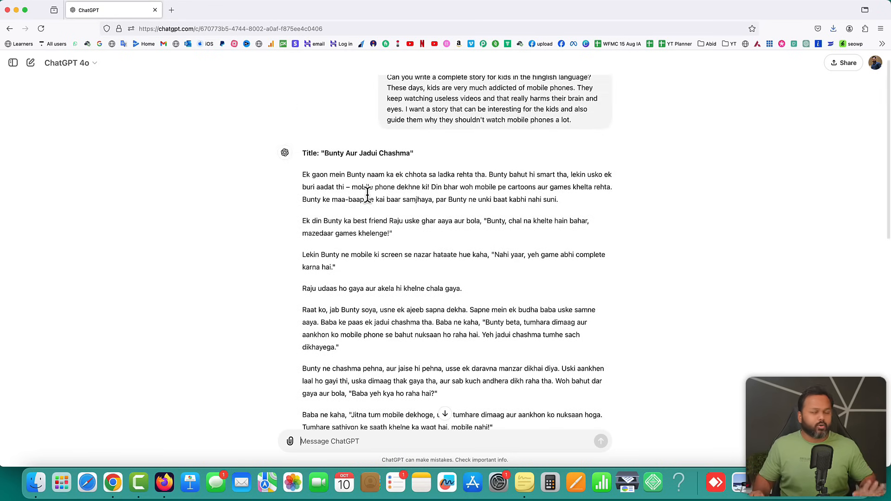
pyautogui.scroll(-1, 367, 195)
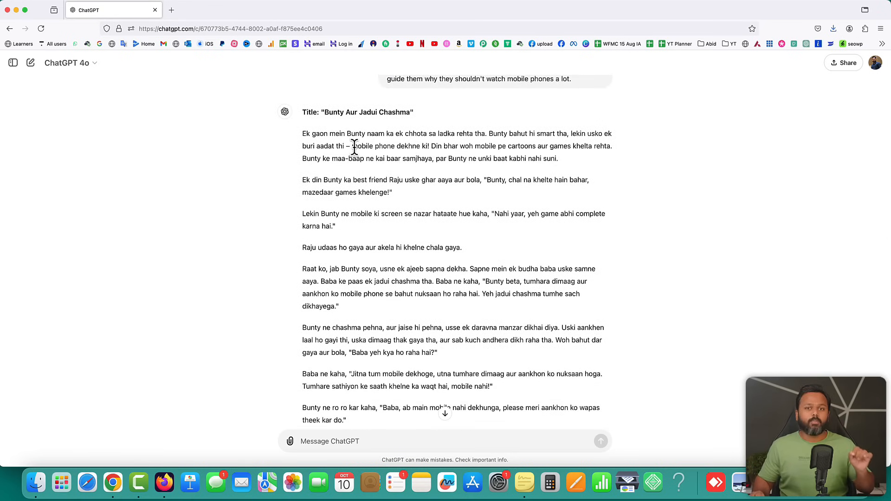
pyautogui.moveTo(302, 133); pyautogui.dragTo(523, 155)
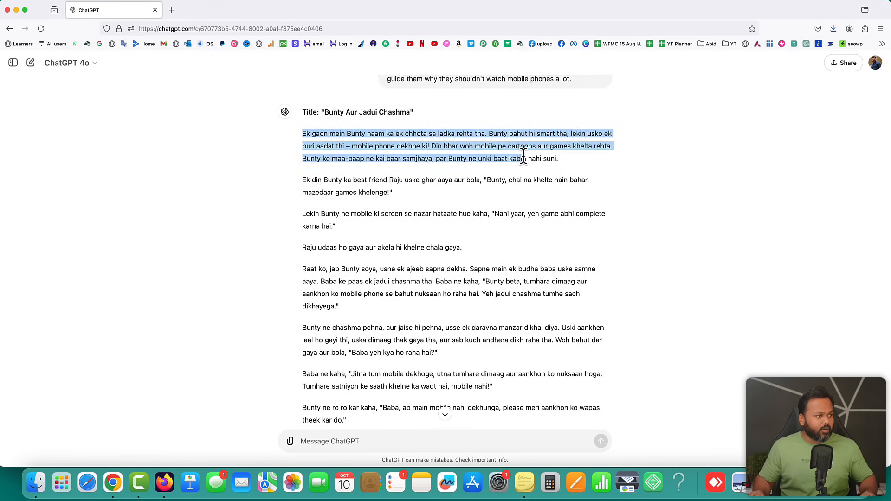
pyautogui.moveTo(302, 180); pyautogui.dragTo(394, 193)
pyautogui.moveTo(301, 214); pyautogui.dragTo(464, 253)
pyautogui.moveTo(302, 269); pyautogui.dragTo(364, 313)
pyautogui.click(368, 309)
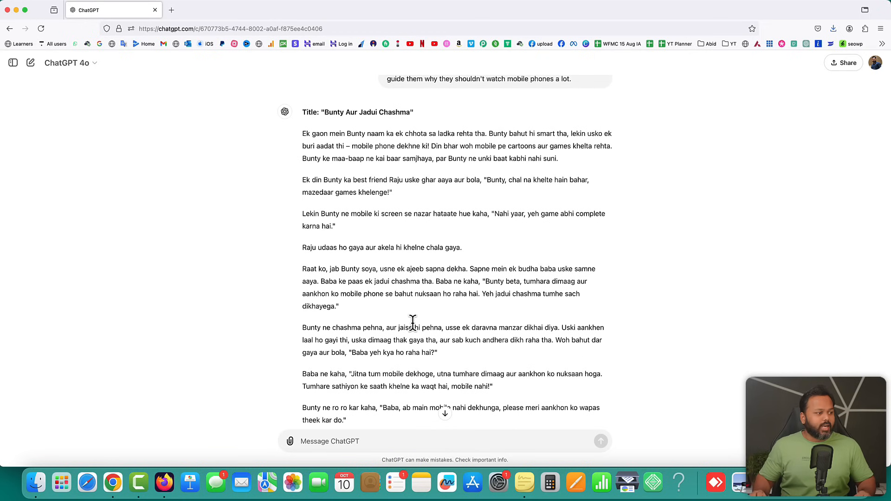
pyautogui.scroll(-10, 412, 325)
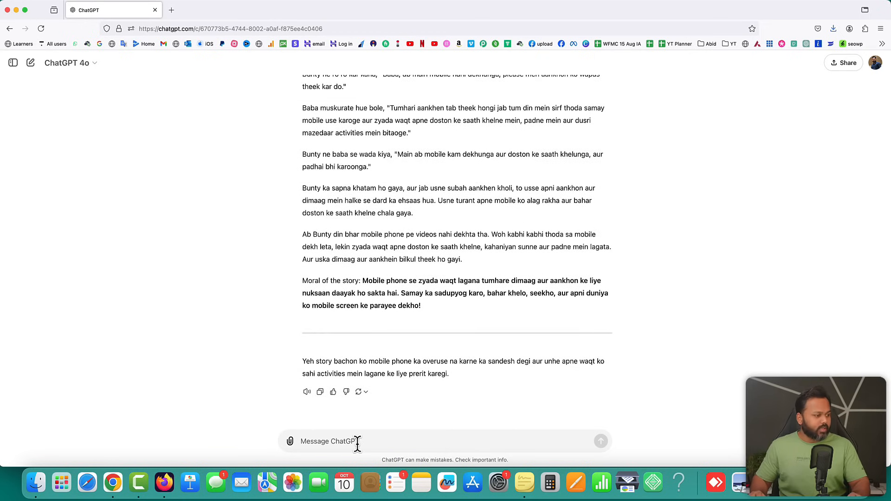
# Request per-paragraph Canva Magic Studio image prompts and copy the Paragraph 1 prompt
pyautogui.write('I want to use canva magic studio for designing graphics for each of the paragraphs. Can you write prompts for each paragraph so that canva can design good relevant images/graphics for this story?')
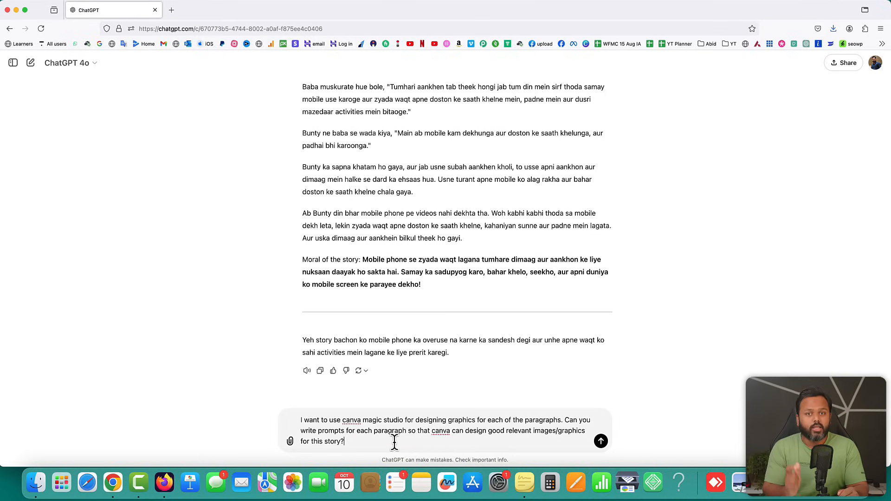
pyautogui.press('Return')
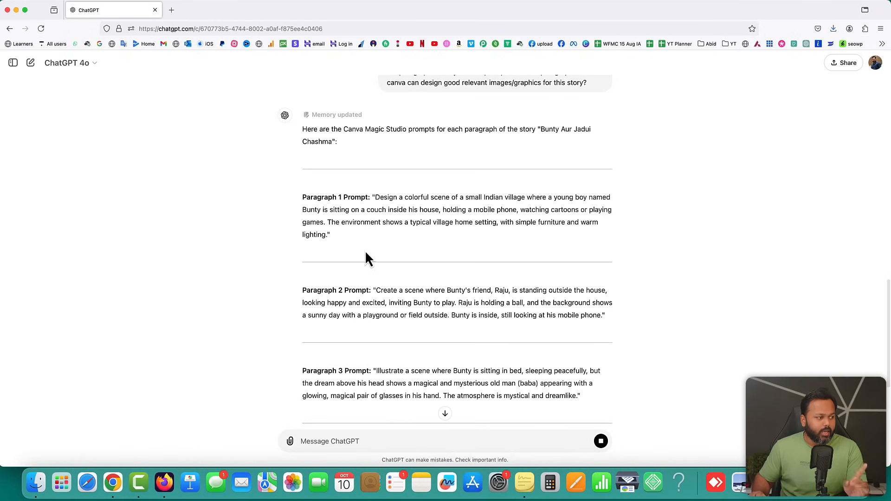
pyautogui.moveTo(376, 197); pyautogui.dragTo(324, 235)
pyautogui.rightClick(319, 236)
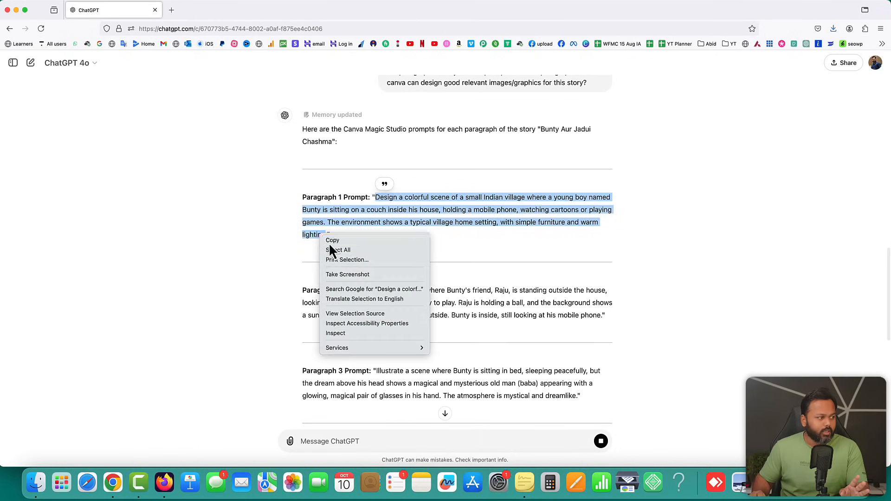
pyautogui.click(327, 241)
pyautogui.click(422, 242)
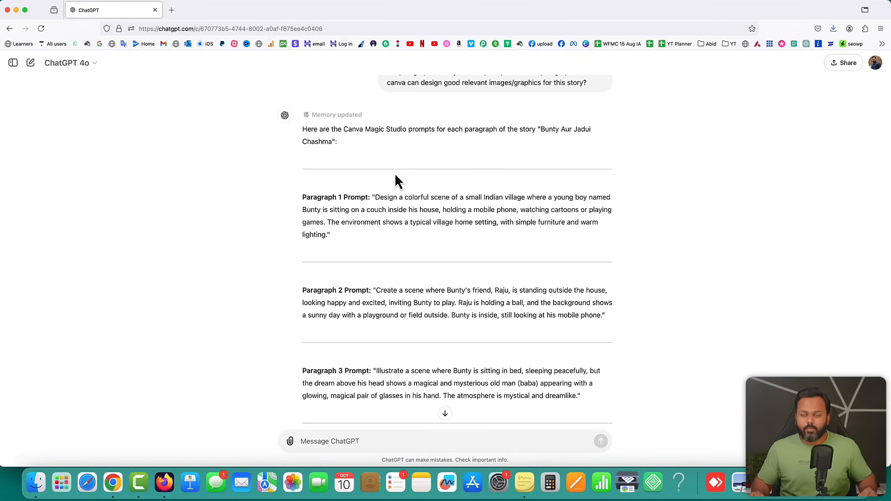
# Load the Canva Pro affiliate link in a new tab and scroll through the free-versus-Pro comparison
pyautogui.click(171, 16)
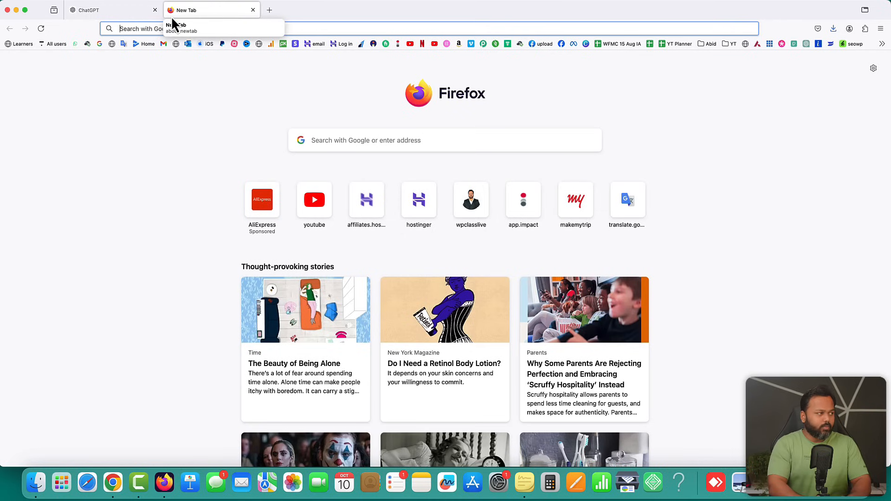
pyautogui.write('saddamkassim.com')
pyautogui.press('Right')
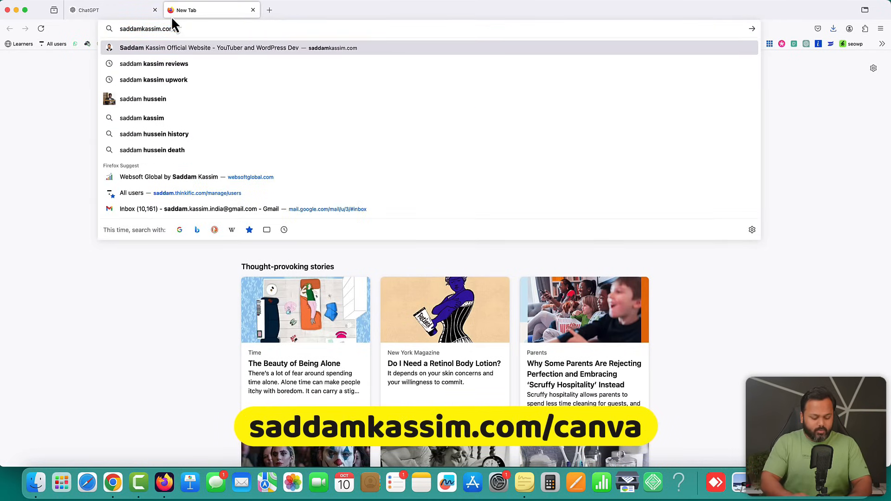
pyautogui.write('canva')
pyautogui.press('Return')
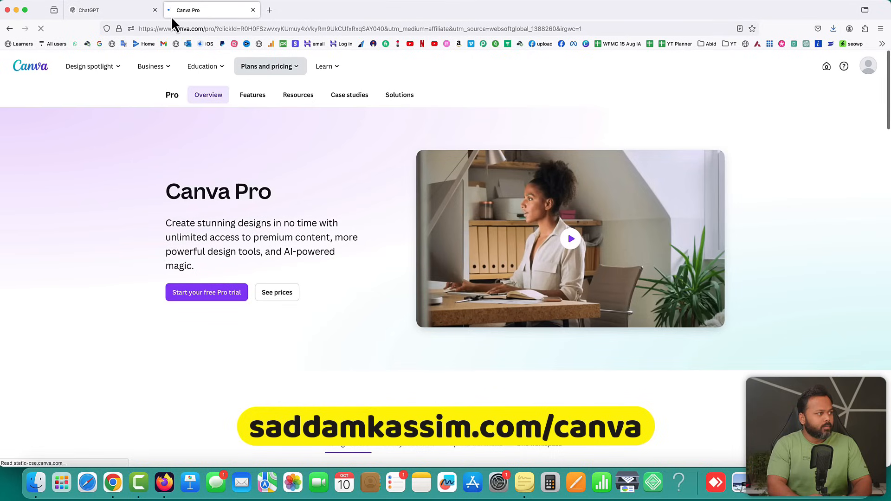
pyautogui.moveTo(151, 66)
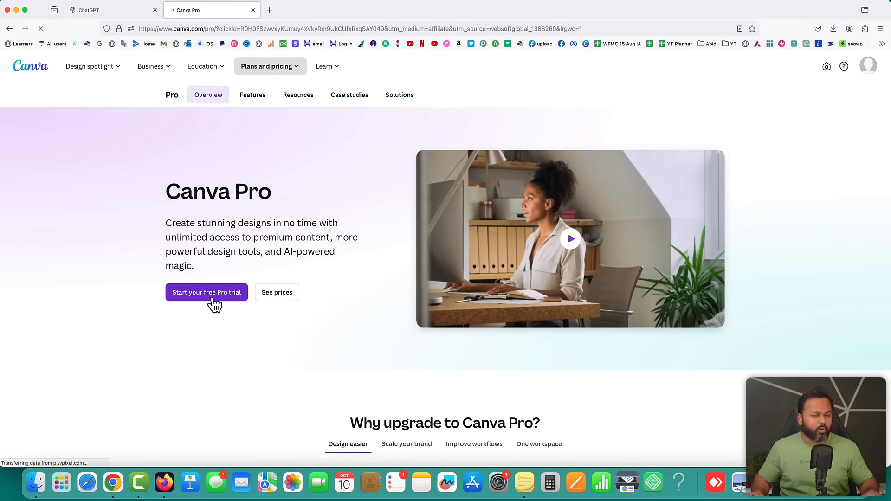
pyautogui.scroll(-15, 215, 305)
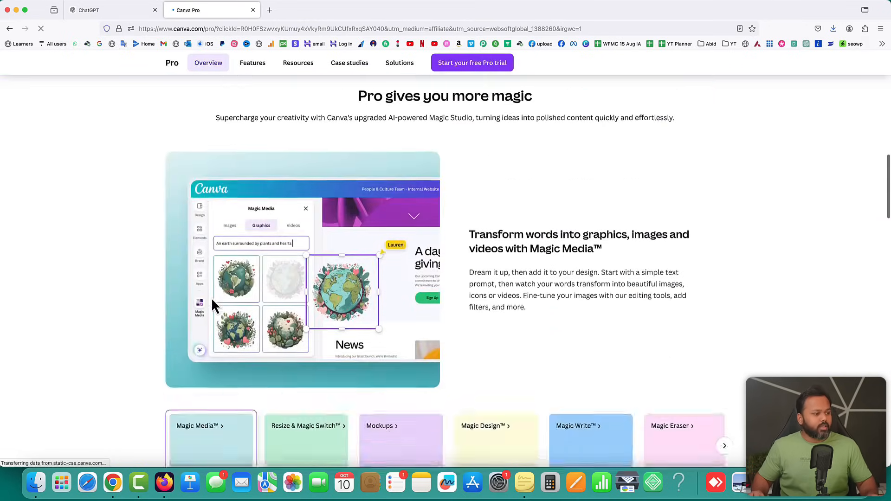
pyautogui.scroll(-7, 211, 297)
pyautogui.scroll(2, 211, 297)
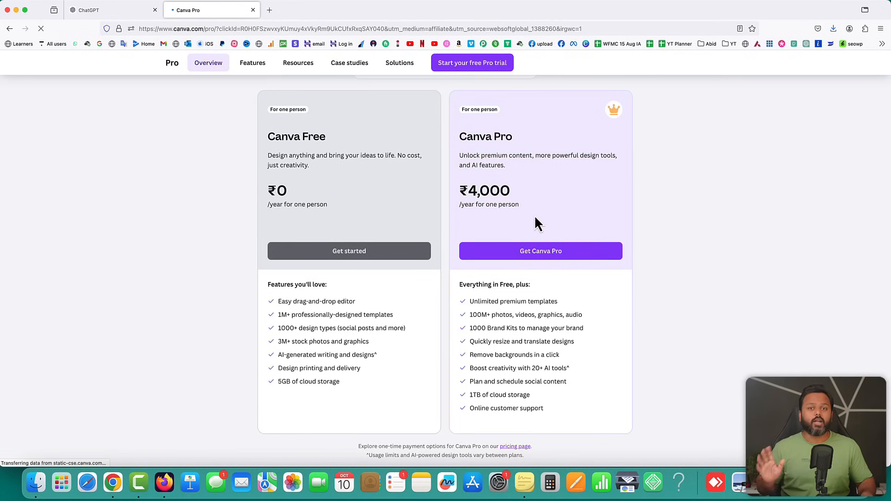
pyautogui.scroll(5, 533, 215)
pyautogui.scroll(5, 513, 305)
pyautogui.scroll(10, 513, 304)
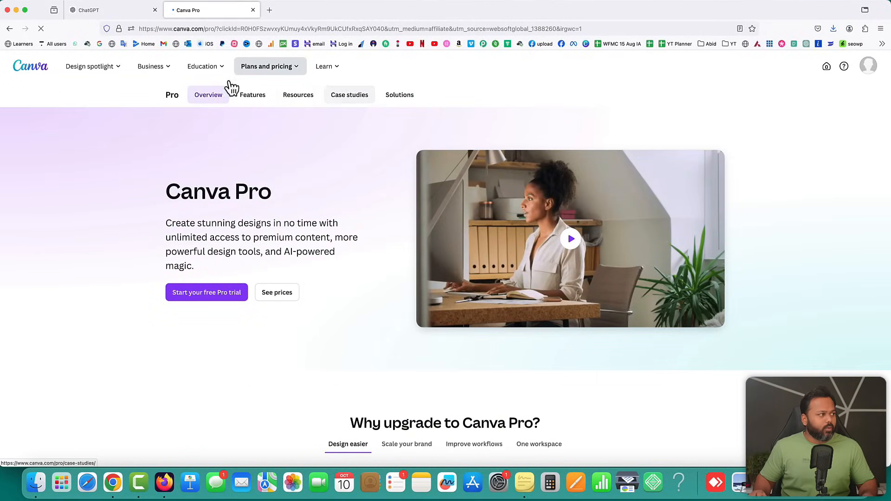
# Load the Magic Media demo design from the canva.me link and browse its Images, Graphics and Videos options
pyautogui.click(244, 28)
pyautogui.press('super+v')
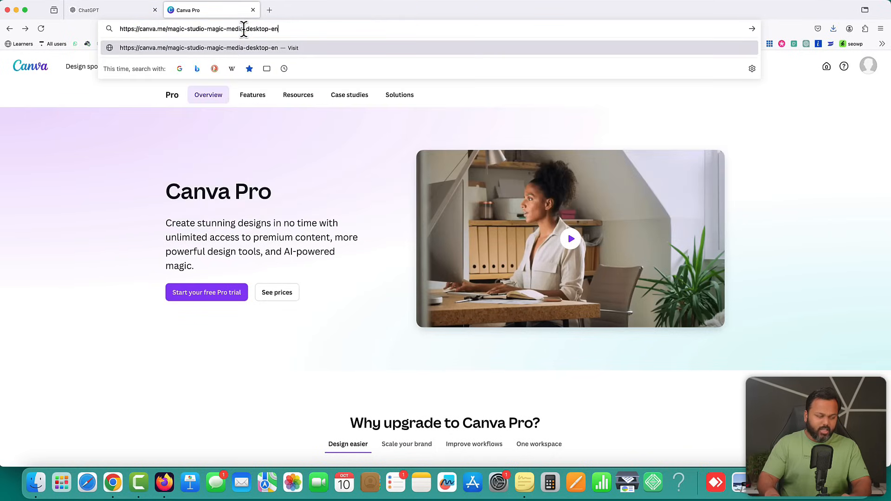
pyautogui.press('Return')
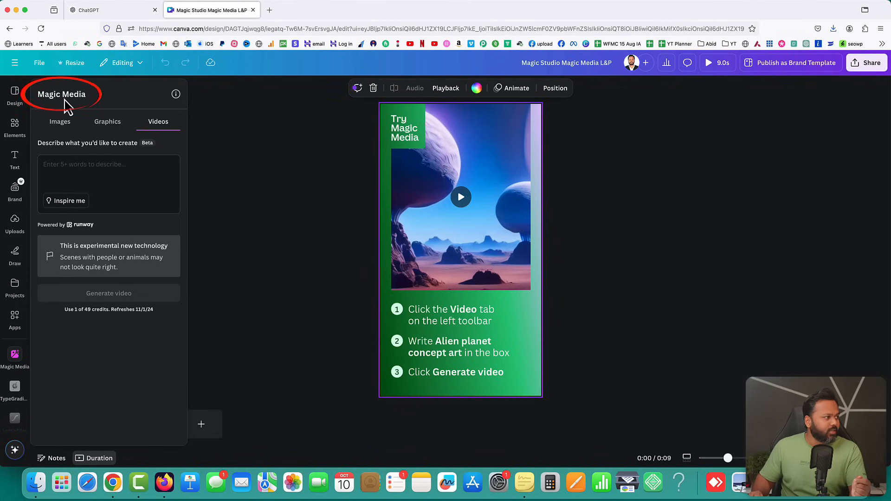
pyautogui.click(64, 125)
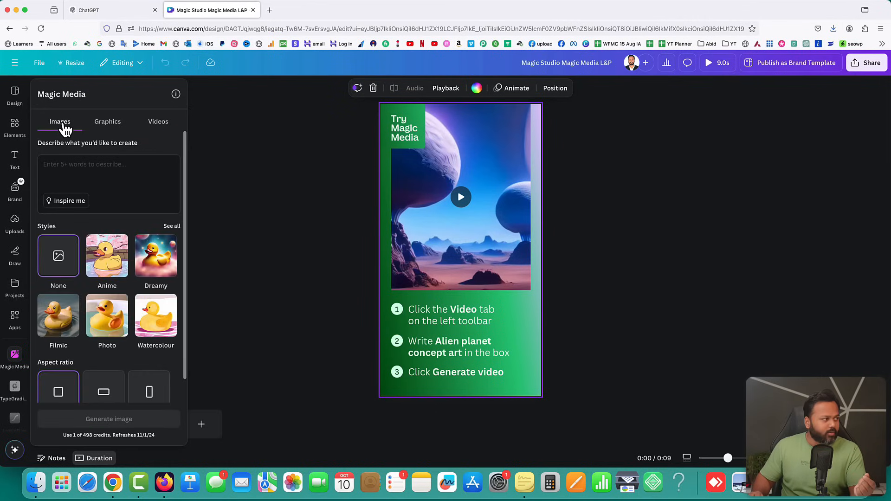
pyautogui.click(108, 128)
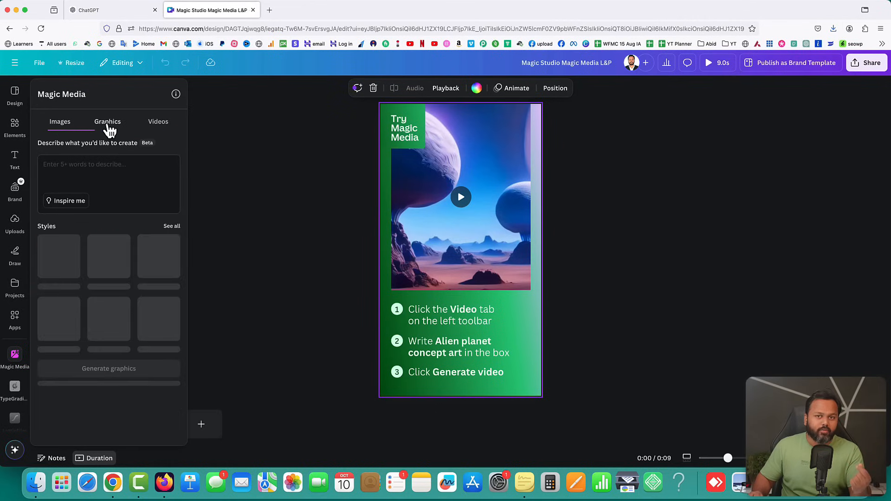
pyautogui.click(157, 131)
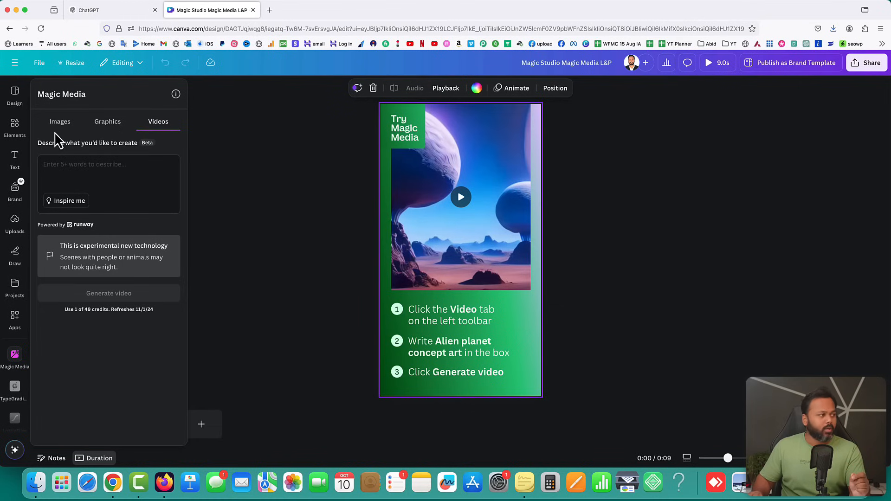
pyautogui.click(60, 122)
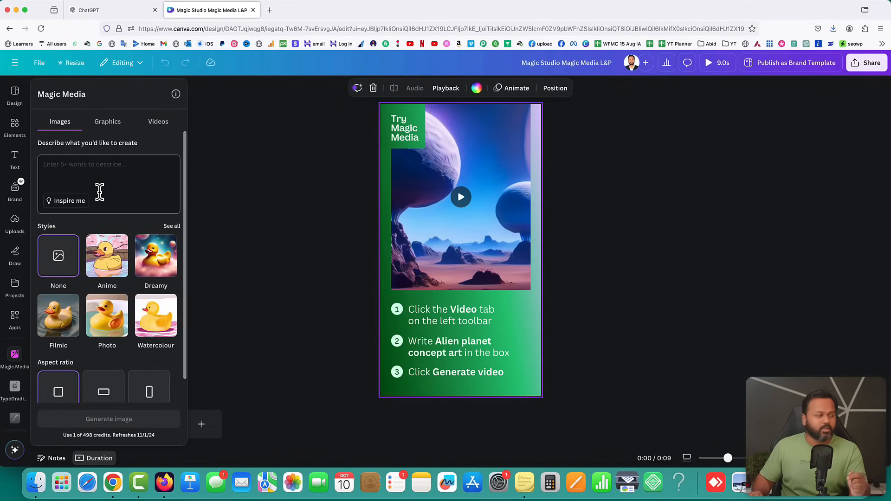
pyautogui.click(115, 171)
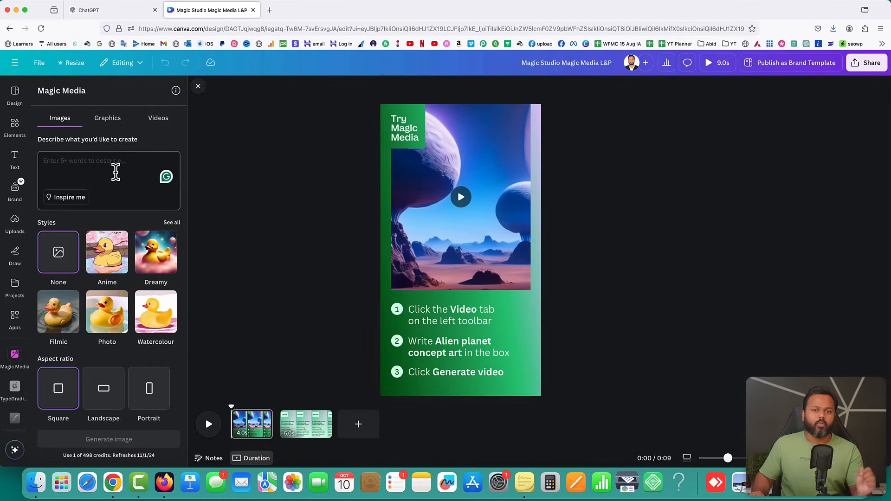
# Copy the Paragraph 1 image prompt again from the ChatGPT conversation
pyautogui.click(84, 10)
pyautogui.scroll(1, 411, 237)
pyautogui.moveTo(374, 204); pyautogui.dragTo(327, 242)
pyautogui.rightClick(319, 232)
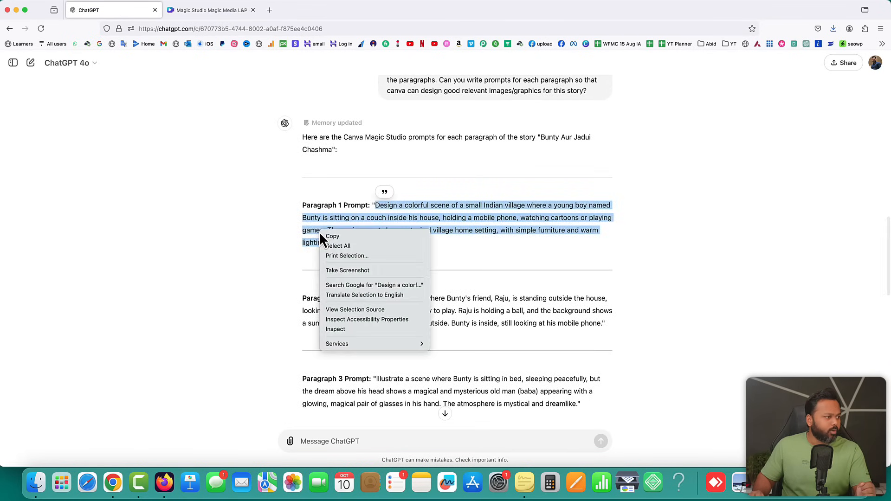
pyautogui.click(330, 236)
# Paste the Bunty village-couch prompt into the Magic Media description box and review it
pyautogui.click(207, 11)
pyautogui.click(84, 162)
pyautogui.press('super+v')
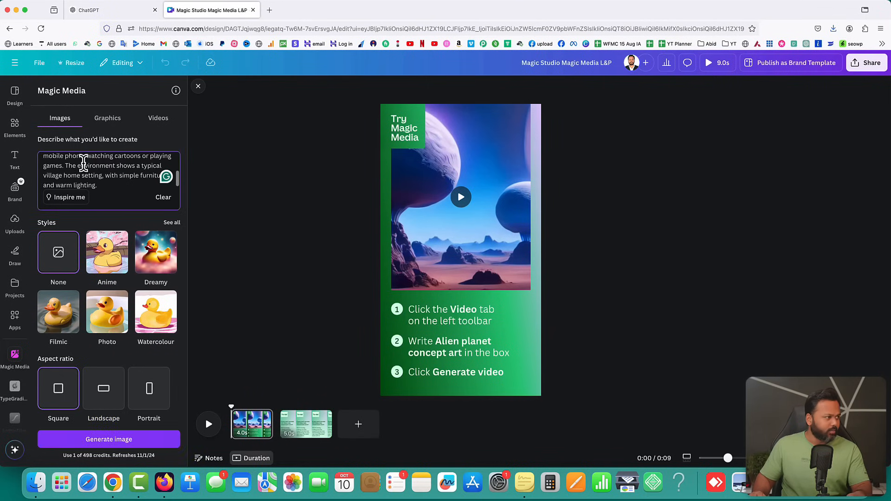
pyautogui.scroll(5, 133, 176)
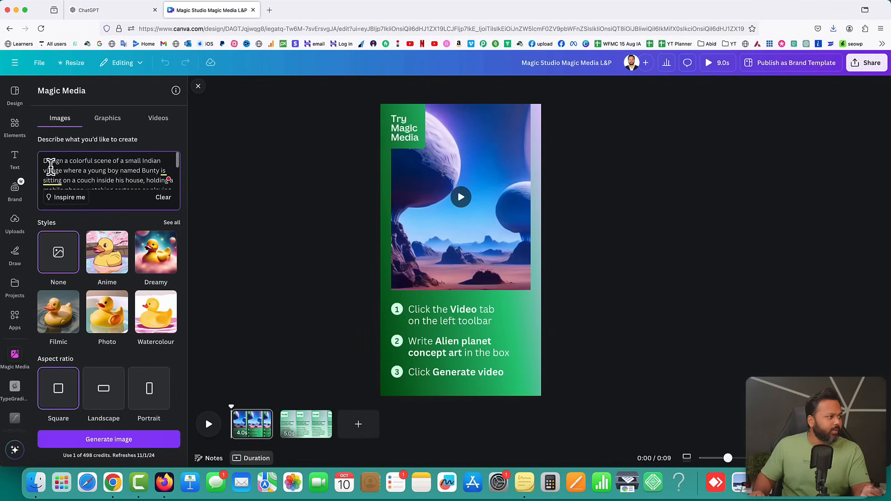
pyautogui.press('super+a')
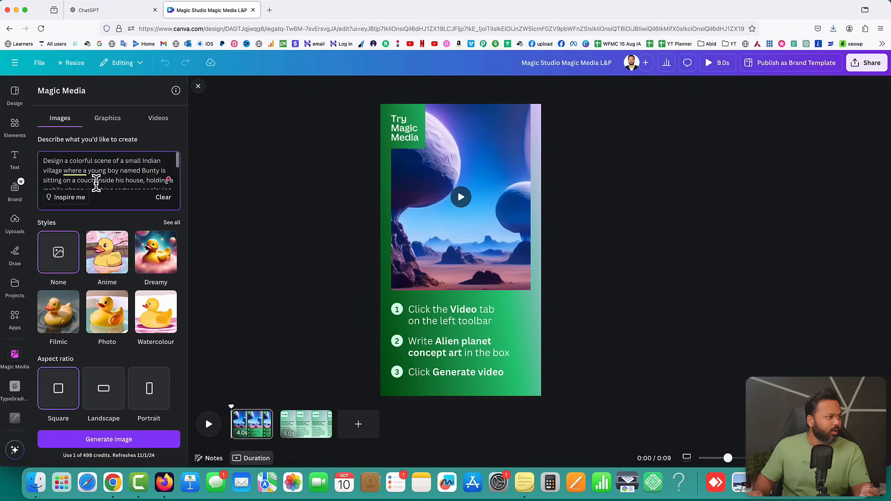
pyautogui.scroll(-1, 121, 181)
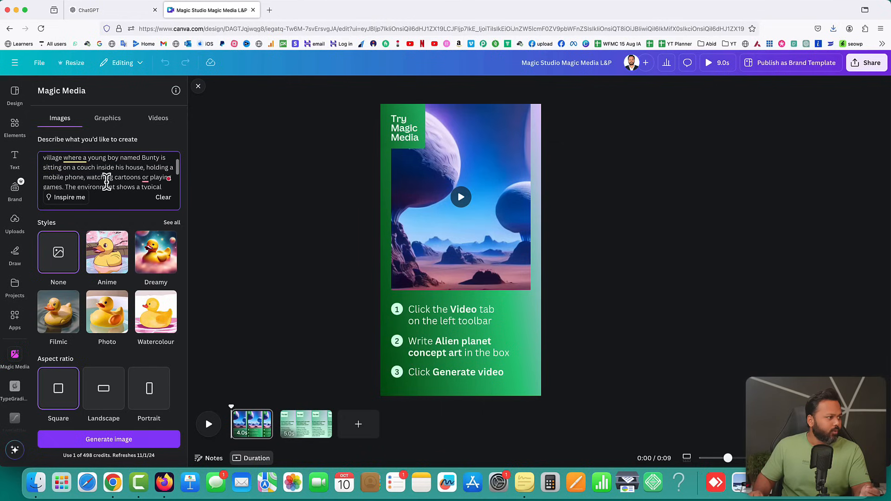
pyautogui.scroll(-1, 106, 180)
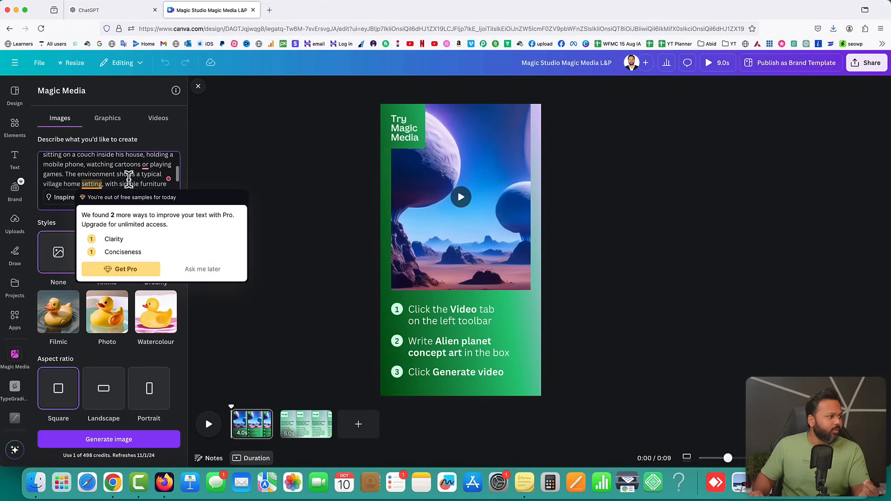
pyautogui.scroll(-2, 130, 180)
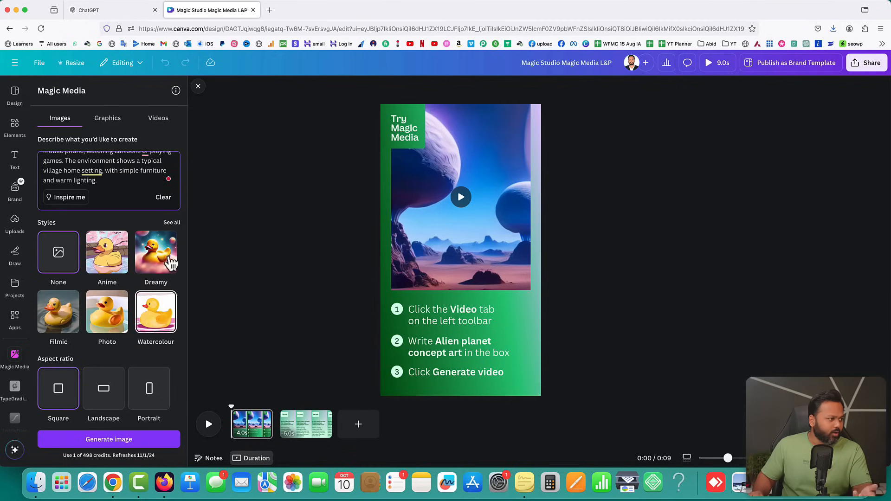
# Generate square images from the Bunty prompt using the High flash style
pyautogui.click(172, 224)
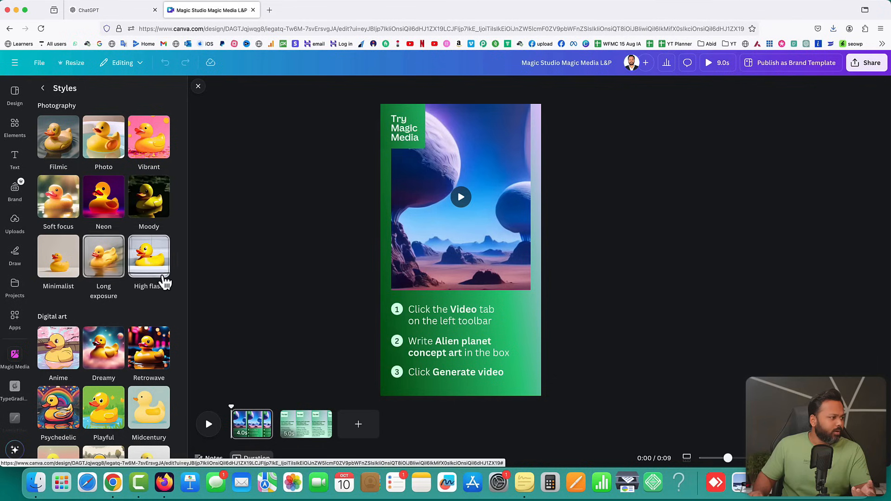
pyautogui.click(152, 259)
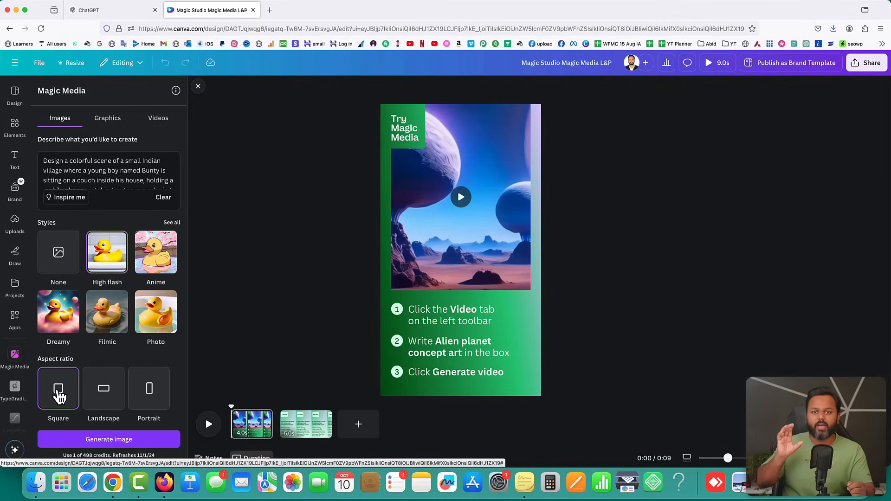
pyautogui.click(109, 443)
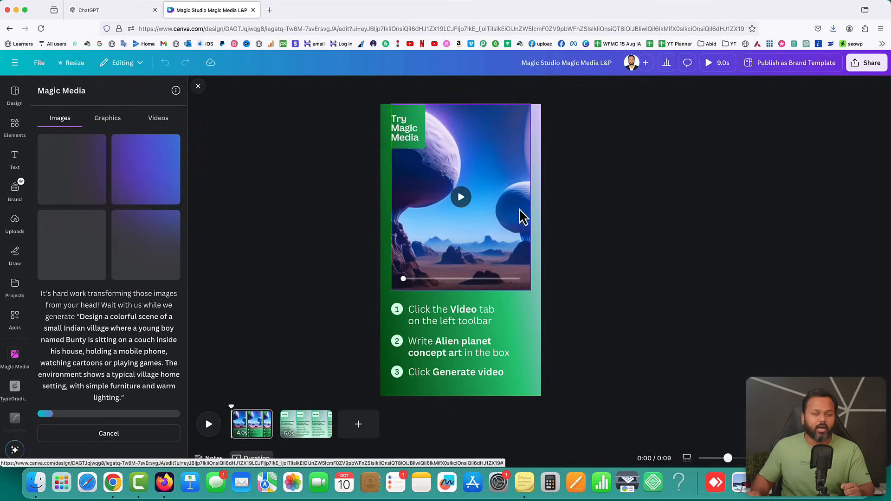
# Delete the alien planet video, the three step instruction texts and the step-1 number circle
pyautogui.moveTo(618, 114); pyautogui.dragTo(373, 390)
pyautogui.press('Delete')
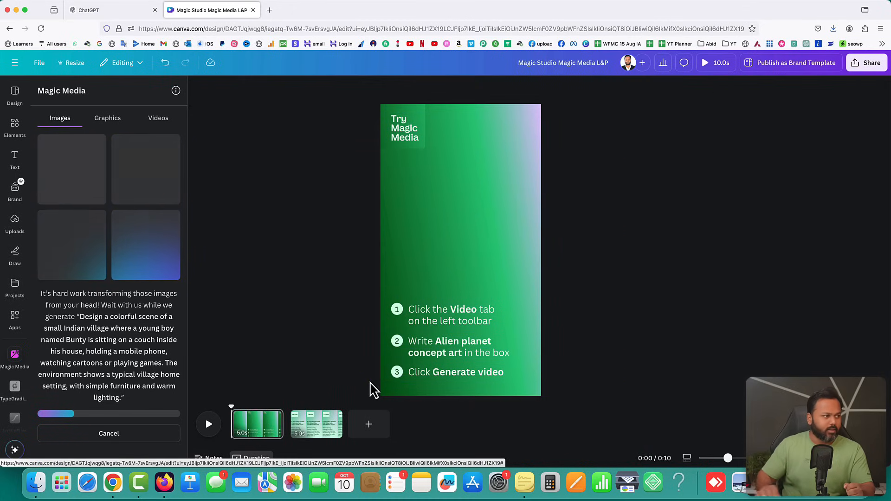
pyautogui.click(456, 317)
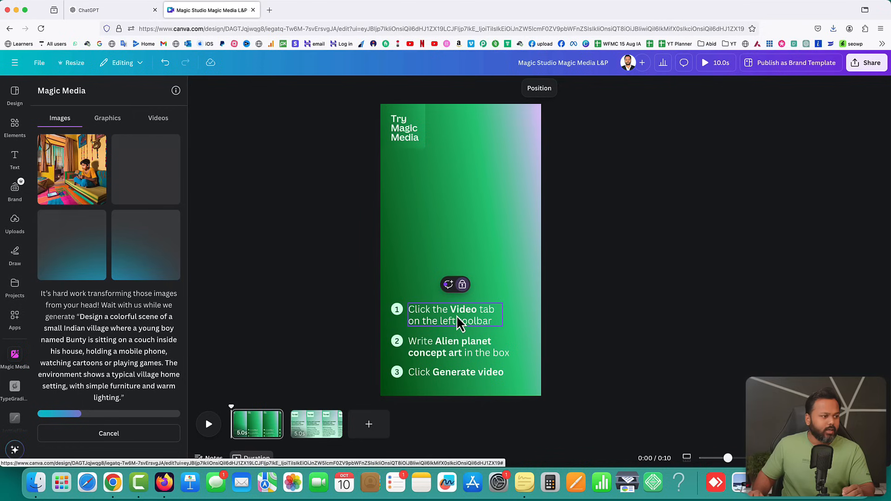
pyautogui.click(463, 285)
pyautogui.press('BackSpace')
pyautogui.click(435, 347)
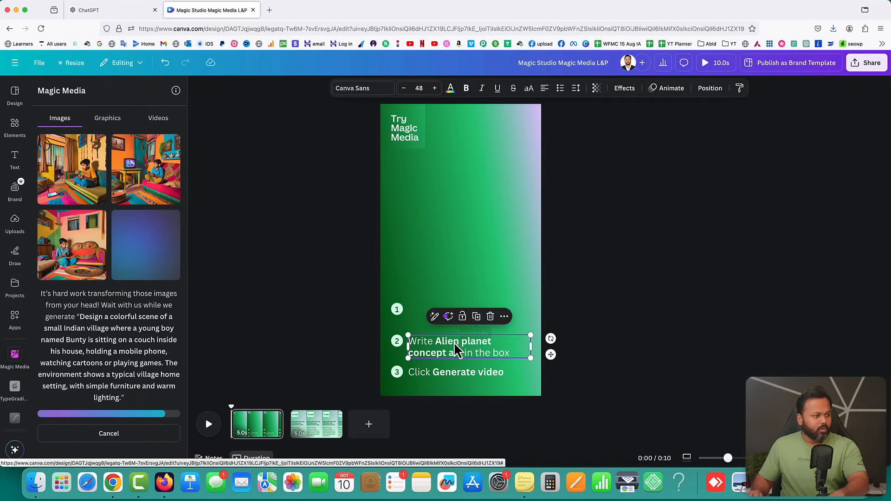
pyautogui.press('BackSpace')
pyautogui.click(434, 371)
pyautogui.click(485, 348)
pyautogui.press('BackSpace')
pyautogui.click(401, 311)
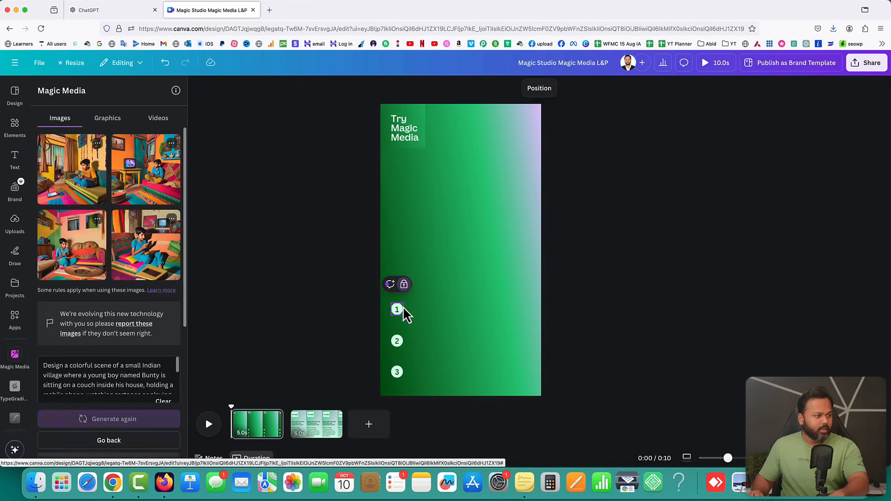
pyautogui.press('BackSpace')
pyautogui.click(238, 172)
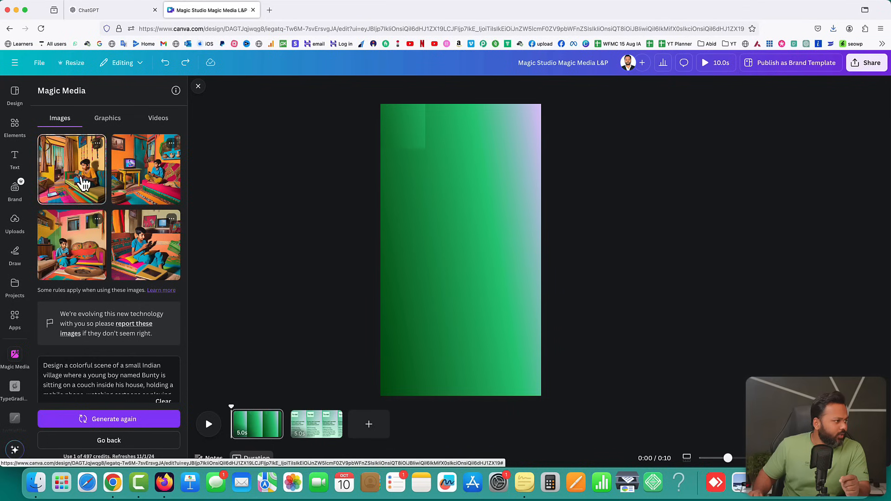
# Place the first generated village image on the page and enlarge it across the width
pyautogui.click(79, 177)
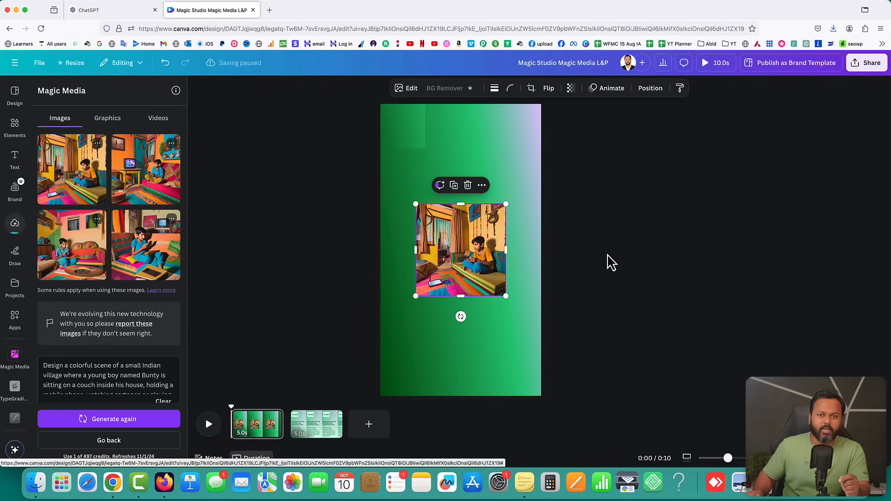
pyautogui.moveTo(457, 248); pyautogui.dragTo(419, 162)
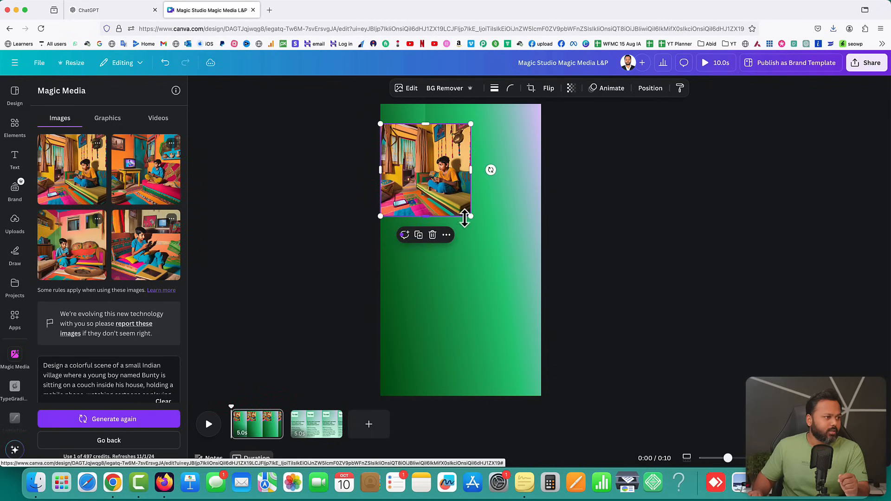
pyautogui.moveTo(469, 218); pyautogui.dragTo(482, 251)
# Delete pages 1 and 2, leaving only a newly added blank white page
pyautogui.click(624, 231)
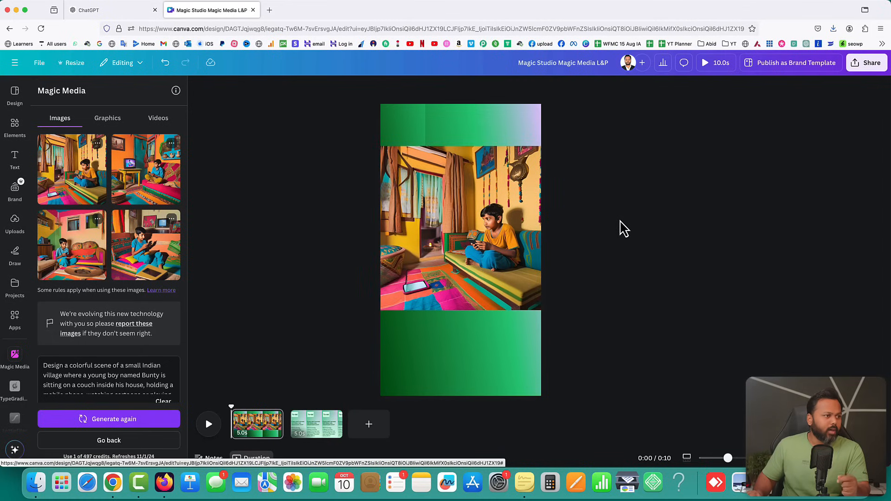
pyautogui.moveTo(448, 207); pyautogui.dragTo(447, 207)
pyautogui.click(624, 173)
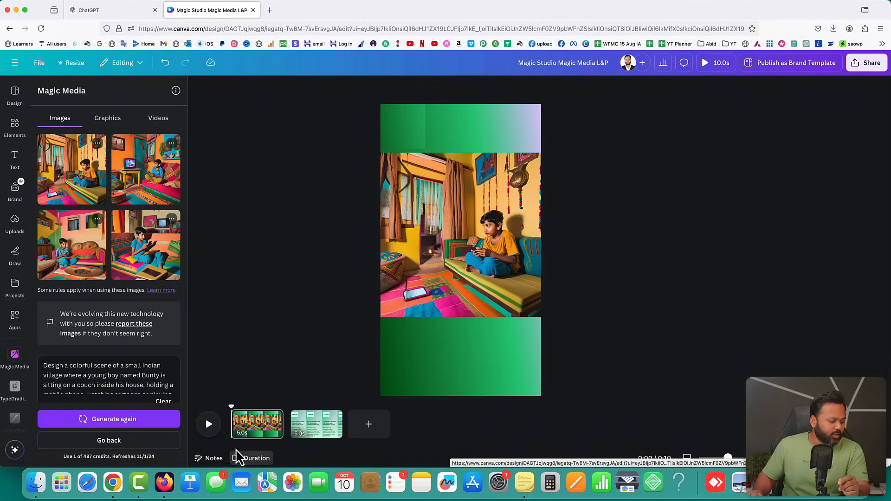
pyautogui.click(332, 418)
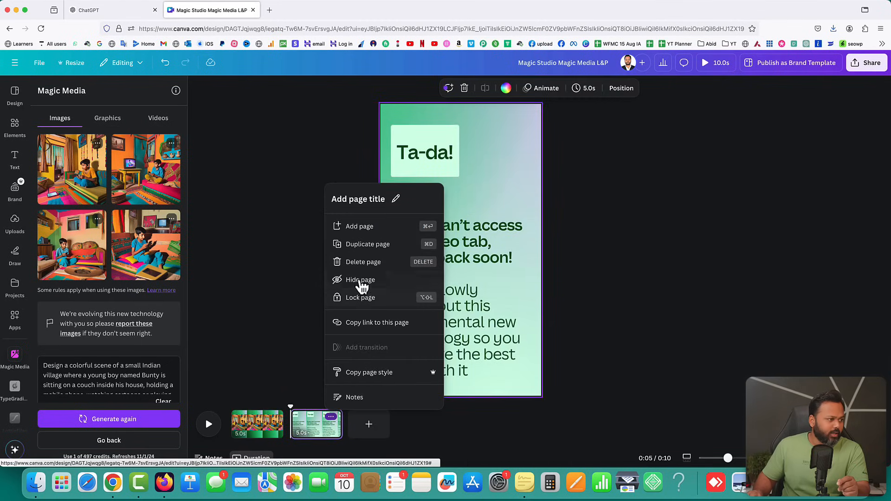
pyautogui.click(361, 263)
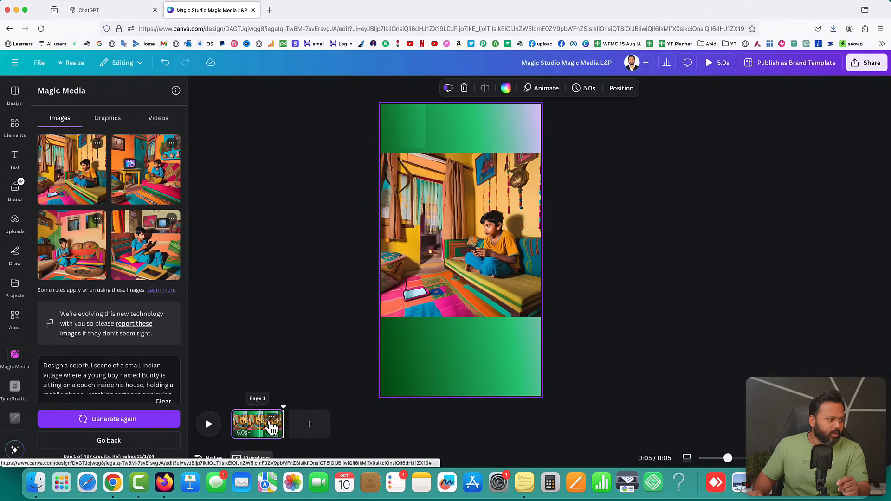
pyautogui.click(310, 426)
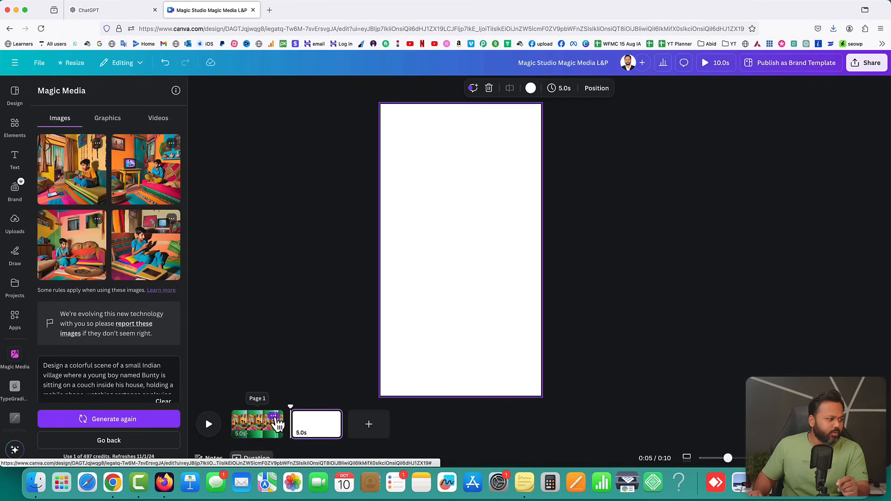
pyautogui.click(275, 418)
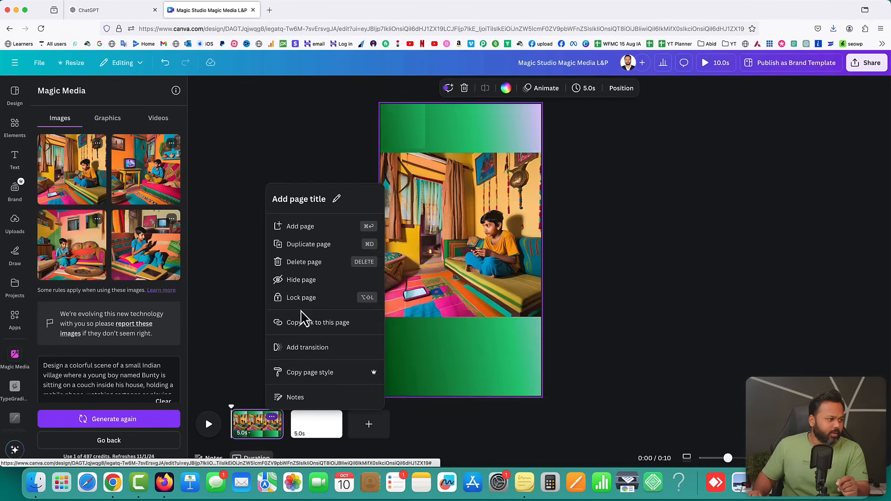
pyautogui.click(303, 262)
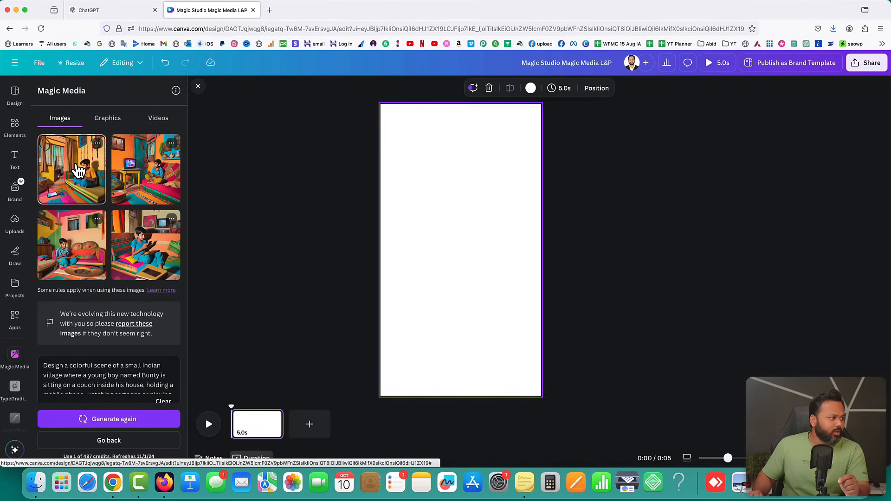
# Add the first village image to the blank page and resize it to 1,080 × 1,080
pyautogui.click(79, 171)
pyautogui.moveTo(448, 224); pyautogui.dragTo(413, 189)
pyautogui.moveTo(472, 261); pyautogui.dragTo(551, 318)
pyautogui.moveTo(511, 282); pyautogui.dragTo(511, 288)
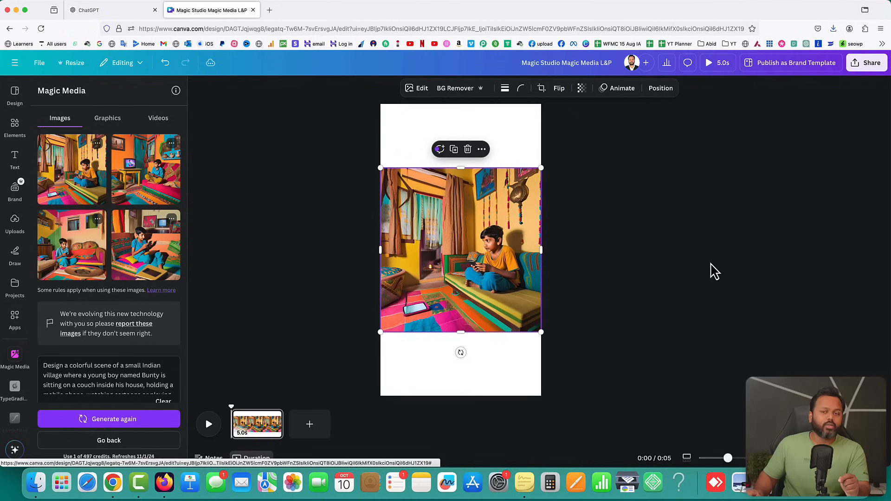
pyautogui.click(715, 271)
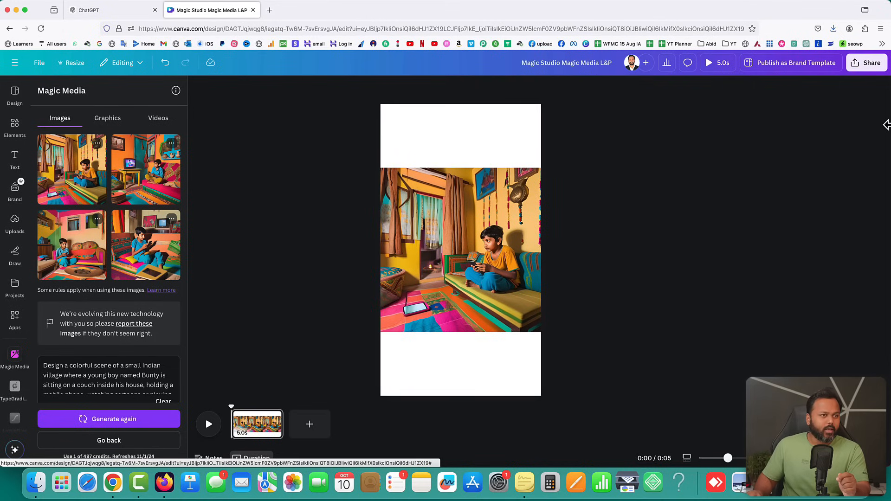
# Choose PNG with a transparent background in the download settings, then close them
pyautogui.click(865, 63)
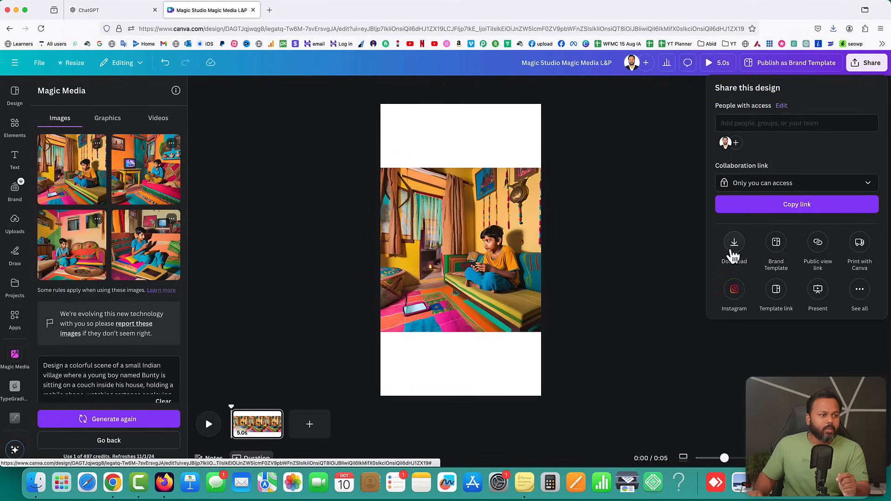
pyautogui.click(734, 245)
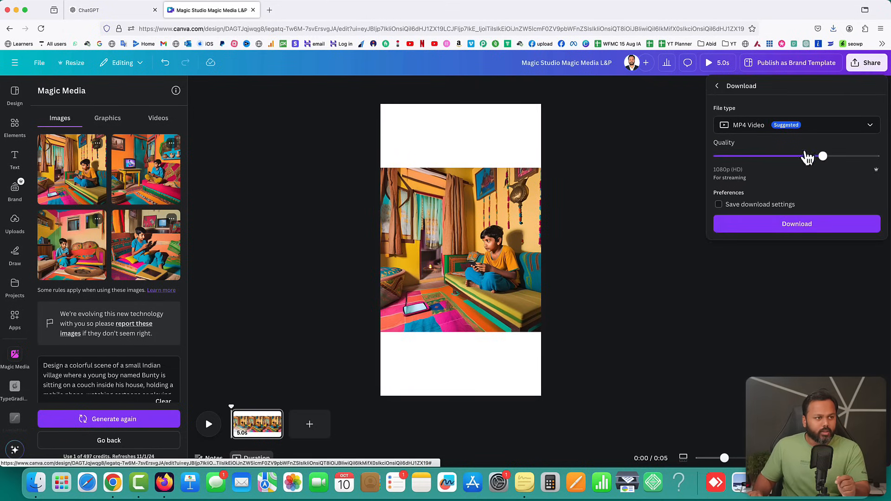
pyautogui.click(752, 132)
pyautogui.click(752, 182)
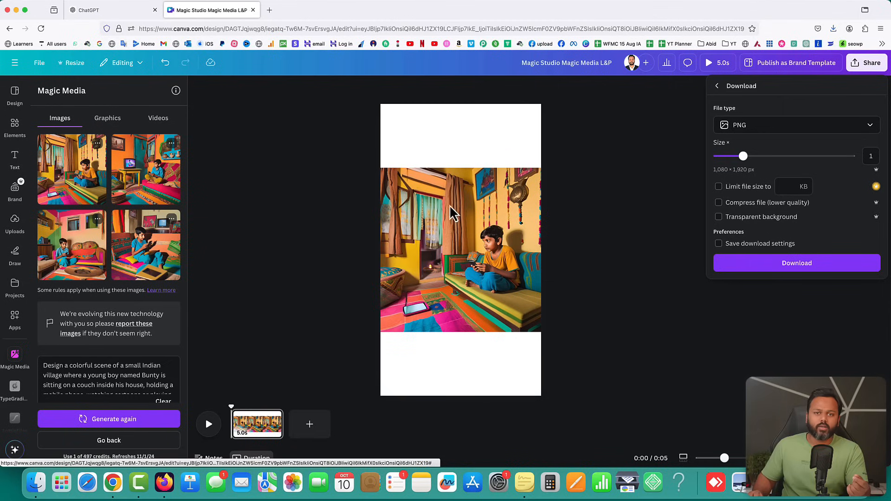
pyautogui.click(729, 222)
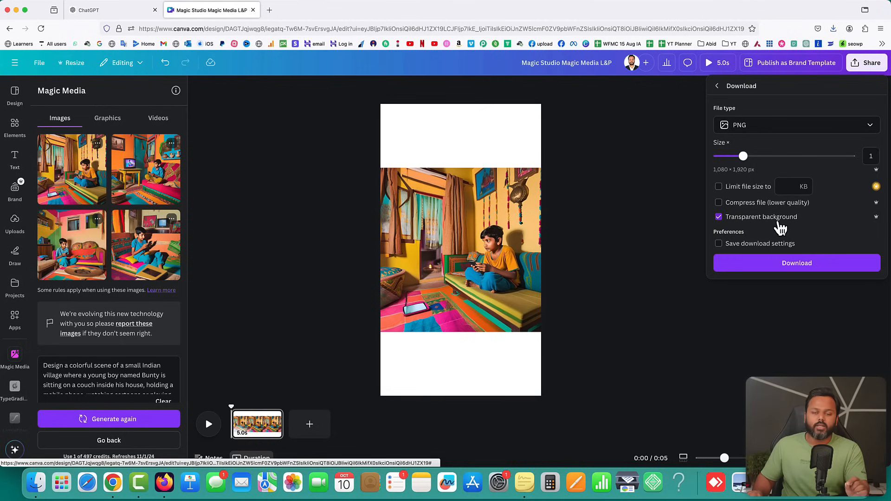
pyautogui.click(610, 220)
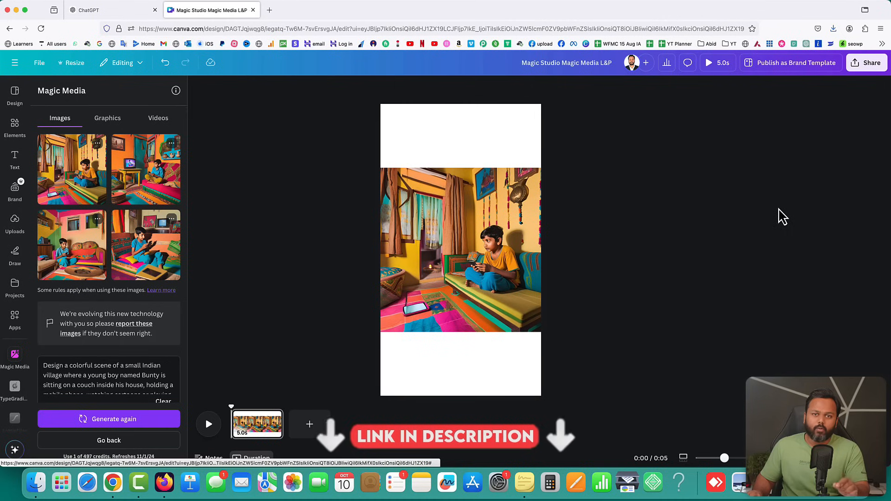
# Download the design as a 1080 × 1920 PNG file
pyautogui.click(866, 63)
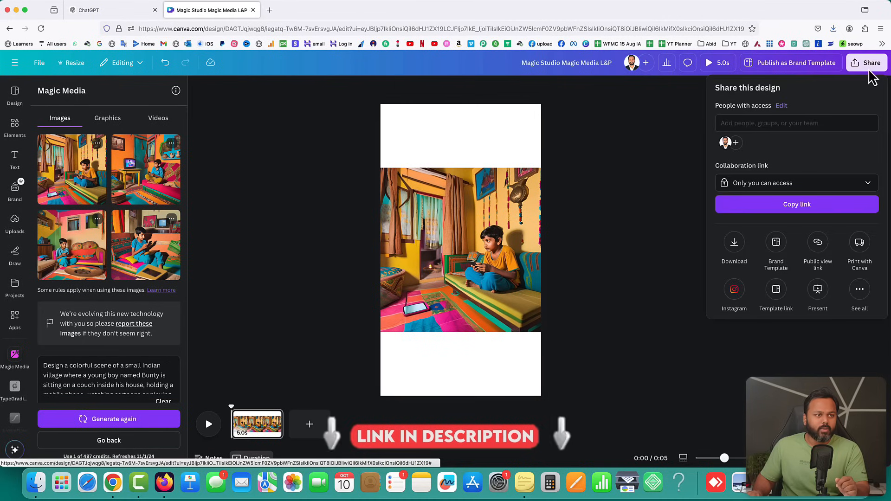
pyautogui.click(740, 252)
pyautogui.click(752, 125)
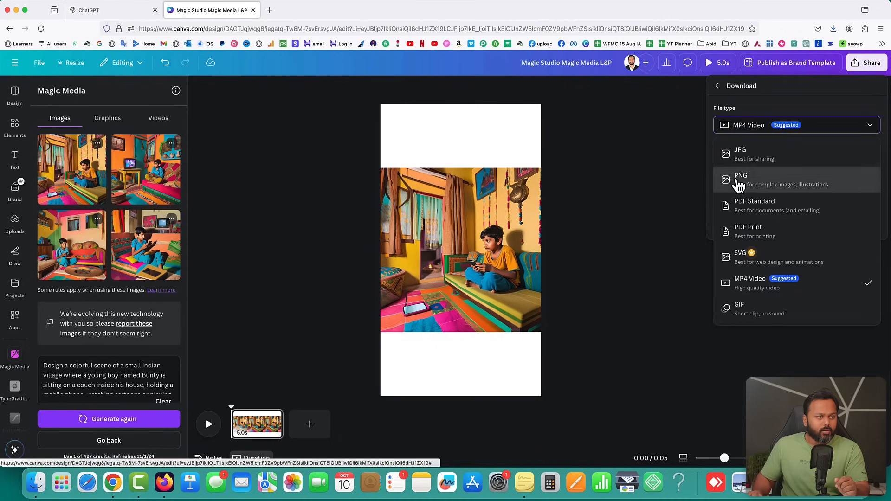
pyautogui.click(738, 183)
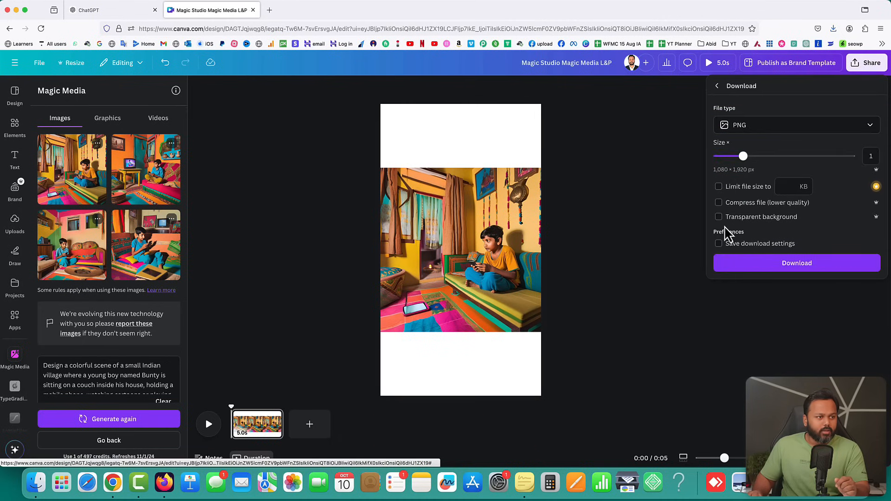
pyautogui.click(798, 265)
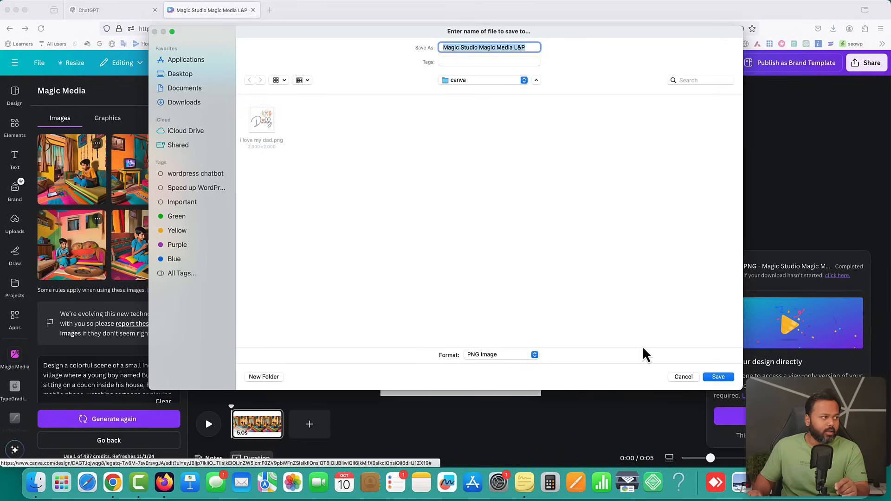
# Save the PNG, verify 1080 × 1920 pixels in Preview's Adjust Size, and close Preview
pyautogui.click(706, 378)
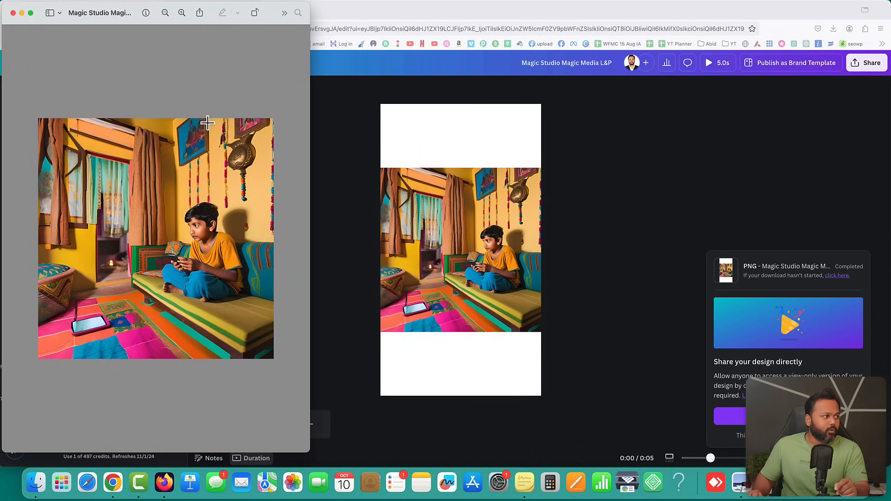
pyautogui.moveTo(138, 11); pyautogui.dragTo(444, 41)
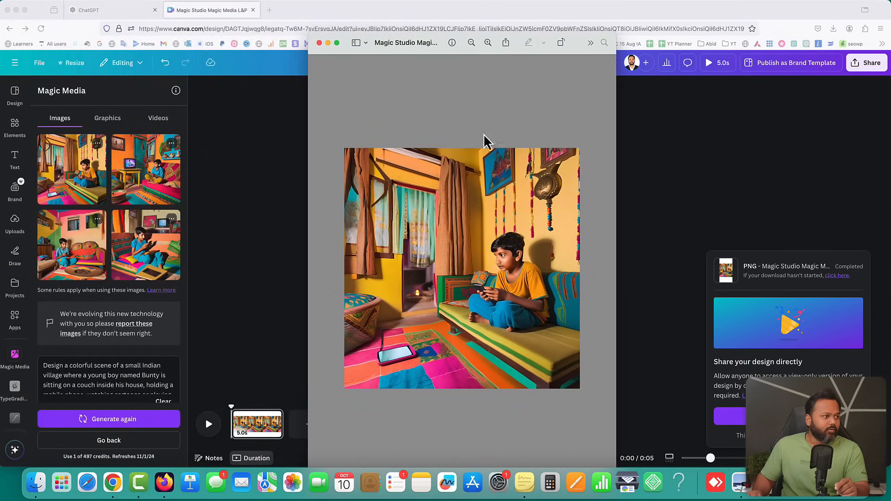
pyautogui.click(132, 1)
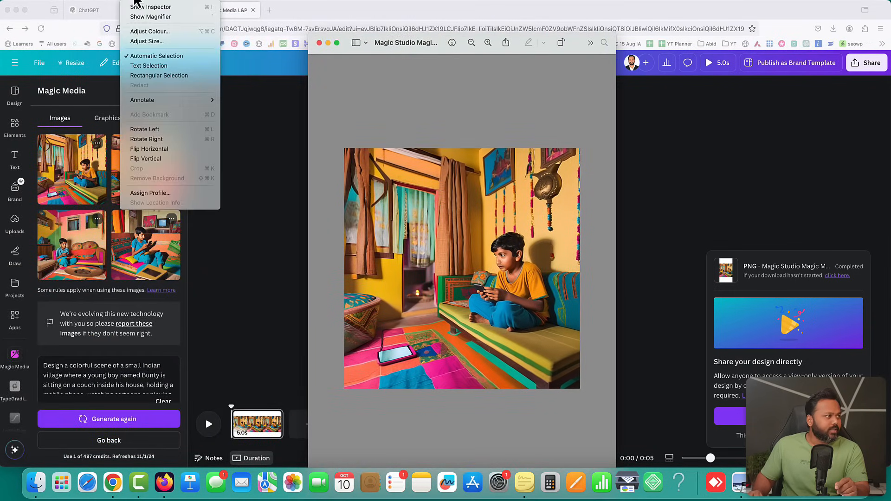
pyautogui.click(144, 42)
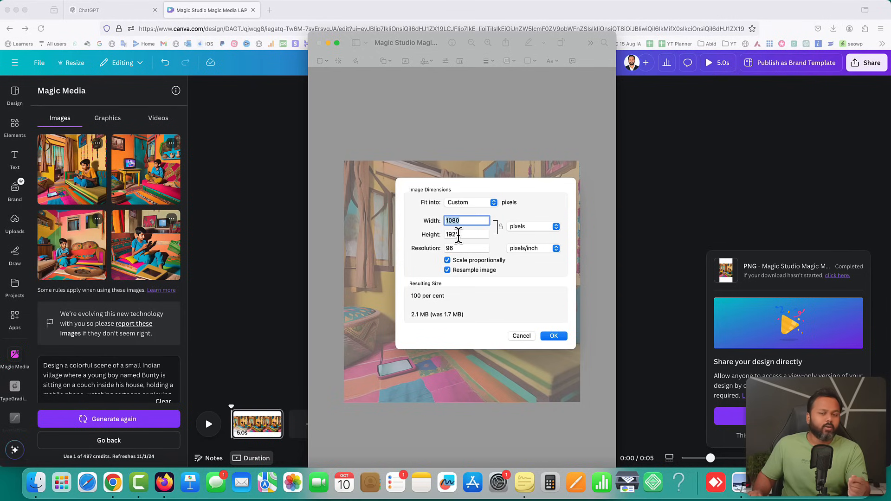
pyautogui.click(522, 335)
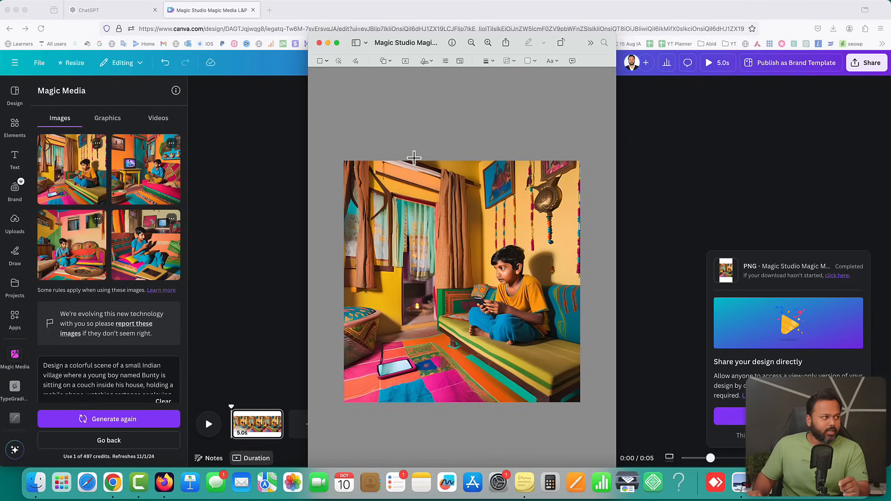
pyautogui.click(319, 43)
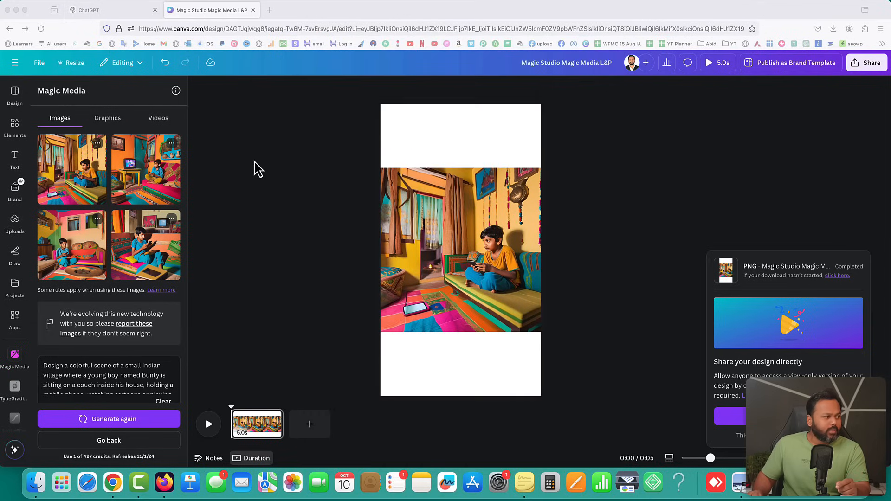
# Copy the Paragraph 2 image prompt from the ChatGPT conversation
pyautogui.click(105, 10)
pyautogui.moveTo(375, 298); pyautogui.dragTo(598, 325)
pyautogui.rightClick(597, 314)
pyautogui.click(603, 318)
pyautogui.click(206, 10)
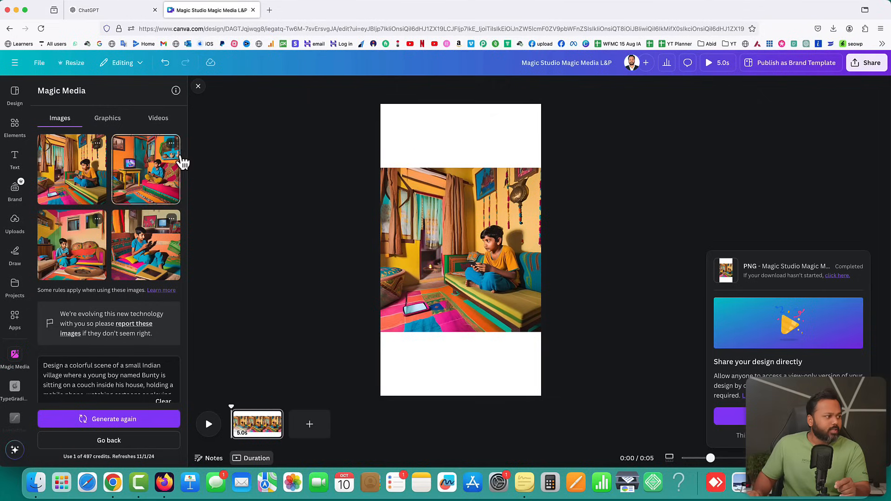
# Add a new page and generate Magic Media images from the pasted Paragraph 2 prompt
pyautogui.click(302, 424)
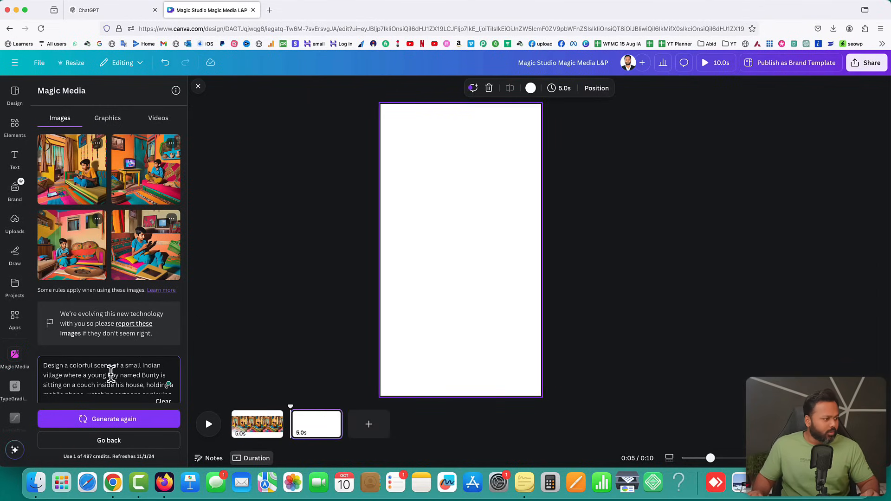
pyautogui.press('super+a')
pyautogui.press('BackSpace')
pyautogui.press('super+v')
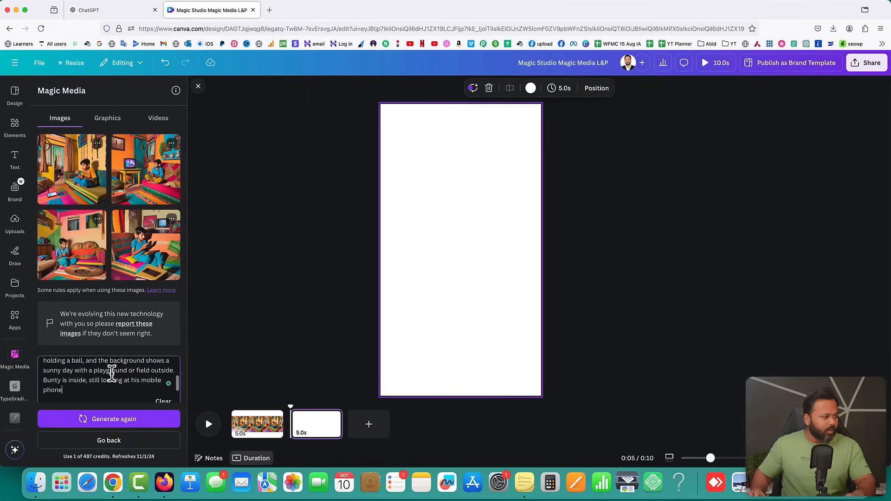
pyautogui.scroll(-4, 126, 324)
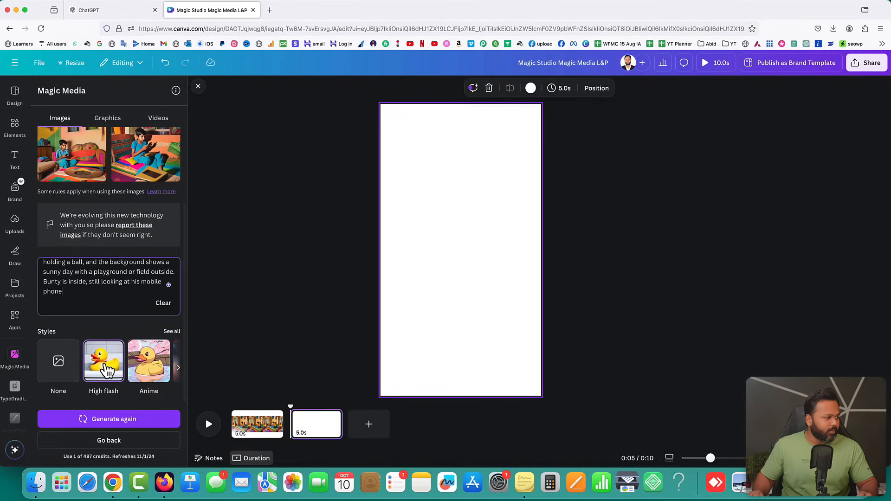
pyautogui.click(114, 420)
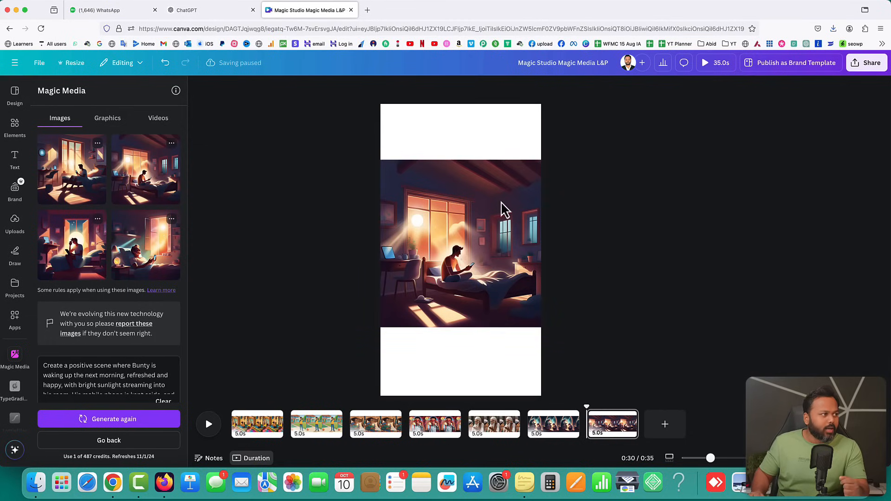
pyautogui.click(181, 9)
pyautogui.scroll(-3, 497, 203)
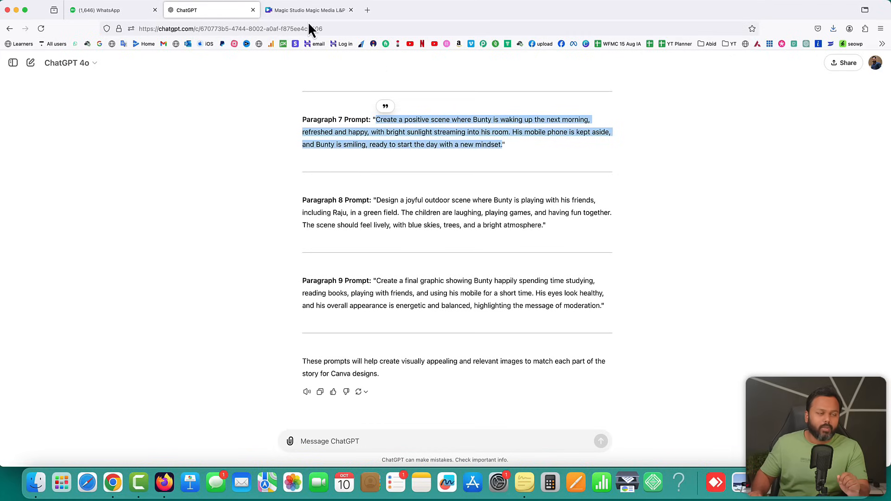
pyautogui.click(302, 10)
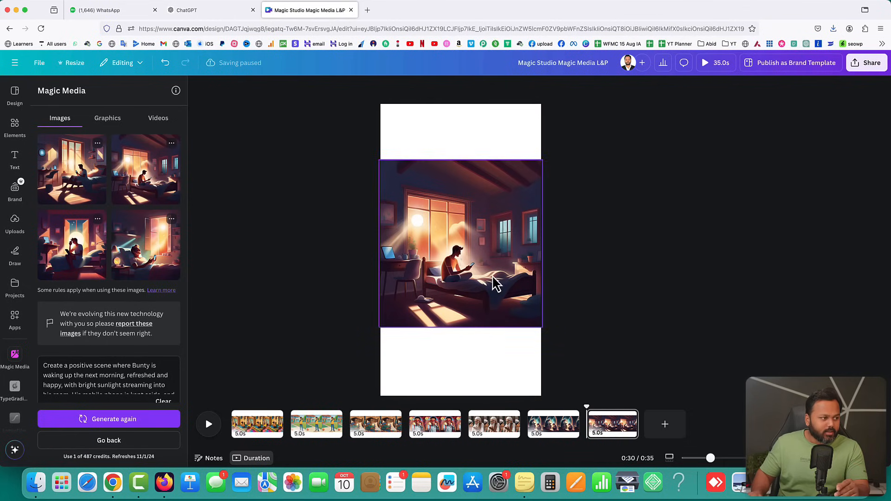
# Download only Page 2 of the design as a PNG and view the finished downloads
pyautogui.click(866, 69)
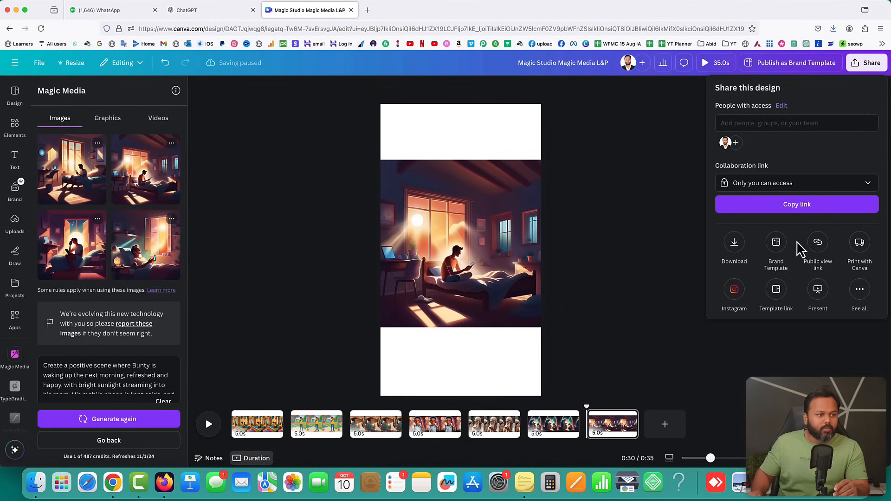
pyautogui.click(734, 244)
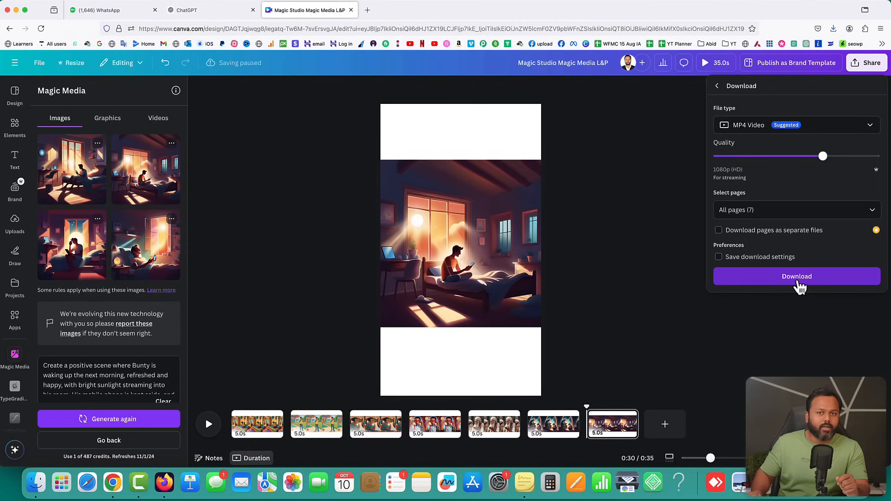
pyautogui.click(757, 132)
pyautogui.click(747, 181)
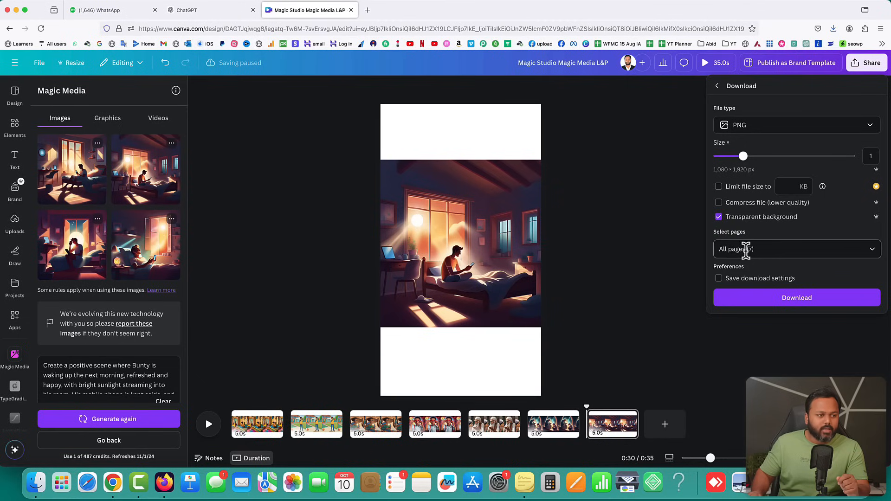
pyautogui.click(873, 251)
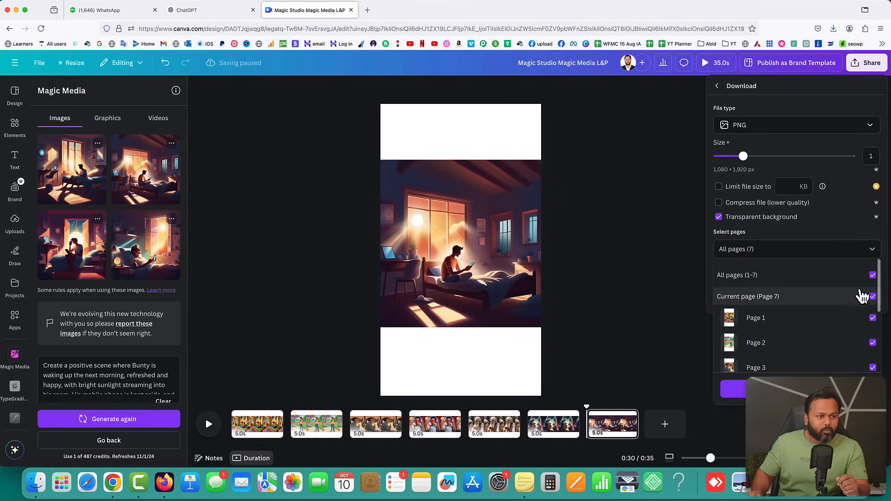
pyautogui.click(873, 275)
pyautogui.scroll(-3, 816, 322)
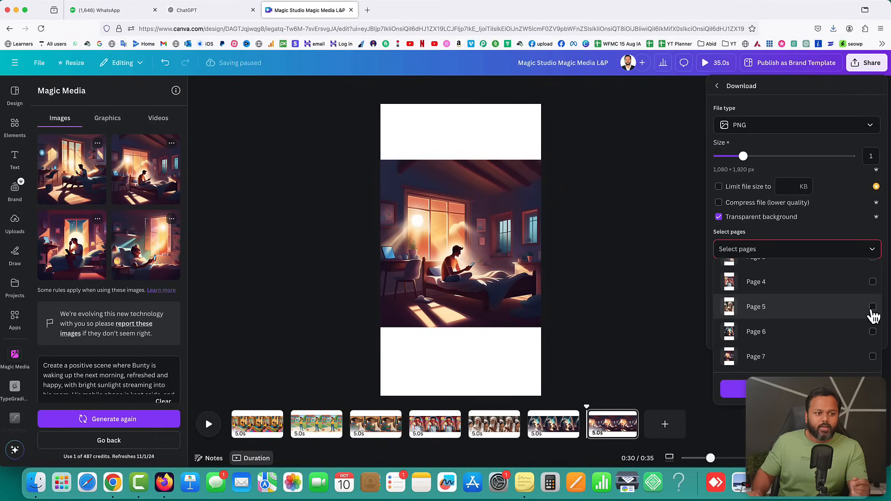
pyautogui.scroll(5, 835, 310)
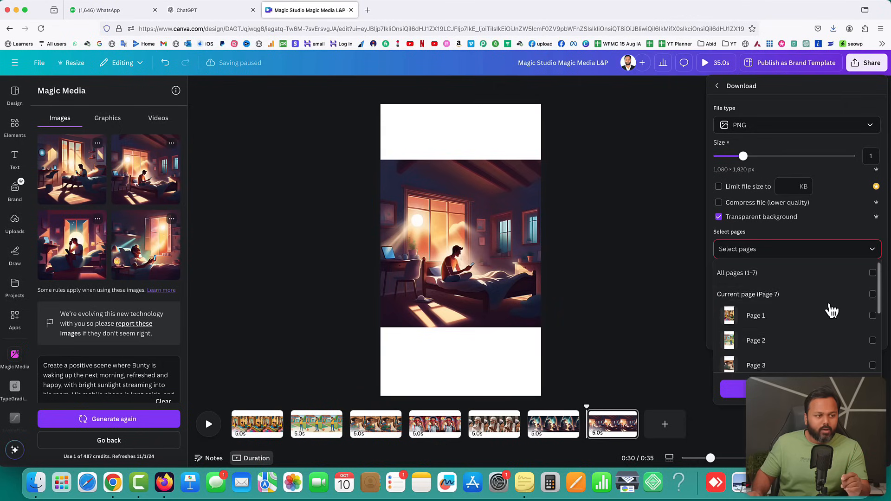
pyautogui.click(872, 342)
pyautogui.click(797, 389)
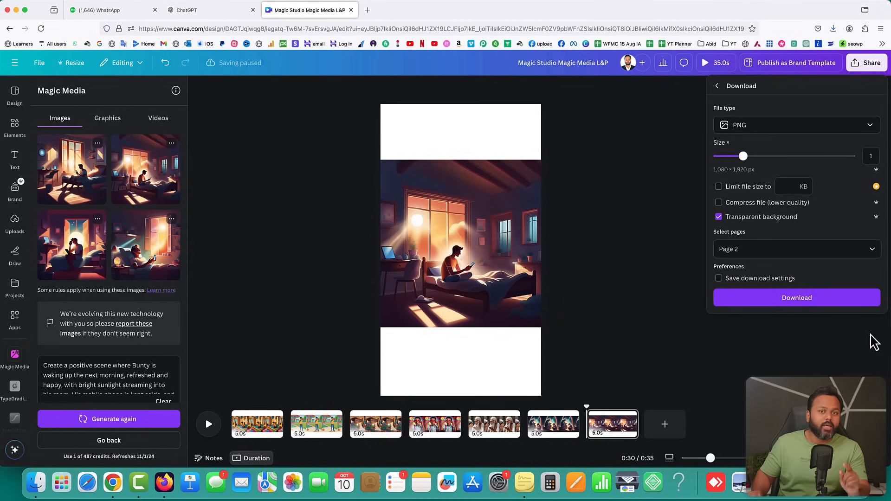
pyautogui.click(790, 299)
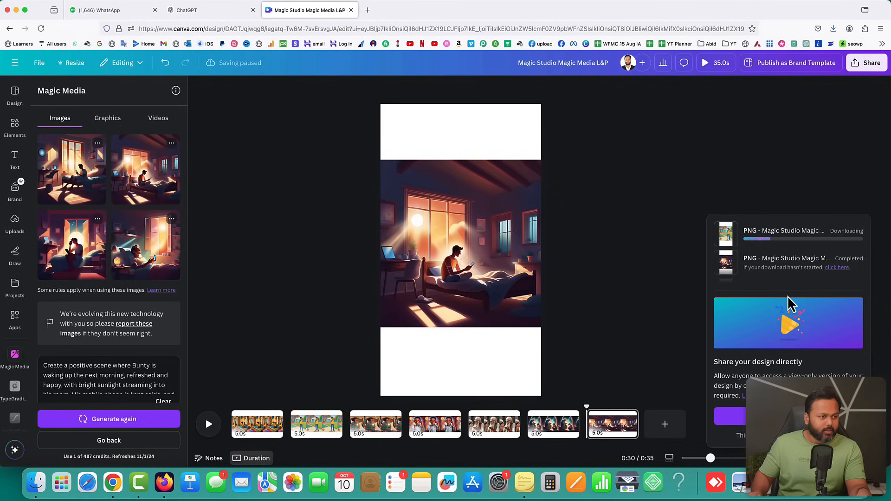
pyautogui.click(834, 28)
# Check 2.png in Preview, close it, then scroll back up the ChatGPT story
pyautogui.click(734, 55)
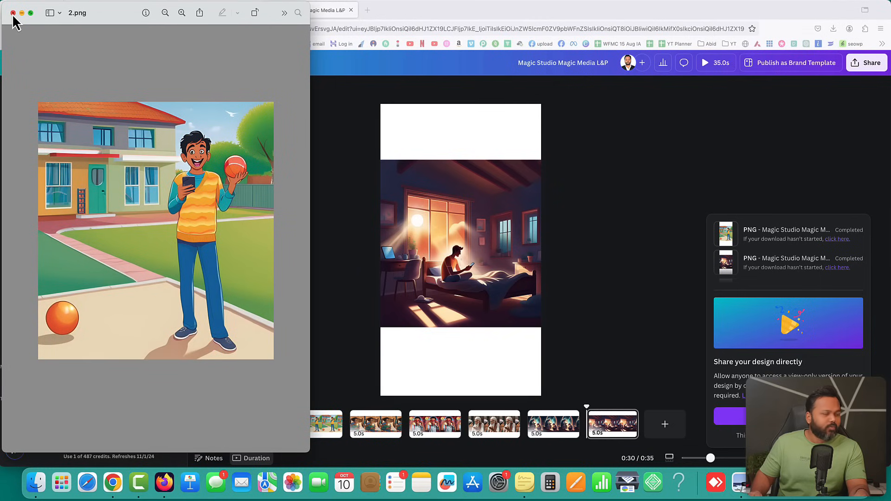
pyautogui.click(13, 13)
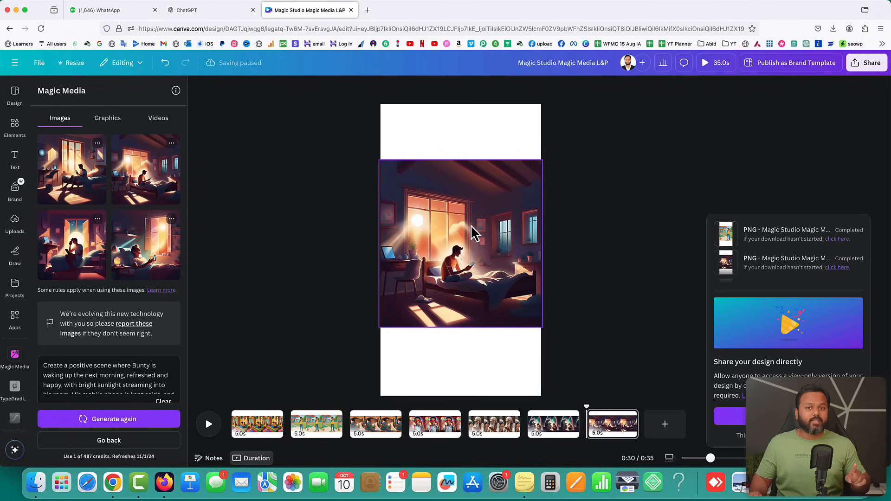
pyautogui.click(199, 11)
pyautogui.scroll(5, 473, 250)
pyautogui.scroll(15, 473, 250)
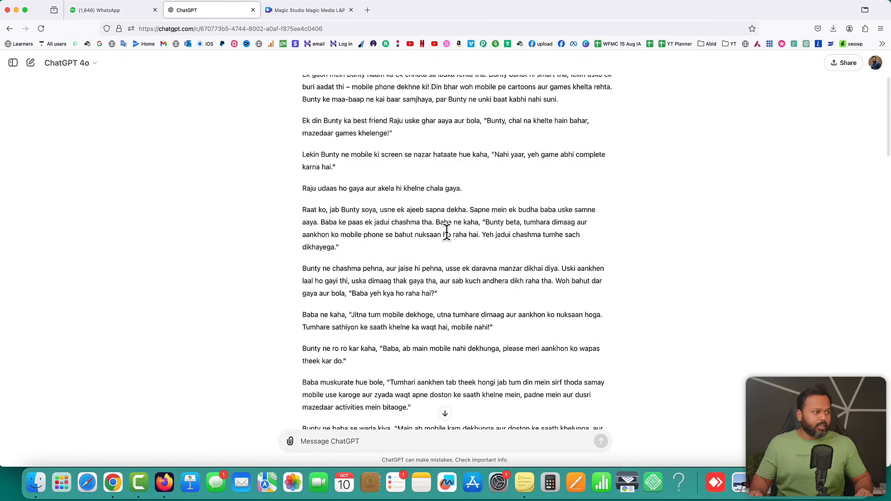
pyautogui.click(319, 11)
pyautogui.click(368, 10)
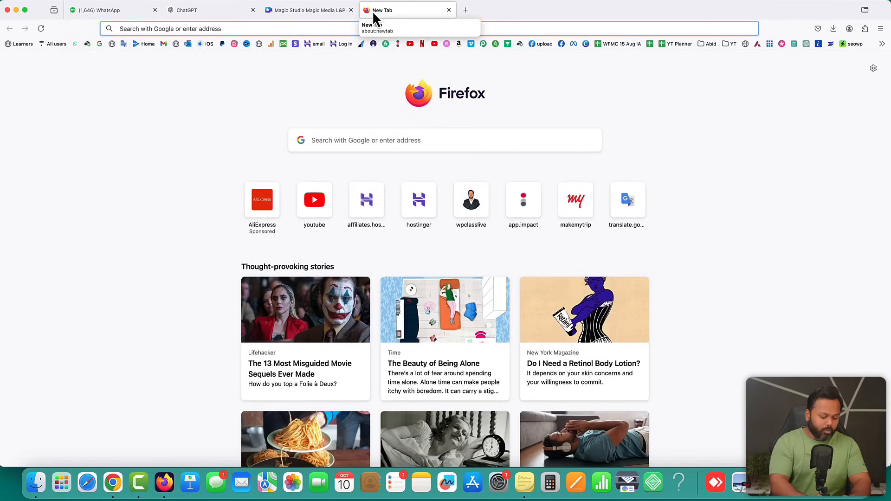
# Go to canva.com and search its templates for 'ebook'
pyautogui.write('canva')
pyautogui.press('Return')
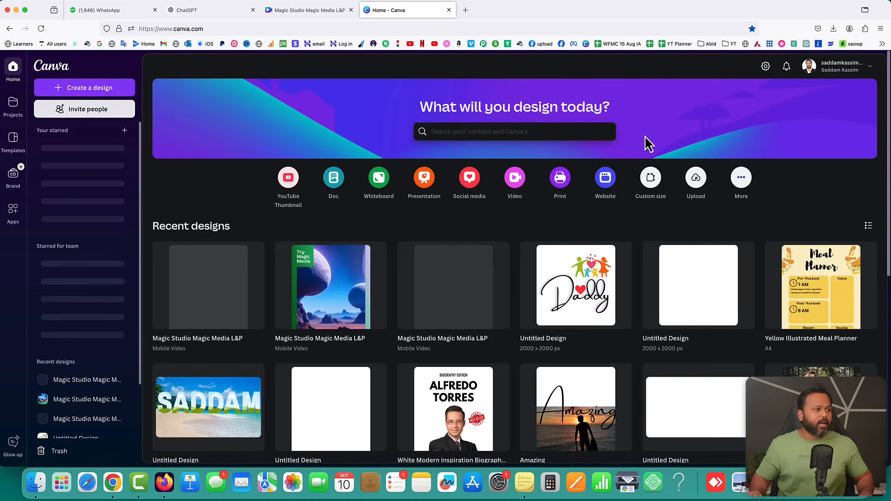
pyautogui.click(461, 134)
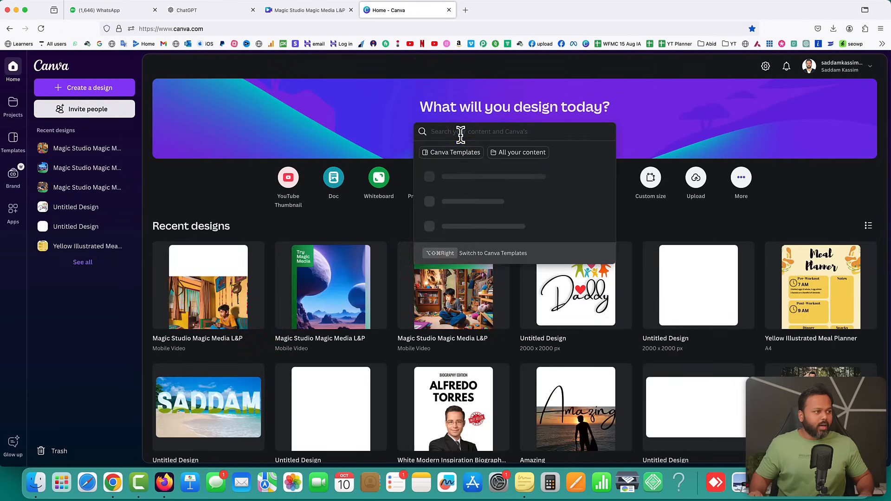
pyautogui.write('ebook')
pyautogui.press('Return')
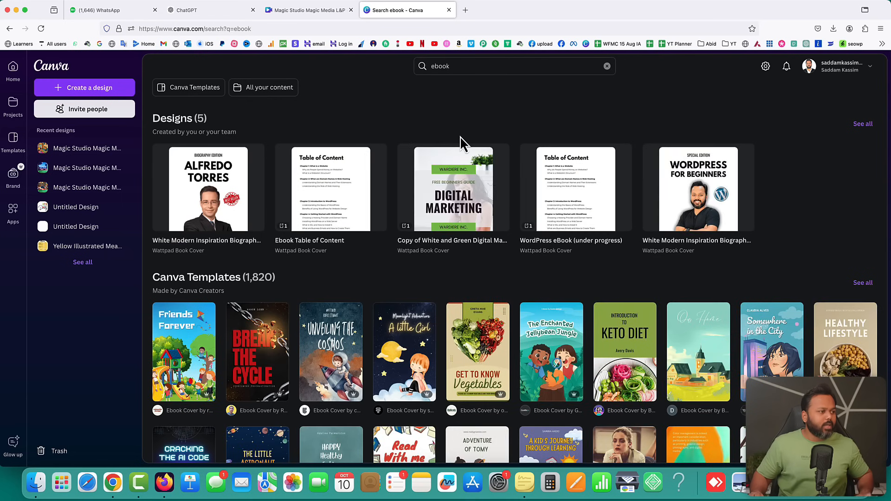
# Browse the ebook results and preview The Little Astronaut cover template
pyautogui.scroll(-3, 571, 301)
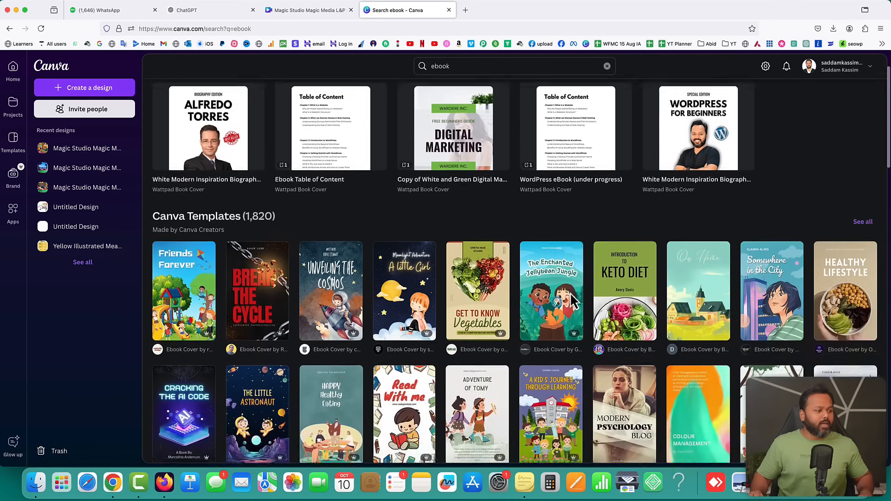
pyautogui.scroll(-1, 577, 301)
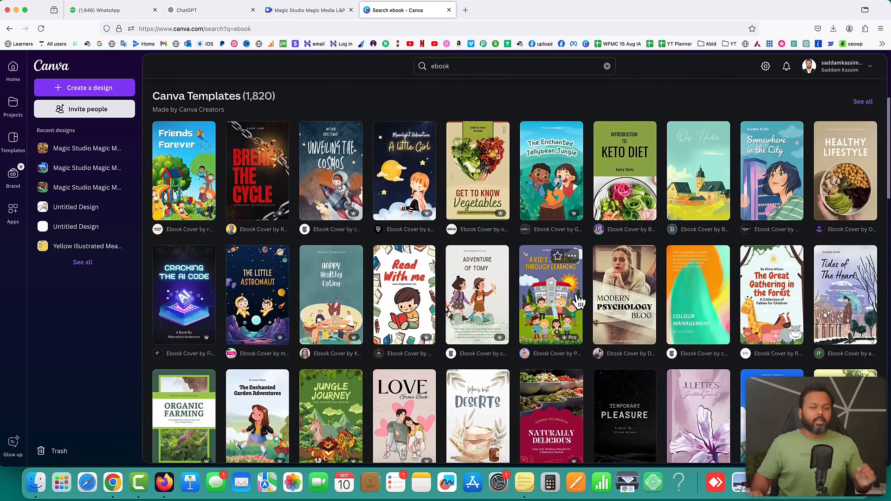
pyautogui.scroll(4, 603, 288)
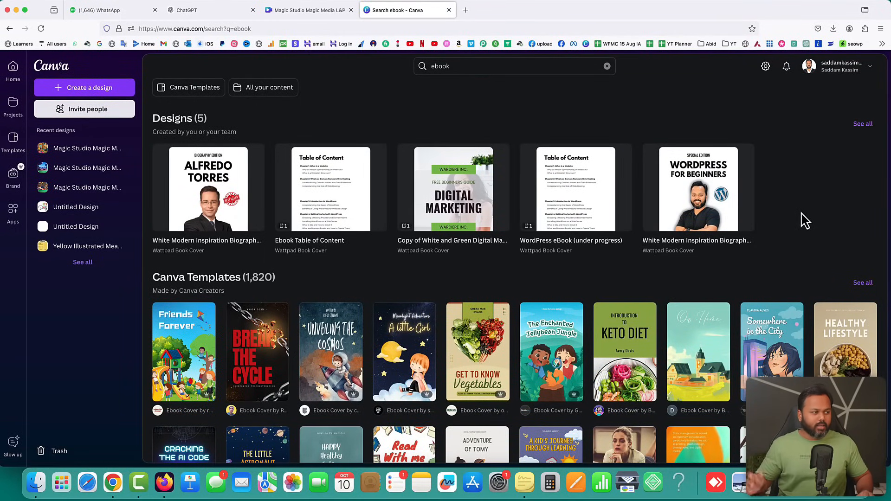
pyautogui.scroll(-4, 703, 241)
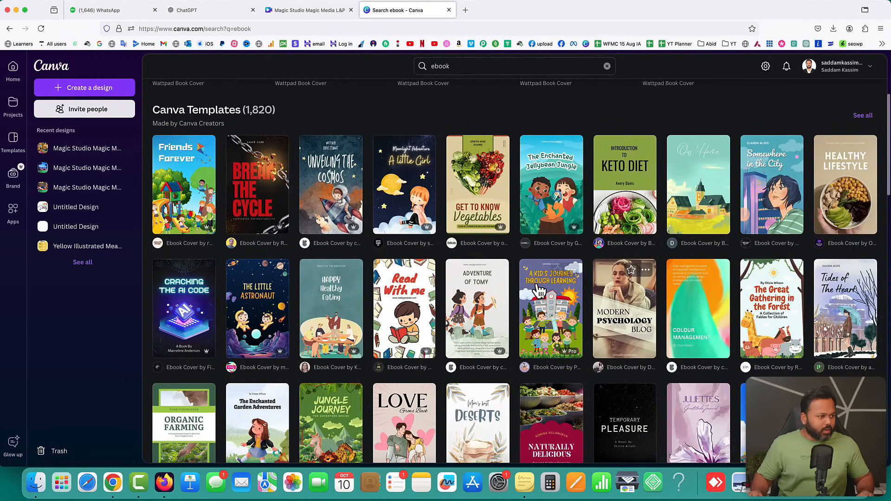
pyautogui.scroll(-2, 588, 288)
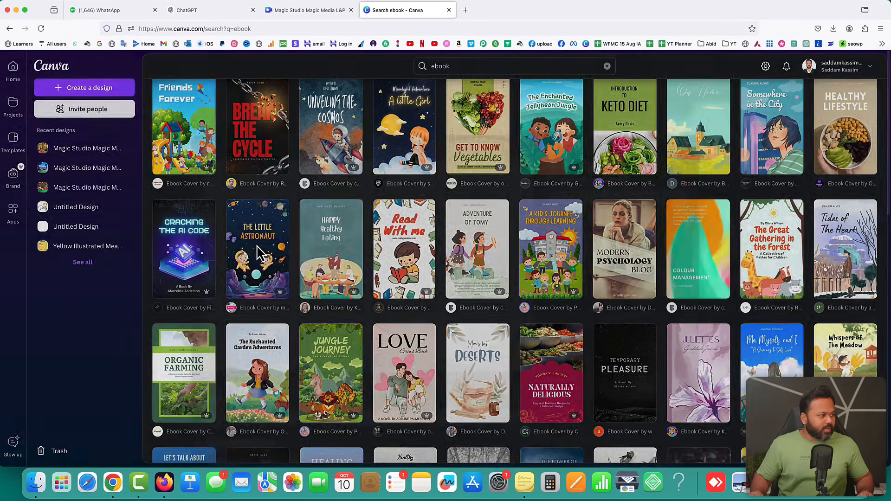
pyautogui.click(259, 253)
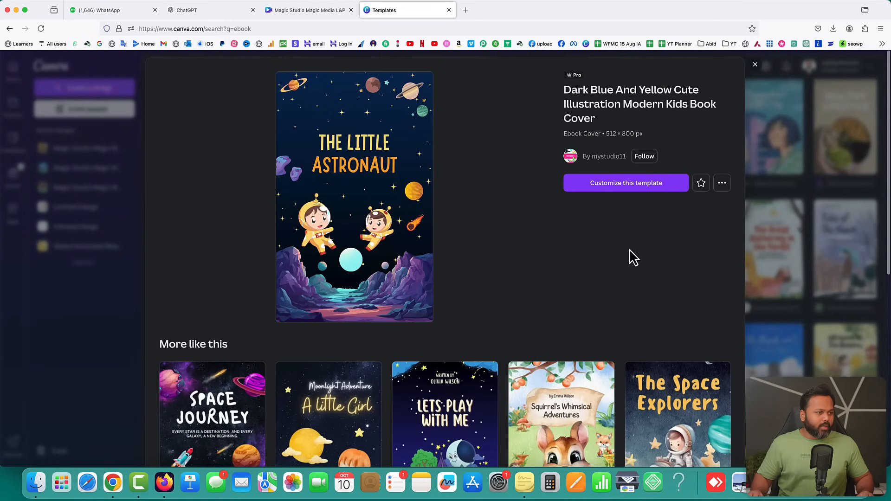
# Customize The Little Astronaut template and add a plain dark-blue Page 2
pyautogui.click(634, 191)
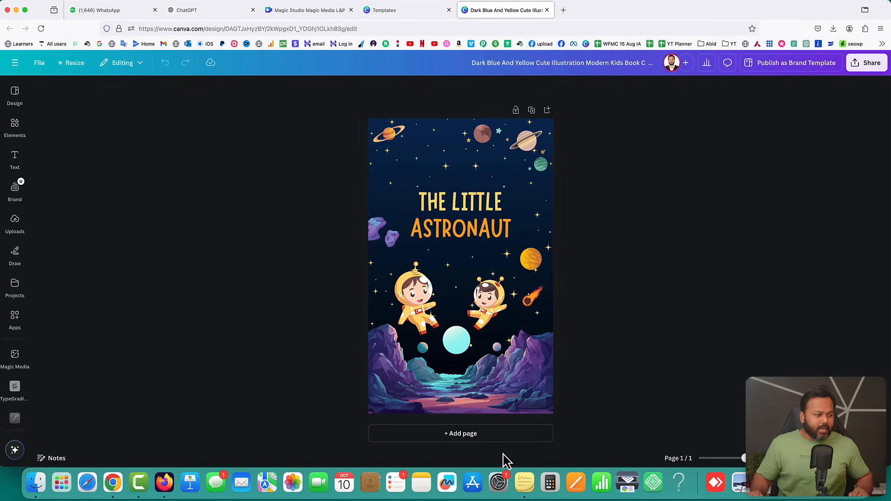
pyautogui.click(460, 436)
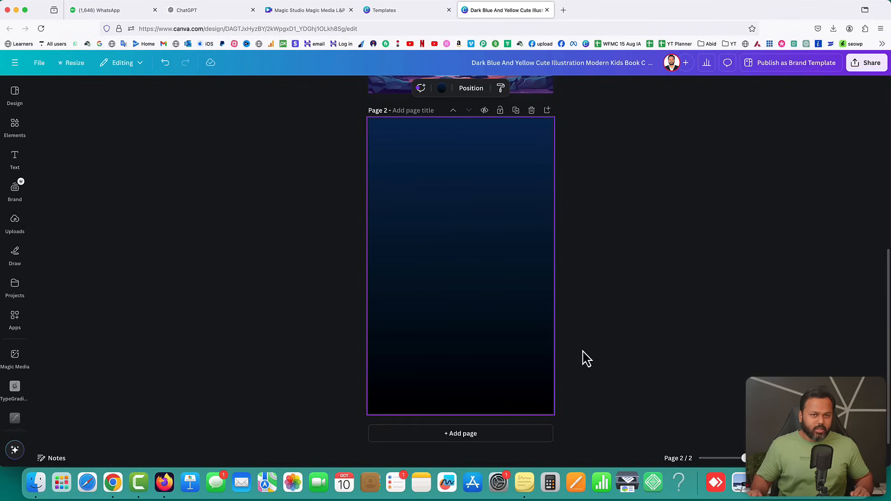
pyautogui.click(34, 96)
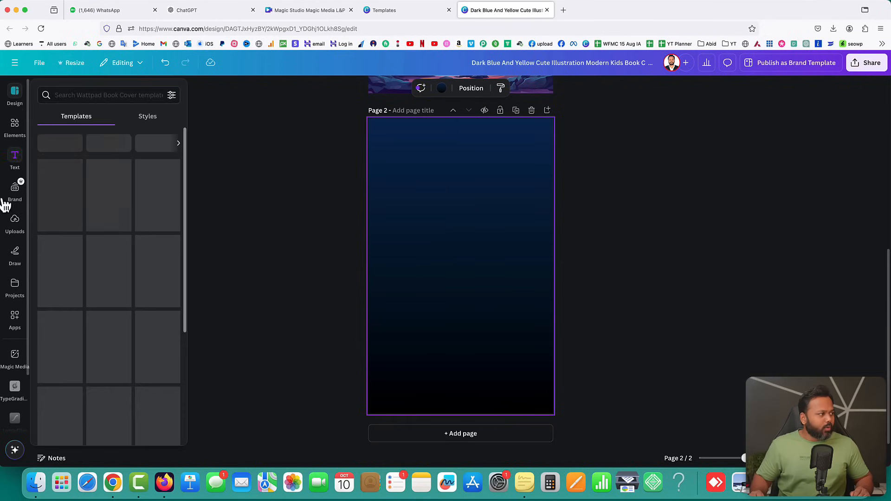
pyautogui.click(12, 287)
pyautogui.click(300, 236)
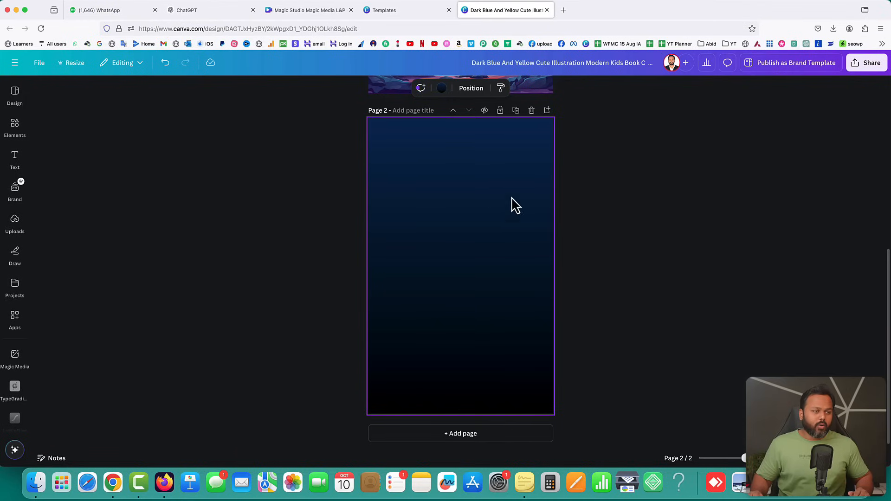
pyautogui.click(15, 222)
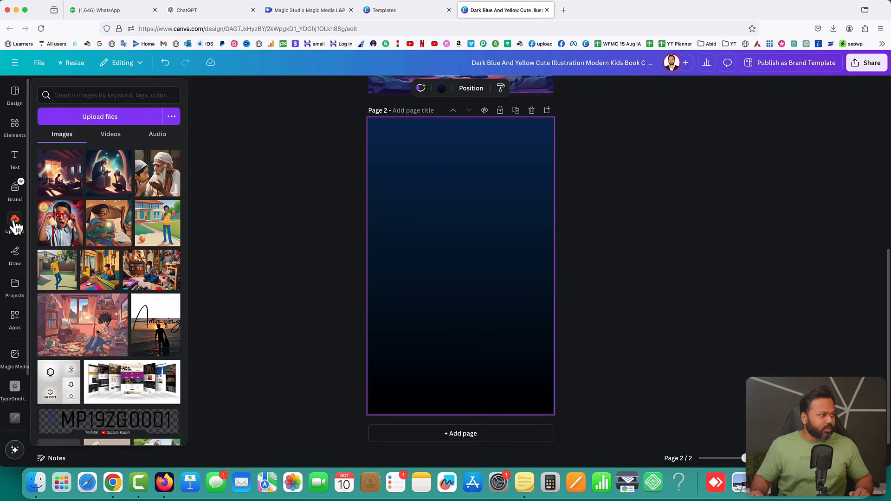
# Put the uploaded Bunty-among-toys image on page 2, enlarged and near the top
pyautogui.click(106, 119)
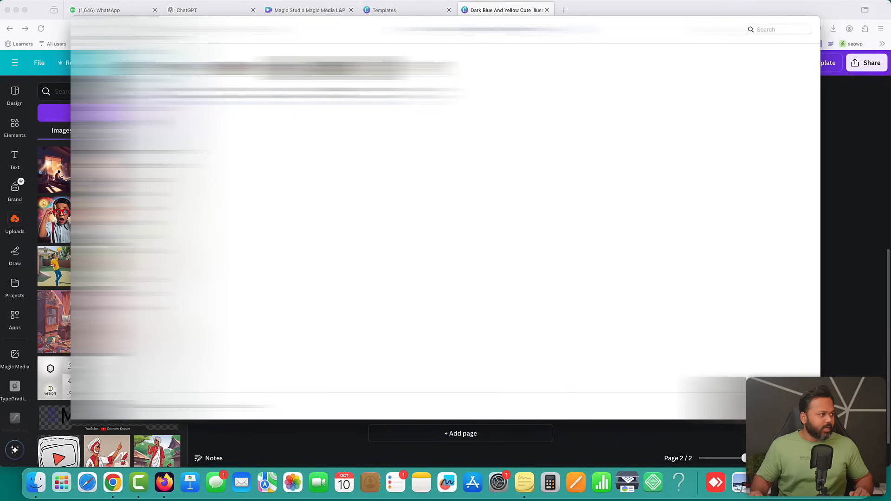
pyautogui.click(470, 102)
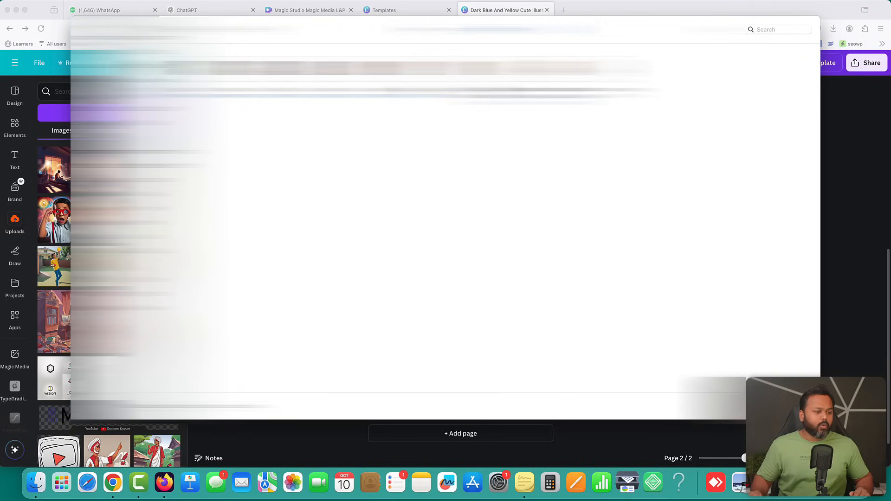
pyautogui.click(760, 406)
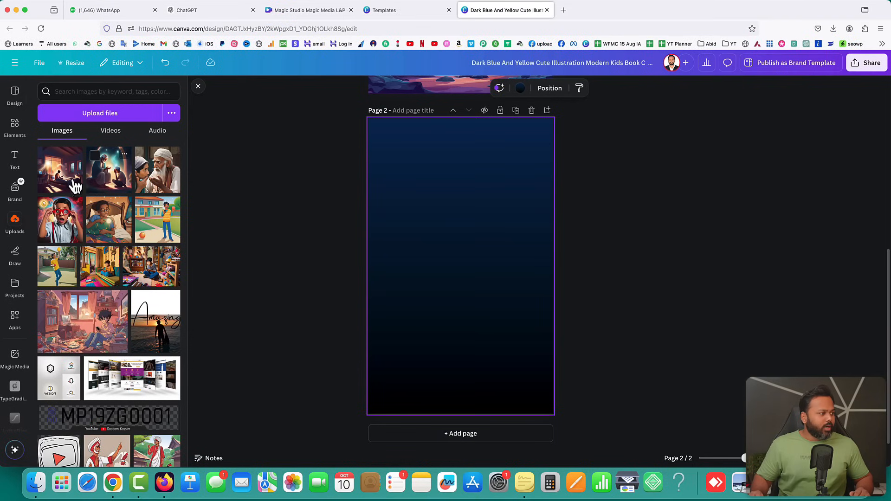
pyautogui.click(153, 271)
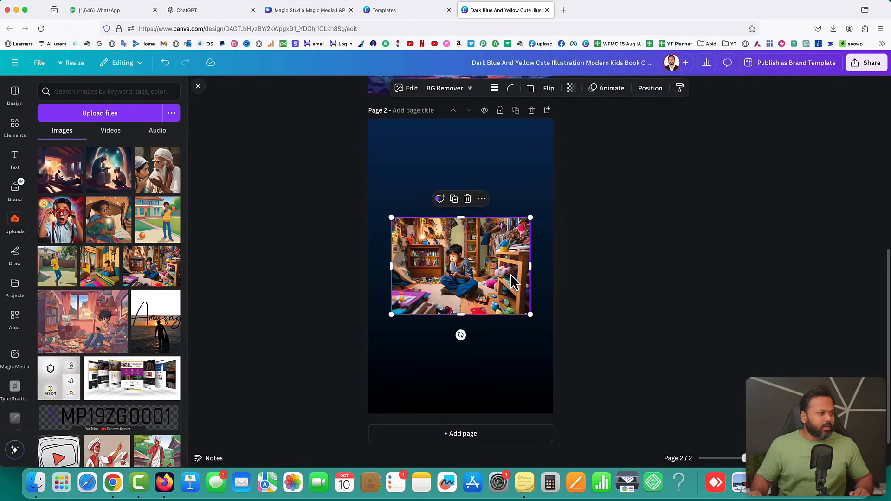
pyautogui.moveTo(512, 280); pyautogui.dragTo(488, 254)
pyautogui.moveTo(507, 288)
pyautogui.mouseDown()
pyautogui.moveTo(569, 327)
pyautogui.moveTo(500, 283)
pyautogui.mouseUp()
pyautogui.moveTo(457, 246); pyautogui.dragTo(482, 184)
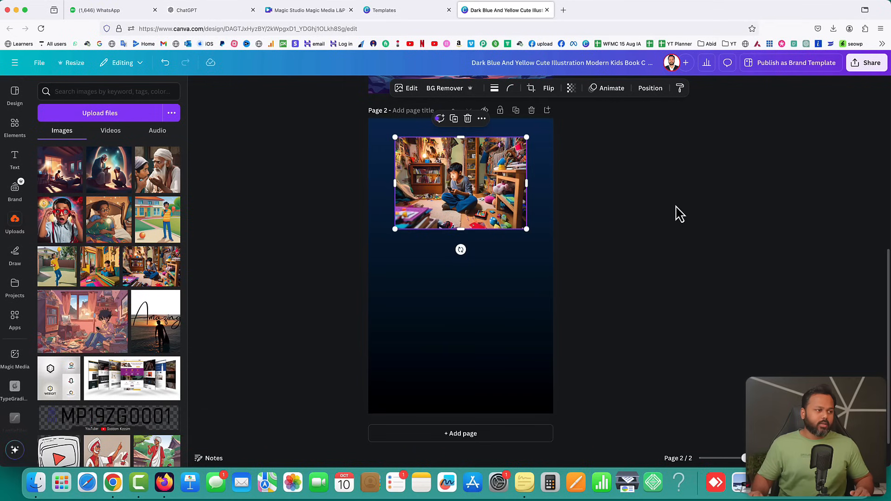
# Set corner rounding on the page 2 Bunty picture to 18
pyautogui.click(593, 173)
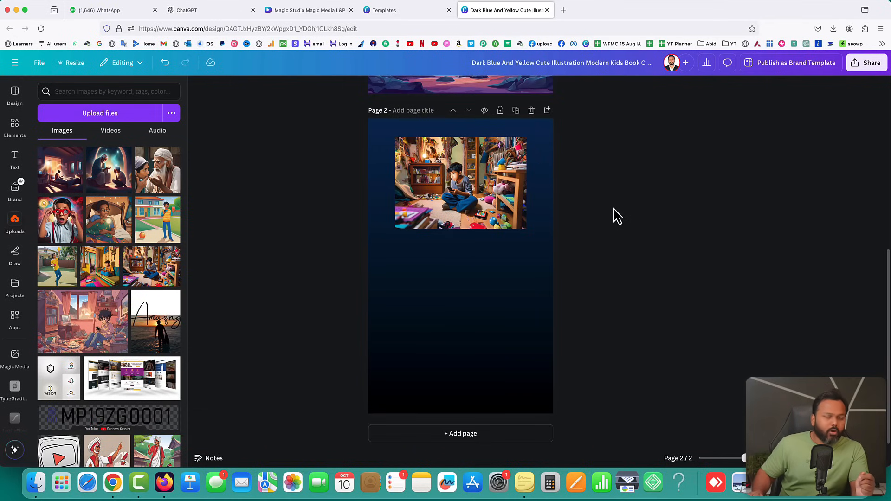
pyautogui.click(473, 180)
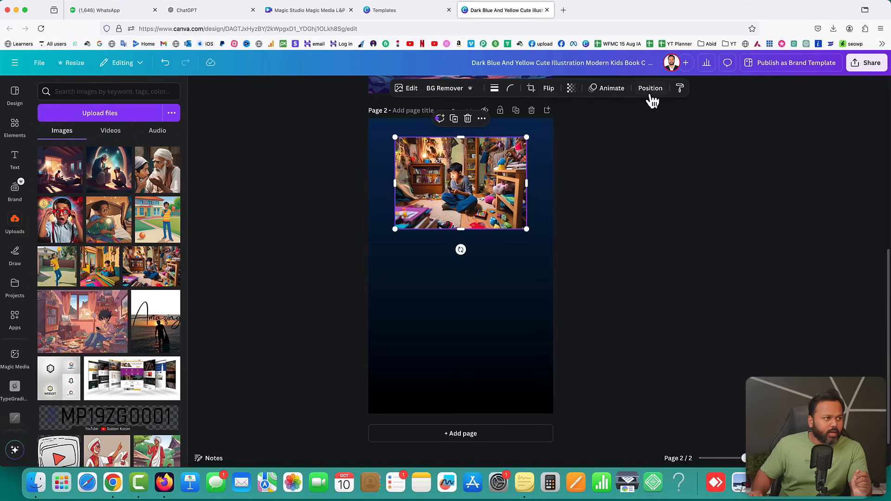
pyautogui.click(511, 90)
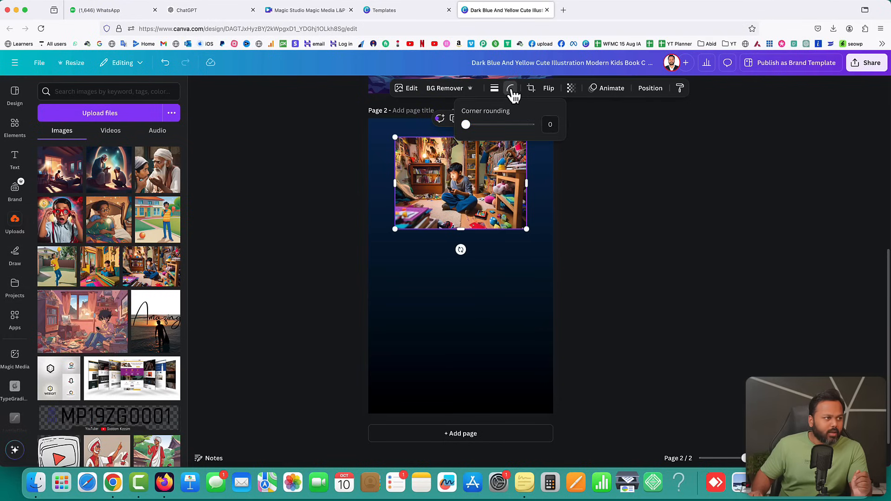
pyautogui.moveTo(466, 124); pyautogui.dragTo(469, 127)
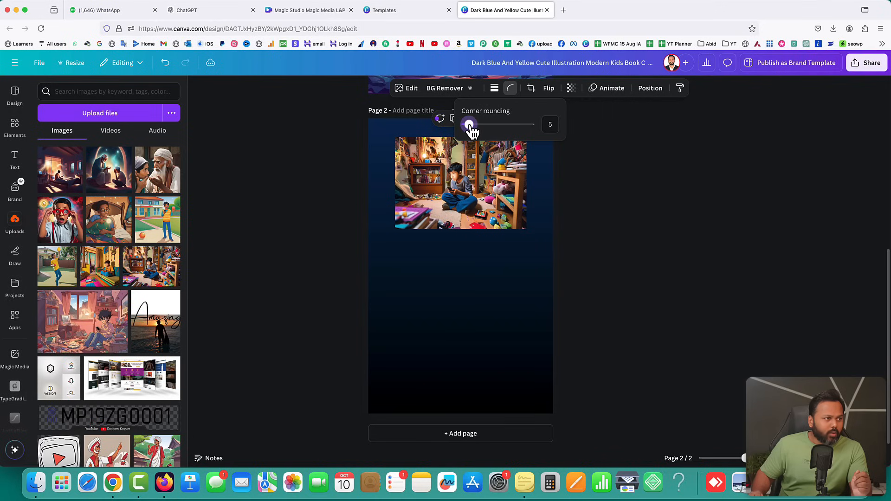
pyautogui.moveTo(475, 126)
pyautogui.mouseDown()
pyautogui.moveTo(497, 124)
pyautogui.moveTo(480, 132)
pyautogui.mouseUp()
pyautogui.click(649, 173)
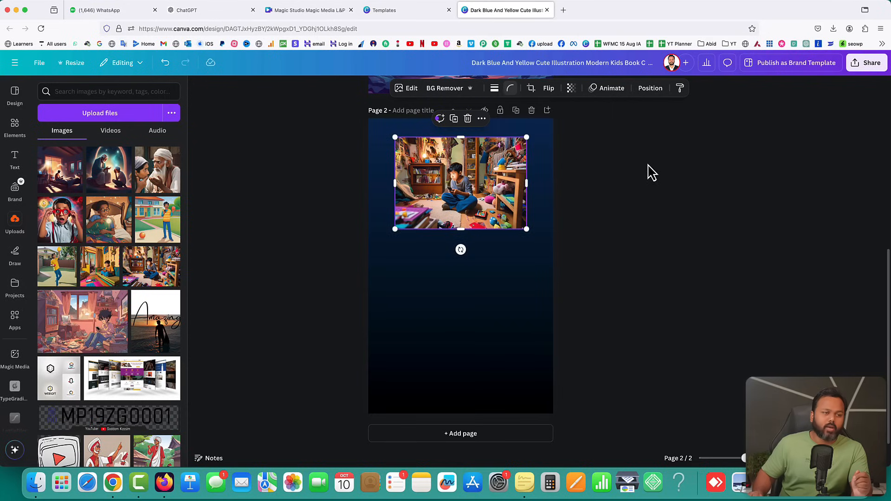
pyautogui.click(648, 172)
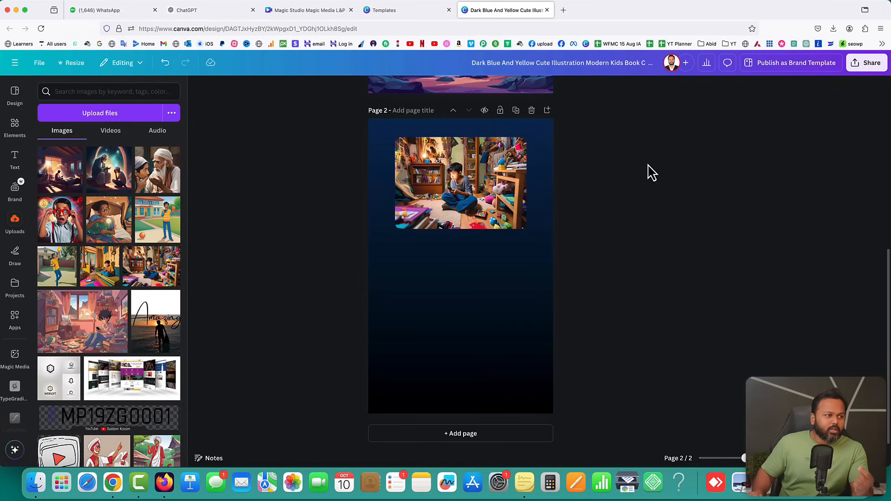
pyautogui.click(483, 173)
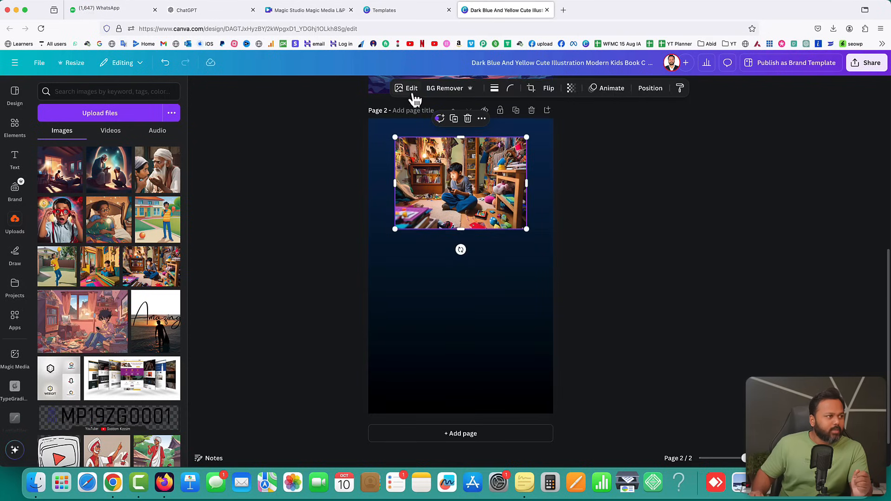
# Try Glow, Drop, Outline and Page lift shadows on the picture, lightening the shadow to grey
pyautogui.click(407, 89)
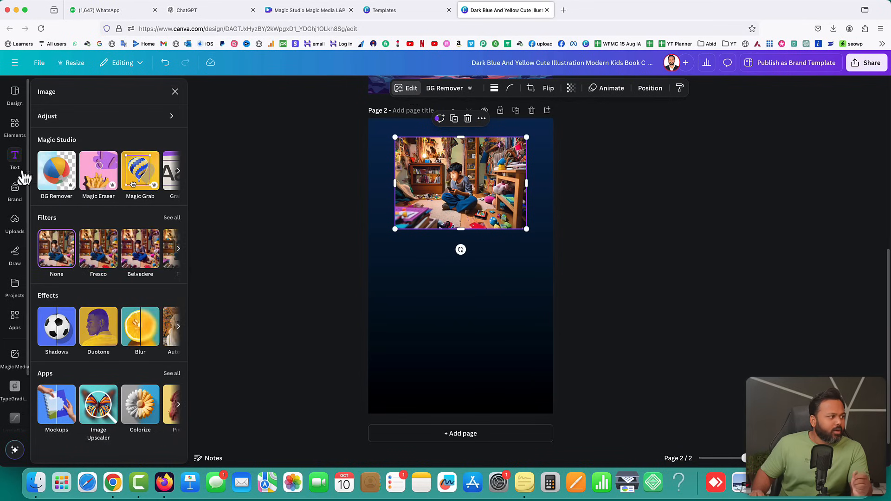
pyautogui.click(57, 328)
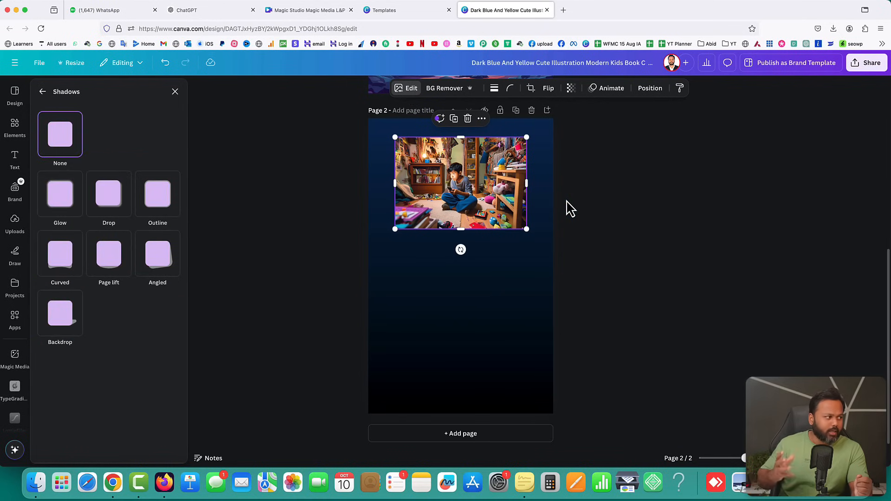
pyautogui.click(66, 191)
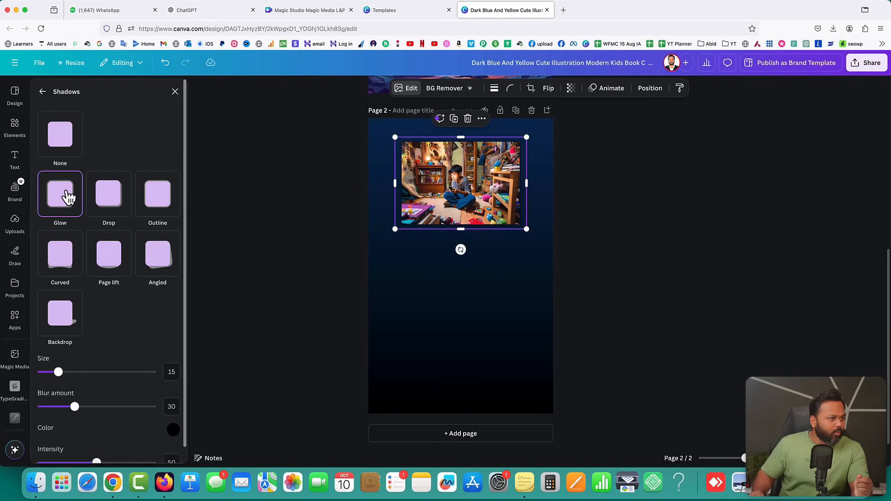
pyautogui.click(677, 196)
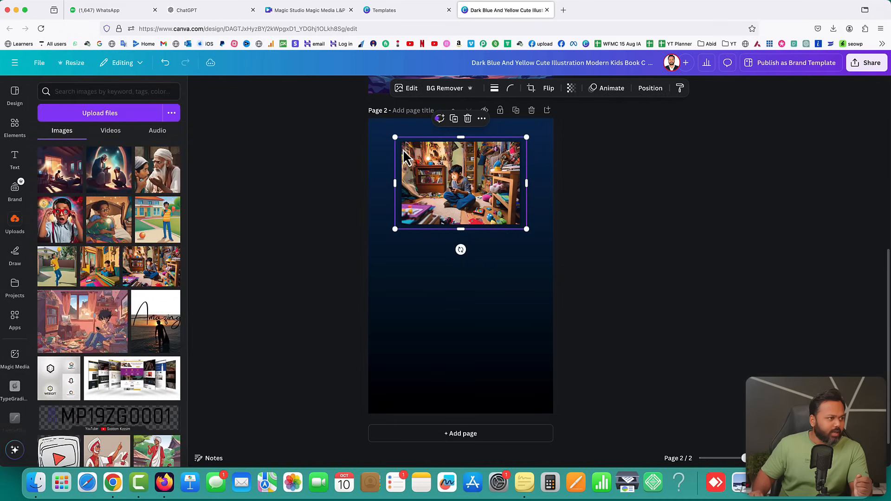
pyautogui.click(410, 89)
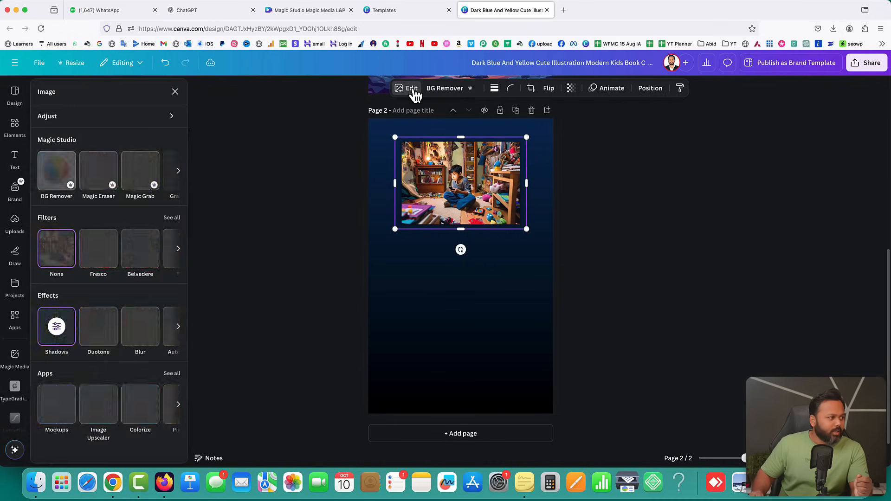
pyautogui.click(60, 334)
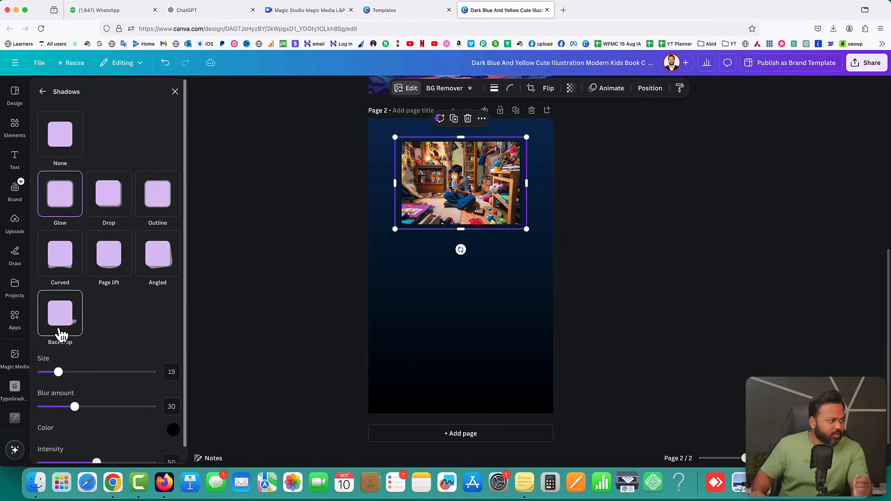
pyautogui.click(115, 203)
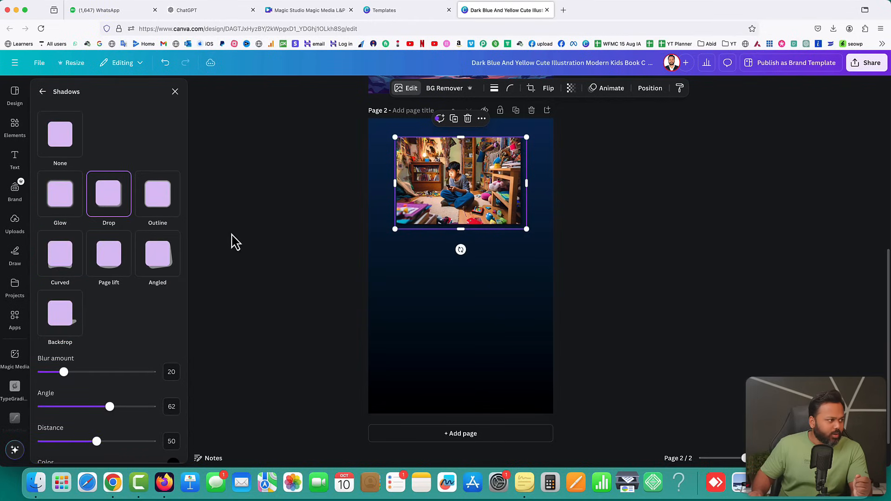
pyautogui.click(157, 204)
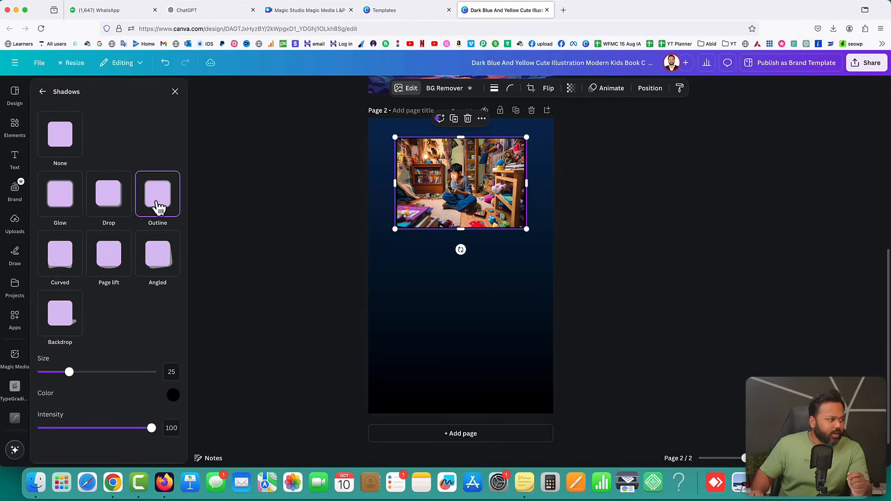
pyautogui.click(119, 264)
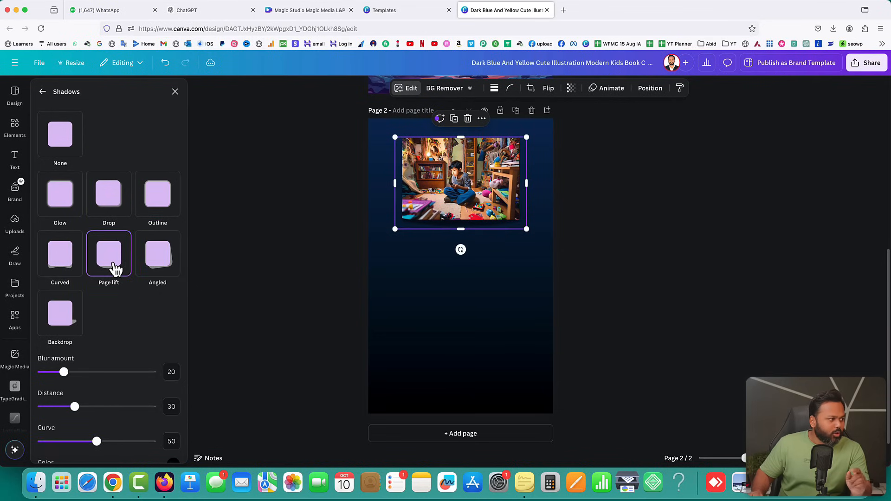
pyautogui.scroll(-2, 130, 338)
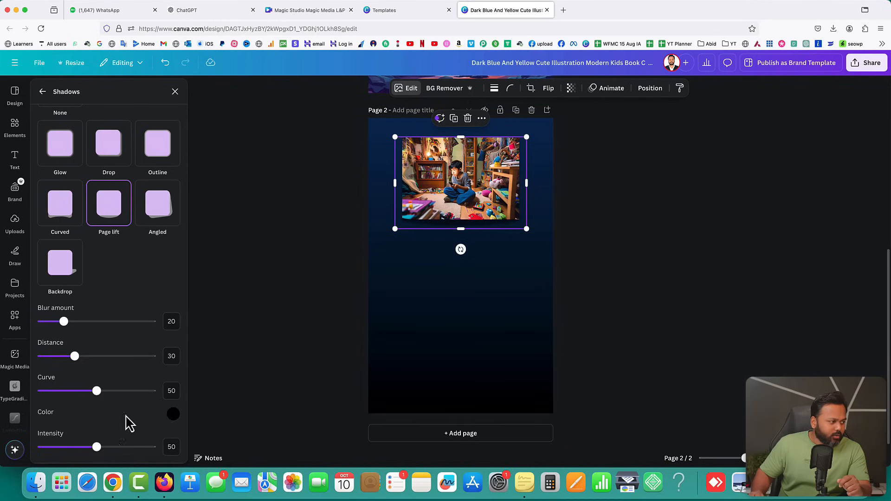
pyautogui.click(179, 418)
pyautogui.moveTo(177, 368); pyautogui.dragTo(188, 357)
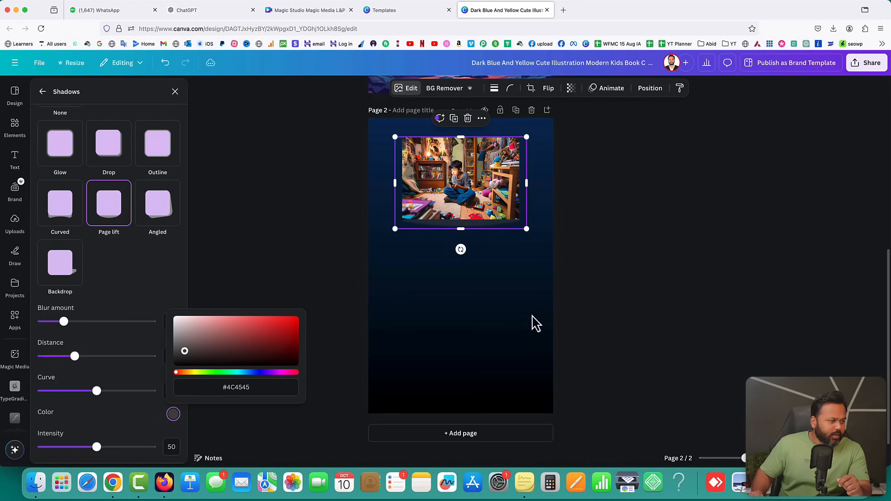
pyautogui.click(617, 302)
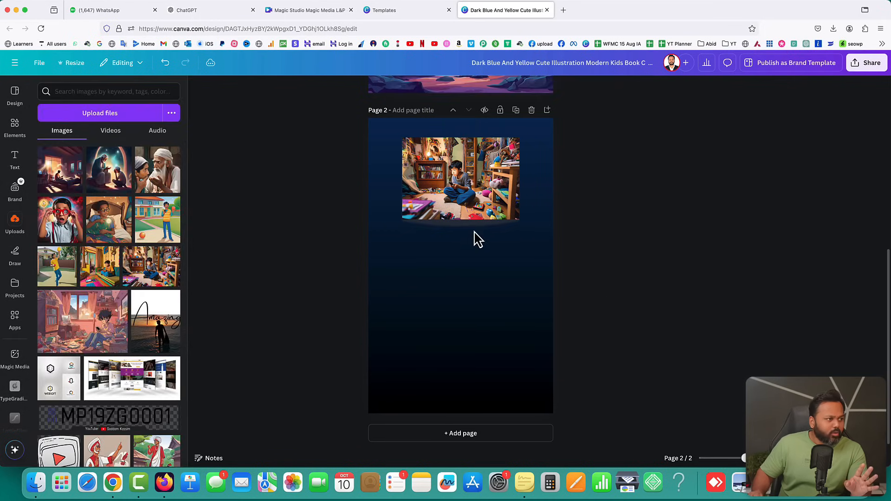
# Settle on a Drop shadow (blur 20, angle 62, distance 50) and recheck corner rounding
pyautogui.click(487, 194)
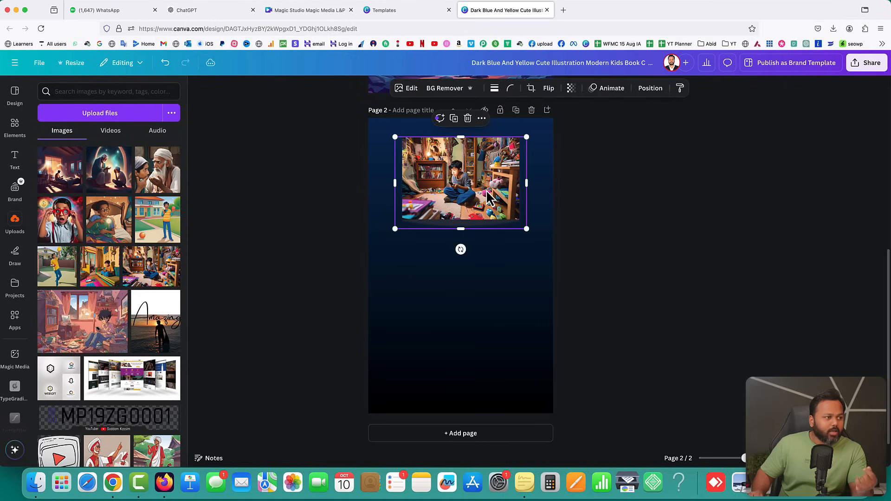
pyautogui.click(410, 90)
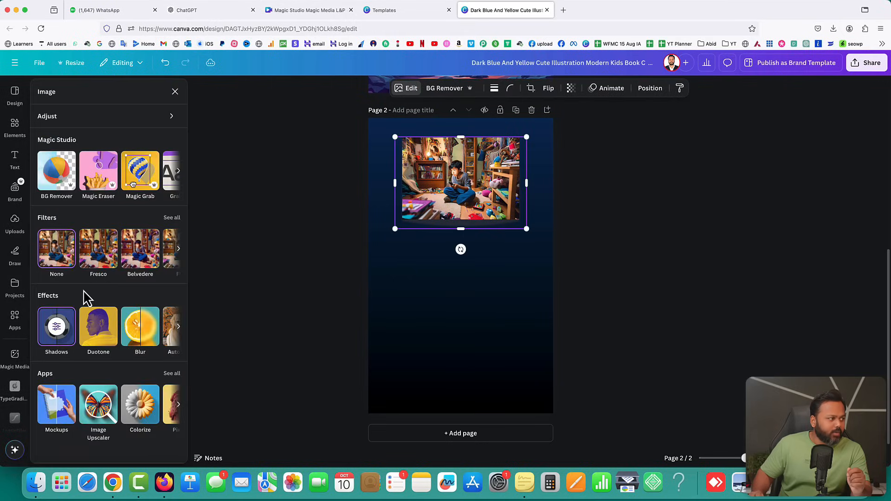
pyautogui.click(56, 332)
pyautogui.click(112, 207)
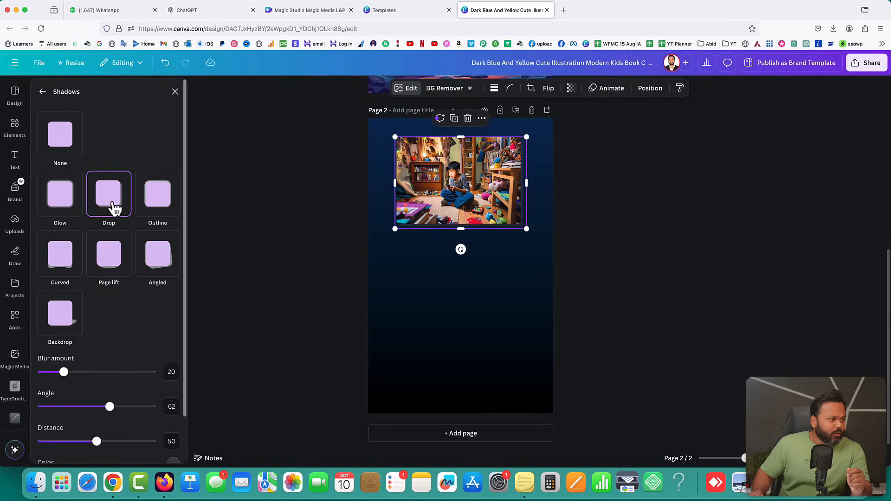
pyautogui.click(704, 236)
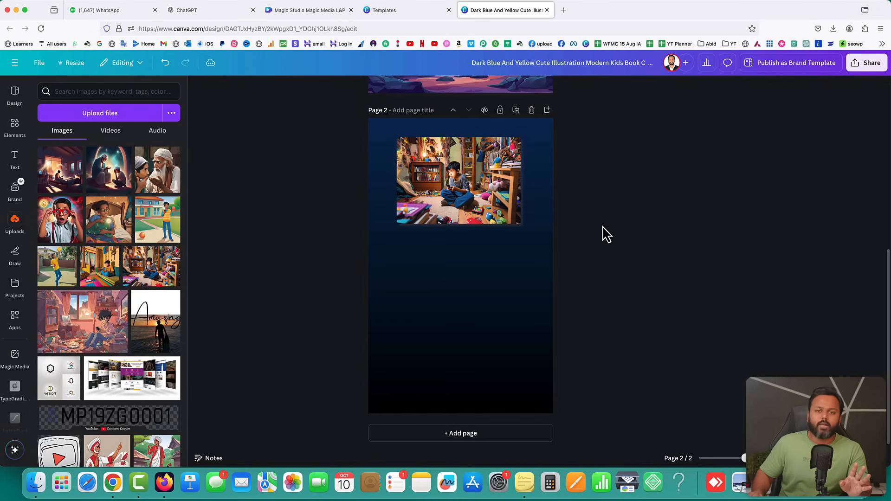
pyautogui.click(485, 204)
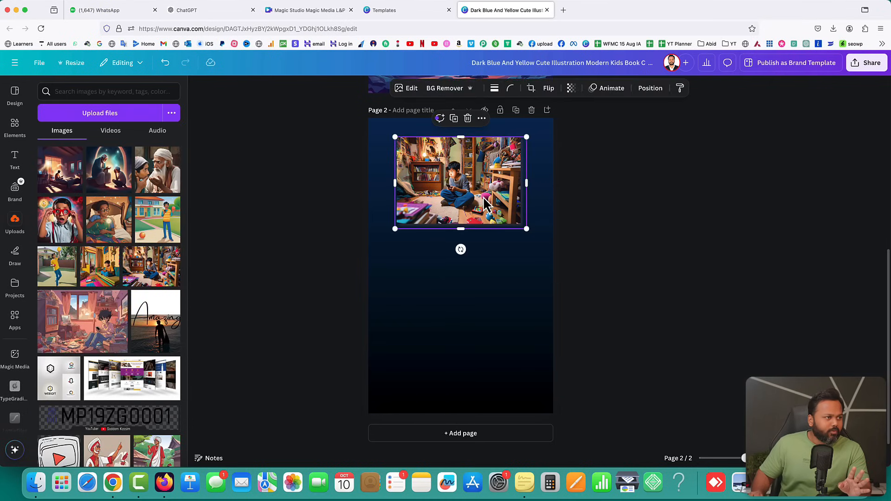
pyautogui.click(511, 89)
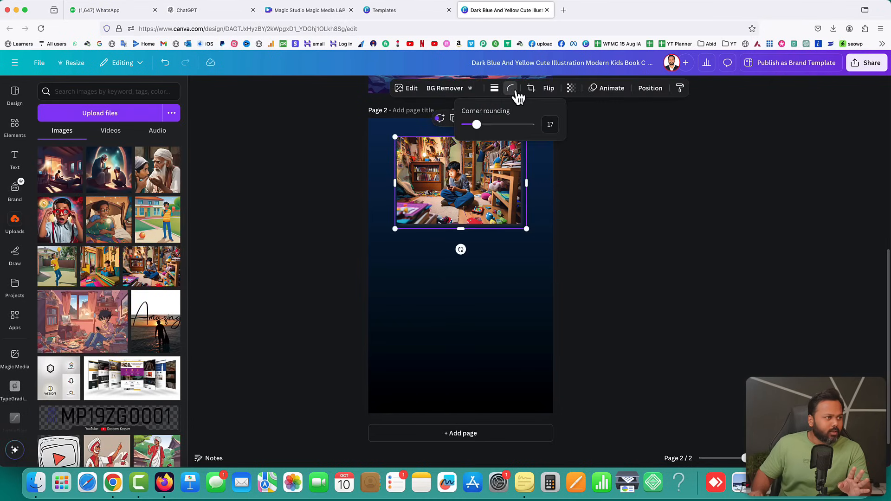
pyautogui.click(674, 185)
pyautogui.click(674, 185)
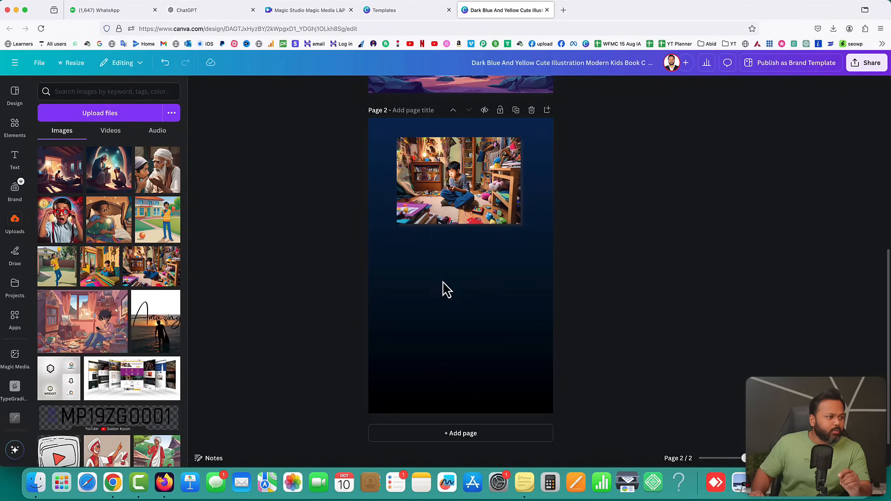
# Add an 'Add a heading' text box to page 2, then return to the ChatGPT story
pyautogui.click(17, 162)
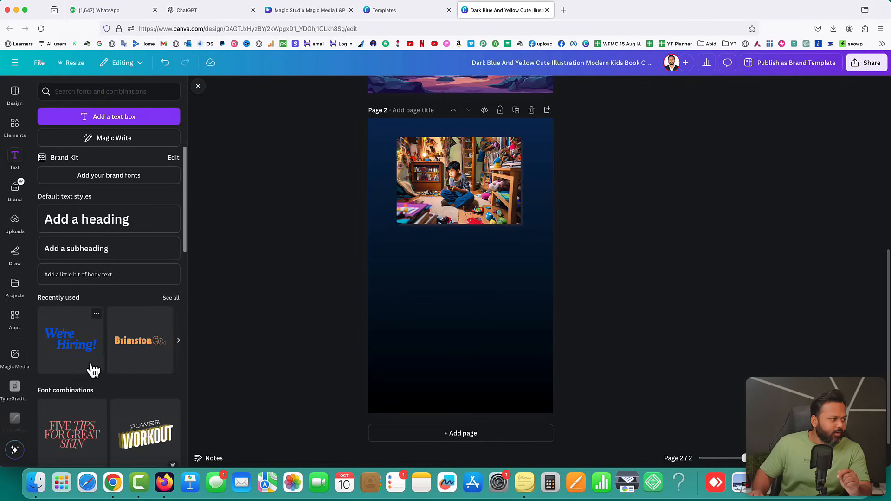
pyautogui.scroll(-5, 95, 357)
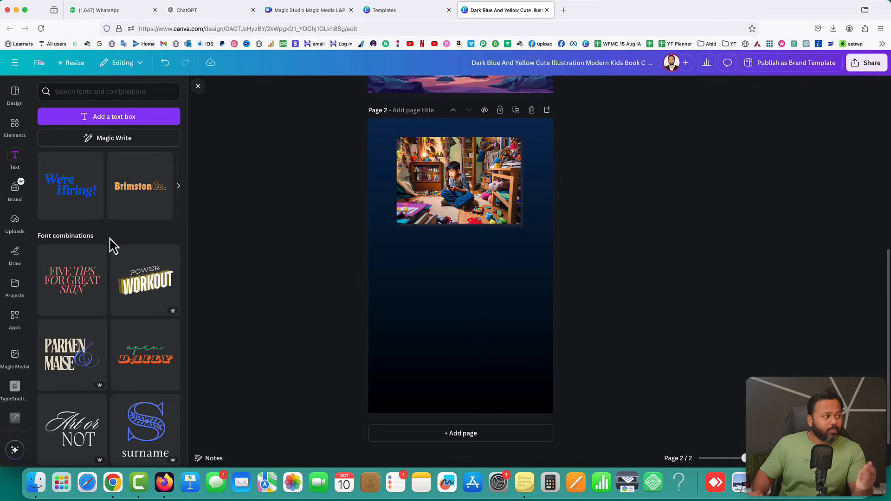
pyautogui.scroll(5, 111, 245)
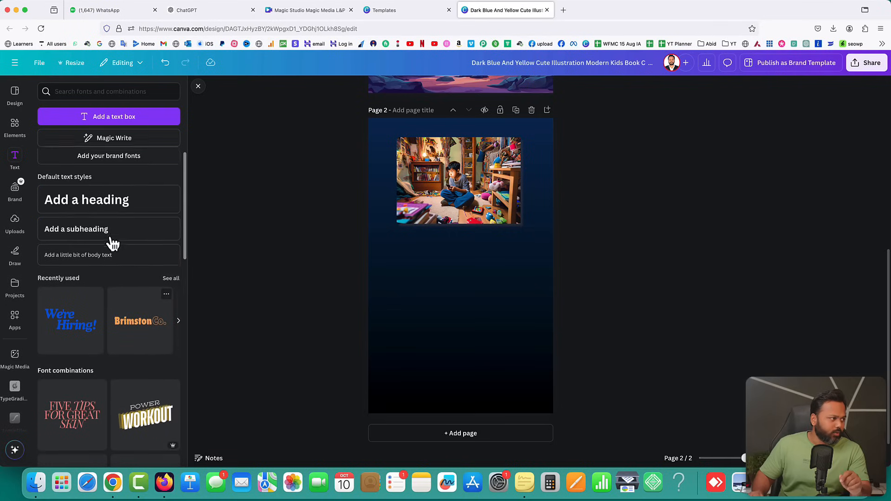
pyautogui.click(80, 212)
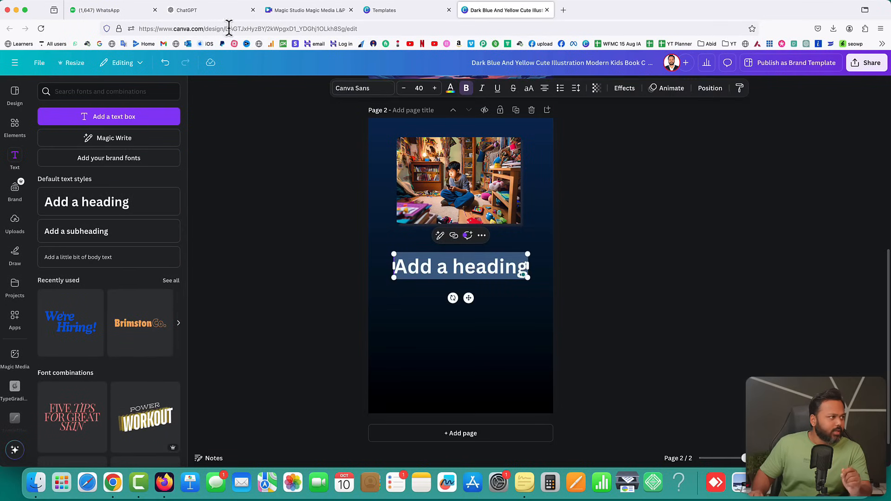
pyautogui.click(210, 10)
pyautogui.scroll(5, 597, 211)
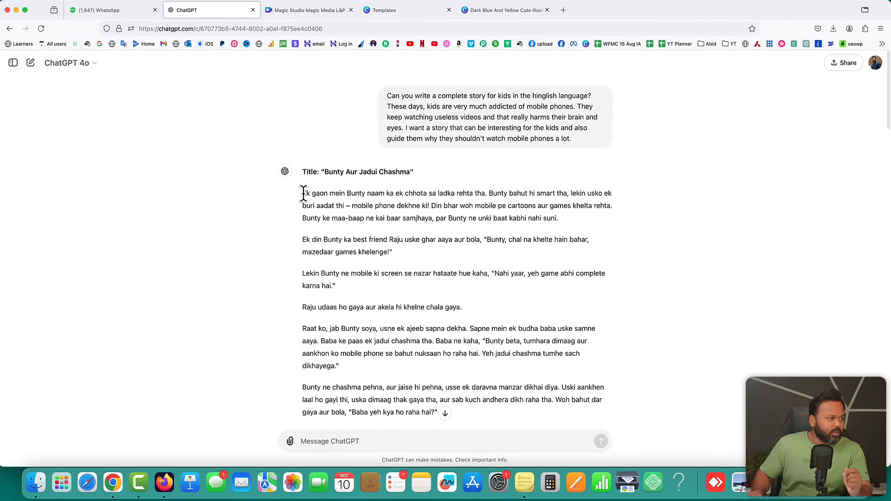
# Copy the story's first two paragraphs from ChatGPT, then open a new browser tab
pyautogui.moveTo(302, 193); pyautogui.dragTo(407, 255)
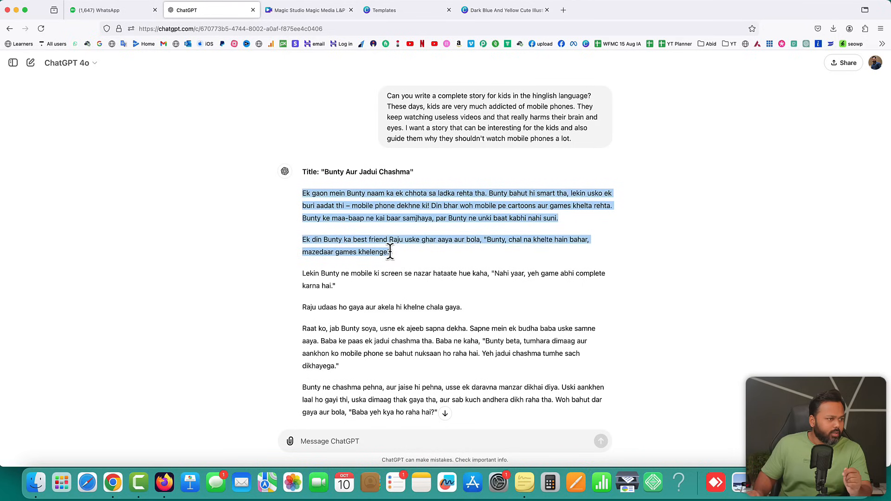
pyautogui.rightClick(389, 237)
pyautogui.click(402, 244)
pyautogui.click(428, 260)
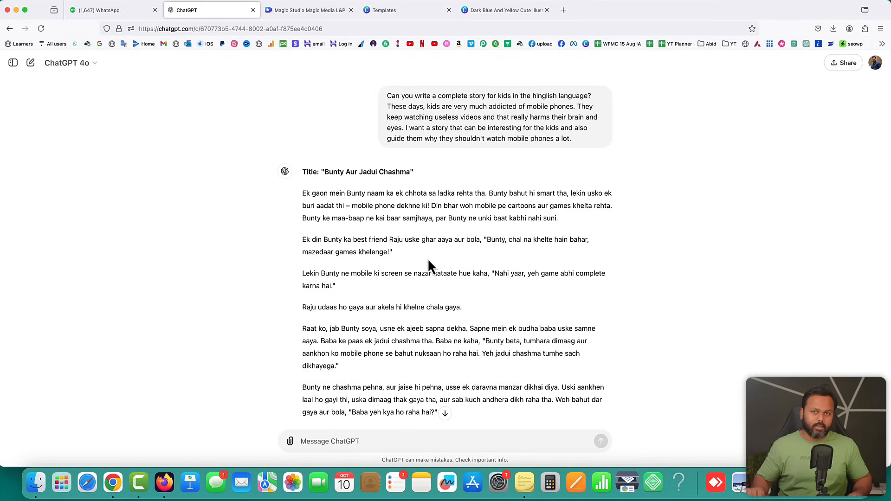
pyautogui.click(564, 10)
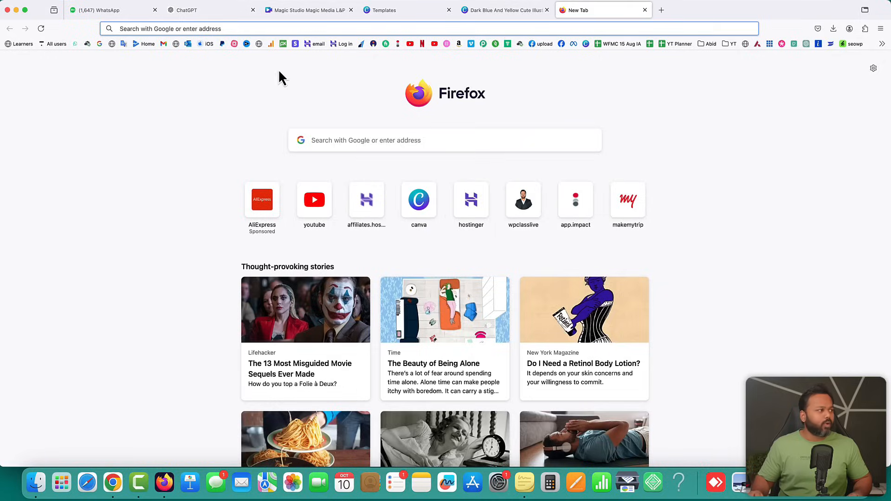
# Translate the two pasted Bunty story paragraphs into Hindi in Google Translate and copy the result
pyautogui.click(123, 50)
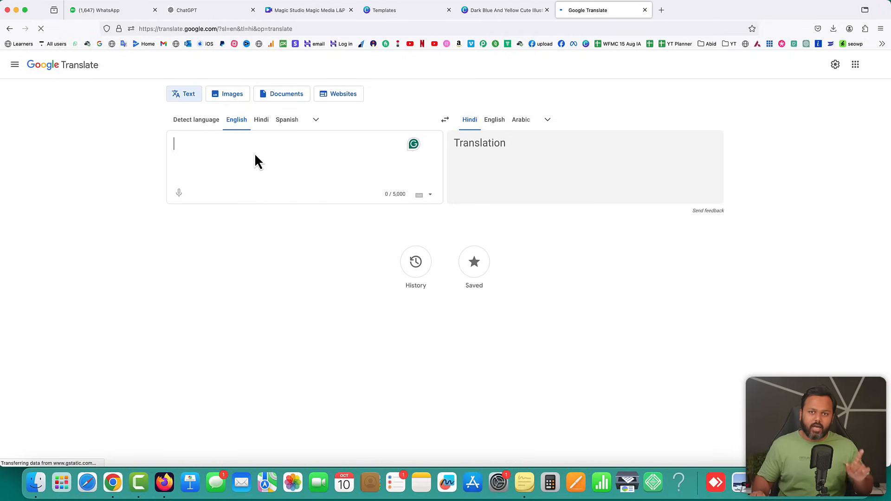
pyautogui.press('super+v')
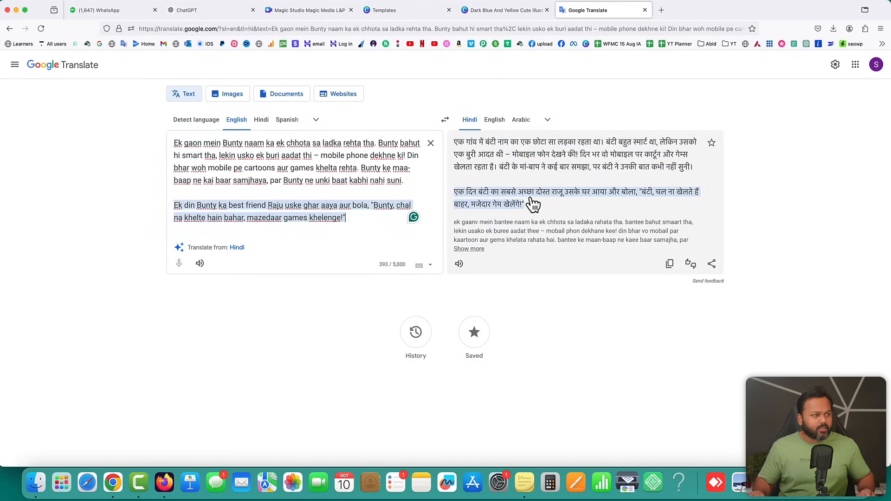
pyautogui.click(670, 265)
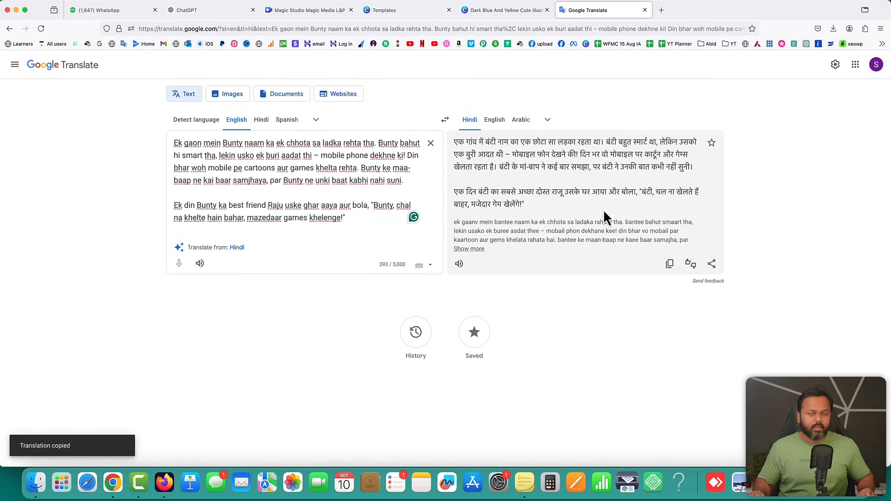
# Replace the 'Add a heading' placeholder under the page 2 picture with the Hindi story paragraphs
pyautogui.click(516, 11)
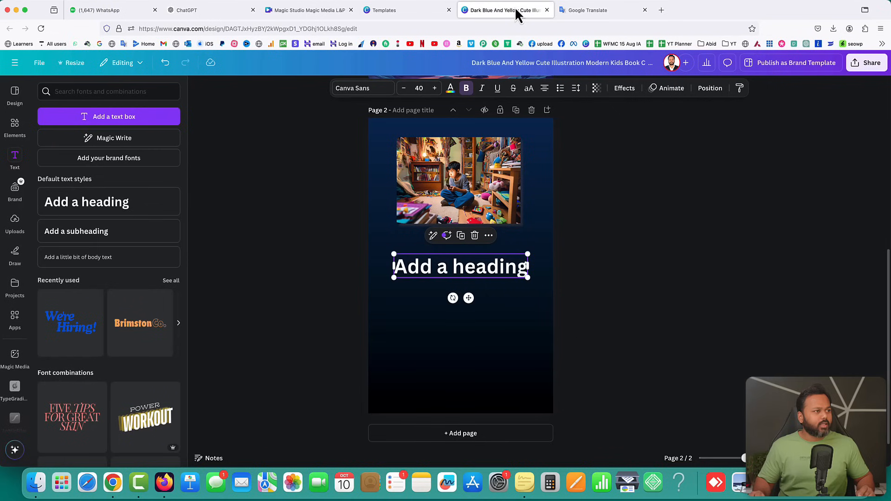
pyautogui.doubleClick(461, 270)
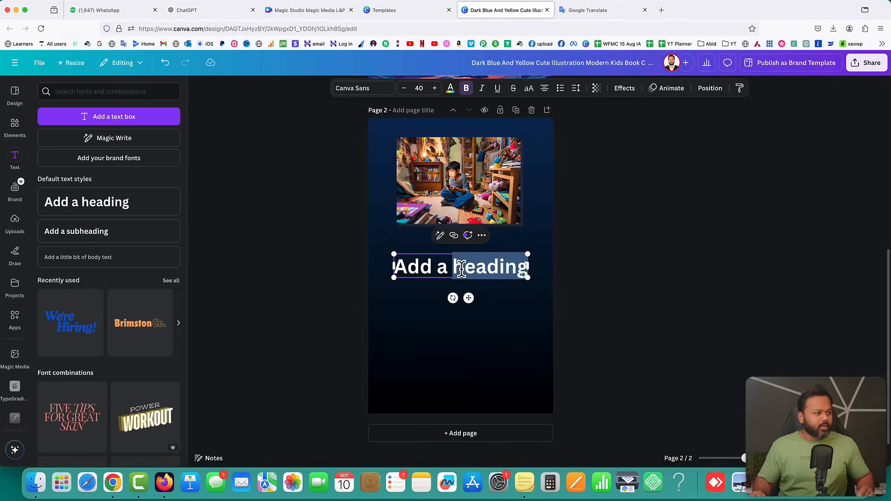
pyautogui.tripleClick(461, 270)
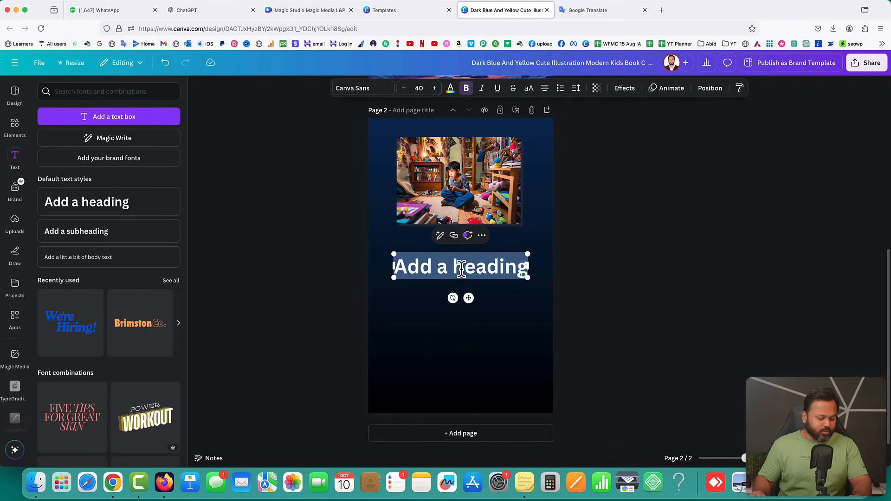
pyautogui.press('super+v')
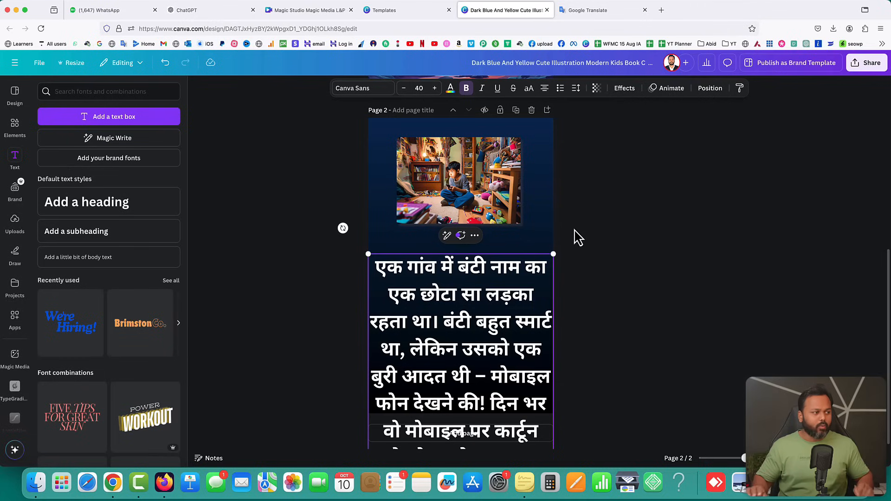
pyautogui.press('Escape')
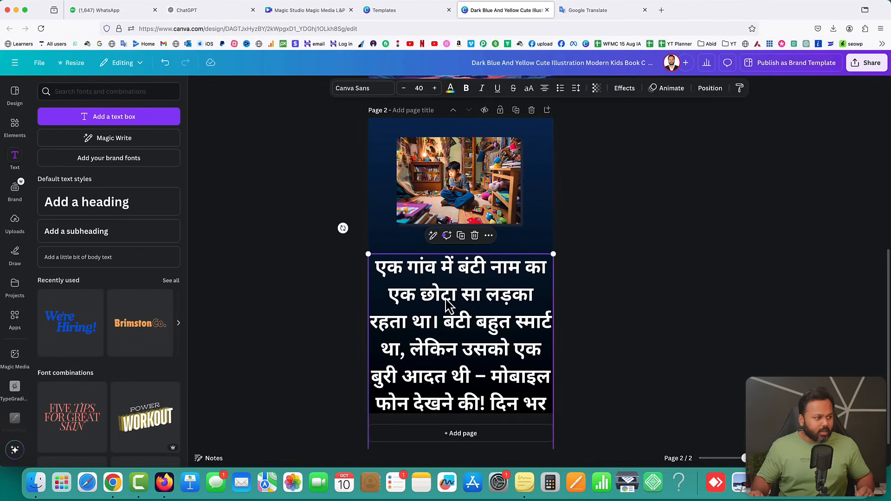
# Reduce the Hindi story text's font size to 16
pyautogui.click(403, 88)
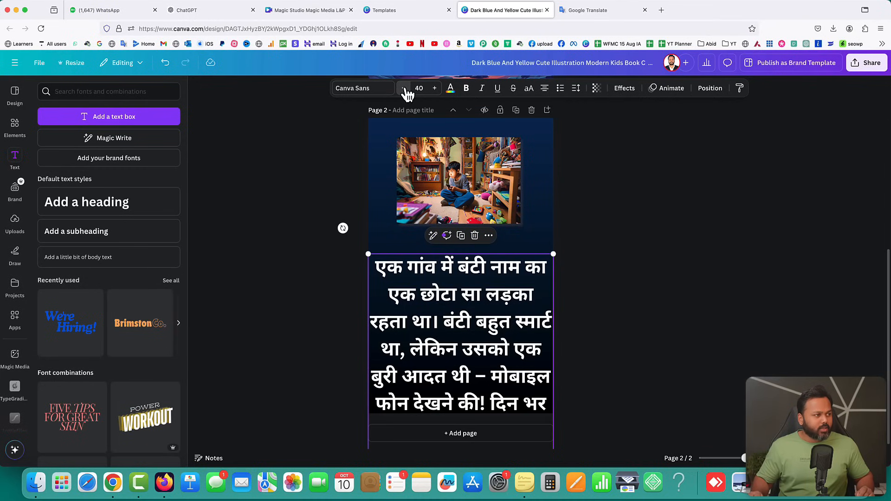
pyautogui.click(404, 88)
pyautogui.click(403, 88)
pyautogui.click(403, 88)
pyautogui.click(404, 88)
pyautogui.click(404, 89)
pyautogui.click(403, 88)
pyautogui.click(404, 89)
pyautogui.click(403, 88)
pyautogui.click(404, 88)
pyautogui.click(404, 88)
pyautogui.click(404, 89)
pyautogui.click(404, 88)
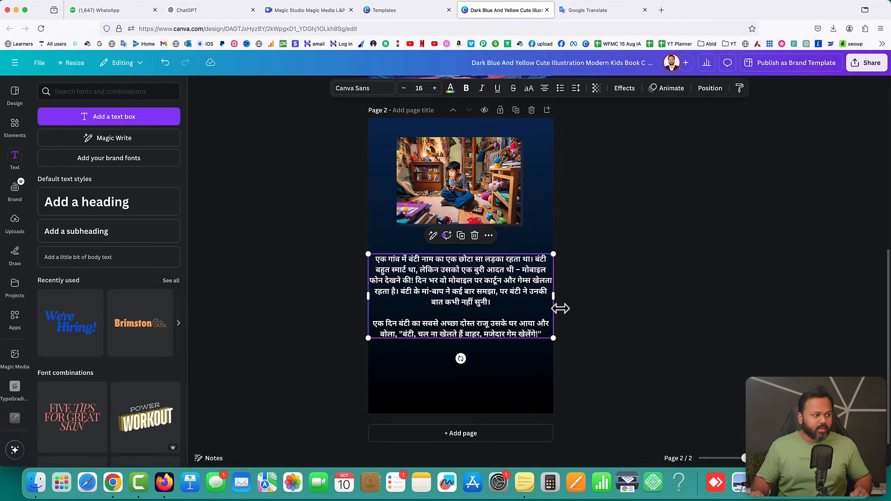
# Narrow the story text box from both sides and centre it beneath the Bunty picture
pyautogui.moveTo(554, 295); pyautogui.dragTo(527, 294)
pyautogui.moveTo(367, 299); pyautogui.dragTo(390, 300)
pyautogui.click(672, 294)
pyautogui.moveTo(470, 298); pyautogui.dragTo(470, 282)
pyautogui.click(632, 283)
pyautogui.click(512, 290)
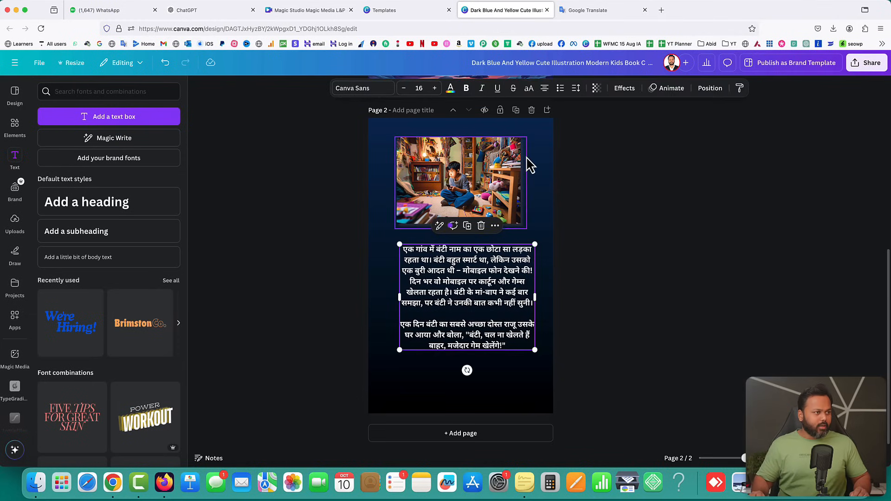
pyautogui.press('Left')
pyautogui.press('Left')
pyautogui.press('Left')
pyautogui.press('Left')
pyautogui.press('Left')
pyautogui.press('Left')
pyautogui.press('Left')
pyautogui.press('Left')
pyautogui.press('Left')
pyautogui.press('Left')
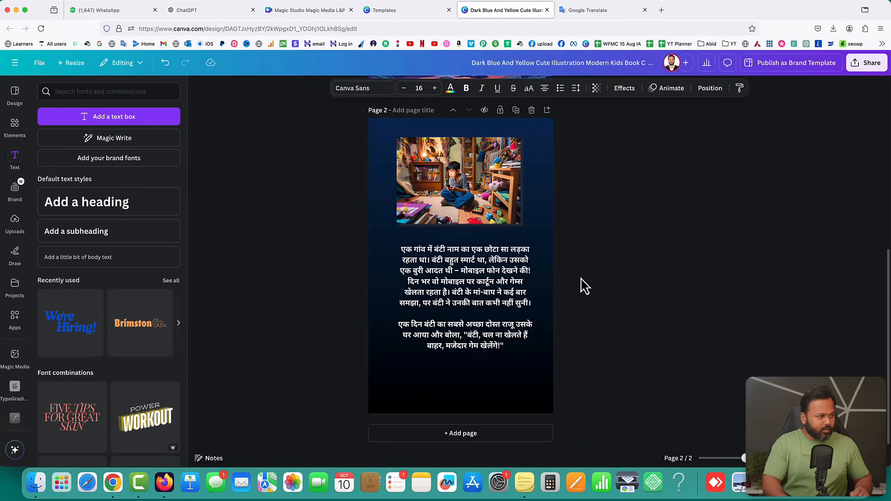
pyautogui.press('Left')
pyautogui.press('Left')
pyautogui.press('Left')
pyautogui.press('Left')
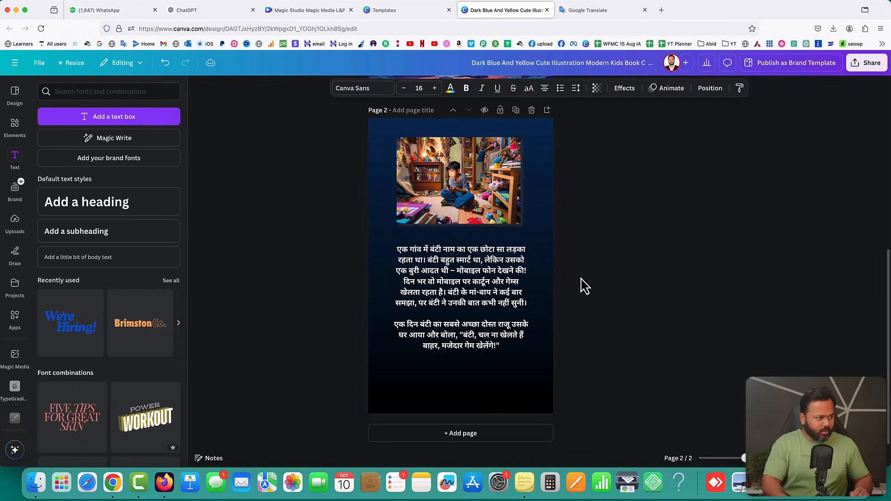
pyautogui.press('Escape')
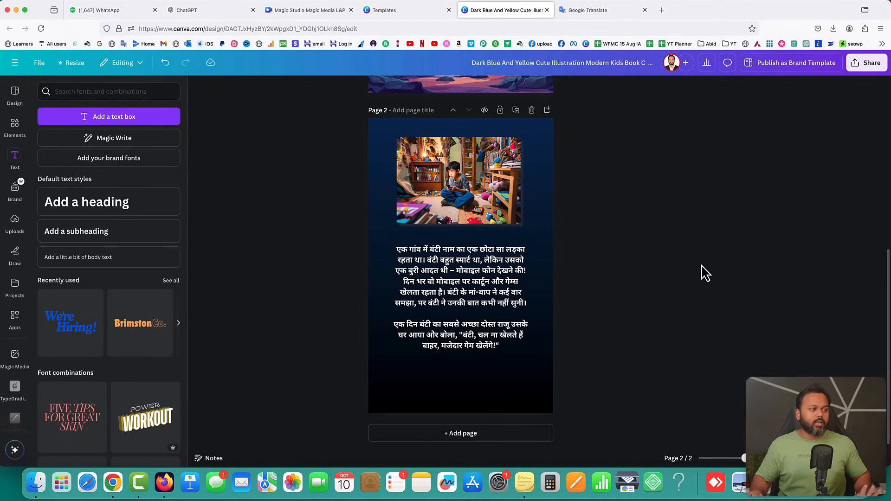
# Lower the page 2 picture slightly and duplicate page 2 as a new page
pyautogui.moveTo(447, 166); pyautogui.dragTo(445, 174)
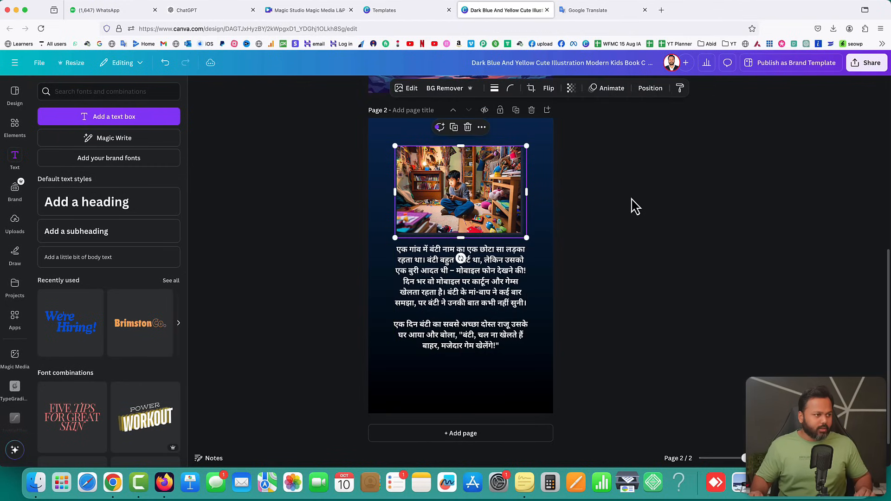
pyautogui.click(634, 207)
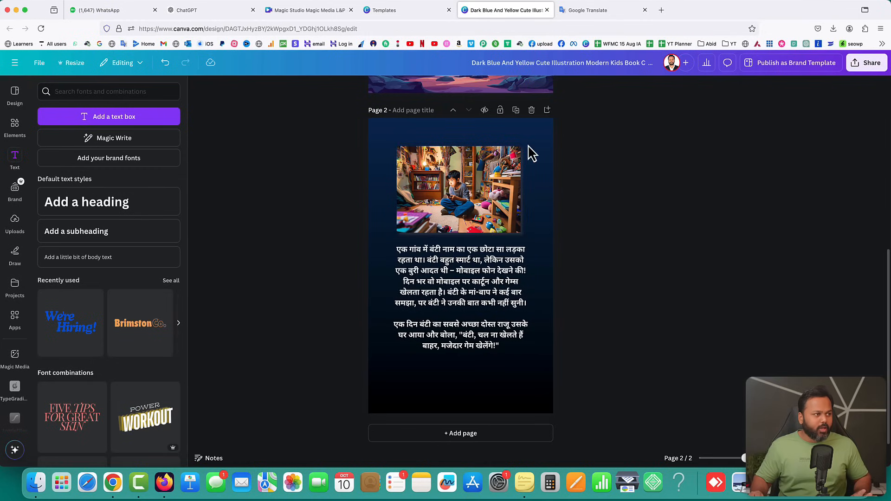
pyautogui.click(516, 110)
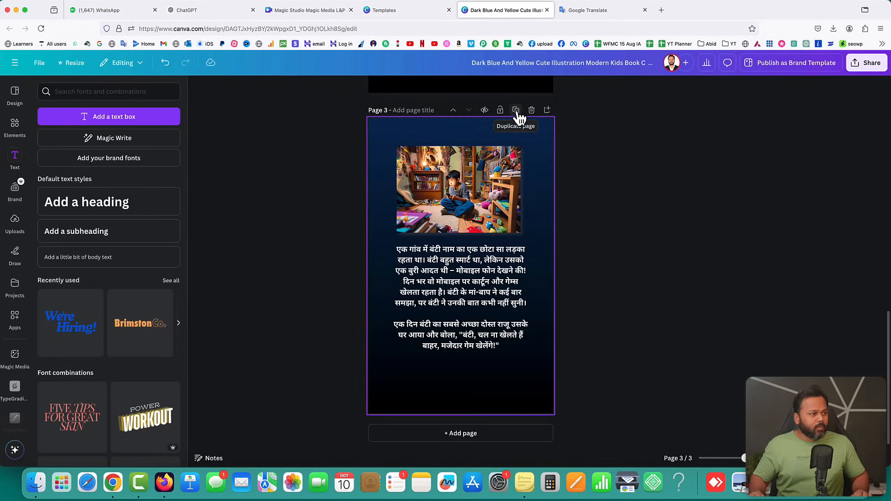
# Delete the Bunty picture from page 3, leaving only the Hindi story text
pyautogui.scroll(5, 520, 119)
pyautogui.scroll(-5, 517, 121)
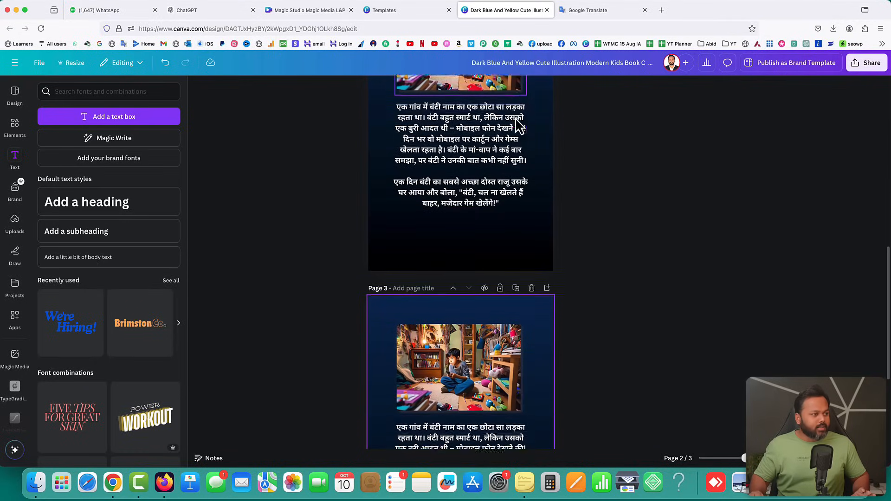
pyautogui.click(469, 209)
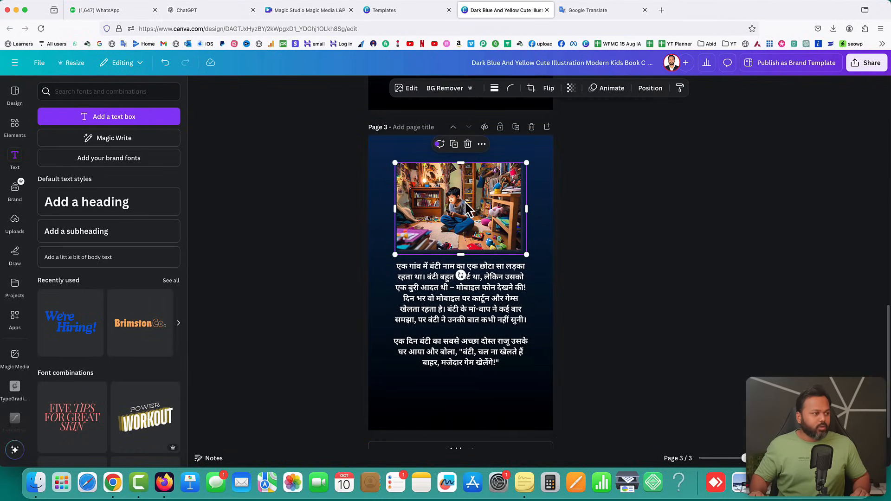
pyautogui.press('Delete')
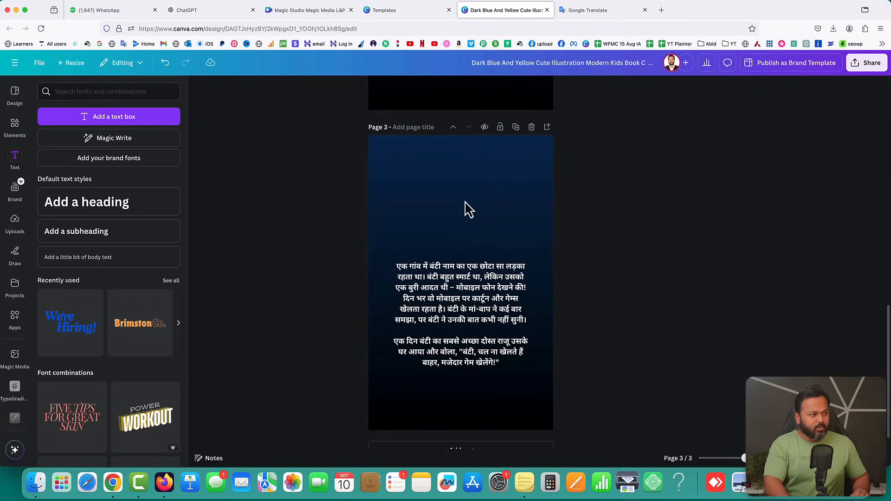
# Insert the uploaded yellow-room picture at the top of page 3, cropping its top and bottom
pyautogui.click(13, 228)
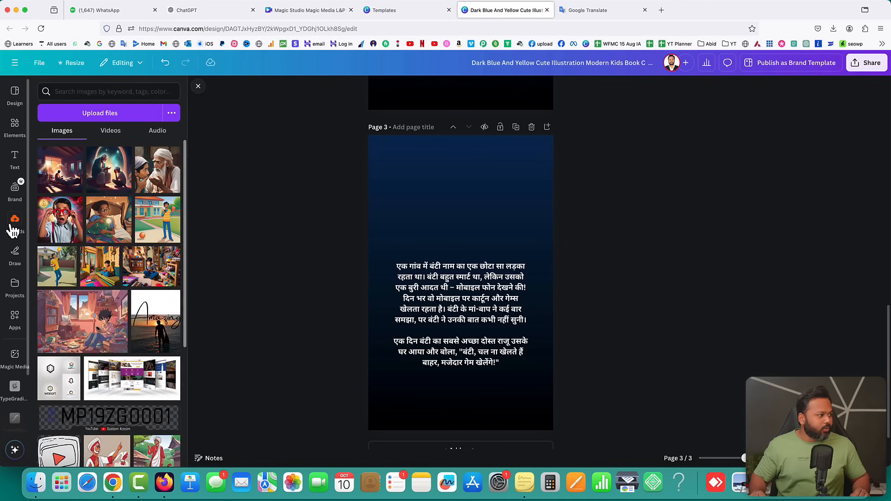
pyautogui.click(95, 274)
pyautogui.moveTo(474, 236); pyautogui.dragTo(477, 177)
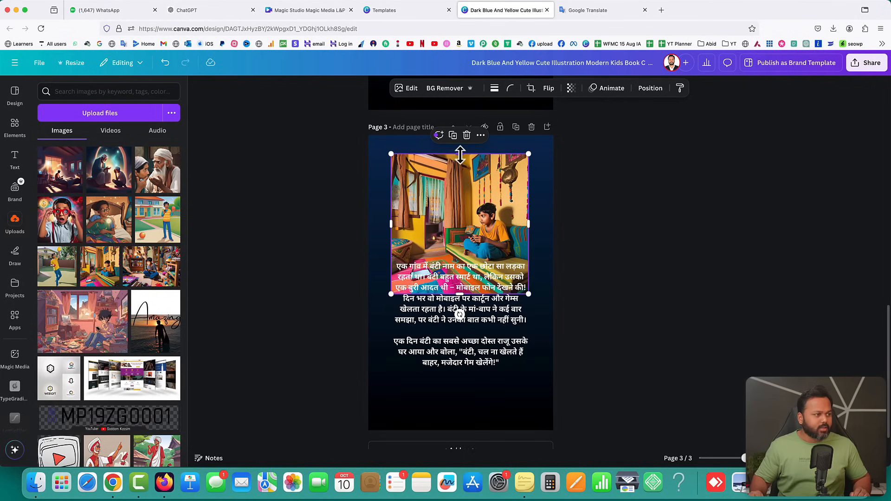
pyautogui.moveTo(460, 157); pyautogui.dragTo(460, 173)
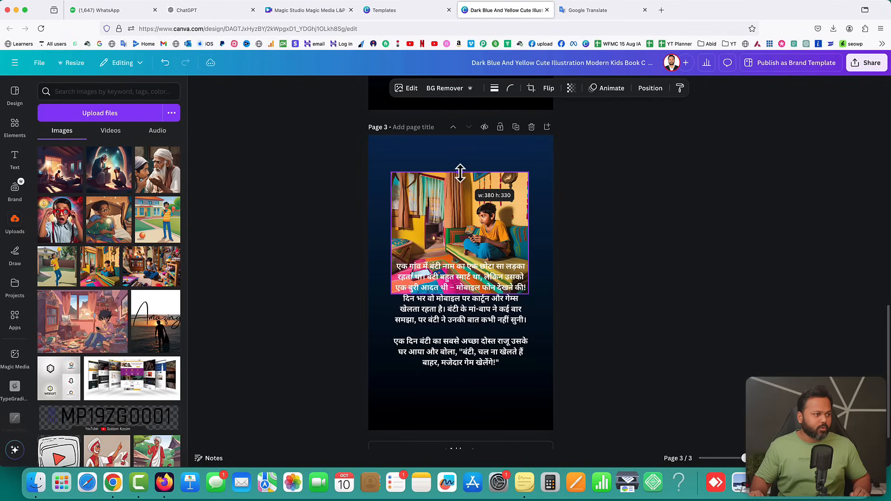
pyautogui.click(629, 242)
pyautogui.moveTo(472, 230); pyautogui.dragTo(472, 218)
pyautogui.moveTo(460, 282); pyautogui.dragTo(459, 260)
# Move the story text below the room picture and check the picture's corner rounding
pyautogui.click(676, 285)
pyautogui.moveTo(492, 308); pyautogui.dragTo(491, 322)
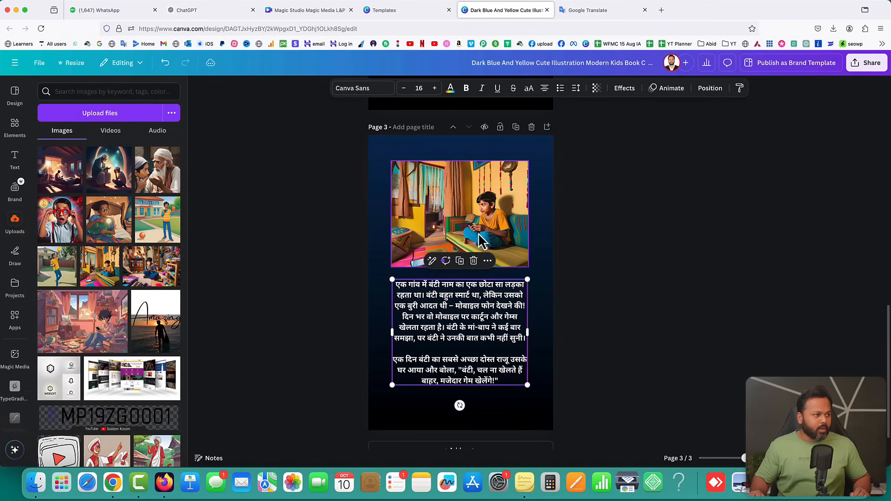
pyautogui.click(477, 204)
pyautogui.click(510, 89)
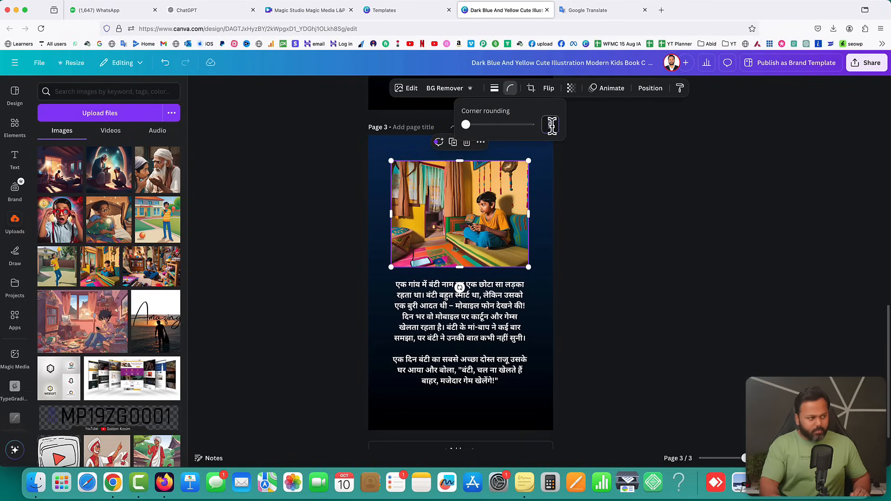
pyautogui.click(616, 179)
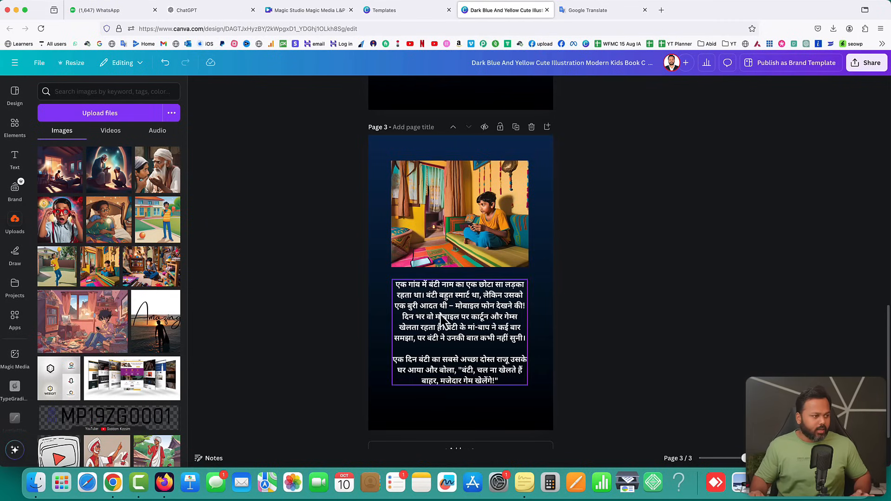
# Copy the Raju-leaving and baba's-warning paragraphs from the ChatGPT story
pyautogui.click(210, 10)
pyautogui.scroll(-2, 371, 246)
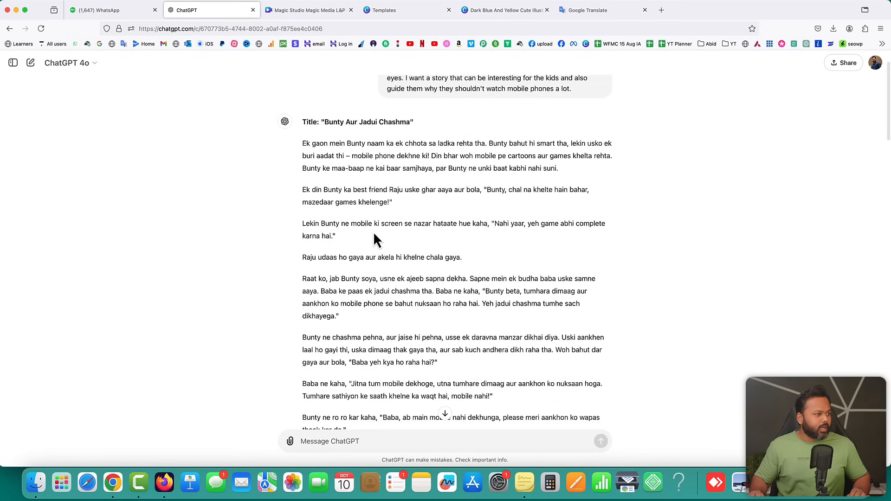
pyautogui.scroll(-2, 367, 253)
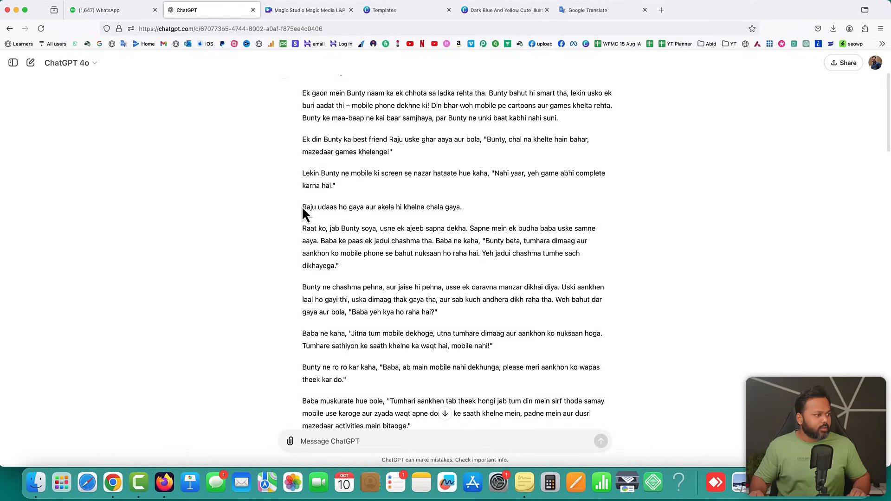
pyautogui.moveTo(302, 206); pyautogui.dragTo(334, 263)
pyautogui.press('super+c')
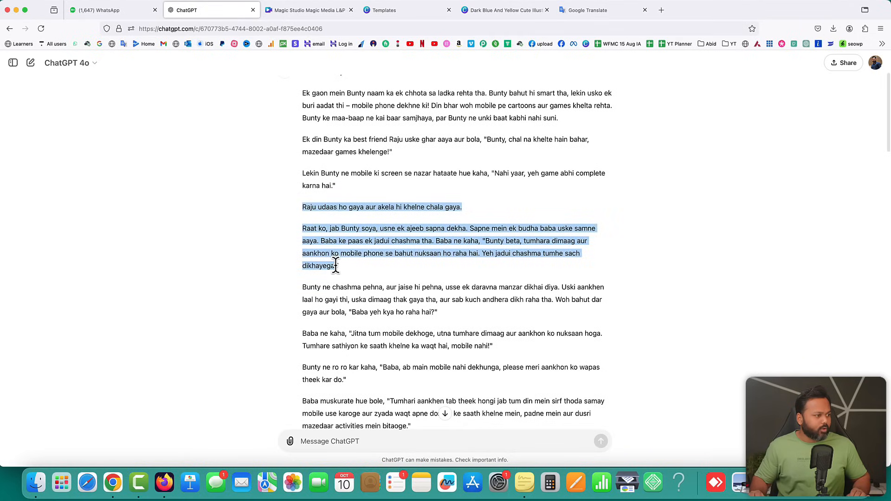
pyautogui.rightClick(335, 239)
pyautogui.click(348, 247)
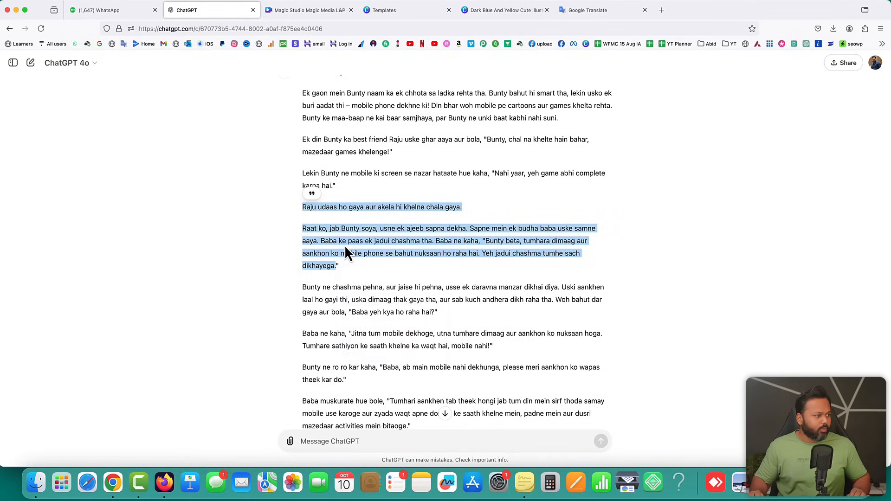
# Replace the Google Translate input with these paragraphs and copy their Hindi translation
pyautogui.click(585, 14)
pyautogui.click(431, 144)
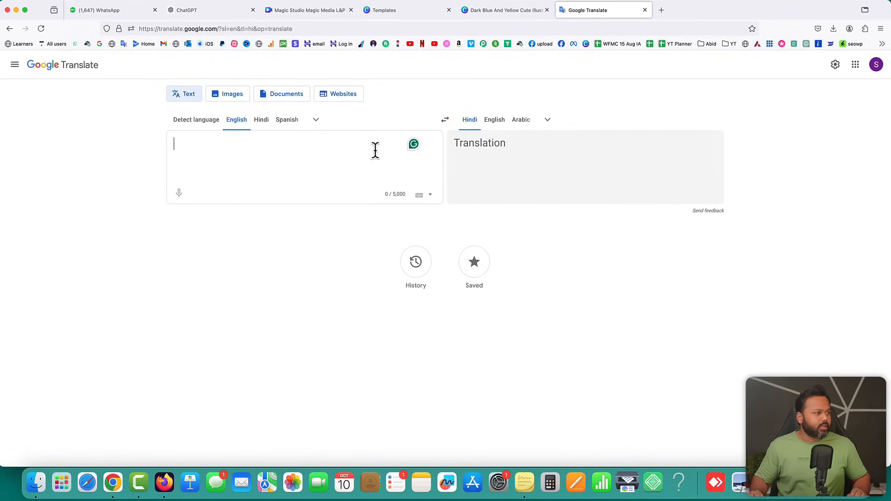
pyautogui.press('super+v')
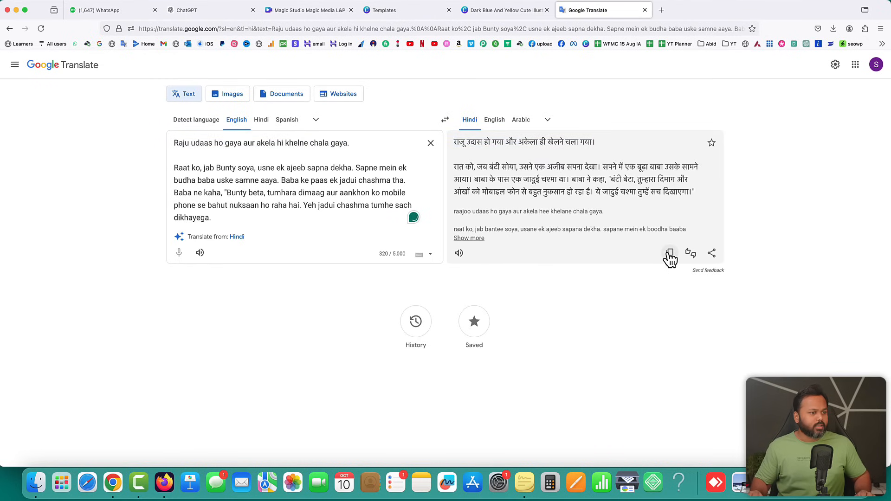
pyautogui.click(670, 255)
# Paste the Hindi Raju-and-dream-baba passage over the story text on page 3
pyautogui.click(489, 10)
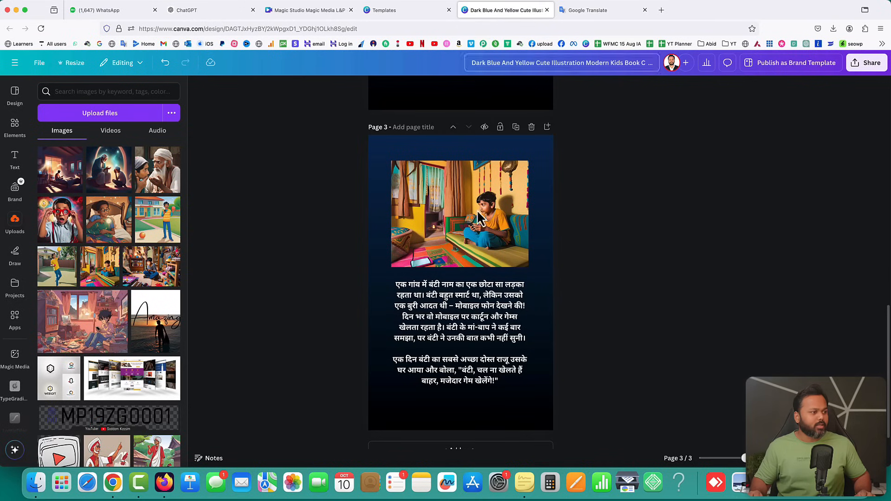
pyautogui.doubleClick(419, 315)
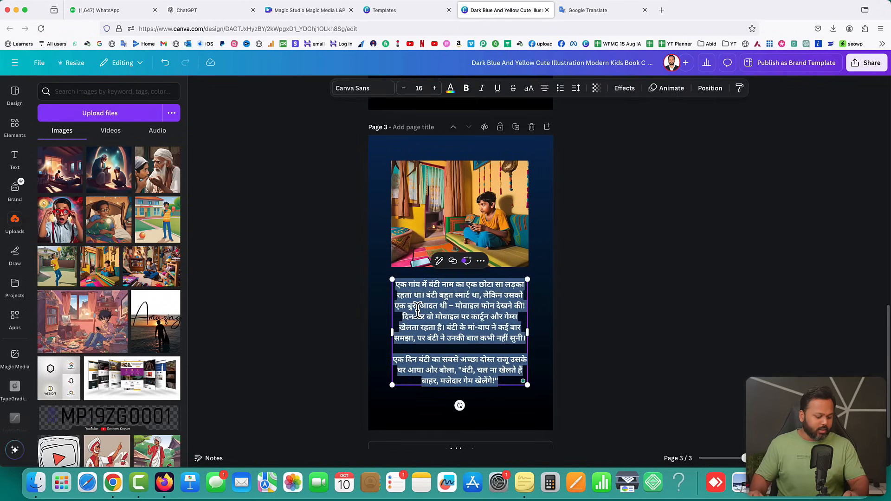
pyautogui.press('super+v')
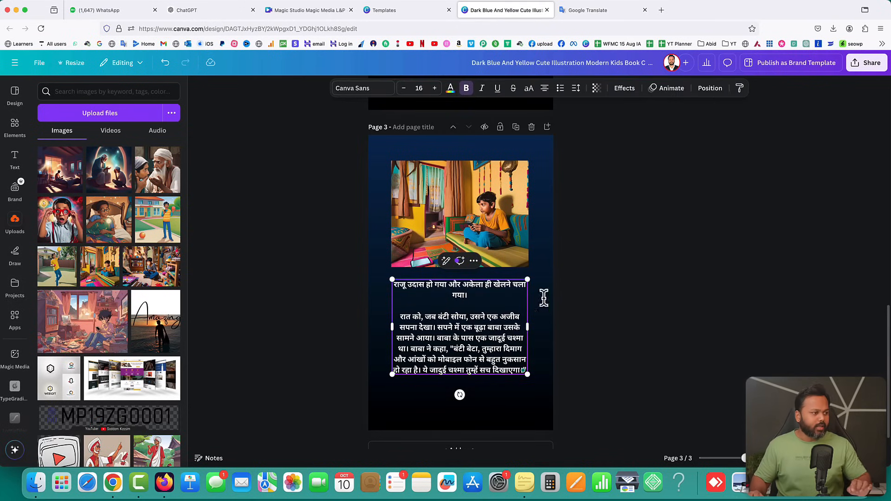
pyautogui.click(697, 300)
pyautogui.click(458, 332)
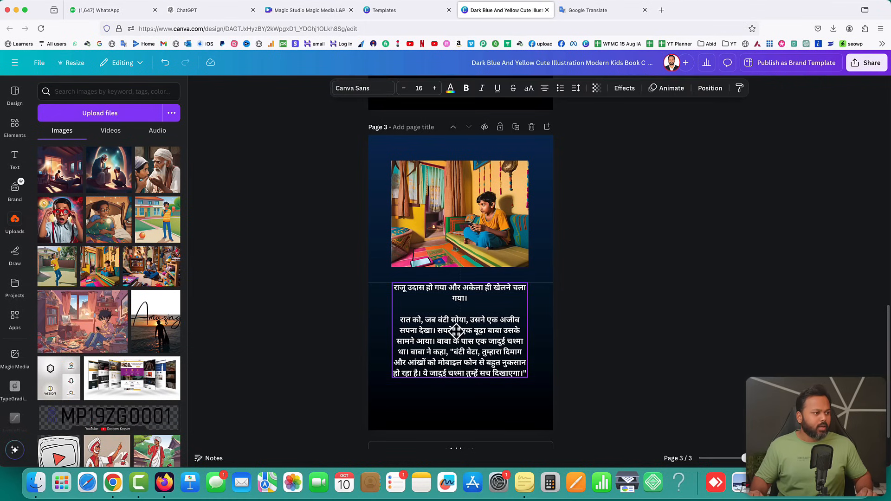
pyautogui.click(572, 375)
# Duplicate page 3 as a new page 4, then scroll further through the ChatGPT story
pyautogui.scroll(-1, 568, 366)
pyautogui.scroll(2, 557, 201)
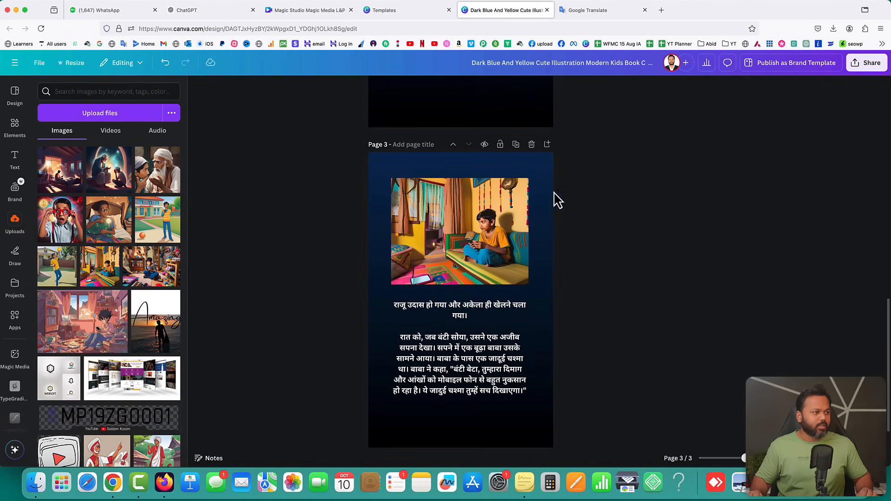
pyautogui.click(515, 145)
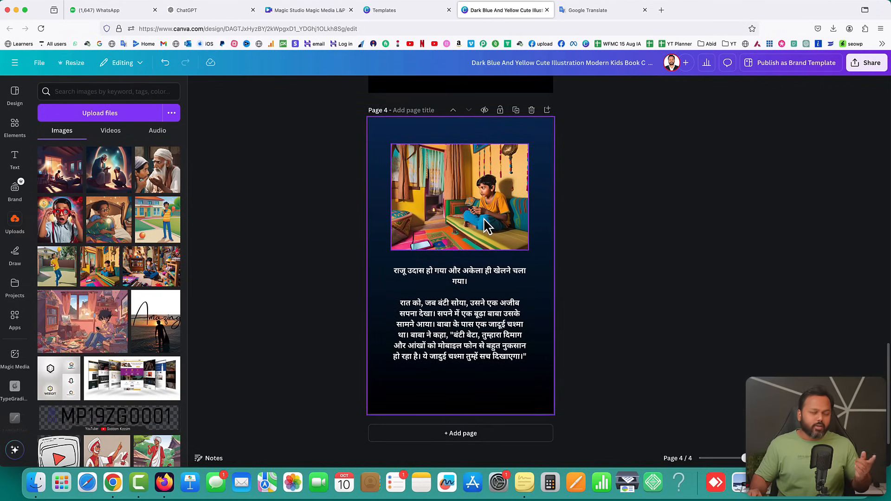
pyautogui.click(186, 10)
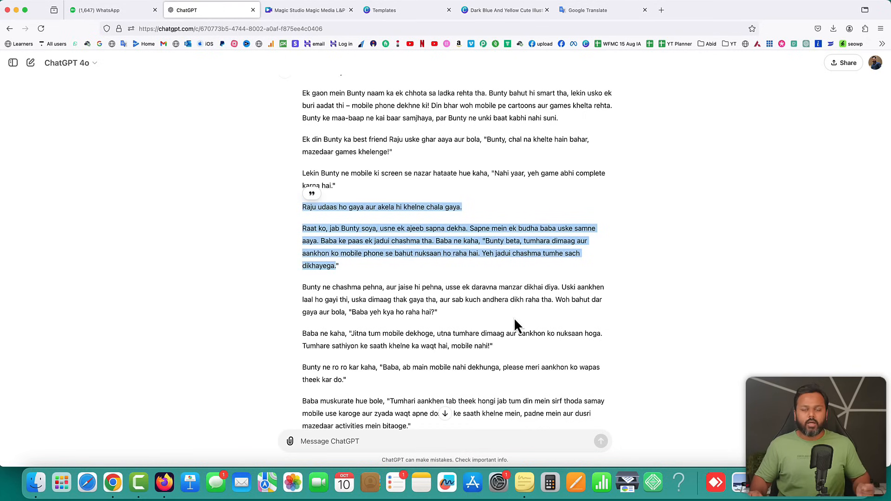
pyautogui.scroll(-5, 513, 317)
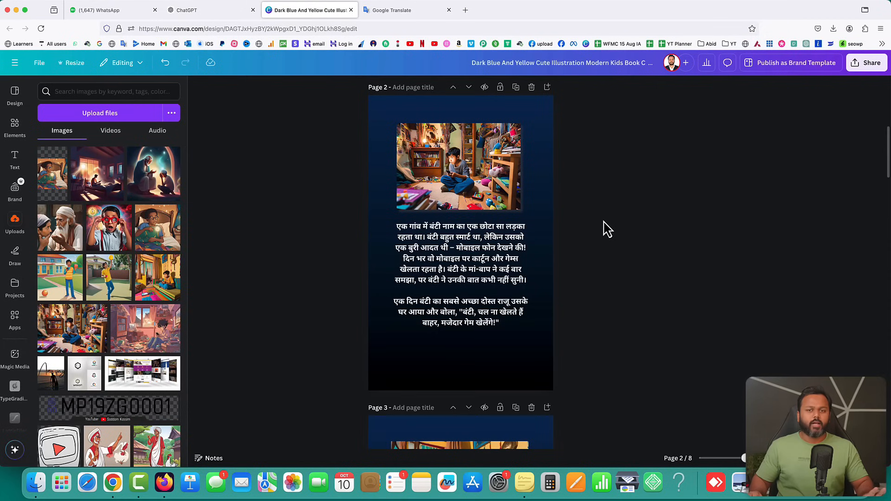
# Scroll down through story pages 2 to 8, then back up toward the cover
pyautogui.scroll(-10, 596, 216)
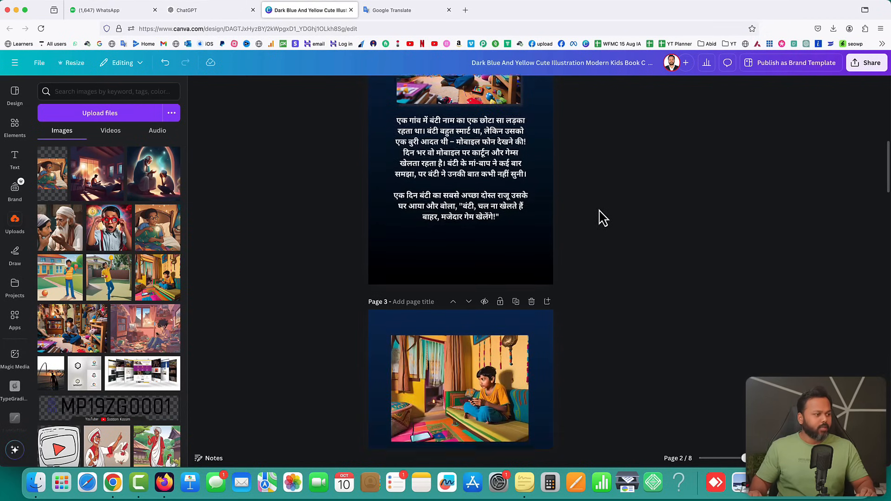
pyautogui.scroll(-15, 603, 218)
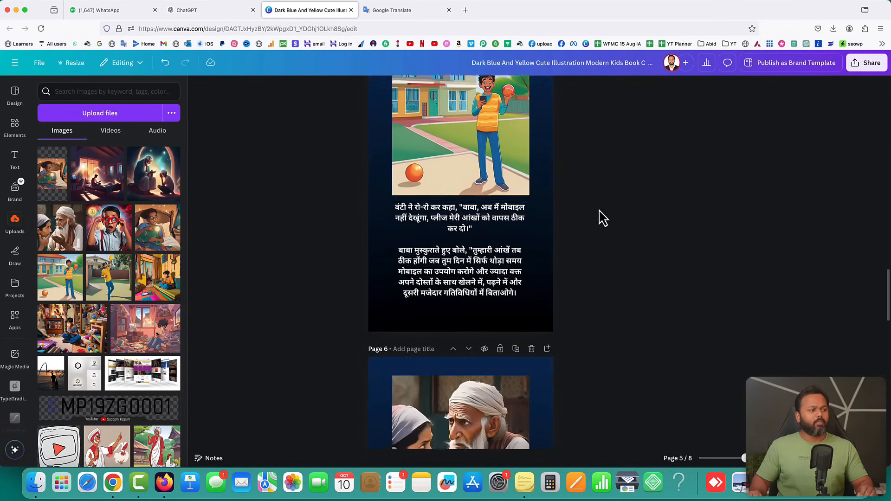
pyautogui.scroll(-12, 603, 218)
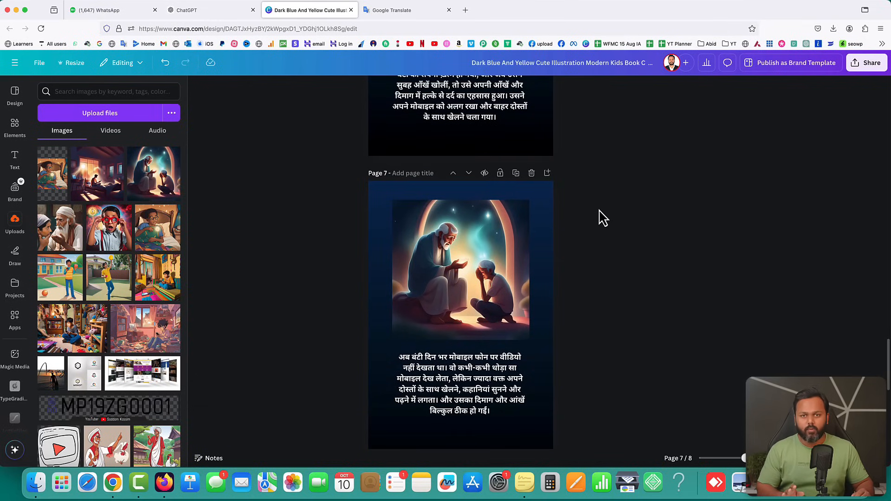
pyautogui.scroll(-10, 602, 218)
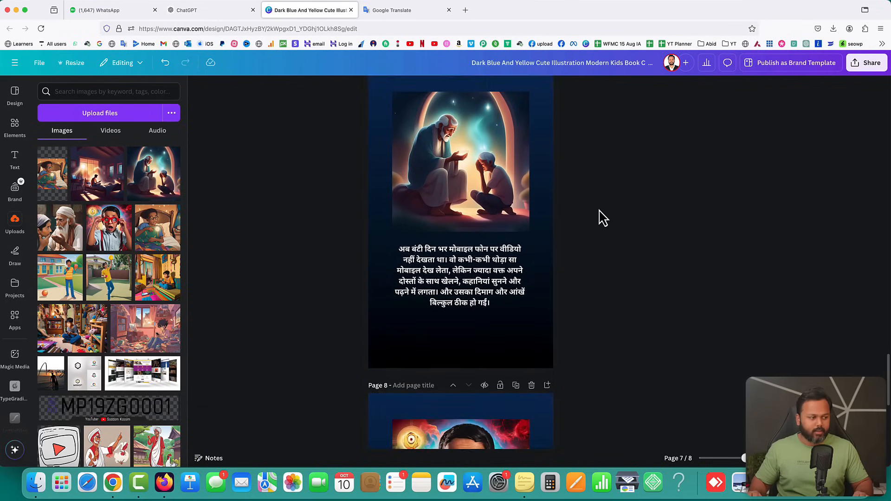
pyautogui.scroll(20, 602, 218)
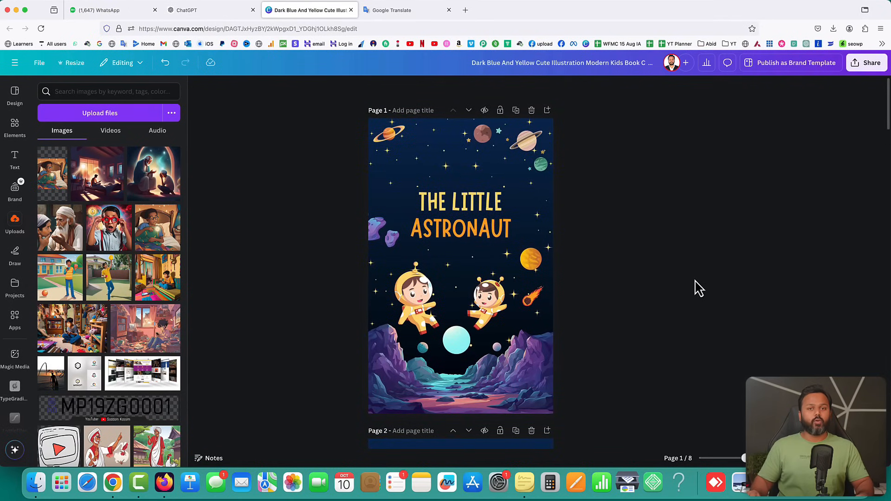
# Change the cover title from THE LITTLE ASTRONAUT to BUNTY AND MAGICAL SPECS
pyautogui.click(207, 10)
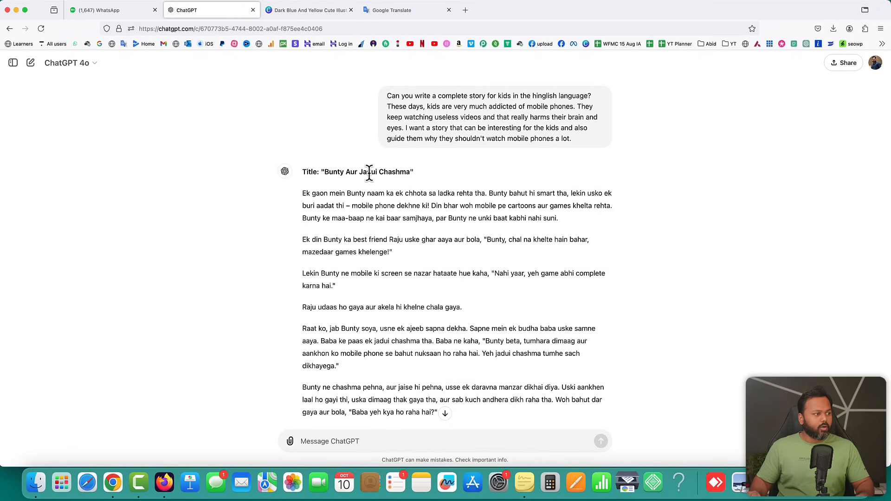
pyautogui.click(307, 11)
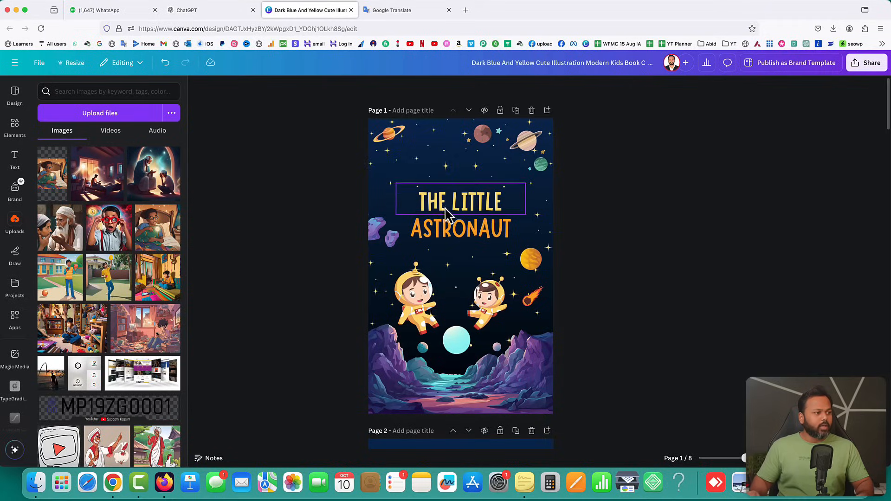
pyautogui.doubleClick(455, 204)
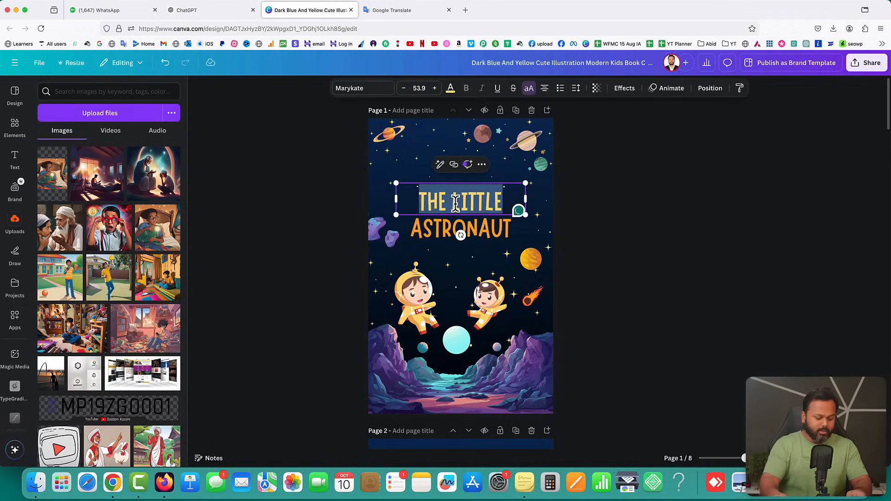
pyautogui.write('BUNTY AND')
pyautogui.click(482, 232)
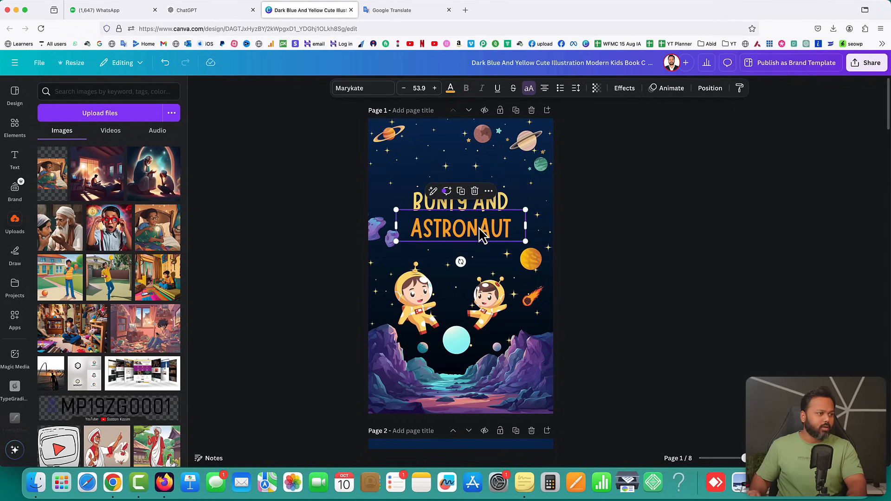
pyautogui.doubleClick(482, 232)
pyautogui.write('MAGICAL ')
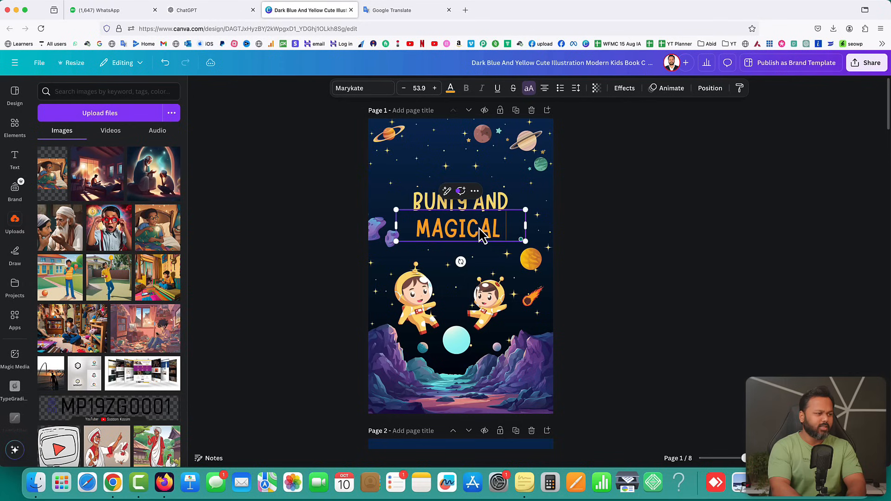
pyautogui.write('SPECS')
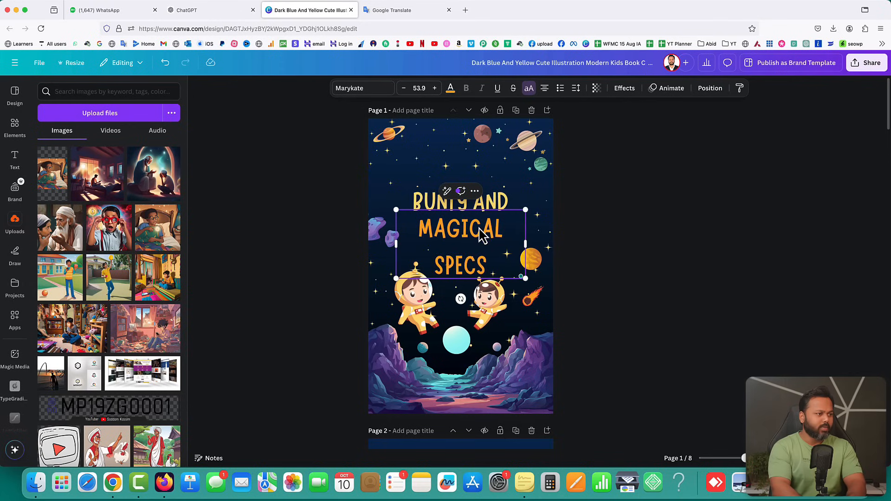
pyautogui.click(615, 239)
# Shrink the title's font size four steps so MAGICAL SPECS fits on one line
pyautogui.click(519, 246)
pyautogui.click(404, 88)
pyautogui.click(403, 88)
pyautogui.click(404, 88)
pyautogui.click(403, 88)
pyautogui.click(404, 89)
pyautogui.click(404, 89)
pyautogui.click(404, 88)
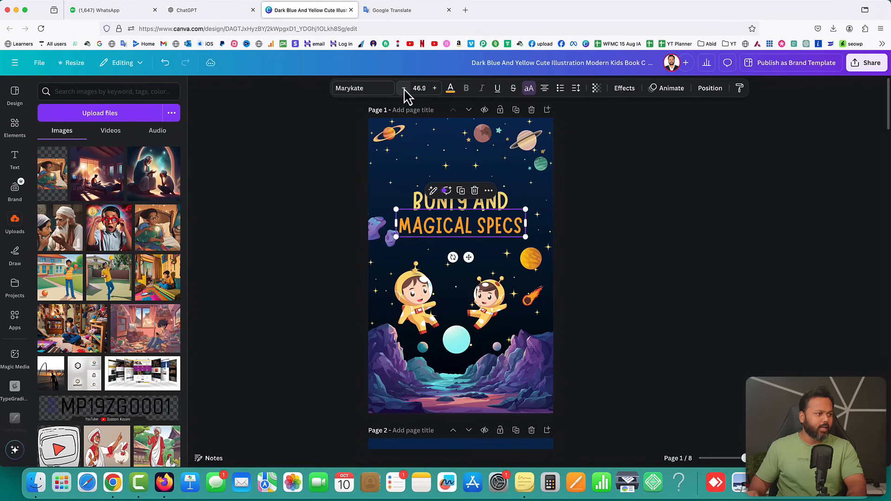
# Delete both the right and left astronaut figures from the cover
pyautogui.click(681, 224)
pyautogui.click(498, 297)
pyautogui.press('Delete')
pyautogui.click(417, 302)
pyautogui.press('Delete')
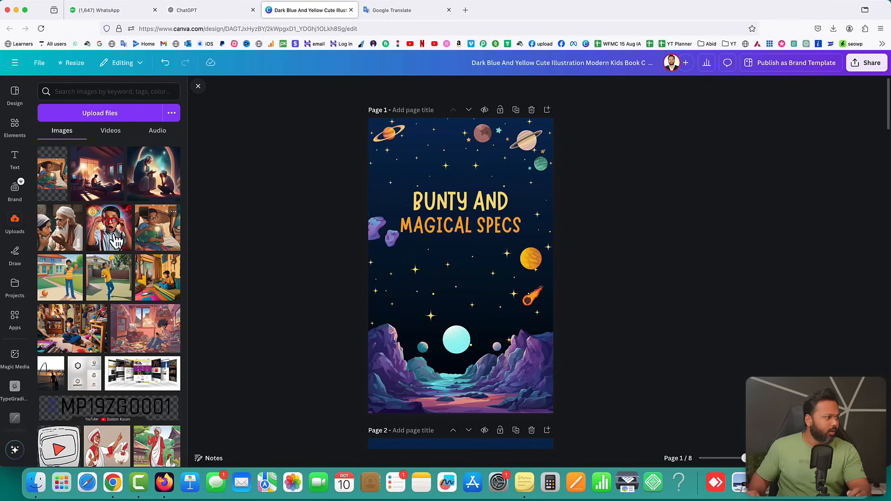
# Add the red-glasses boy picture below the cover title and remove its background
pyautogui.click(110, 229)
pyautogui.moveTo(486, 270); pyautogui.dragTo(486, 317)
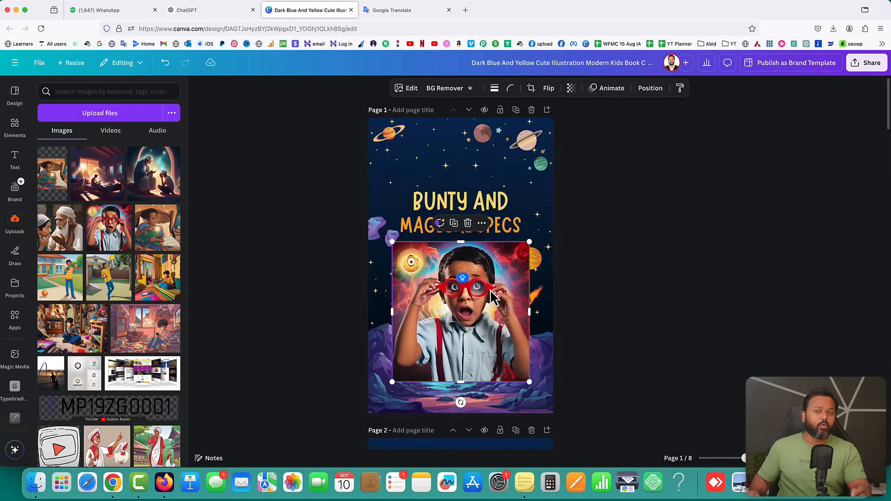
pyautogui.click(673, 284)
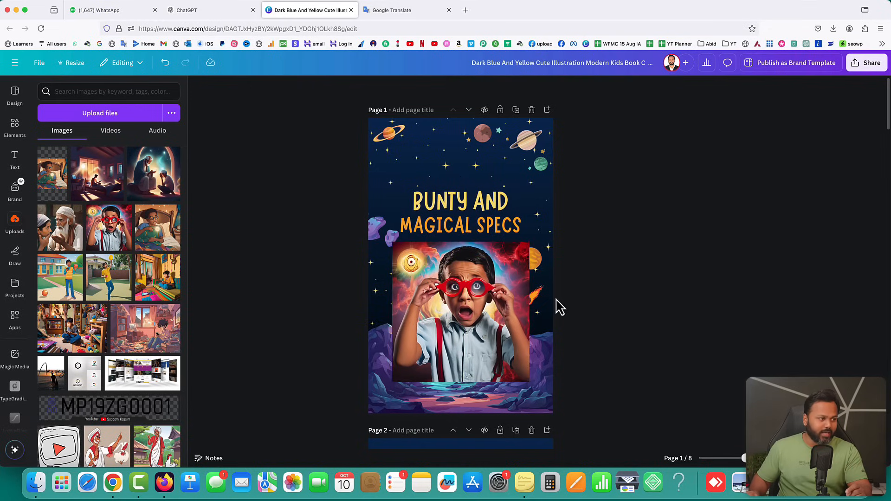
pyautogui.click(478, 311)
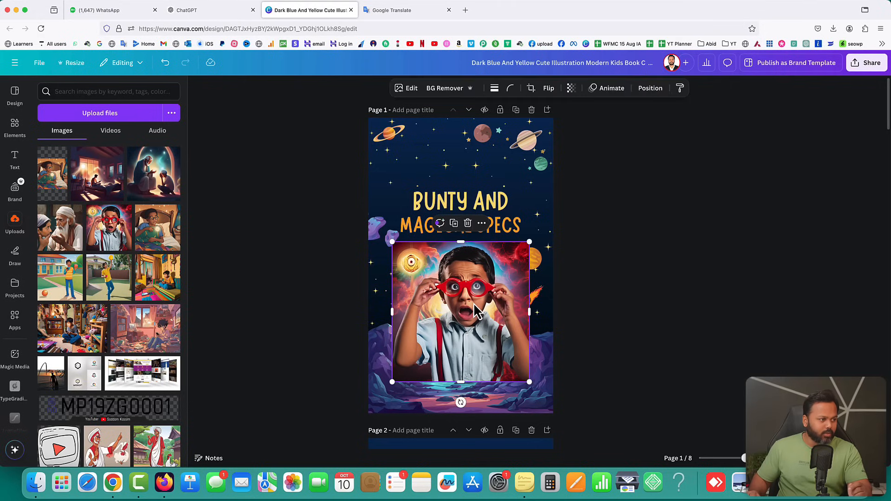
pyautogui.click(450, 88)
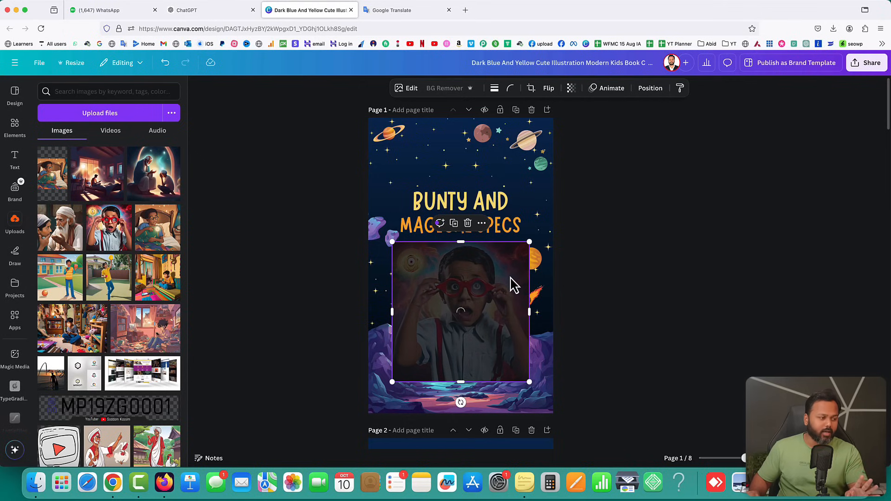
pyautogui.moveTo(459, 299)
pyautogui.mouseDown()
pyautogui.moveTo(483, 280)
pyautogui.moveTo(452, 294)
pyautogui.mouseUp()
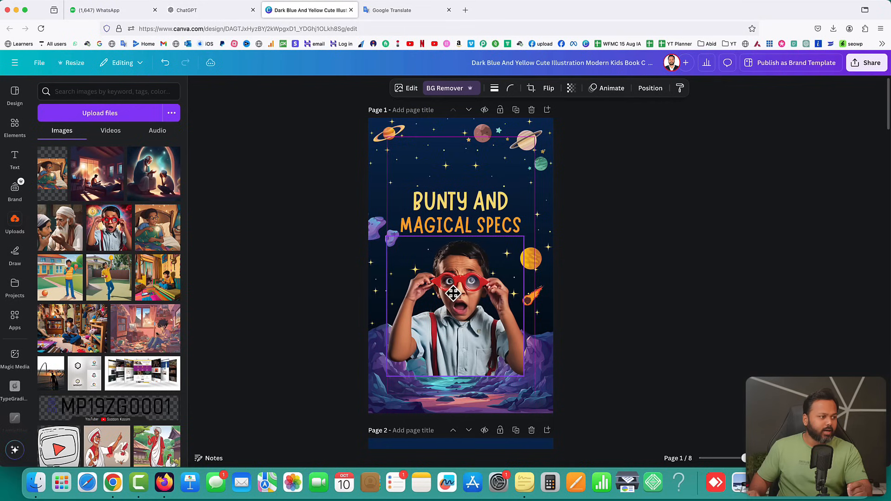
# Position the boy cutout under the title and send it back two layers
pyautogui.click(538, 374)
pyautogui.moveTo(470, 291); pyautogui.dragTo(470, 258)
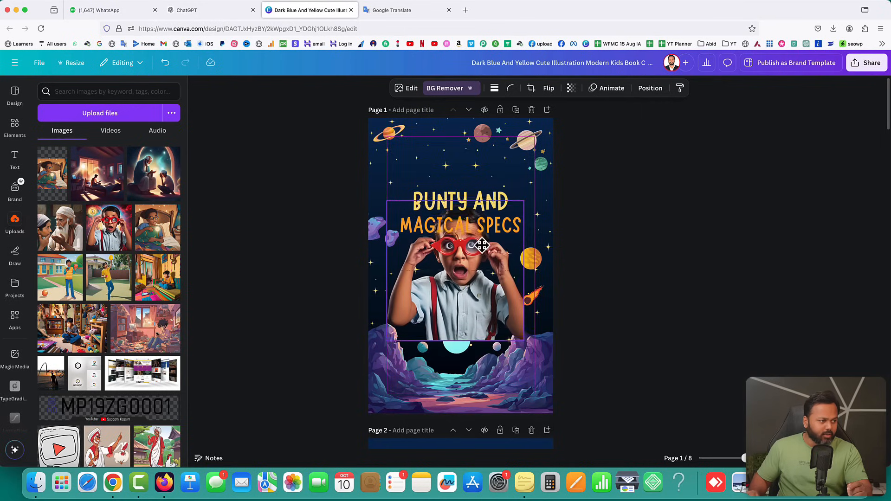
pyautogui.moveTo(492, 296); pyautogui.dragTo(489, 323)
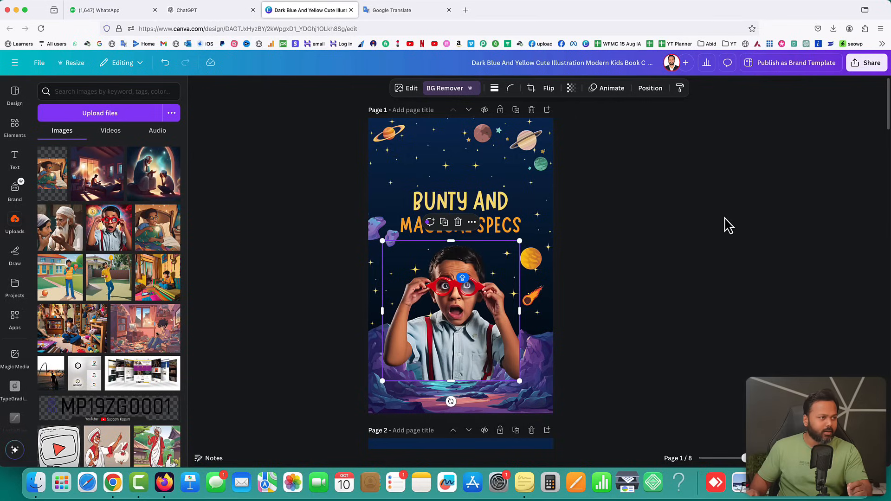
pyautogui.click(649, 92)
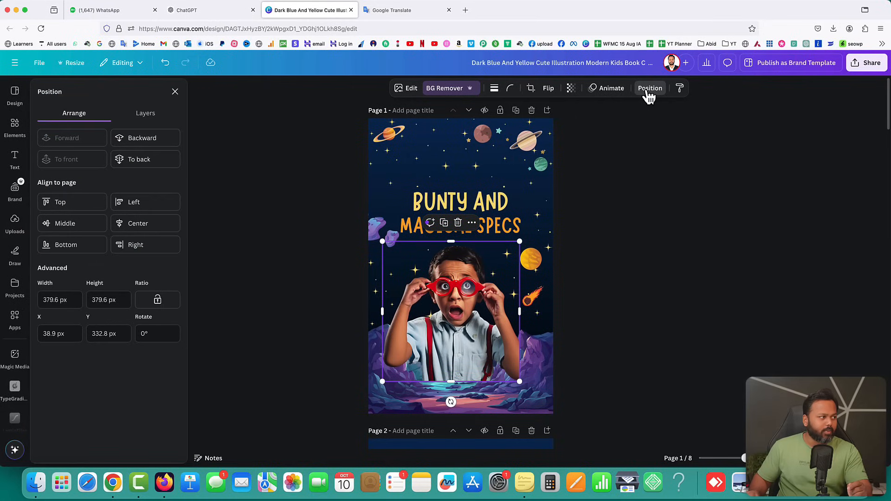
pyautogui.click(148, 144)
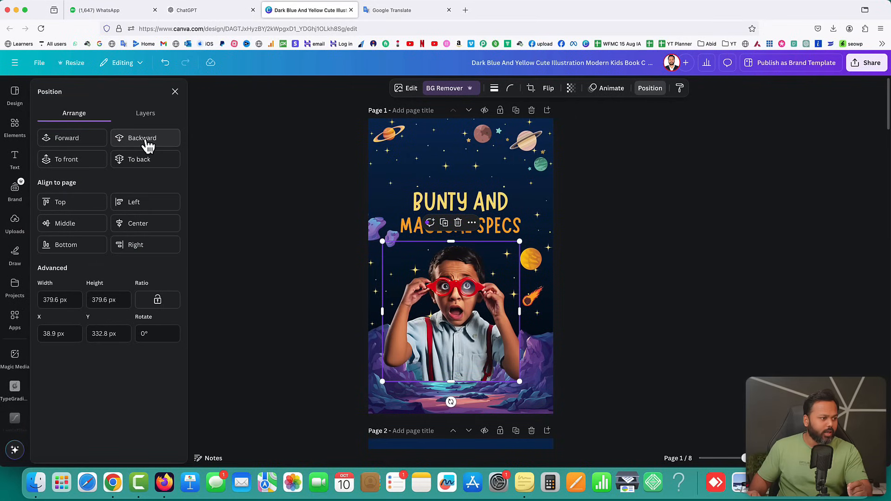
pyautogui.click(148, 144)
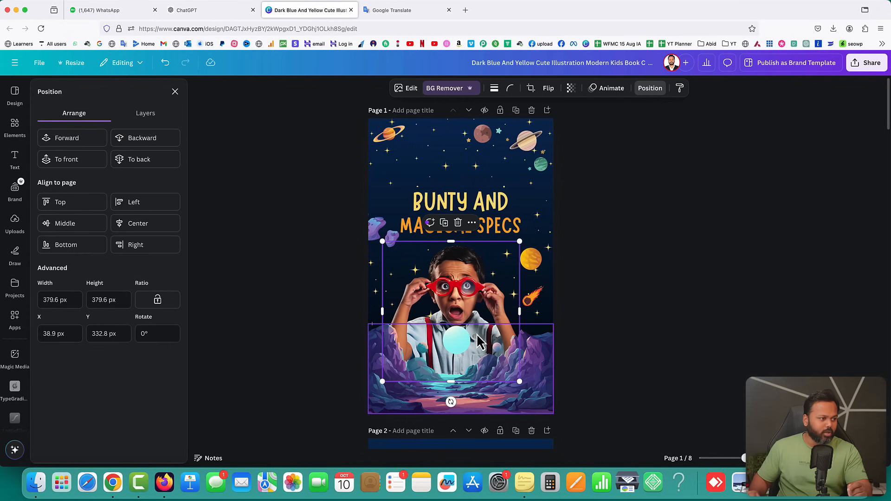
pyautogui.click(603, 348)
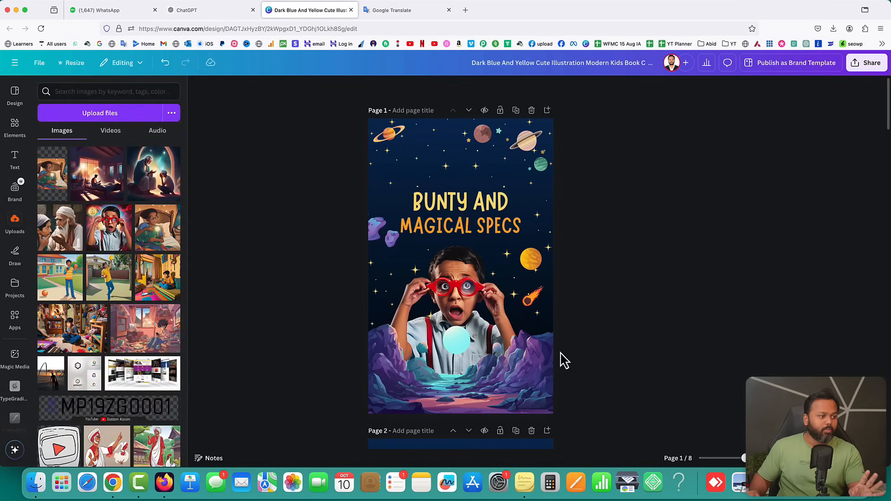
# Nudge the rocky ground layer and the boy image slightly lower on the cover
pyautogui.click(457, 352)
pyautogui.moveTo(488, 353); pyautogui.dragTo(485, 357)
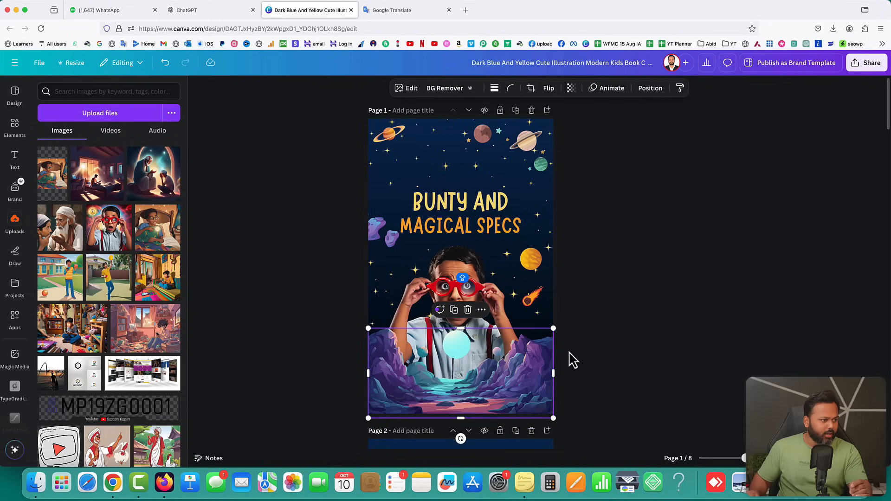
pyautogui.moveTo(483, 270); pyautogui.dragTo(473, 269)
pyautogui.click(613, 255)
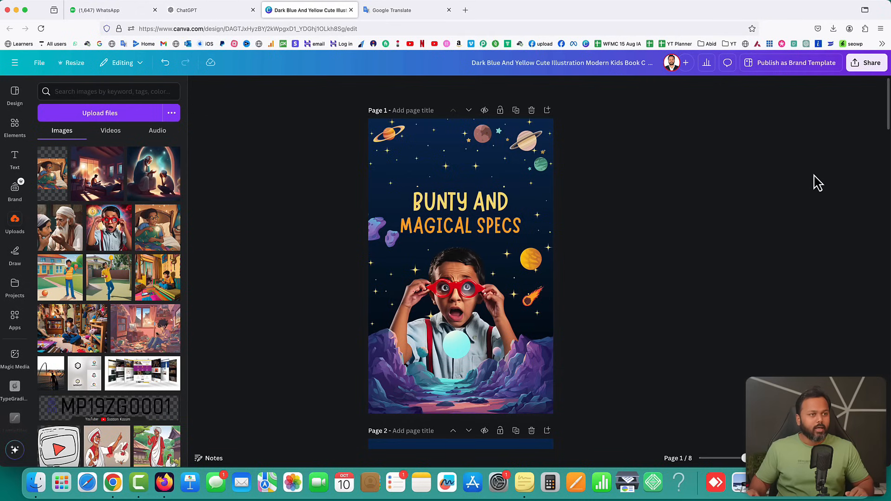
# Download all 8 pages of the Bunty ebook in the PDF Standard file type
pyautogui.click(866, 64)
pyautogui.click(734, 244)
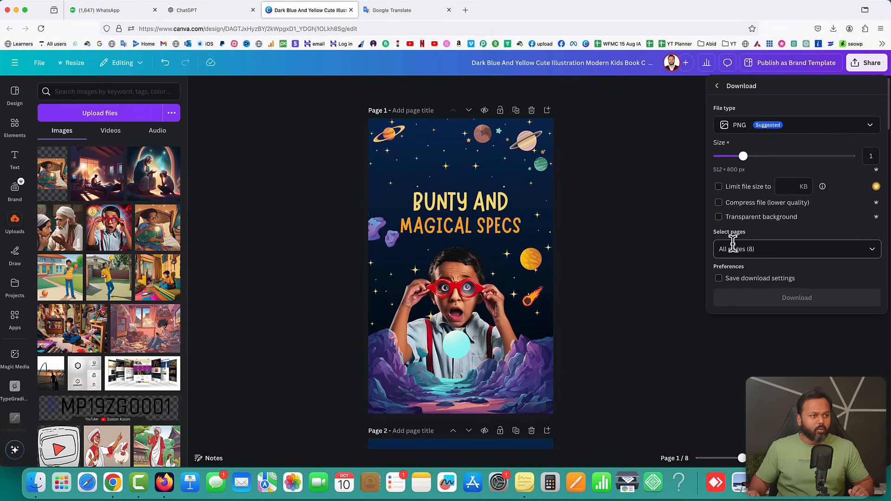
pyautogui.click(751, 133)
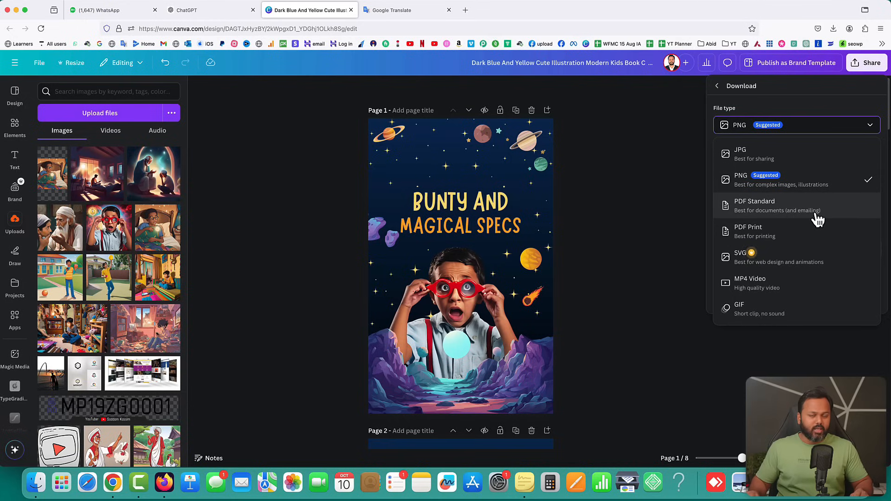
pyautogui.click(755, 212)
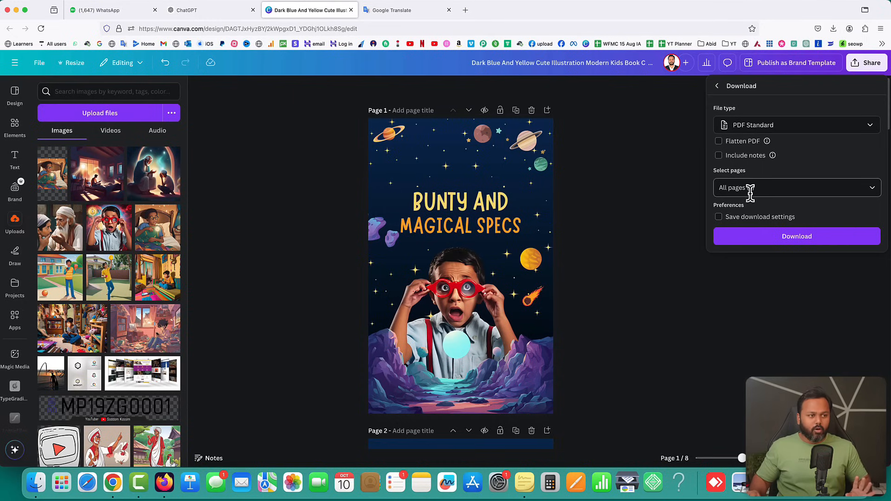
pyautogui.click(798, 238)
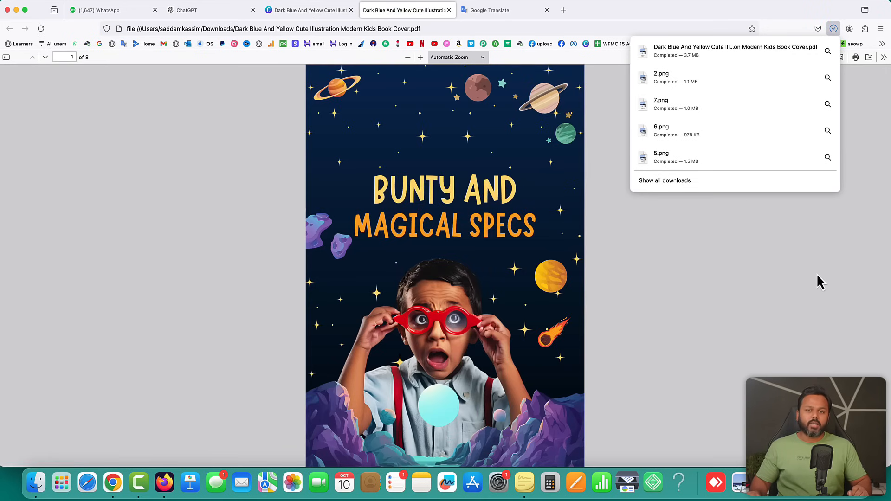
# Scroll through pages 1–8 of the downloaded ebook in the PDF viewer
pyautogui.click(760, 302)
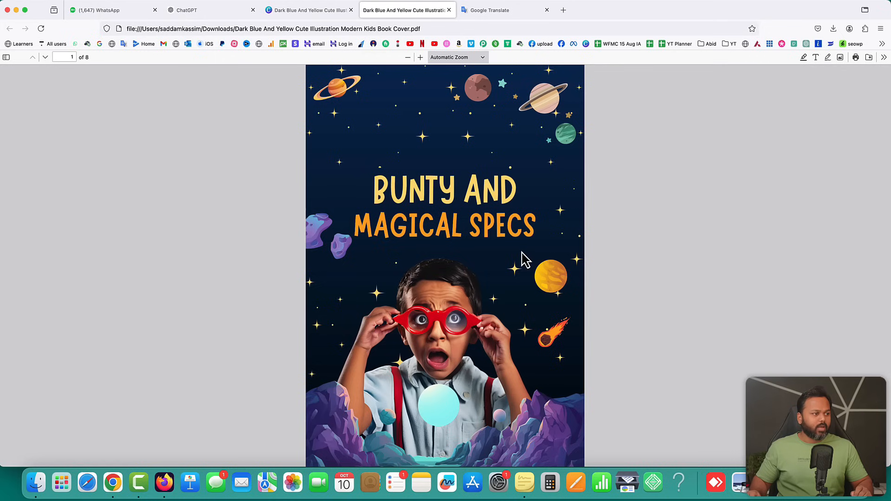
pyautogui.scroll(-10, 527, 243)
pyautogui.scroll(-15, 529, 242)
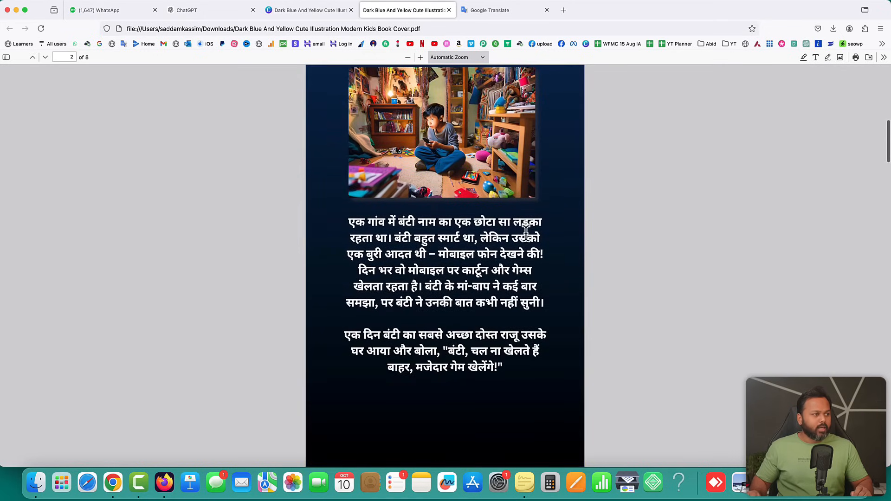
pyautogui.scroll(-15, 529, 241)
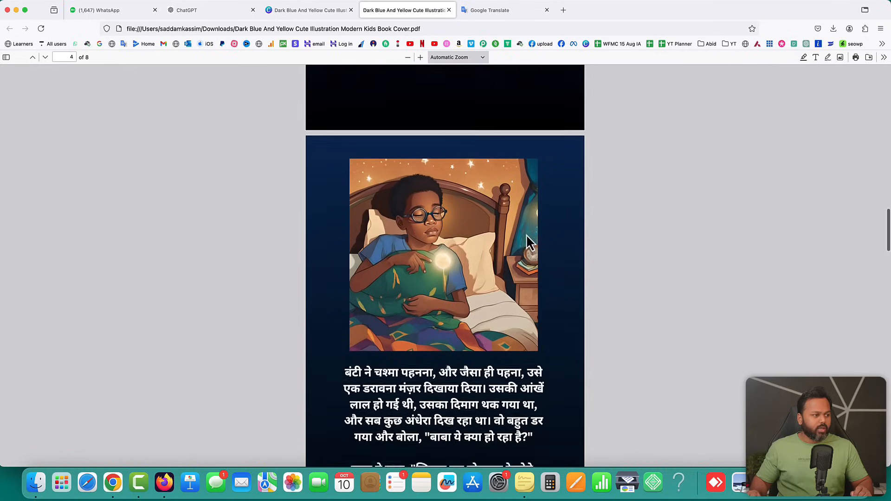
pyautogui.scroll(-15, 529, 242)
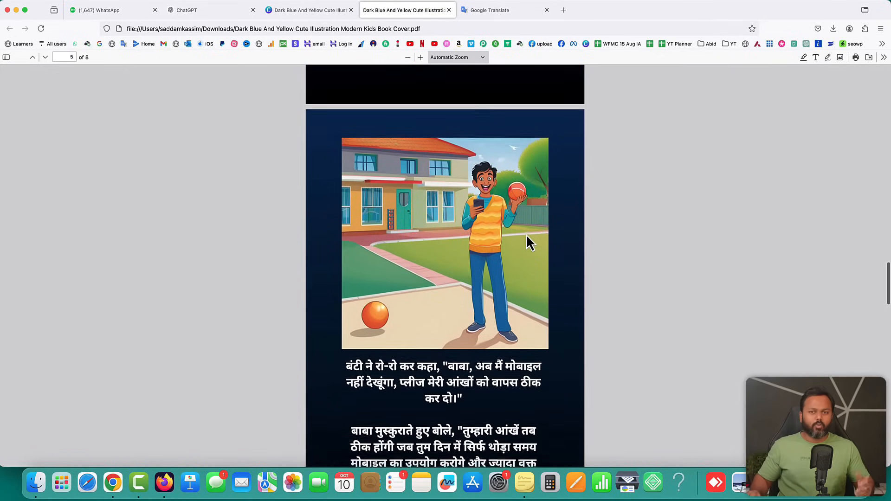
pyautogui.scroll(-10, 529, 243)
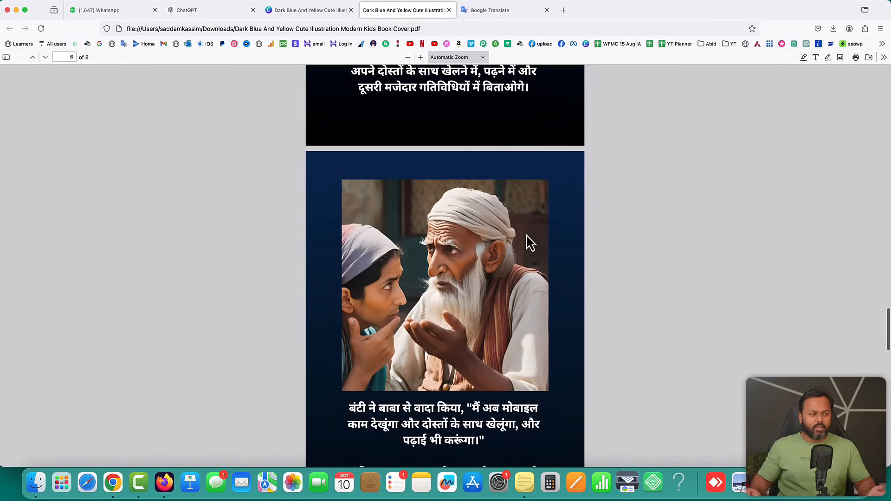
pyautogui.scroll(-15, 529, 242)
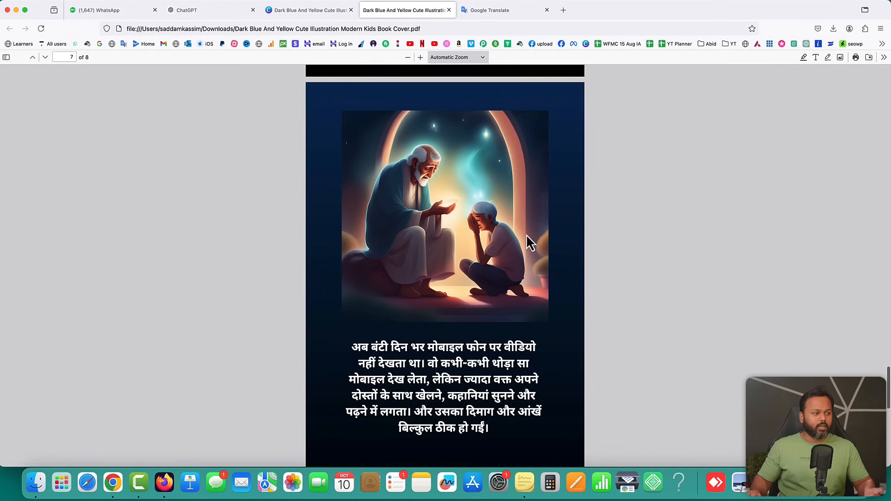
pyautogui.scroll(-5, 530, 243)
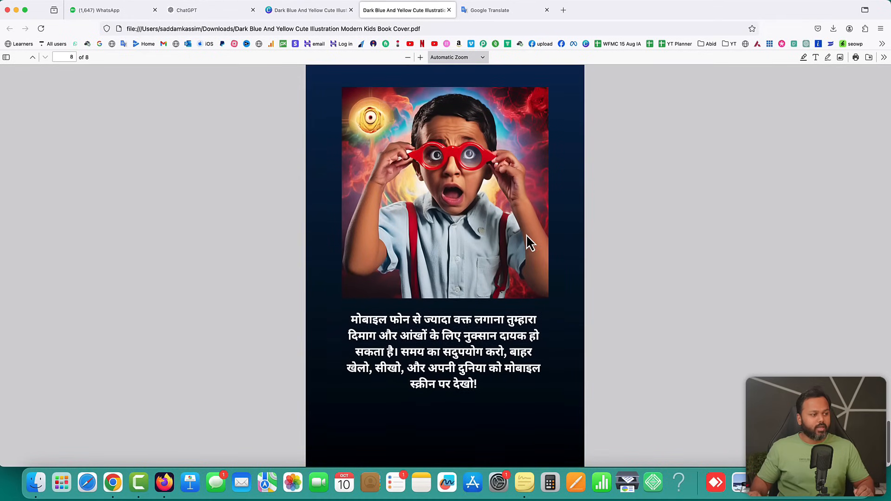
pyautogui.scroll(20, 530, 242)
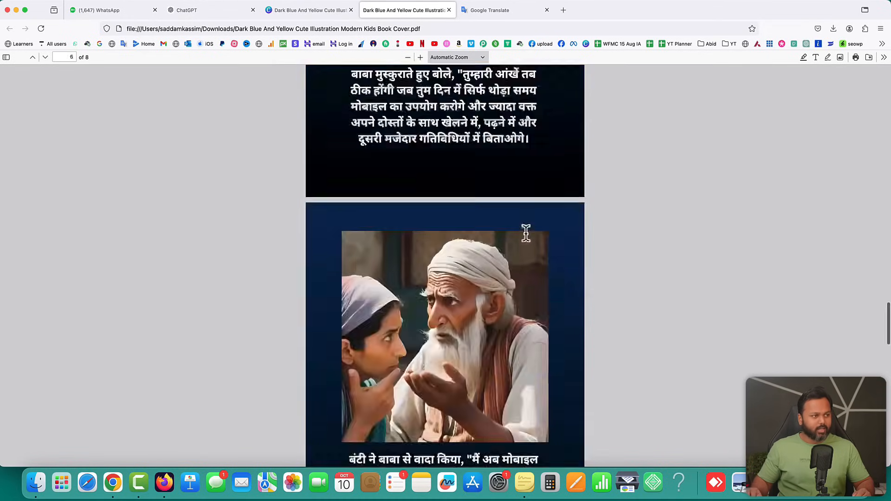
# Save a copy of the Bunty And Magical Specs PDF to a chosen folder
pyautogui.click(869, 58)
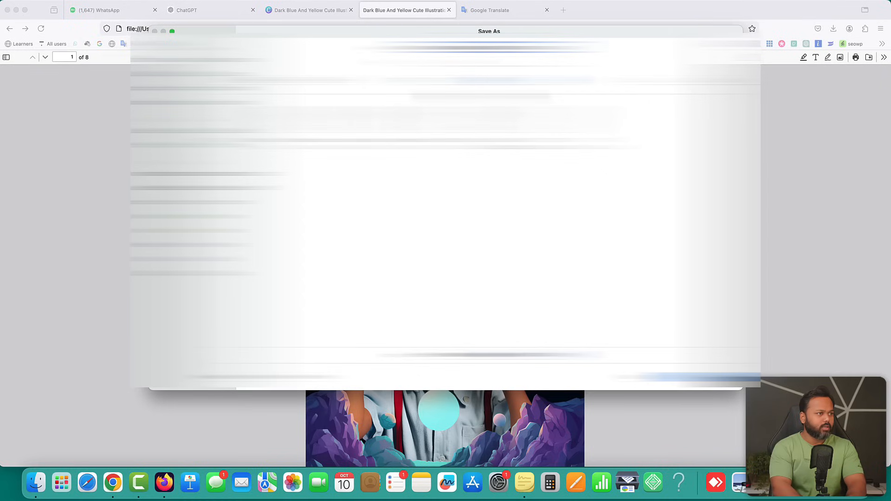
pyautogui.click(483, 81)
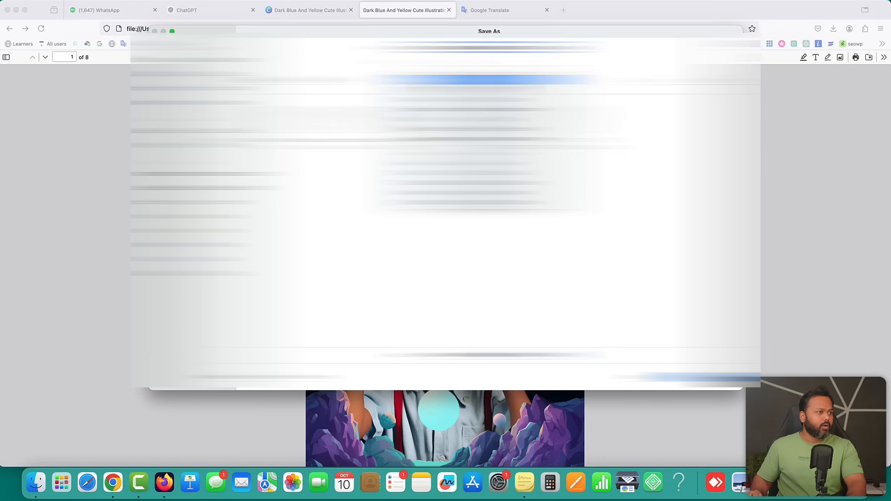
pyautogui.click(483, 163)
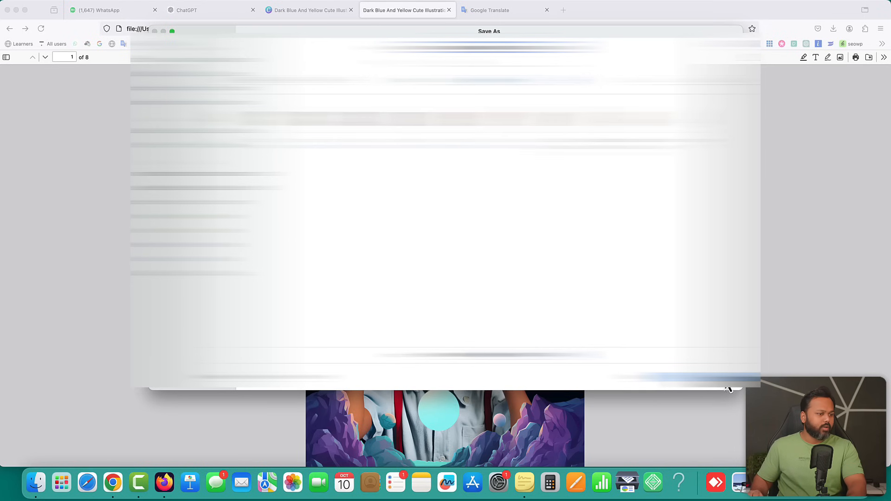
pyautogui.click(729, 378)
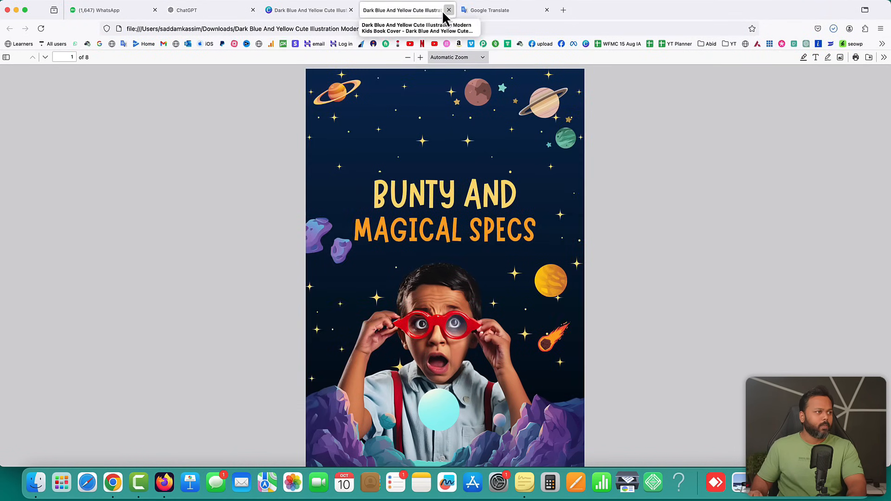
# Close the PDF viewer, Canva and Google Translate tabs to return to ChatGPT
pyautogui.click(448, 10)
pyautogui.click(352, 10)
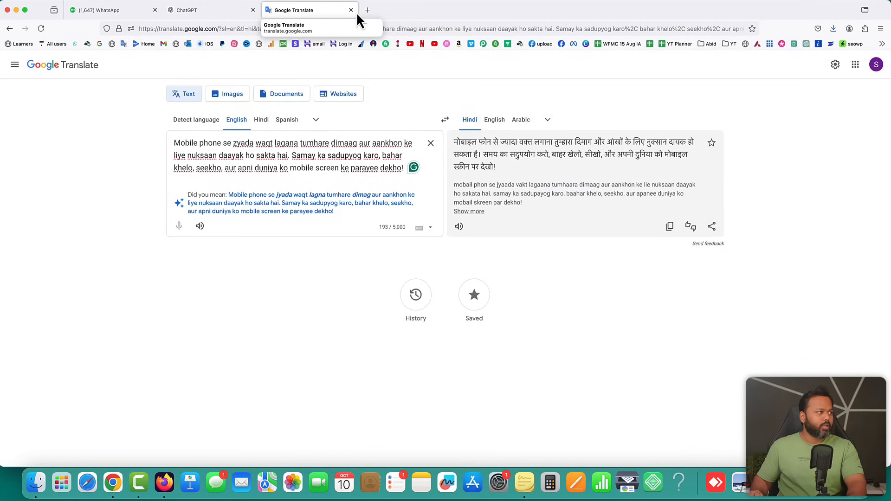
pyautogui.click(351, 10)
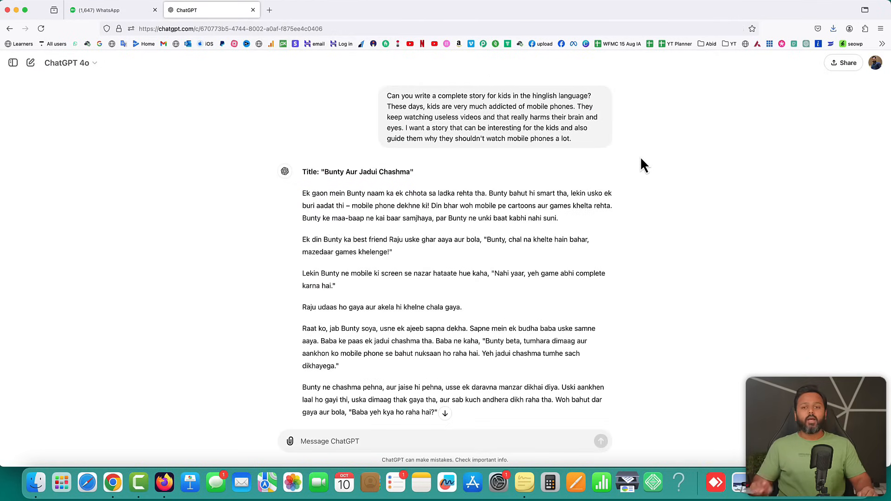
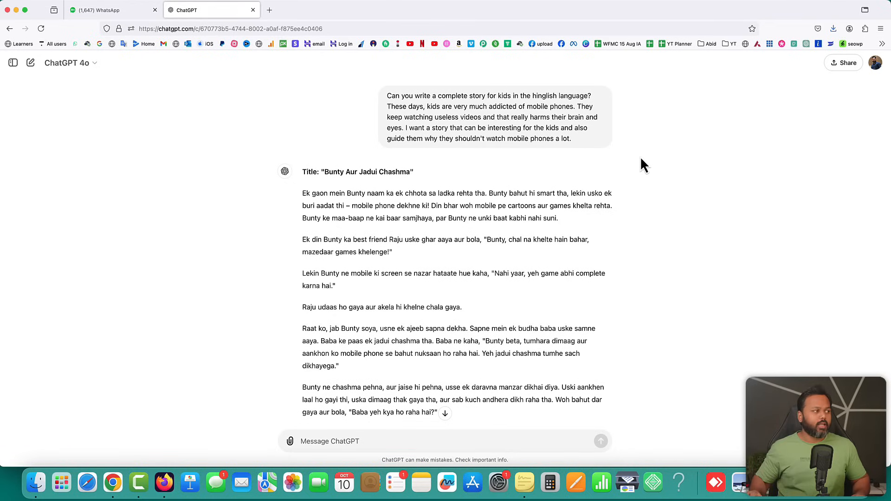
# Load the affiliate link saddamkassim.com/hos to reach Hostinger's Managed WordPress Hosting page
pyautogui.click(392, 29)
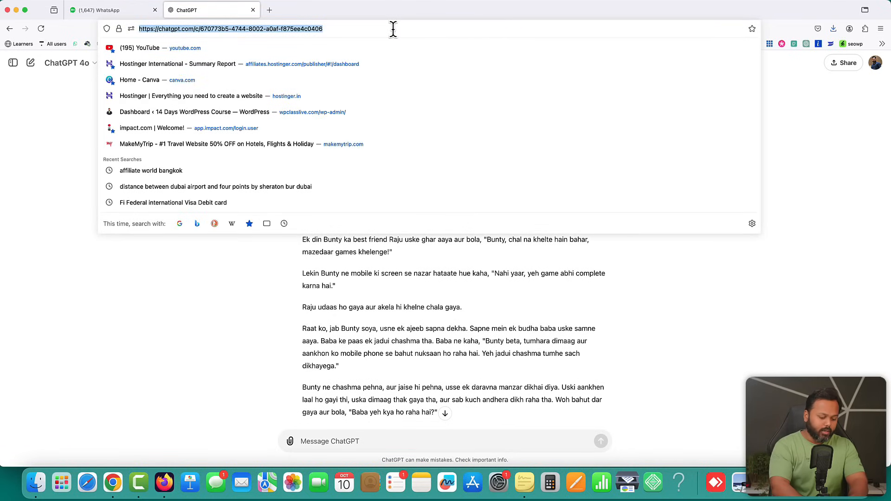
pyautogui.write('saddamkassim.com/')
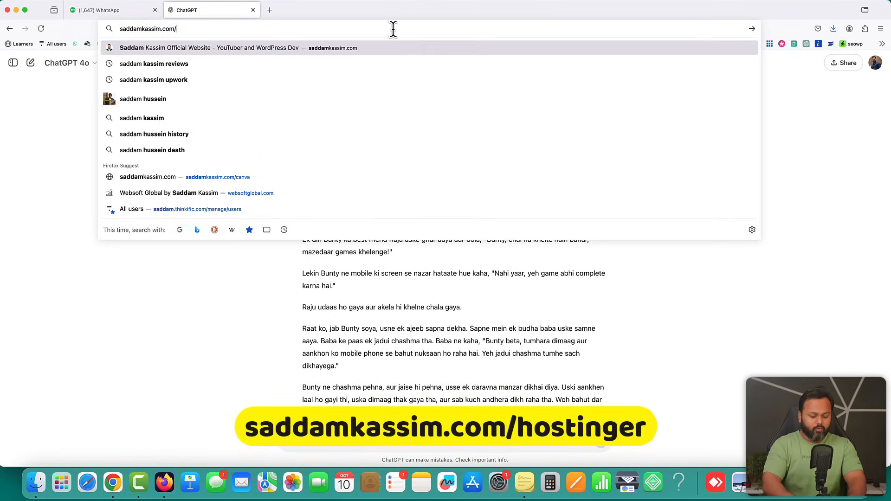
pyautogui.write('hostinger/')
pyautogui.press('Return')
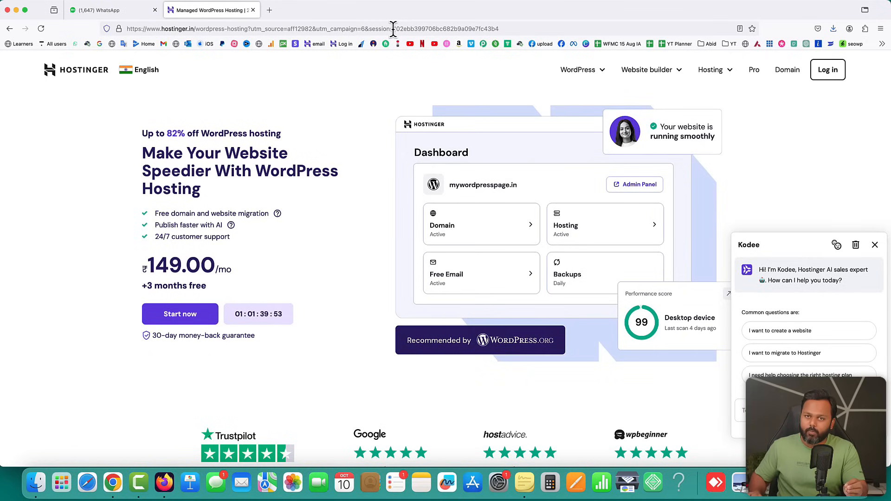
# Dismiss the Kodee chat and go to WordPress Hosting, scrolling down to the plan cards
pyautogui.click(875, 245)
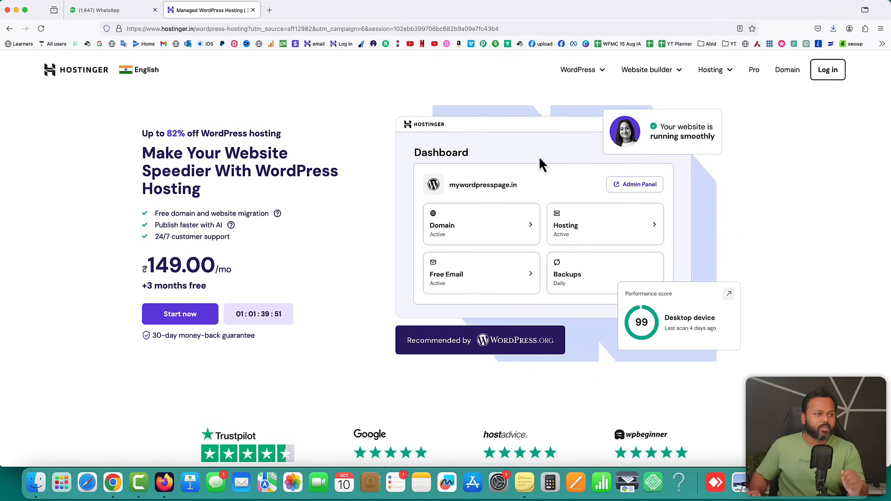
pyautogui.moveTo(604, 76)
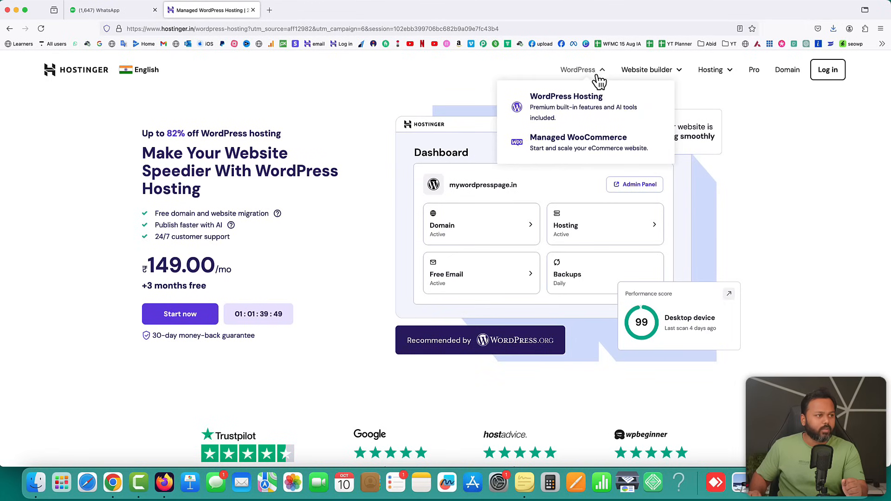
pyautogui.click(564, 99)
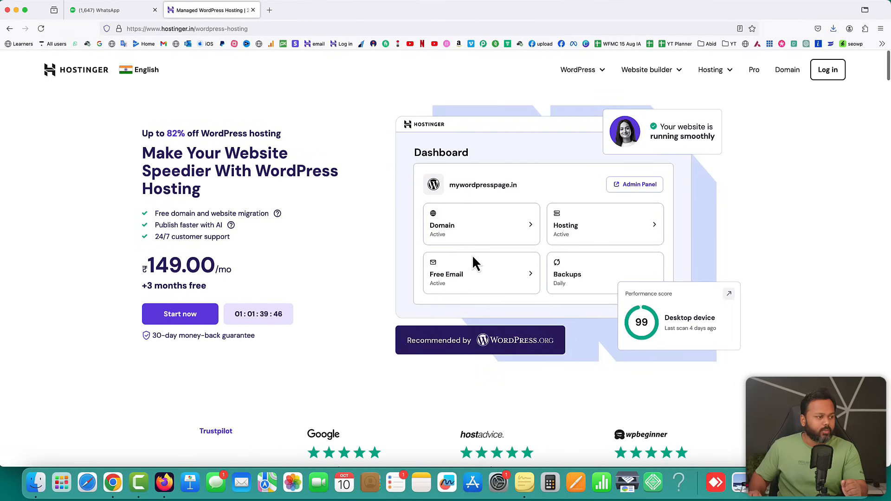
pyautogui.scroll(-10, 471, 255)
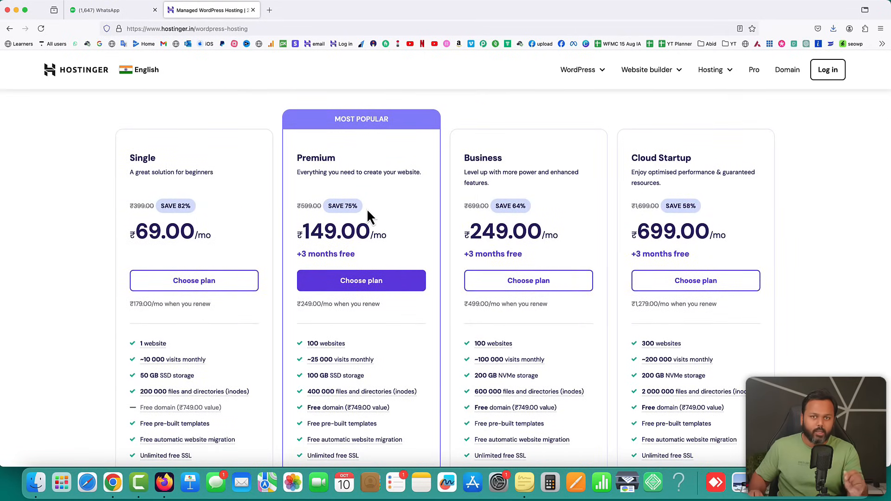
pyautogui.scroll(-2, 369, 214)
pyautogui.scroll(-2, 371, 331)
pyautogui.moveTo(354, 303)
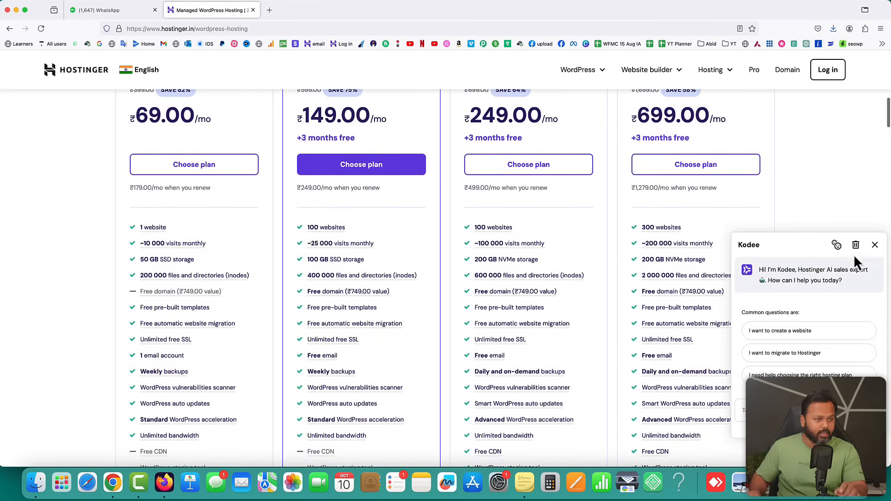
# Compare the four plans' features and choose the Premium plan
pyautogui.click(875, 245)
pyautogui.moveTo(333, 236)
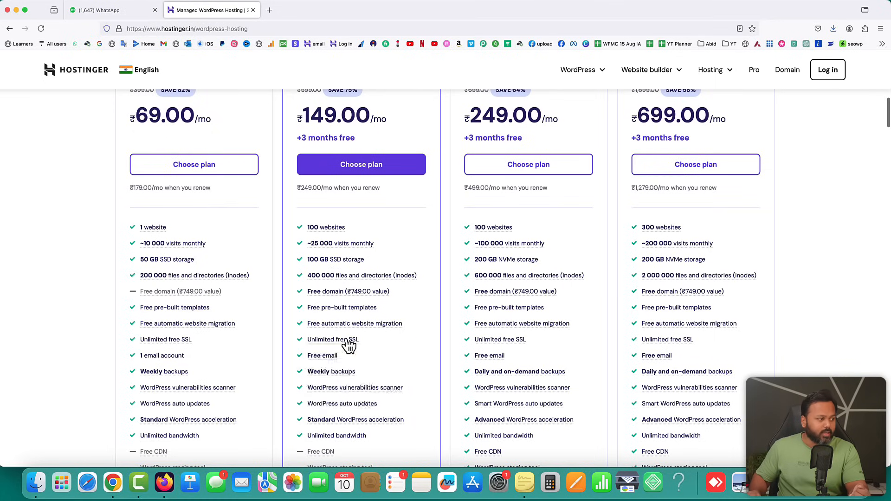
pyautogui.moveTo(324, 341)
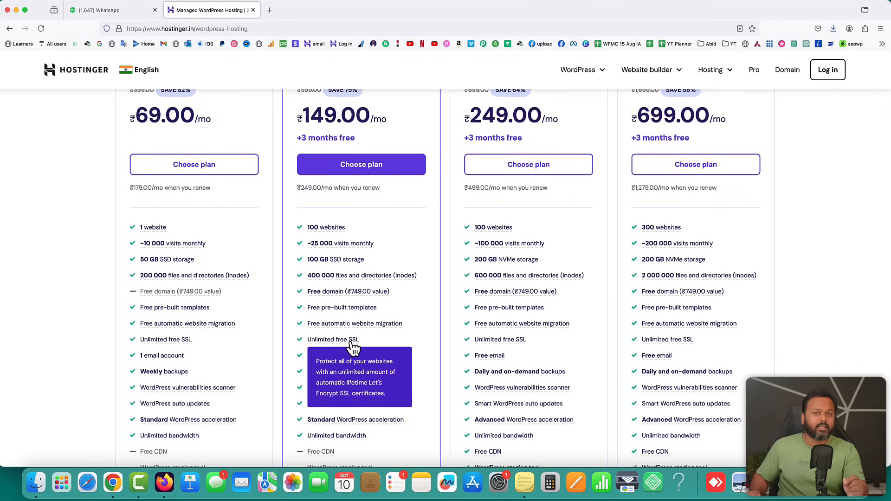
pyautogui.click(120, 32)
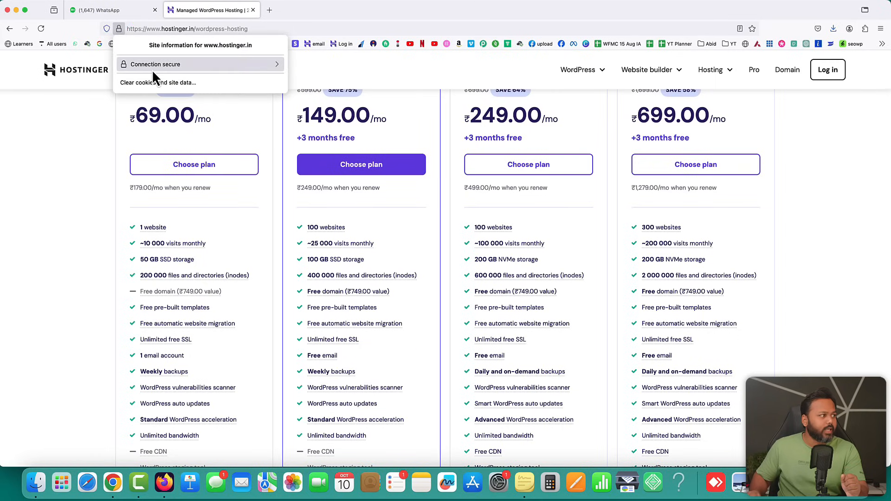
pyautogui.click(68, 103)
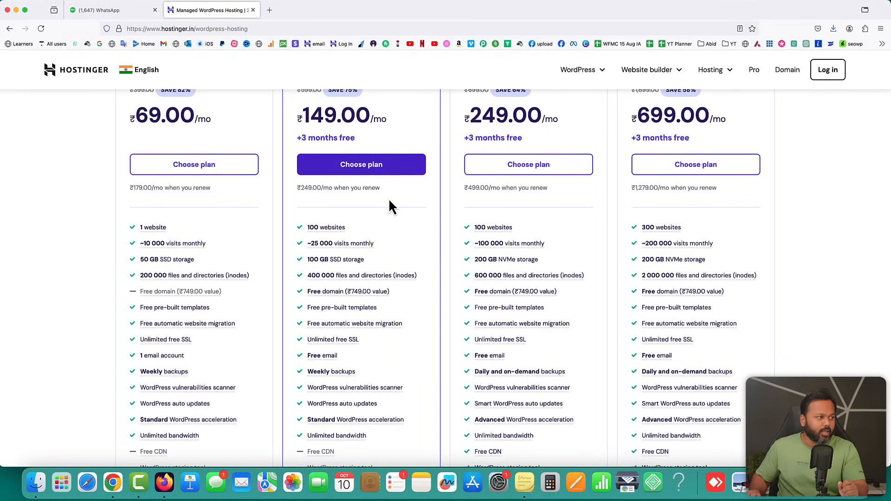
pyautogui.click(361, 160)
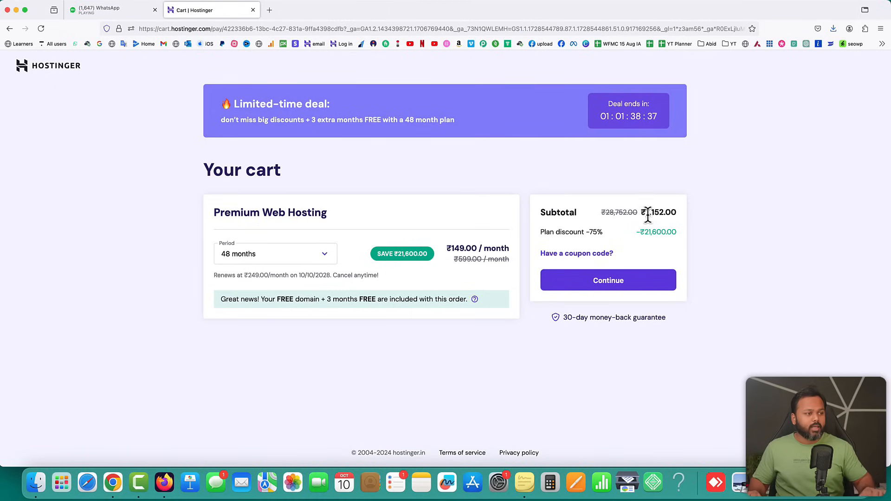
# Compare the 48-month (₹7,152.00) and 1-month (₹599.00) subtotals, keeping the 48-month period
pyautogui.moveTo(645, 212); pyautogui.dragTo(664, 212)
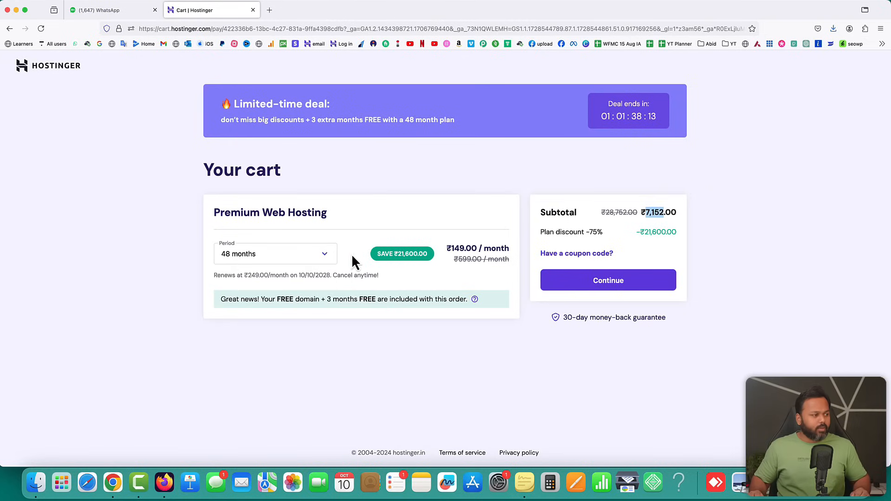
pyautogui.click(327, 258)
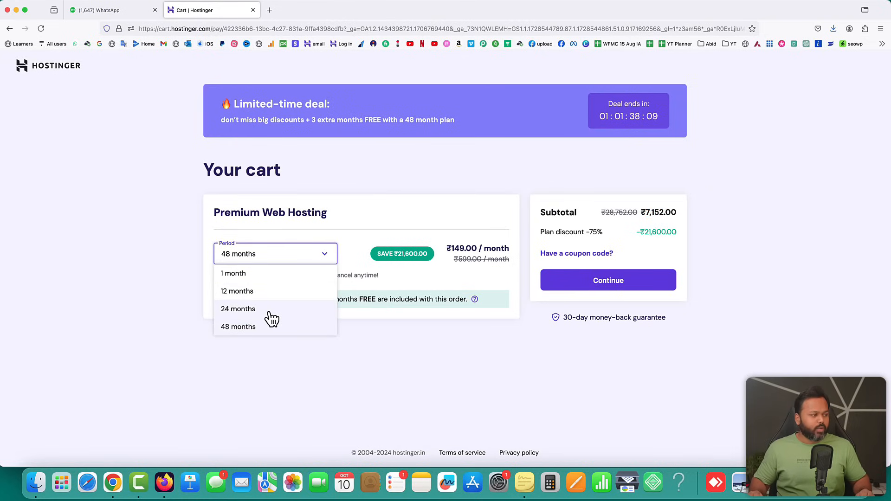
pyautogui.click(260, 277)
pyautogui.moveTo(646, 213); pyautogui.dragTo(662, 214)
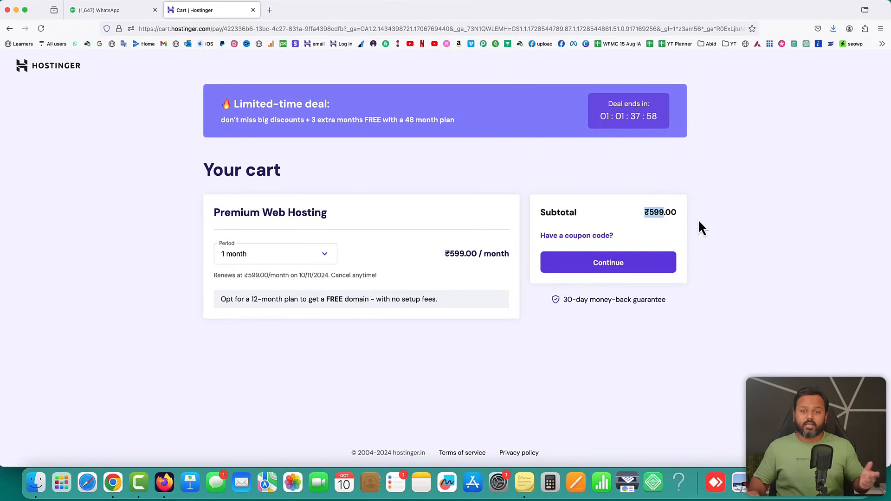
pyautogui.click(328, 259)
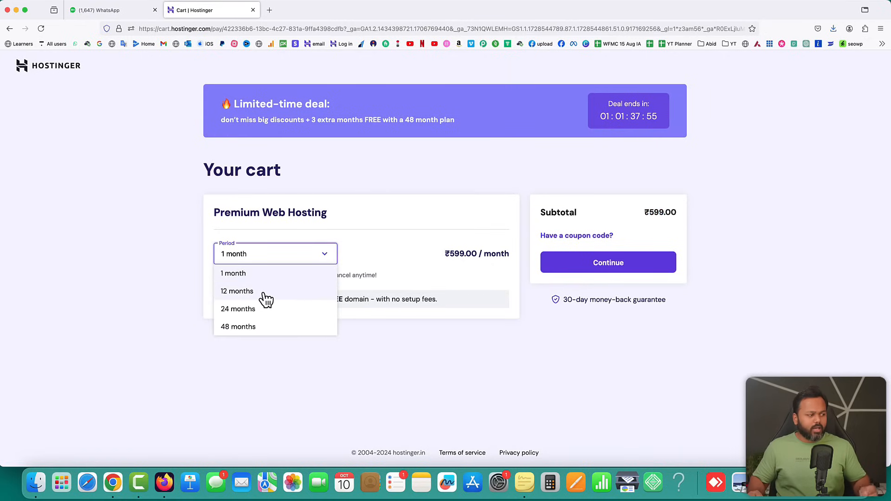
pyautogui.click(275, 330)
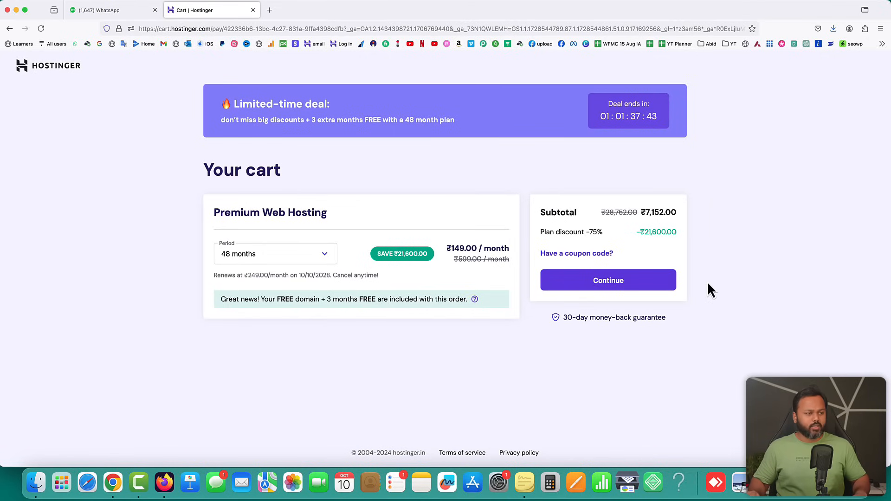
# Apply coupon SK10 to drop the subtotal to ₹6,436.80 and continue to checkout
pyautogui.click(574, 252)
pyautogui.click(582, 279)
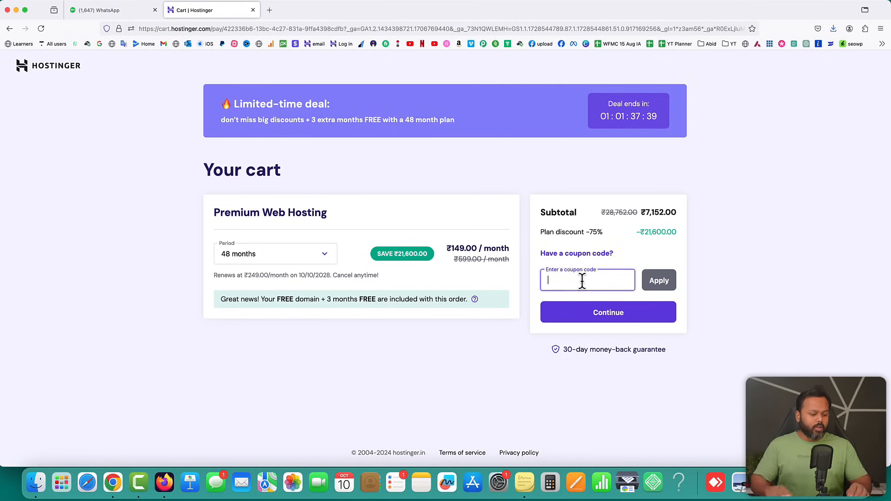
pyautogui.write('SK10')
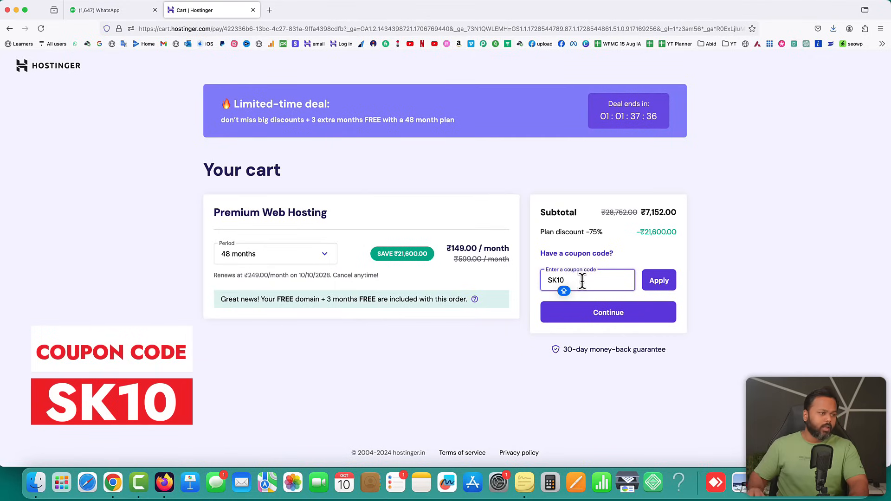
pyautogui.click(669, 282)
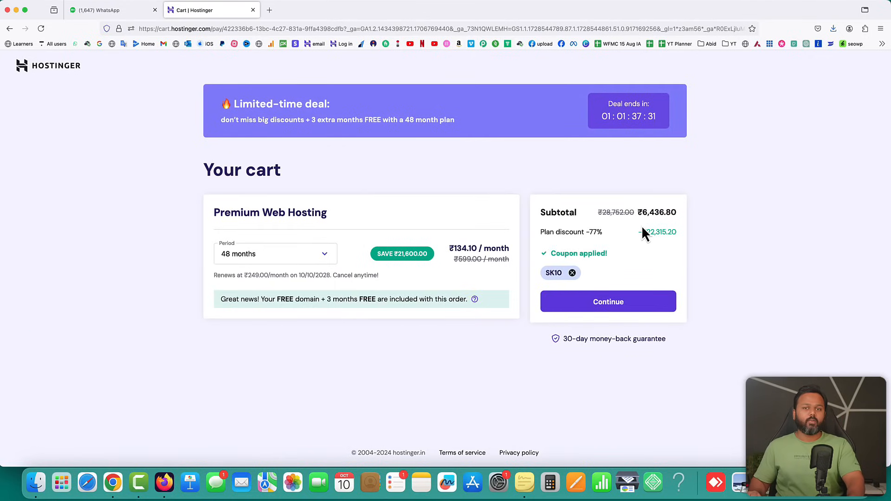
pyautogui.moveTo(642, 213); pyautogui.dragTo(674, 213)
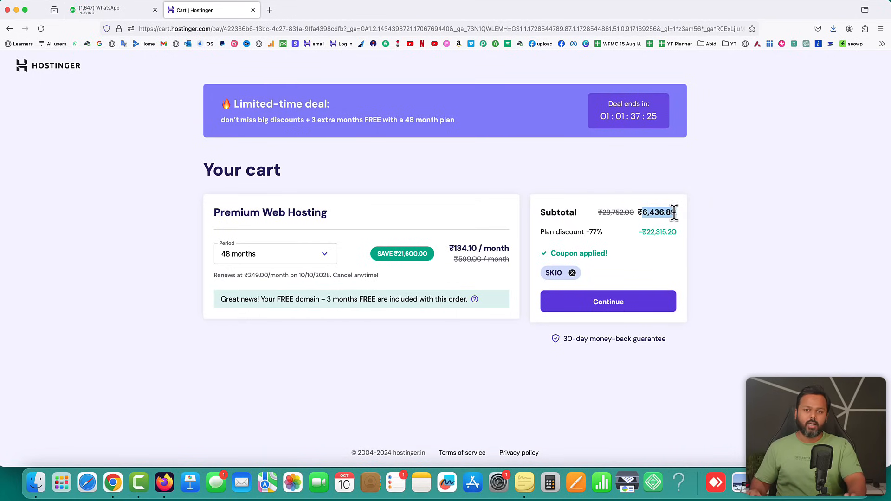
pyautogui.click(608, 303)
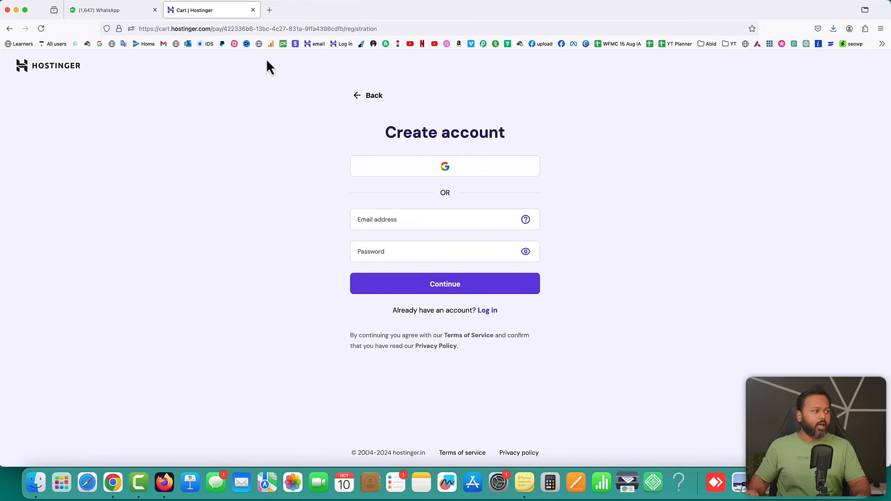
# Go to hostinger.in and log in to reach the hPanel home dashboard
pyautogui.click(263, 29)
pyautogui.write('hostinger.in/')
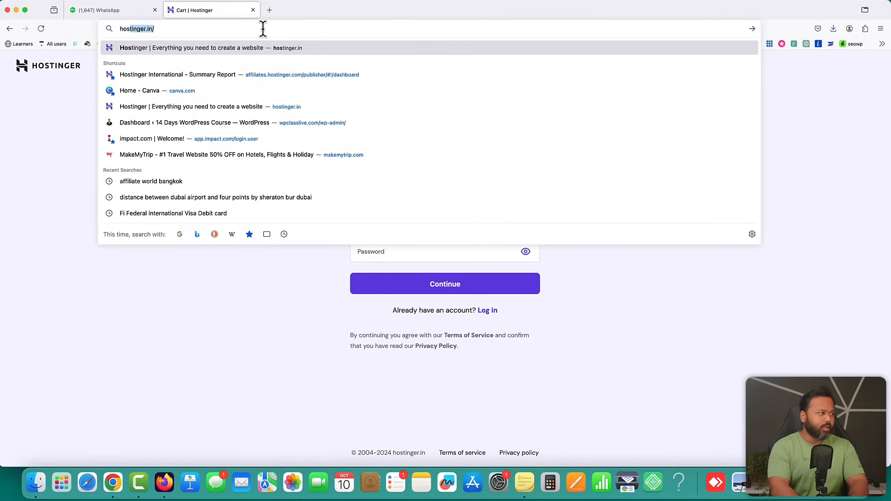
pyautogui.press('Return')
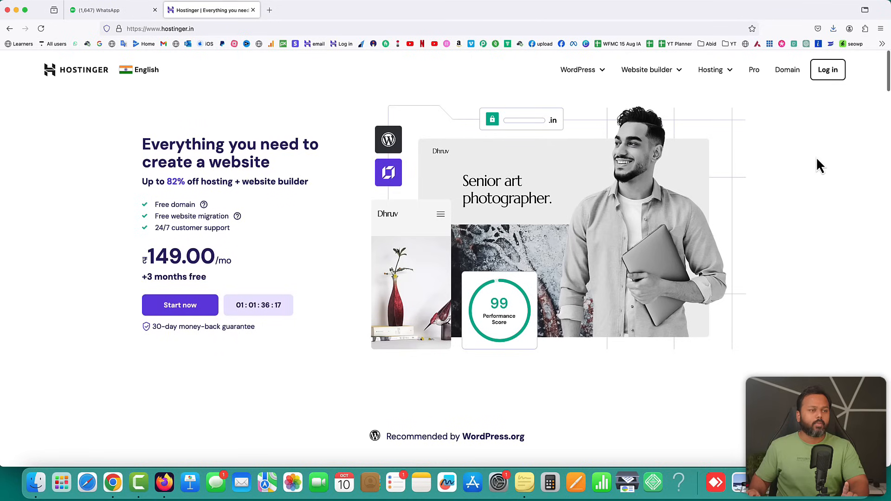
pyautogui.click(828, 70)
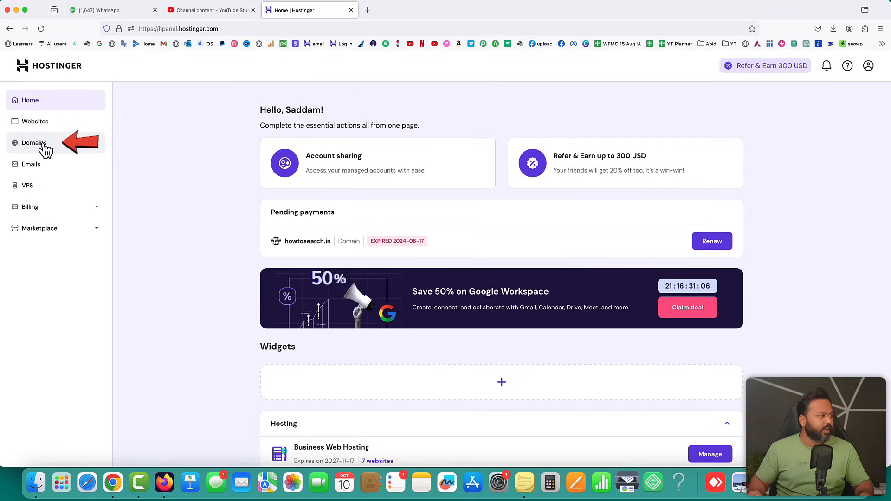
# Search Get a New Domain for kidsmartstories.com
pyautogui.click(58, 148)
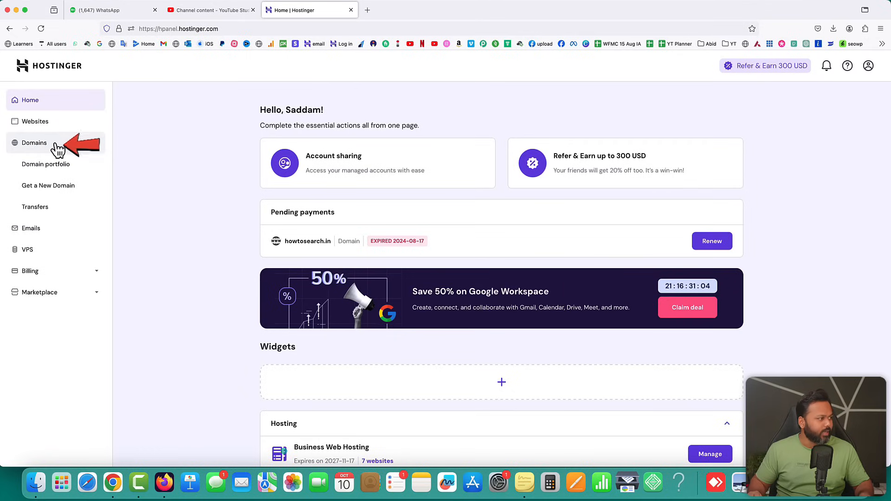
pyautogui.click(46, 188)
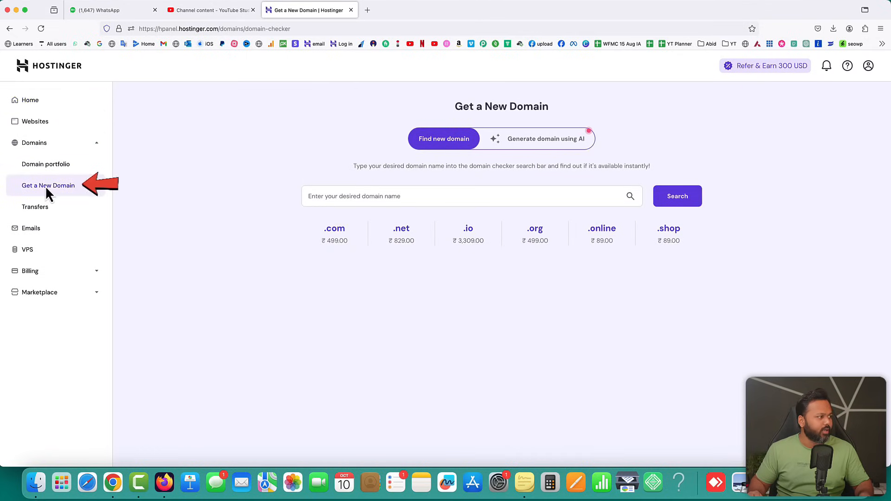
pyautogui.click(330, 196)
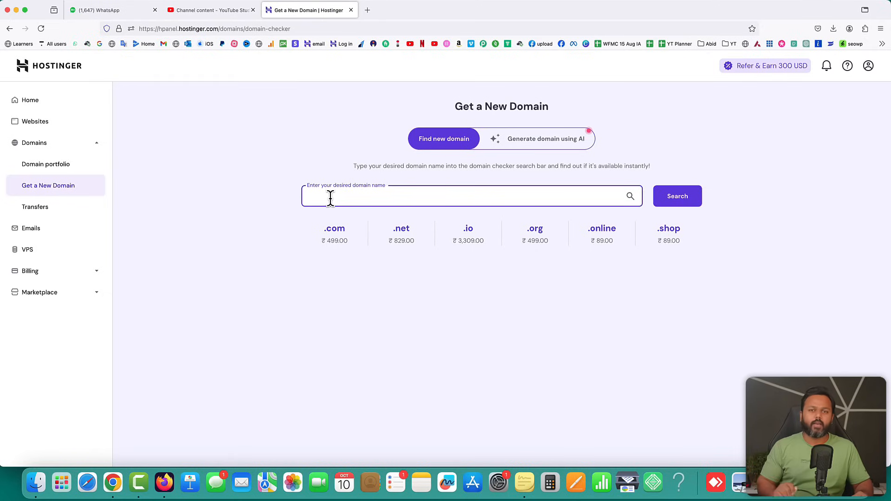
pyautogui.write('kidsmarts')
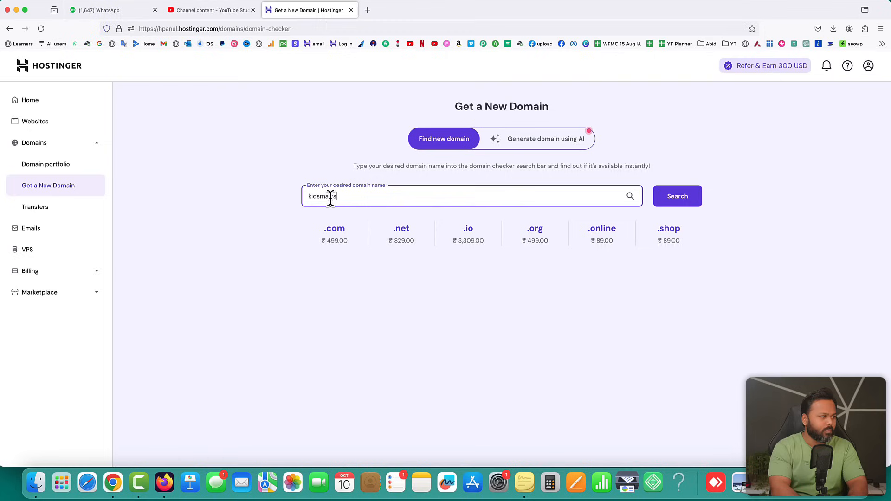
pyautogui.write('tories.com')
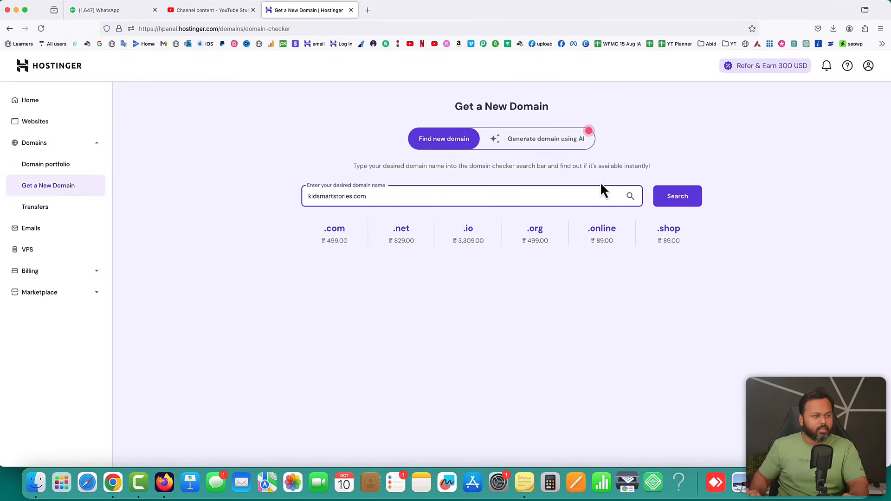
pyautogui.click(677, 196)
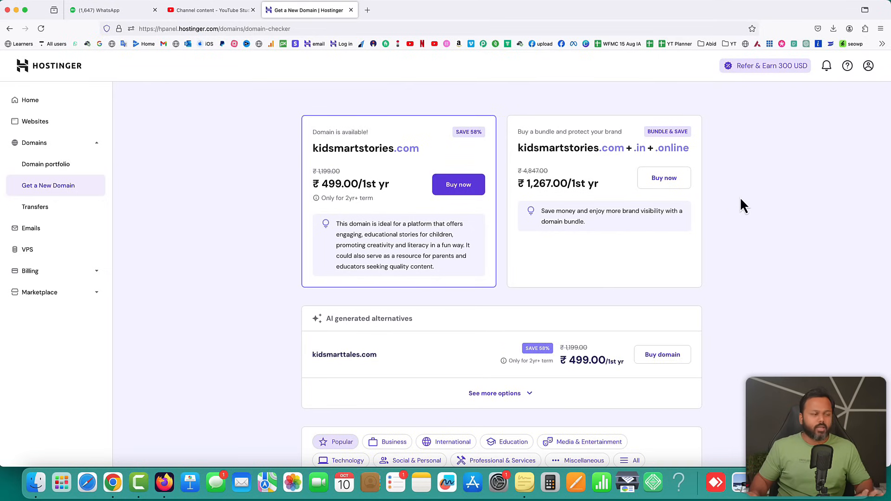
# Point out that kidsmartstories.com is available at ₹499.00 for the first year
pyautogui.moveTo(310, 135); pyautogui.dragTo(368, 132)
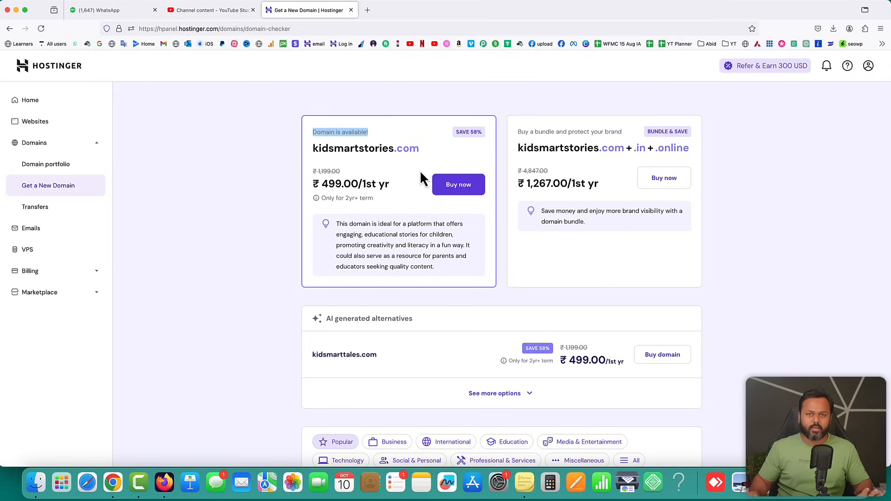
pyautogui.moveTo(321, 184); pyautogui.dragTo(354, 181)
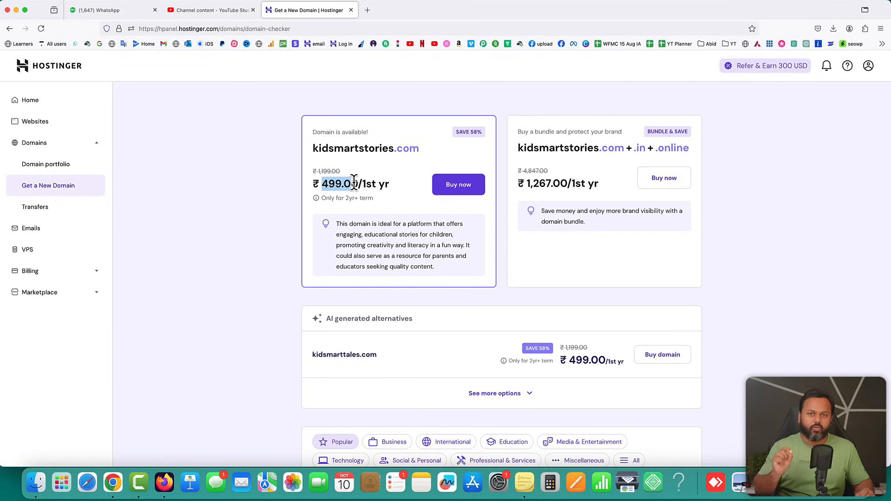
pyautogui.moveTo(354, 182); pyautogui.dragTo(358, 183)
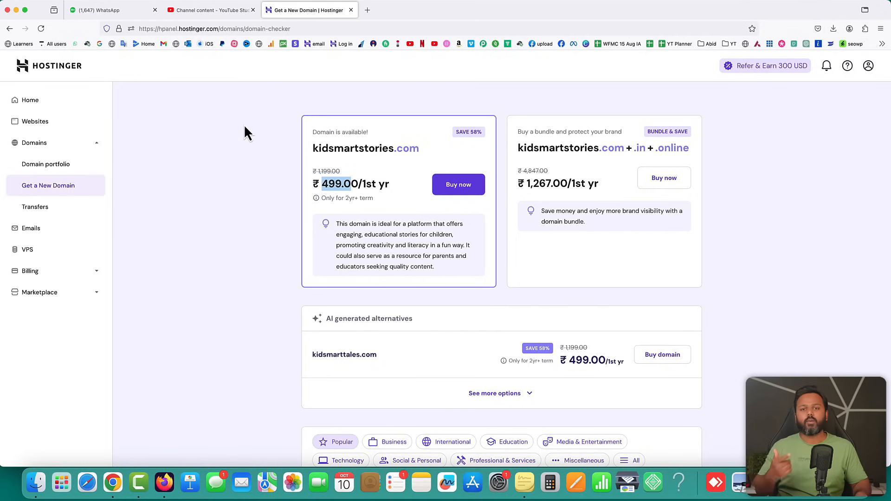
pyautogui.click(367, 10)
# Load wittyrank.in to confirm it is still parked, then return to the domain checker
pyautogui.write('wittyrank.in/')
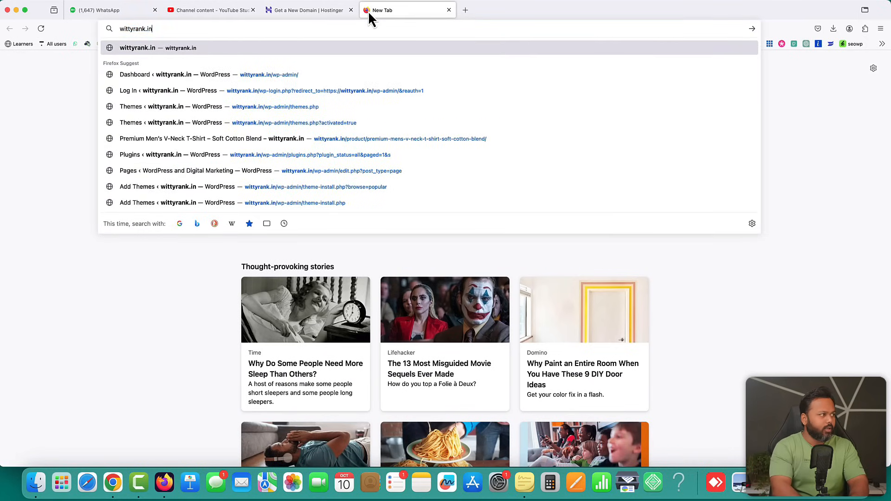
pyautogui.press('Return')
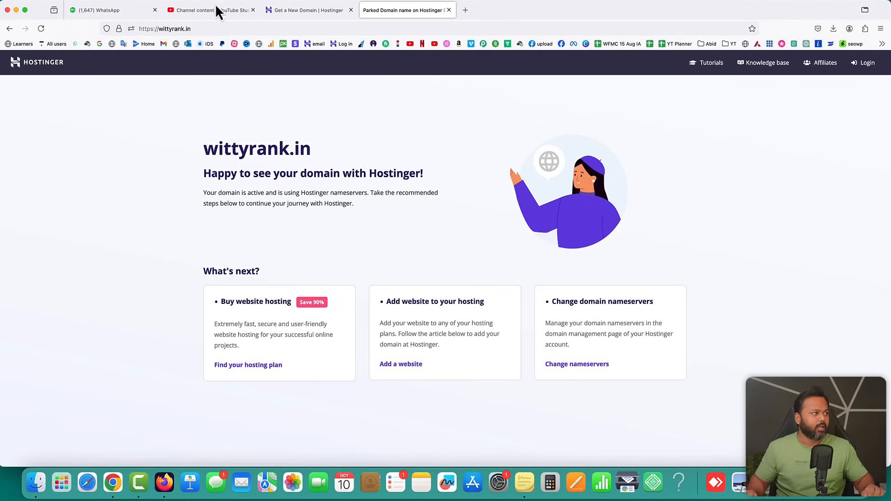
pyautogui.click(290, 11)
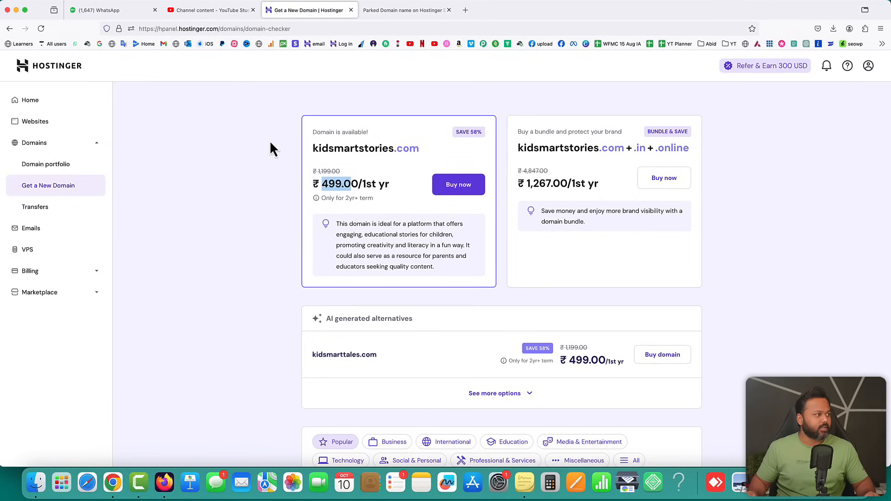
# Add a new WordPress website from Websites and enter the admin password
pyautogui.click(49, 123)
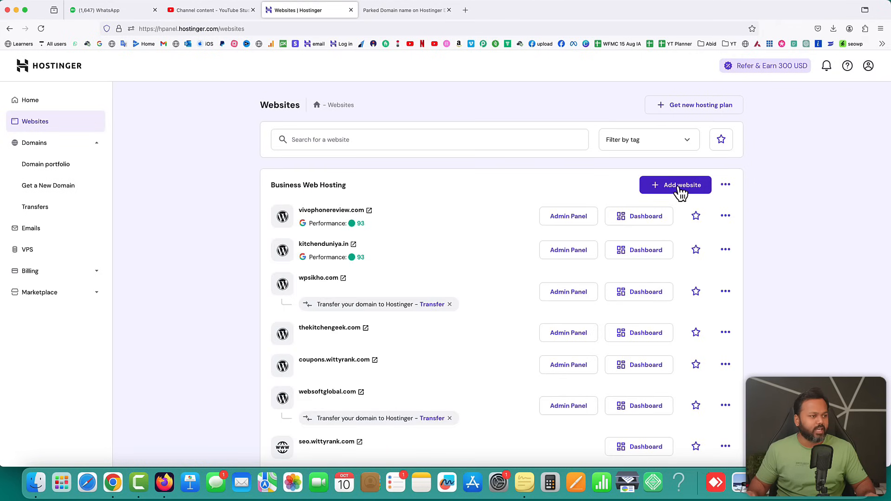
pyautogui.click(680, 194)
pyautogui.click(608, 217)
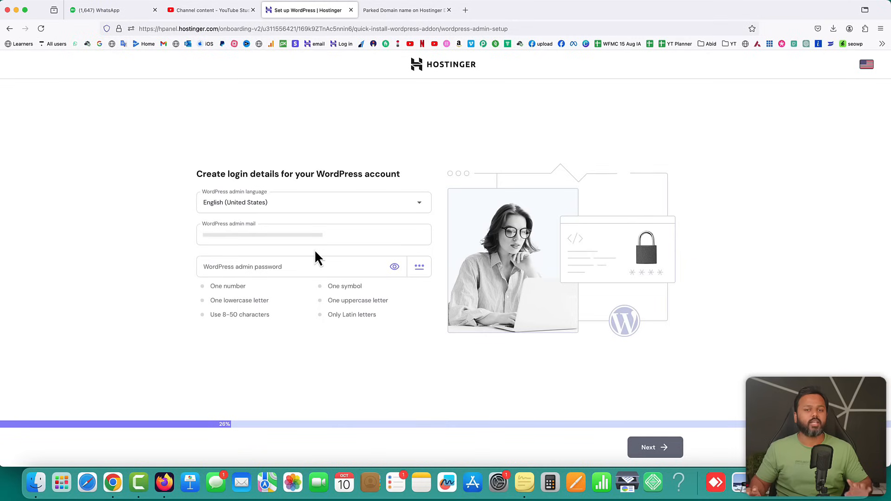
pyautogui.click(315, 258)
pyautogui.press('super+v')
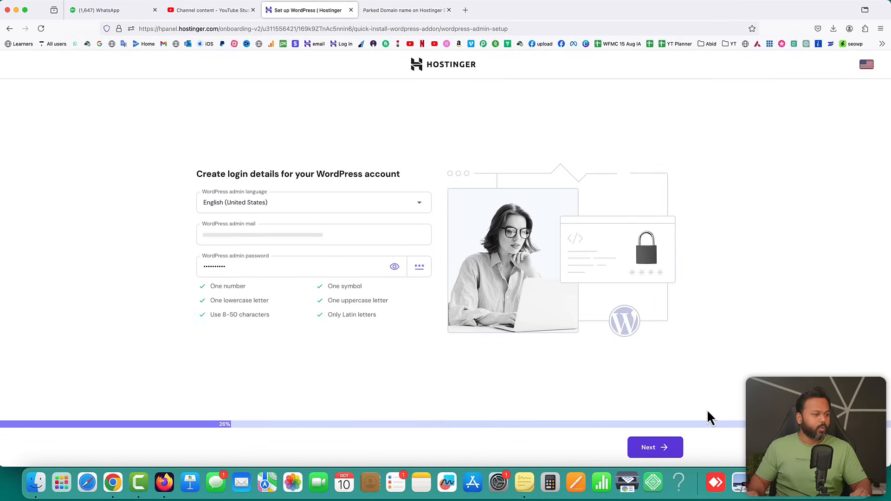
pyautogui.click(651, 448)
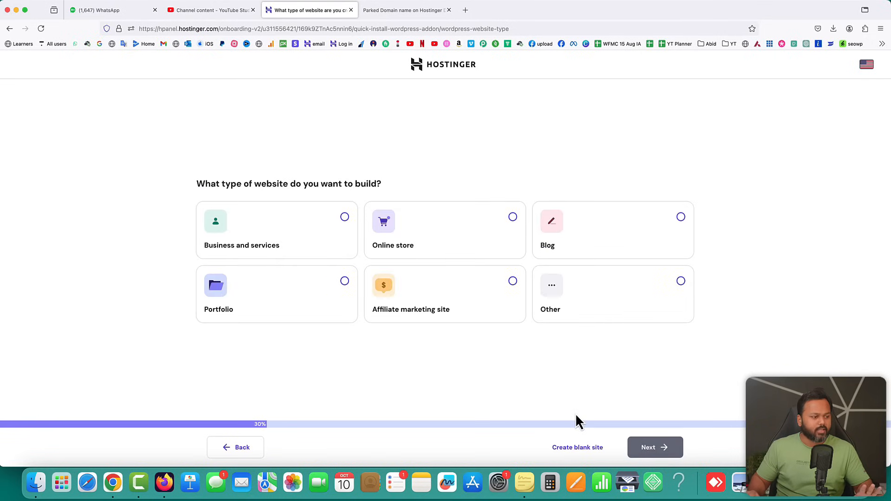
# Start a blank site on the owned domain wittyrank.in
pyautogui.click(578, 448)
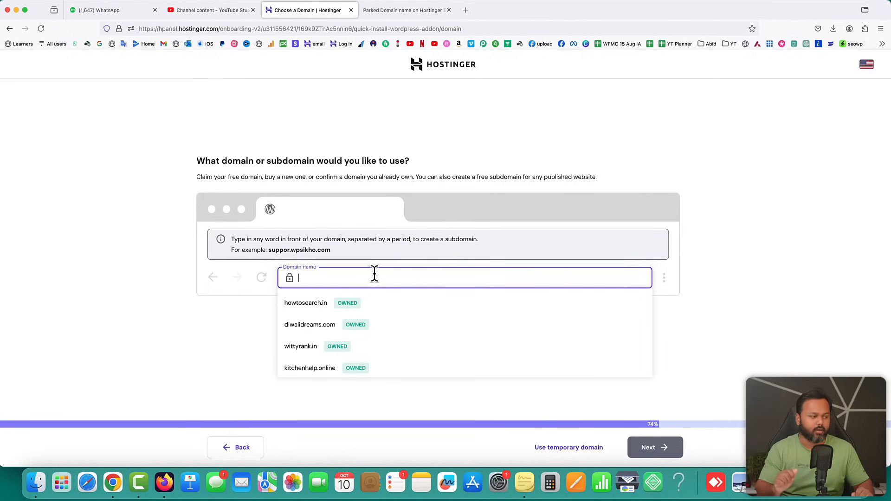
pyautogui.click(320, 352)
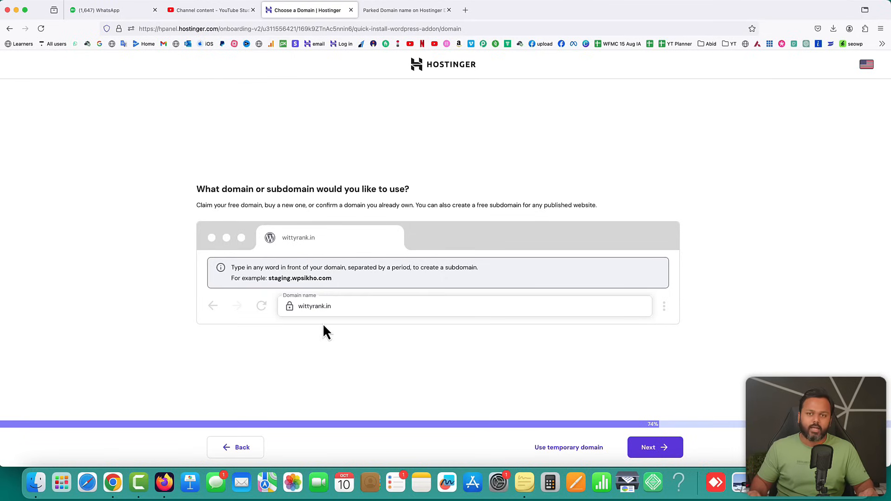
pyautogui.click(648, 448)
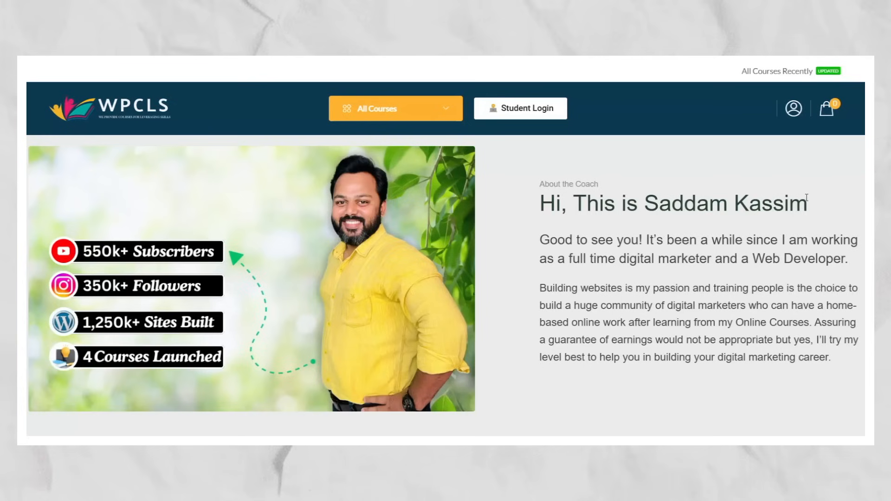
# Wait for the WordPress build to reach 100% and the wittyrank.in dashboard to appear
pyautogui.scroll(-5, 182, 183)
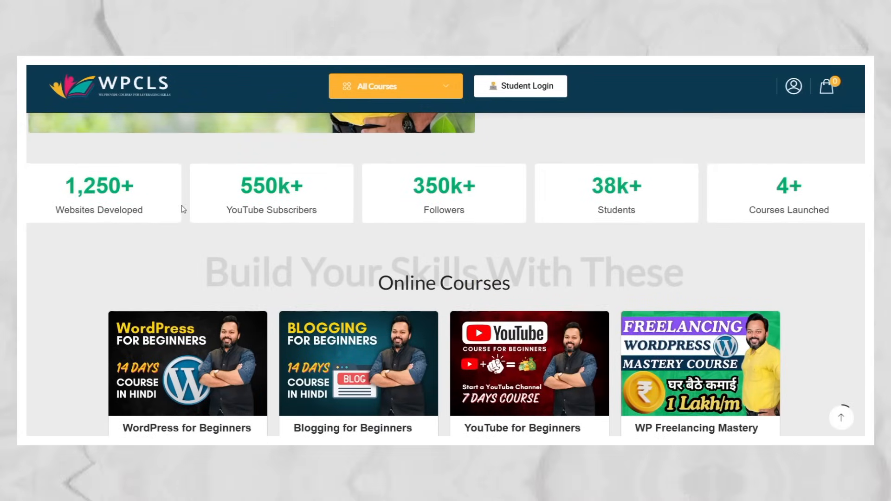
pyautogui.scroll(-5, 800, 245)
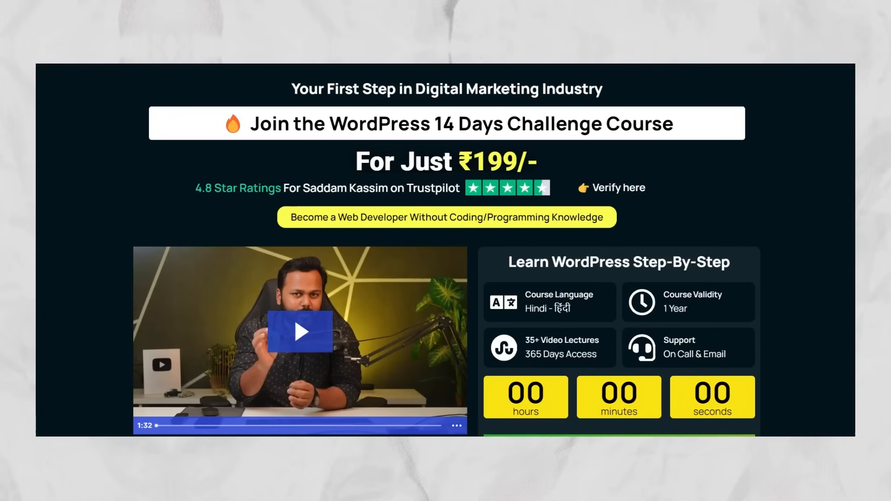
pyautogui.scroll(-12, 446, 250)
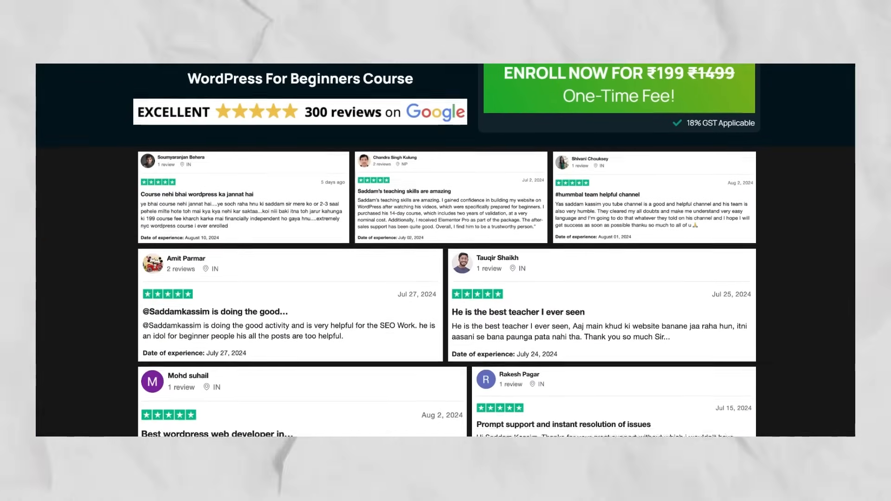
pyautogui.scroll(-15, 447, 250)
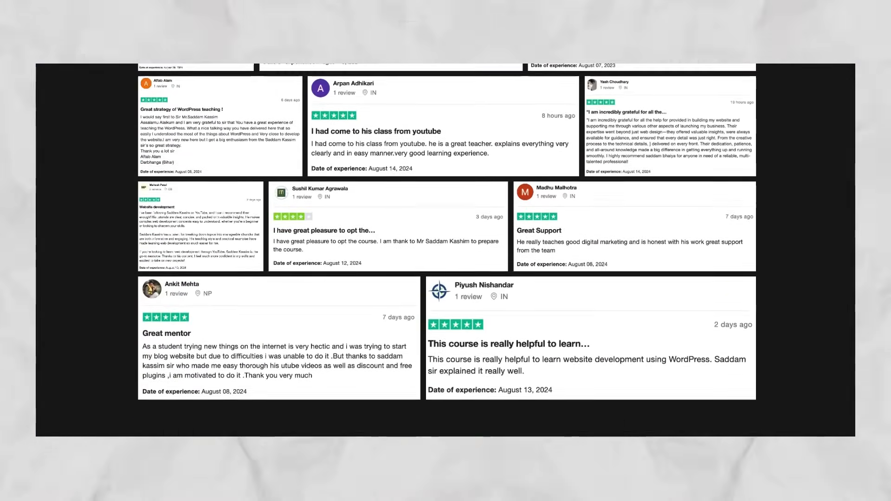
pyautogui.scroll(-15, 446, 250)
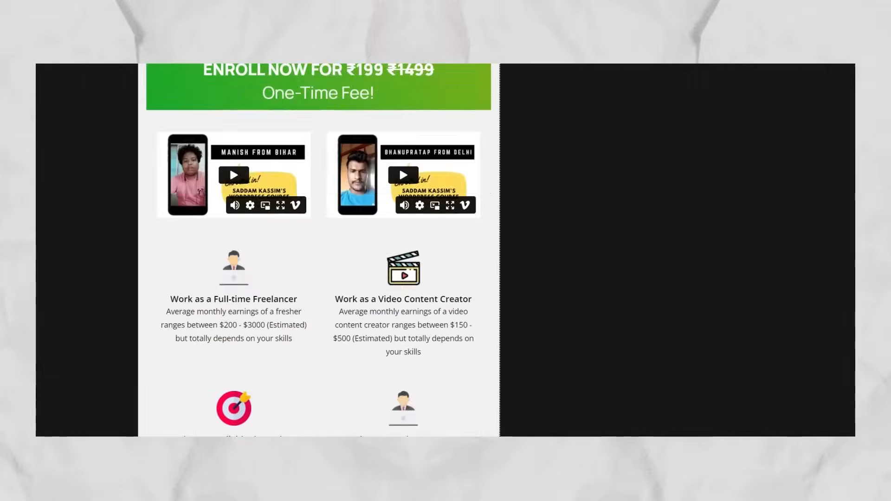
pyautogui.scroll(-5, 446, 250)
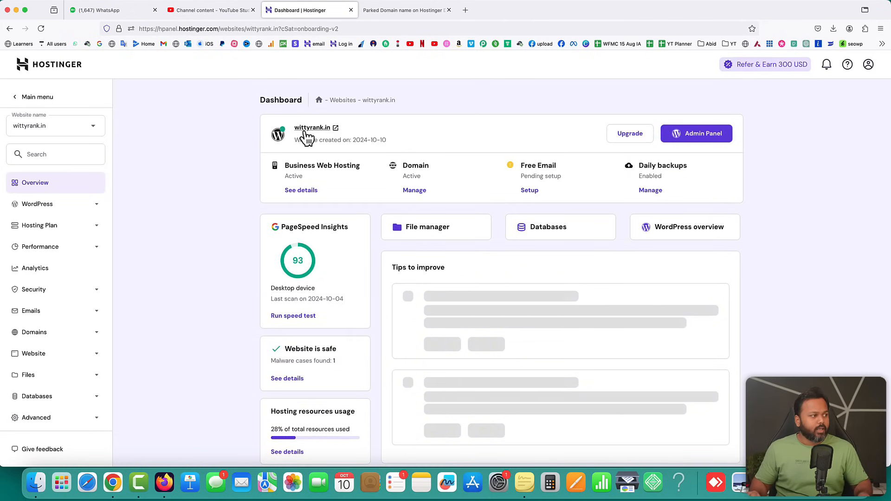
# Open the live wittyrank.in homepage and close the old parked-domain tab
pyautogui.click(336, 128)
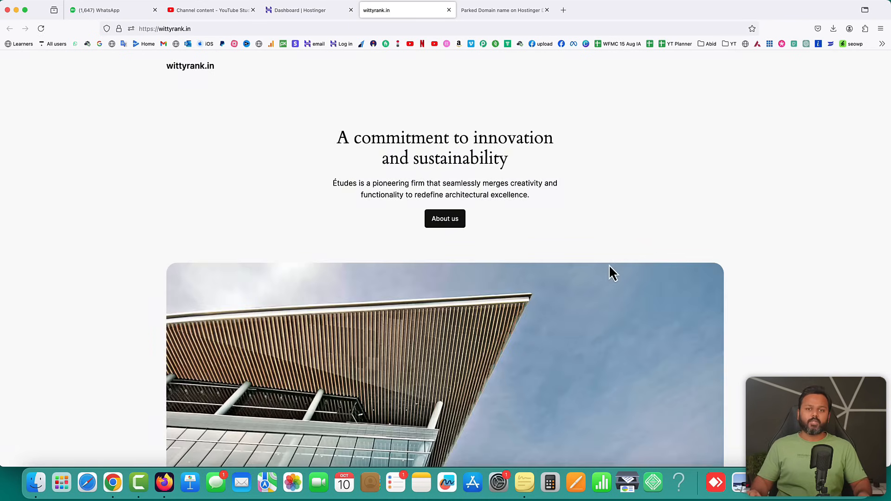
pyautogui.click(504, 10)
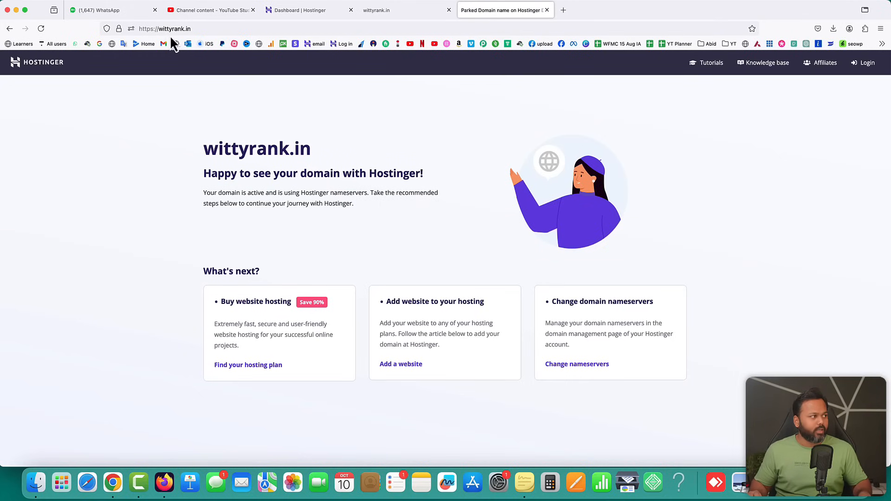
pyautogui.click(405, 11)
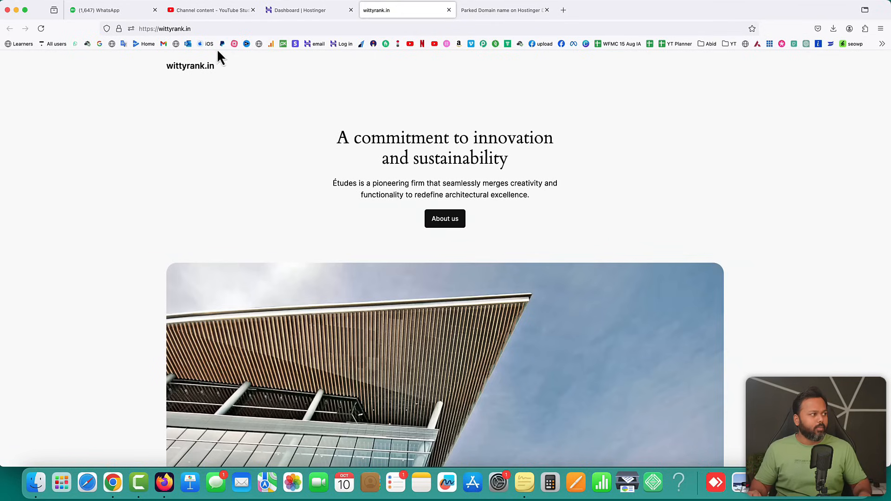
pyautogui.scroll(-2, 469, 169)
pyautogui.click(529, 11)
pyautogui.click(546, 10)
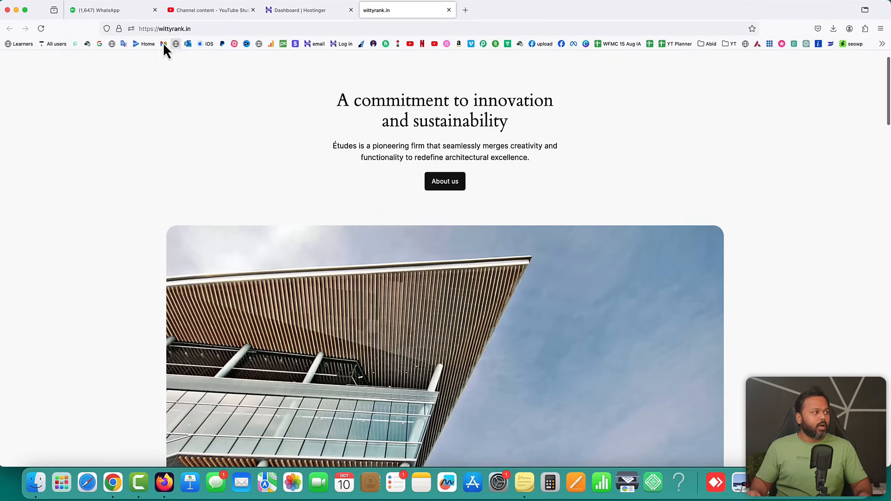
pyautogui.scroll(2, 509, 194)
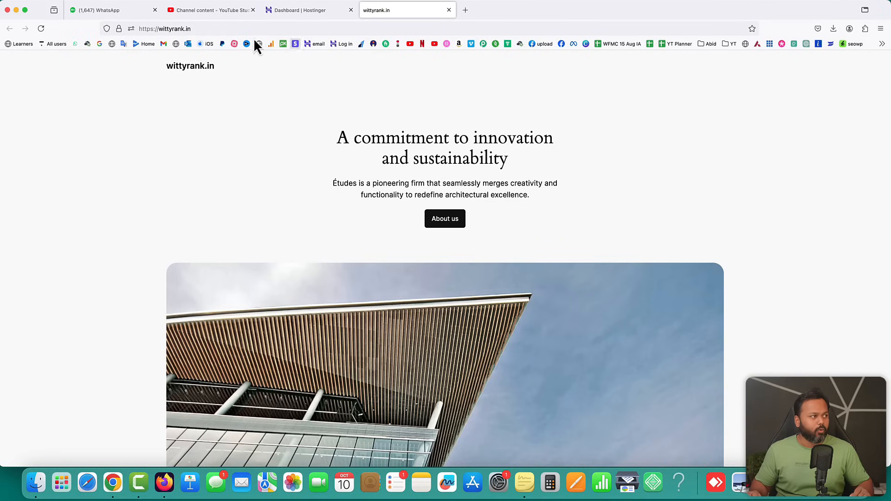
# Append /wp-admin to the wittyrank.in address and log in with the saved credentials
pyautogui.click(204, 28)
pyautogui.click(204, 28)
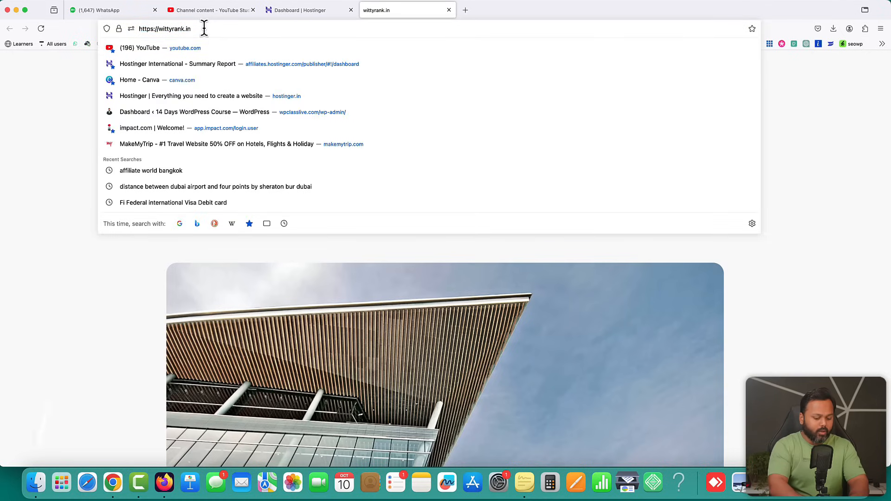
pyautogui.write('/wp')
pyautogui.write('-admin')
pyautogui.press('Return')
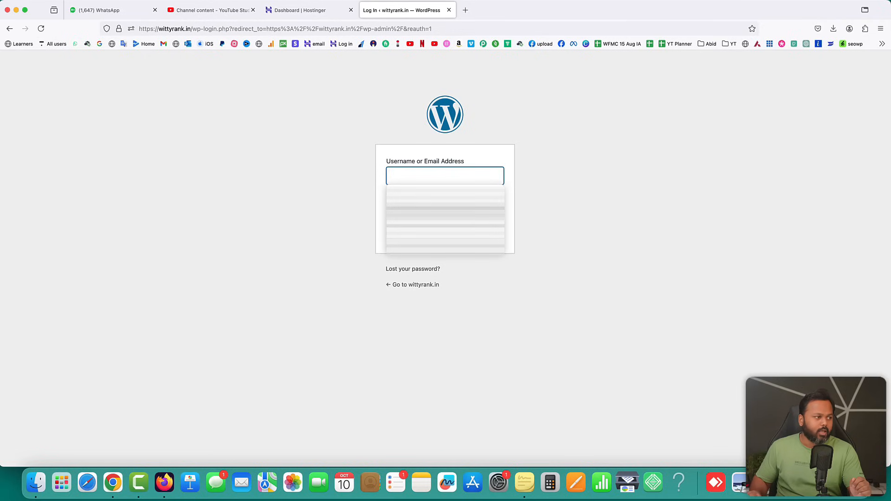
pyautogui.click(446, 212)
pyautogui.click(489, 236)
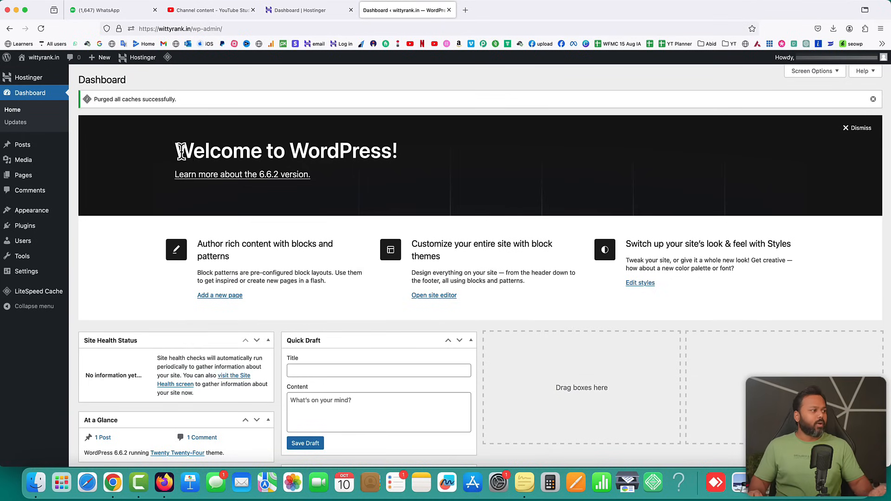
# Point out the welcome heading, browse the admin sidebar menus, and open All Pages
pyautogui.moveTo(178, 150); pyautogui.dragTo(366, 152)
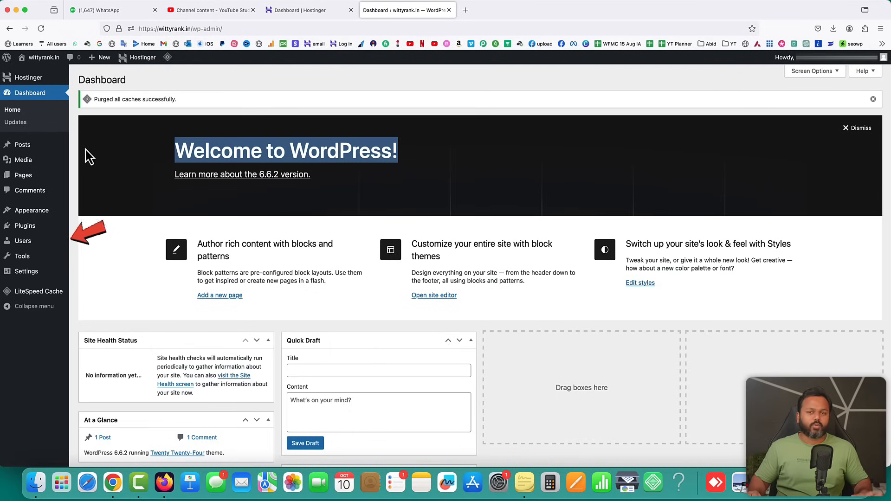
pyautogui.moveTo(41, 181)
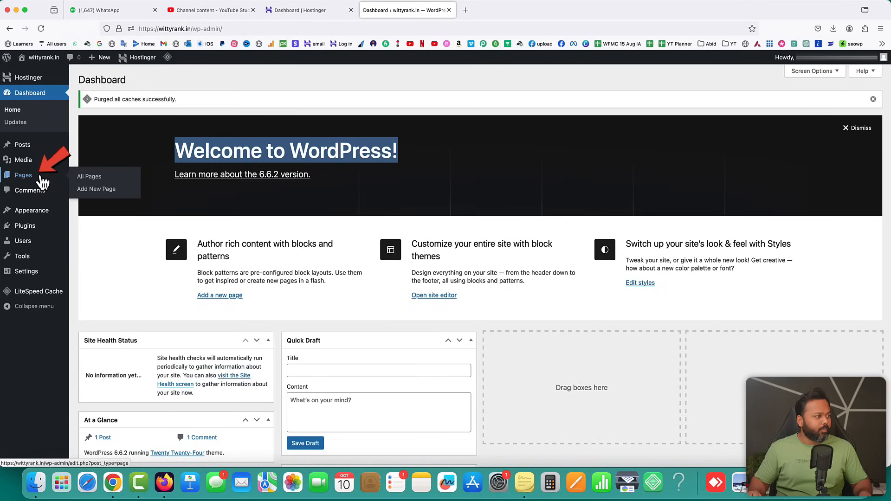
pyautogui.moveTo(31, 211)
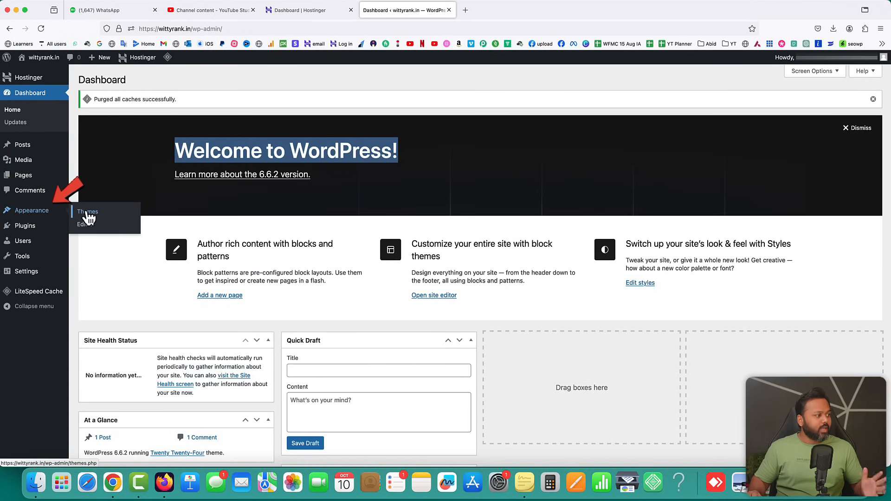
pyautogui.moveTo(39, 231)
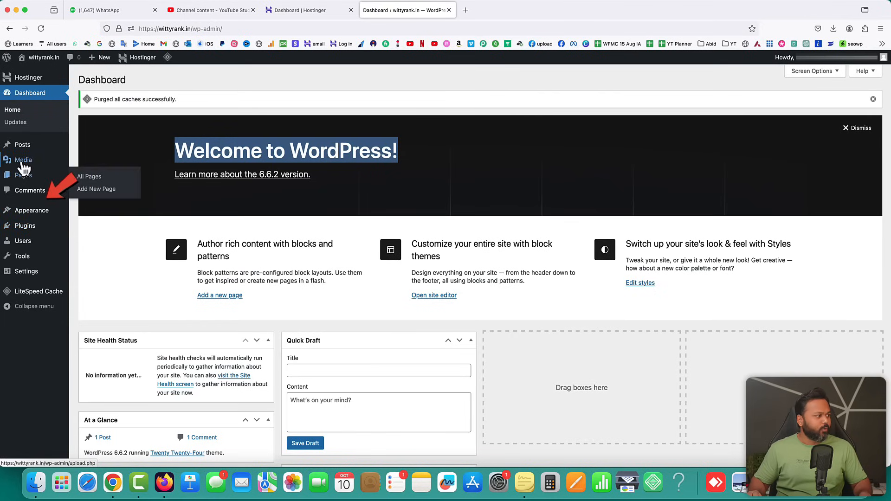
pyautogui.moveTo(37, 160)
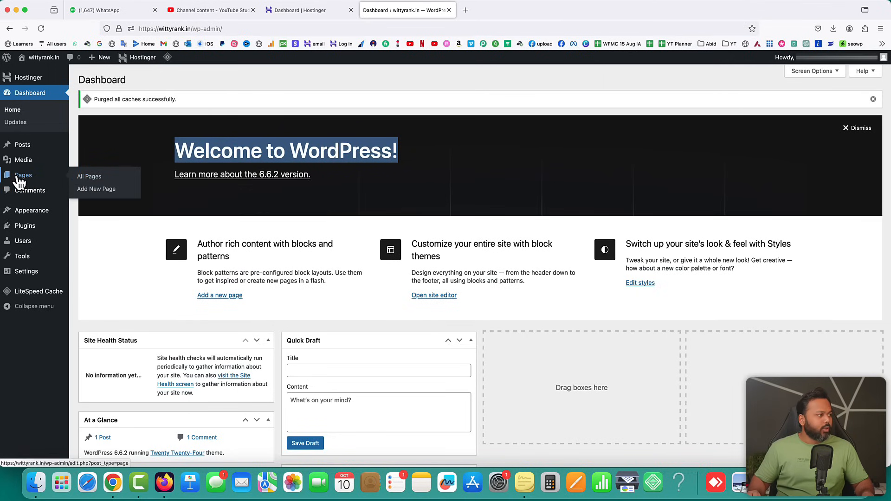
pyautogui.click(83, 179)
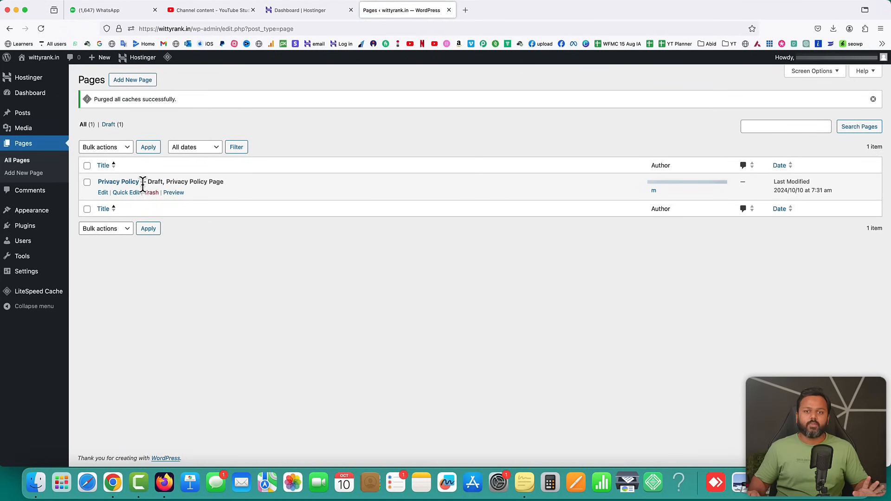
# Create a blank new page titled 'Home' and publish it
pyautogui.click(132, 84)
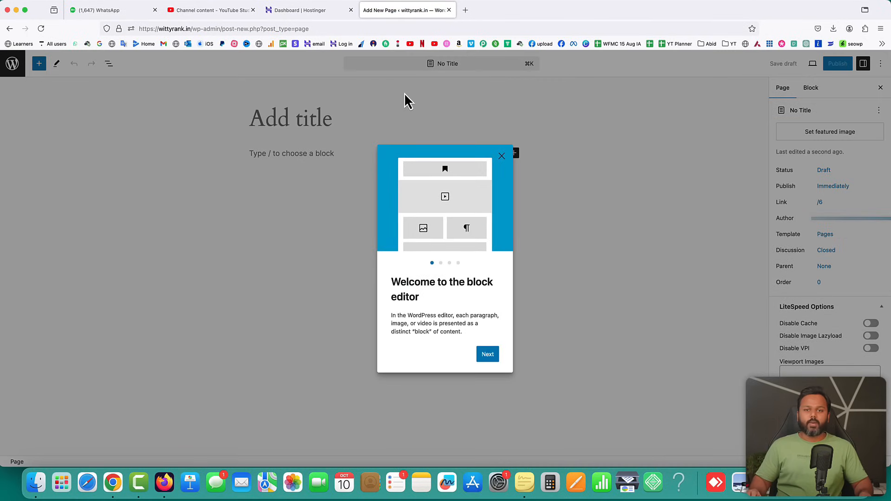
pyautogui.click(501, 155)
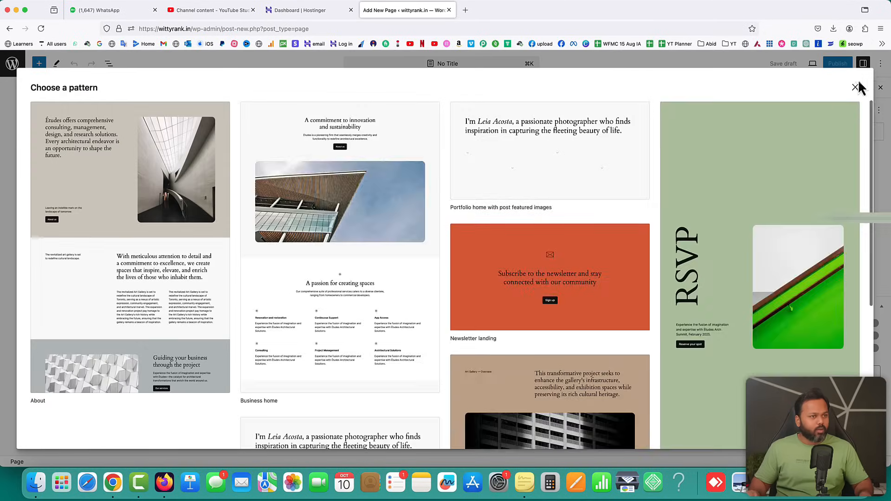
pyautogui.click(856, 86)
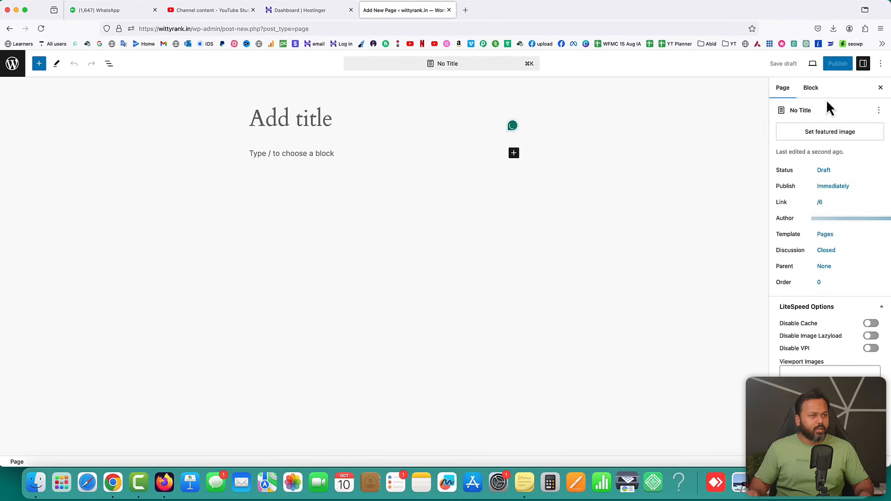
pyautogui.click(268, 121)
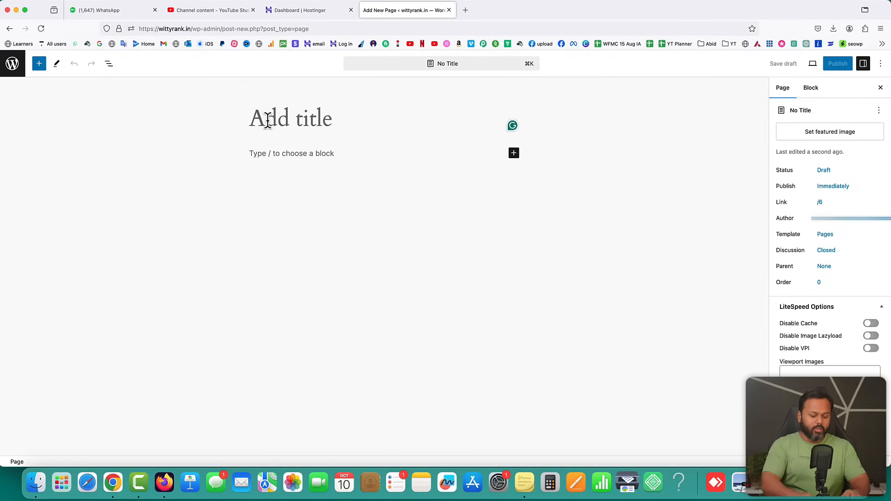
pyautogui.write('H')
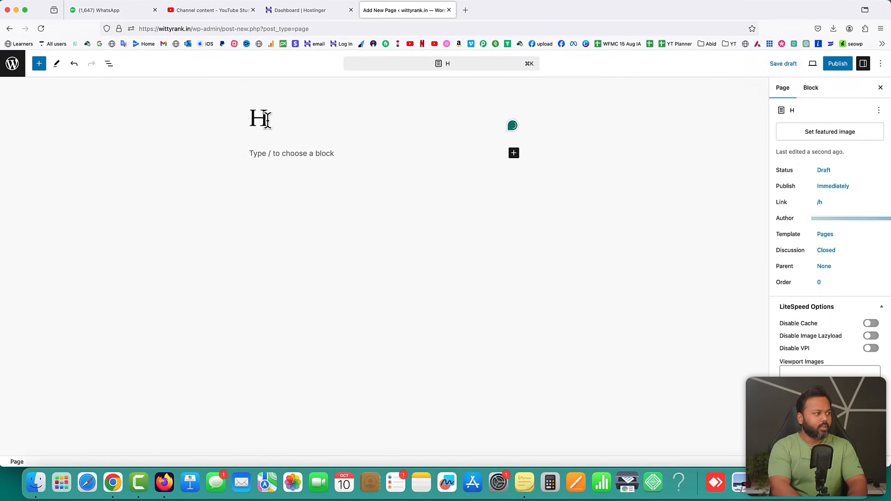
pyautogui.write('ome')
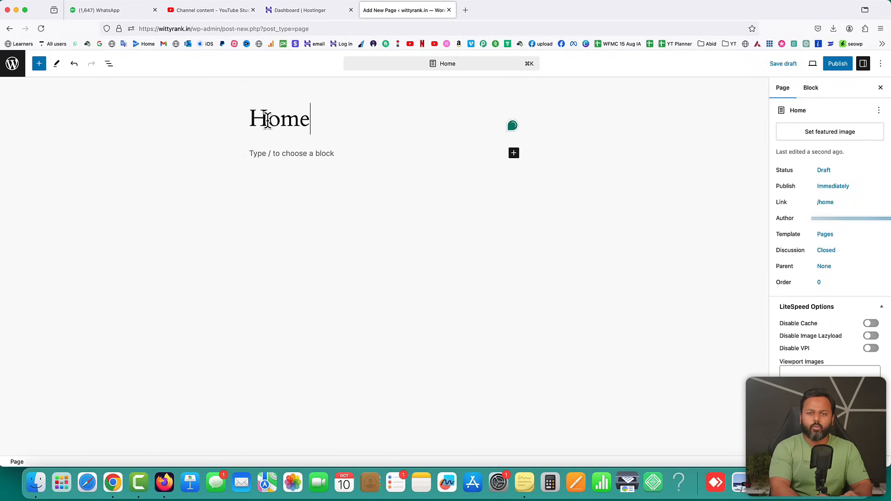
pyautogui.click(837, 65)
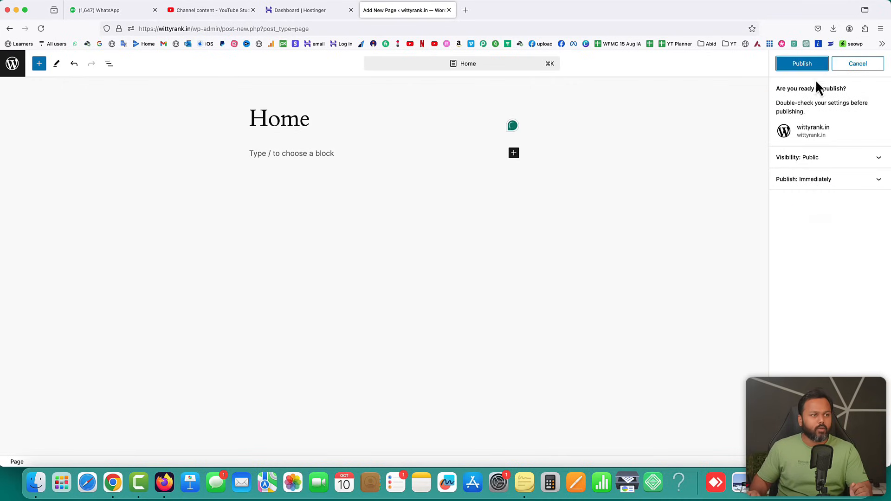
pyautogui.click(802, 65)
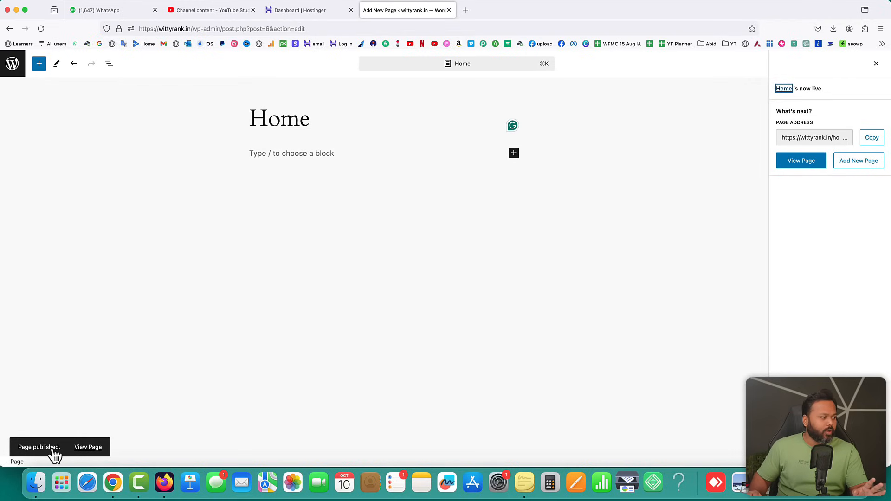
# View the published Home page live in a new tab, then return to the Pages list
pyautogui.rightClick(82, 451)
pyautogui.click(119, 336)
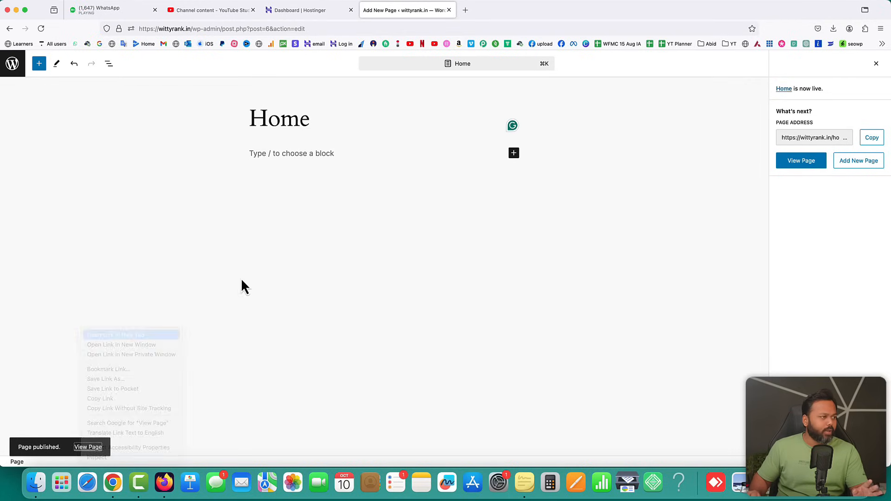
pyautogui.click(491, 10)
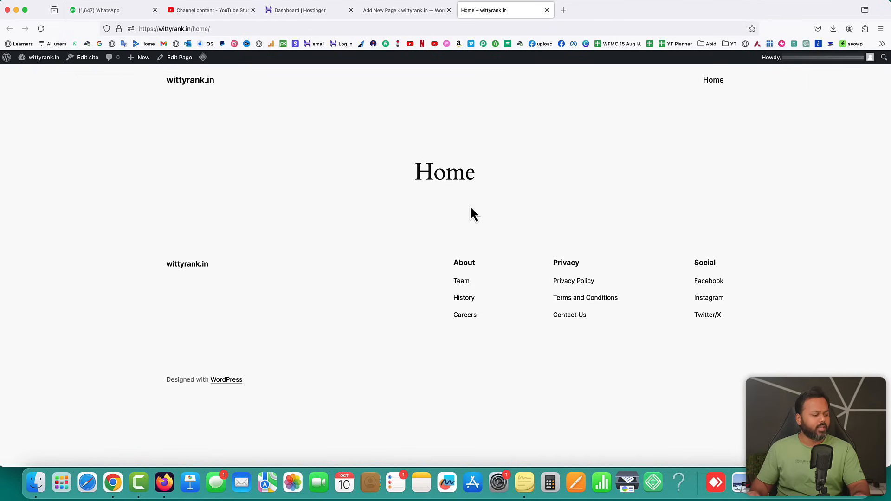
pyautogui.click(393, 14)
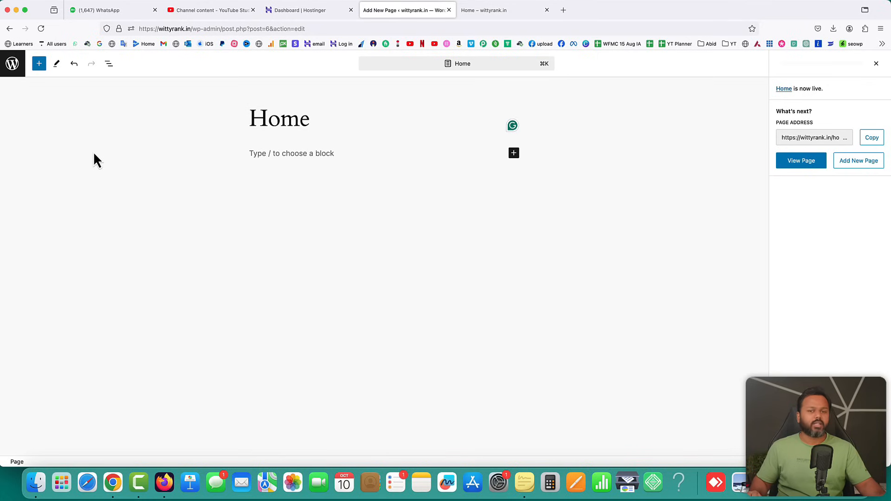
pyautogui.click(14, 72)
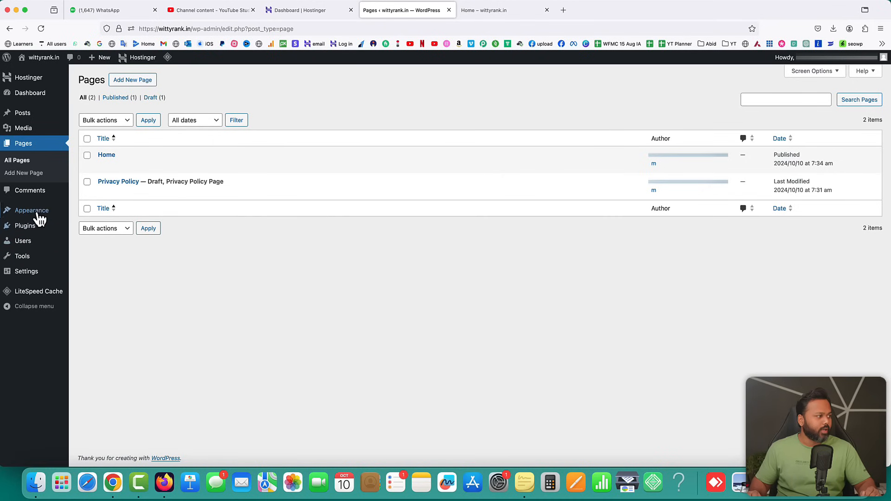
# Upload and install the theme from XStore Theme.zip via Add New Theme
pyautogui.moveTo(39, 214)
pyautogui.click(87, 214)
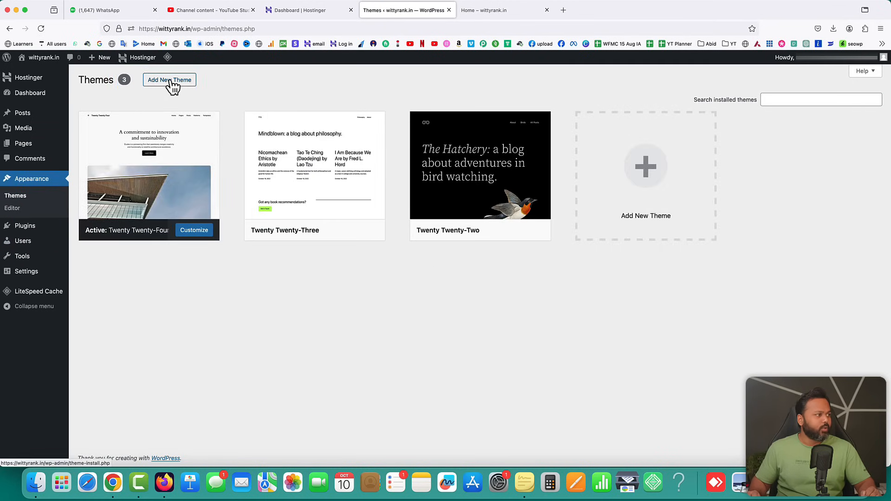
pyautogui.click(170, 86)
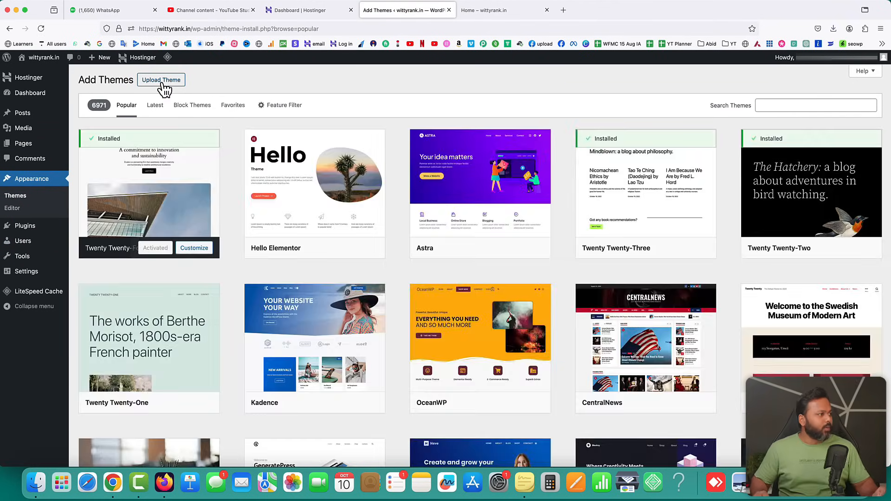
pyautogui.click(160, 87)
pyautogui.click(420, 161)
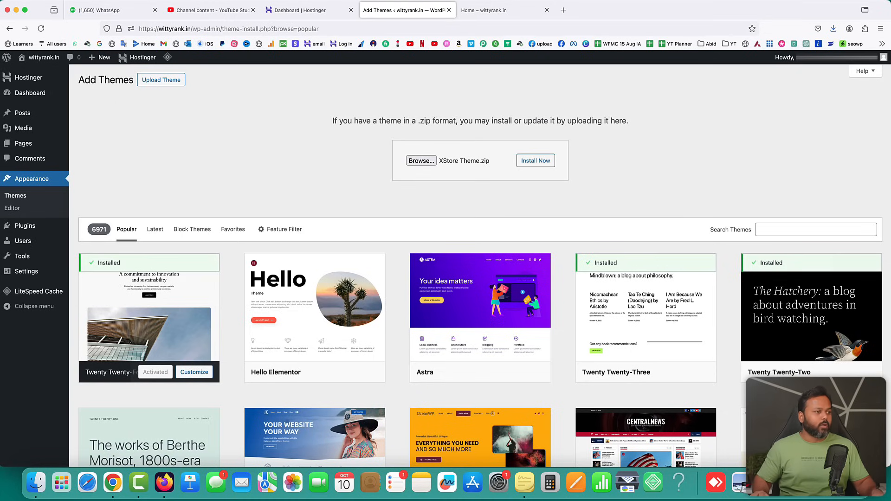
pyautogui.click(535, 166)
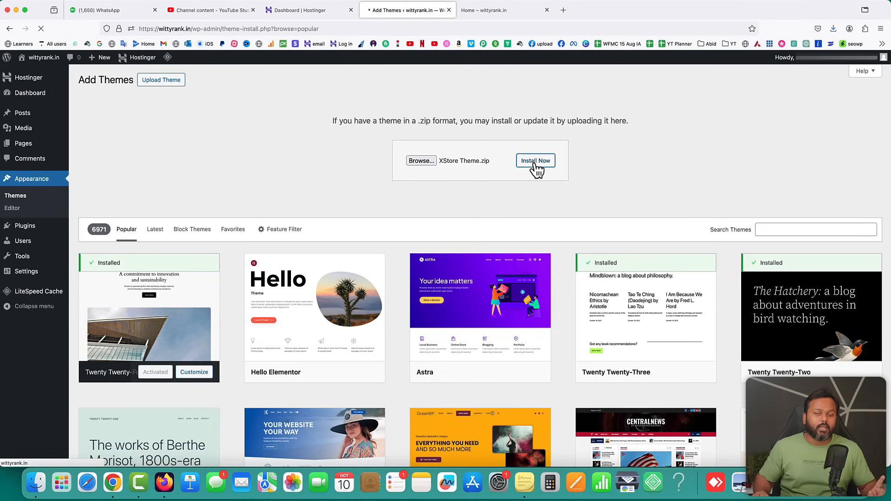
# Activate the newly installed XStore theme
pyautogui.click(532, 9)
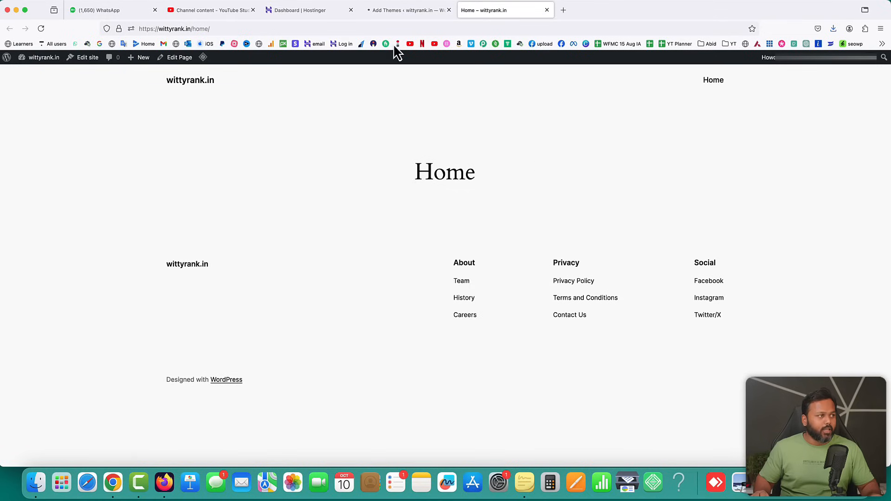
pyautogui.click(399, 14)
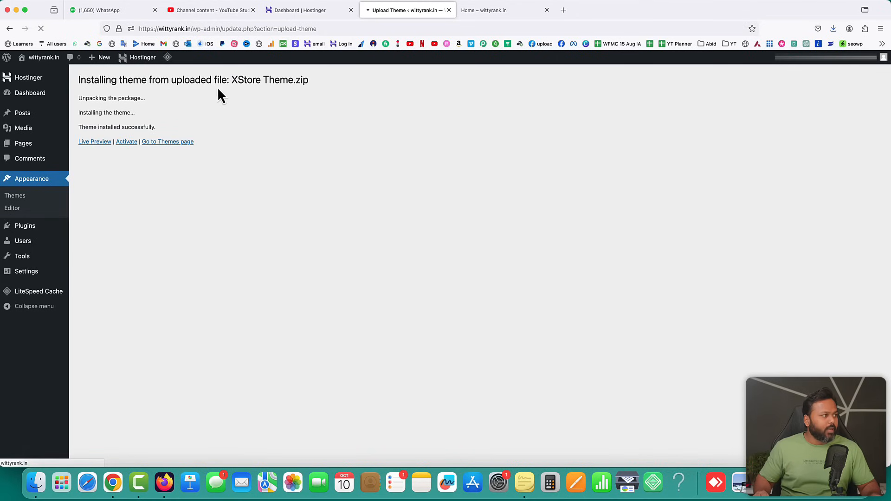
pyautogui.click(128, 141)
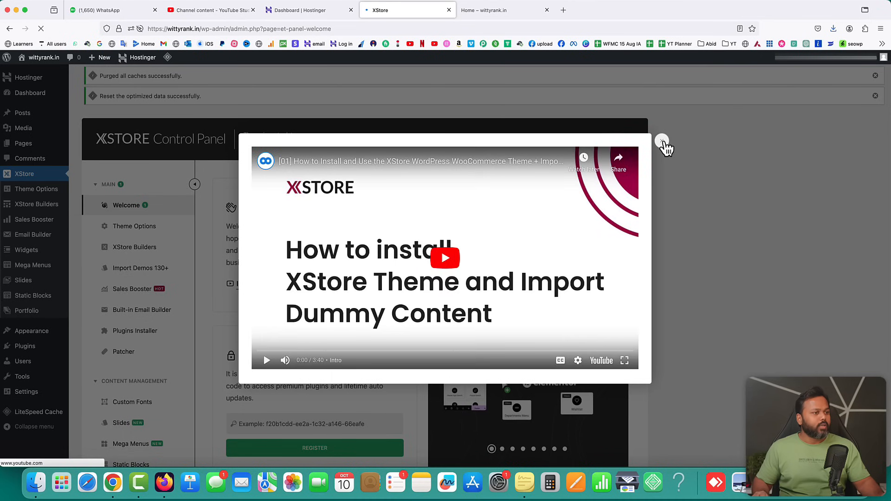
# Close the install-guide video, reload the live Home page to see XStore's layout, then review the XStore Control Panel
pyautogui.click(663, 142)
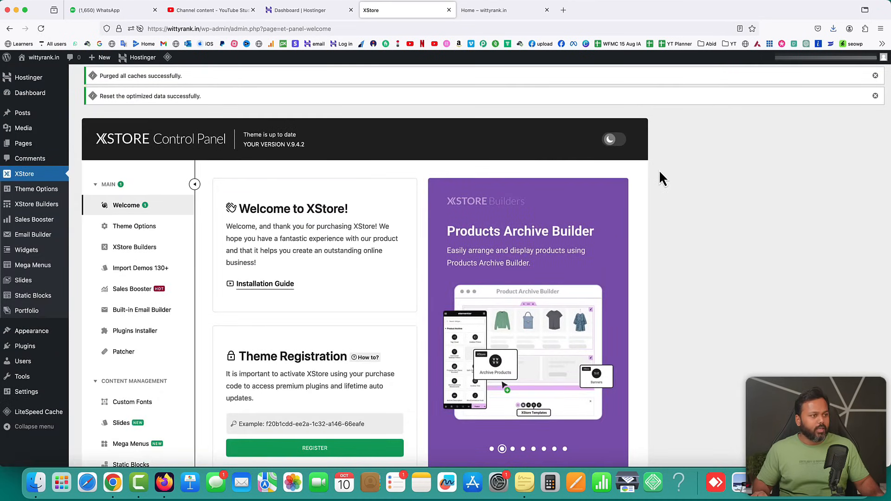
pyautogui.click(495, 14)
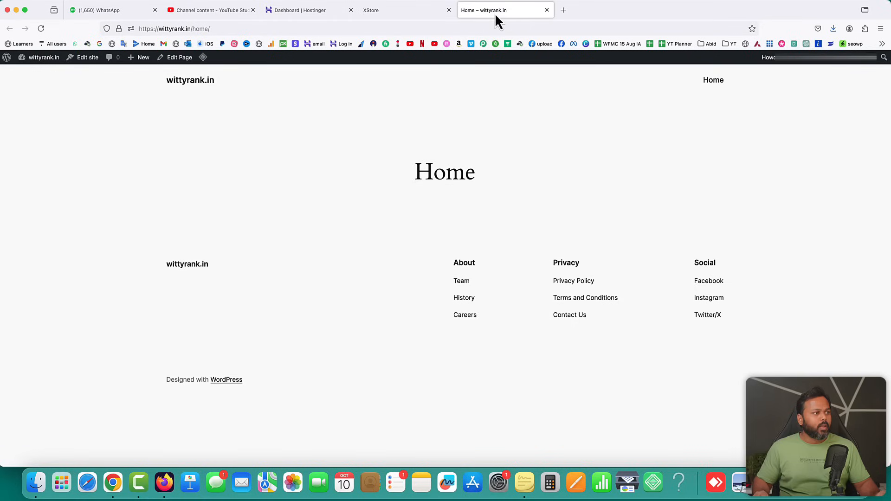
pyautogui.click(40, 29)
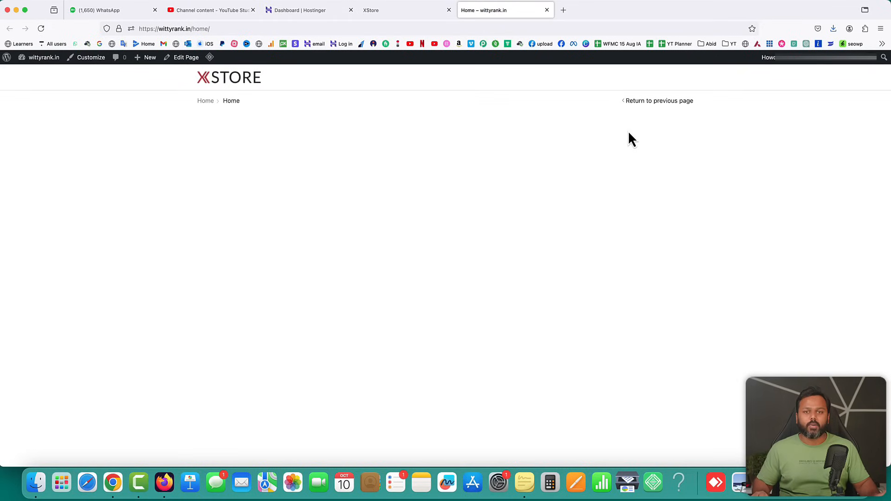
pyautogui.click(391, 13)
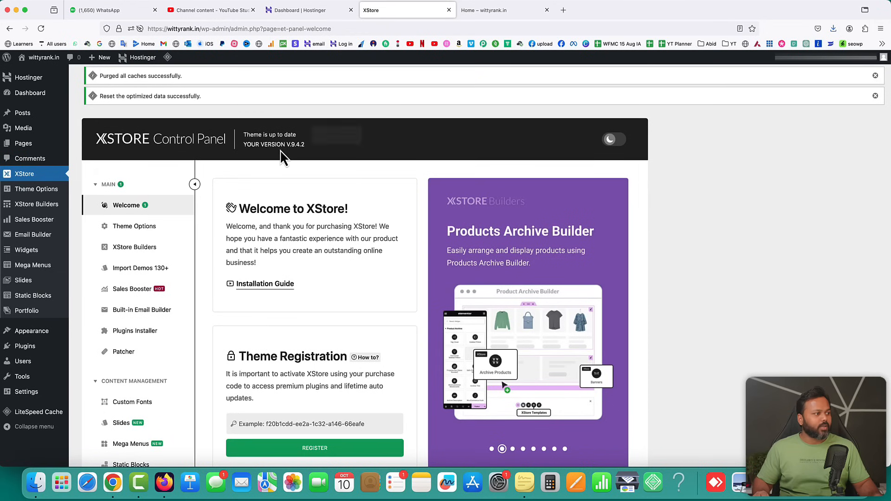
pyautogui.scroll(-2, 389, 190)
pyautogui.scroll(-2, 388, 188)
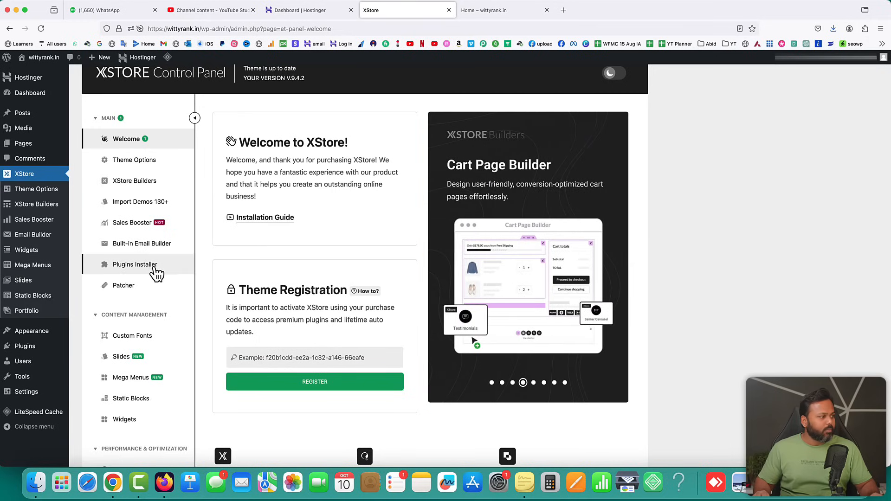
# From XStore's Plugins Installer, install the XStore Core and Elementor Page Builder plugins
pyautogui.click(132, 268)
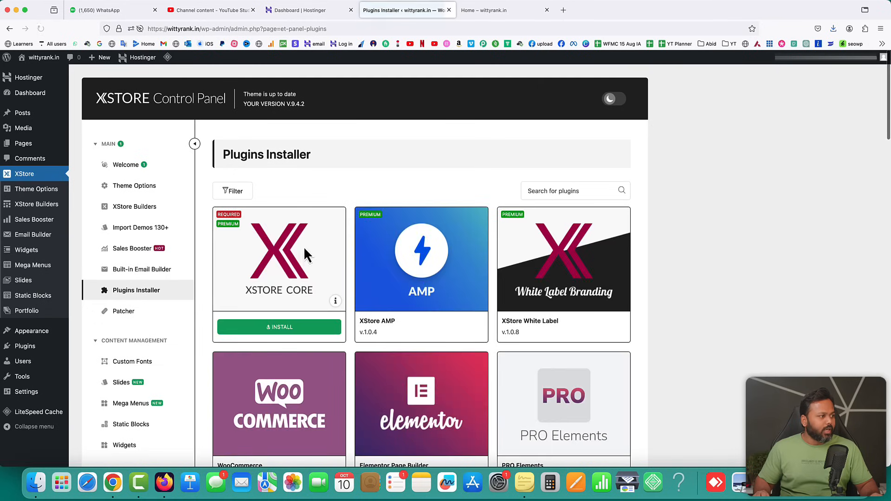
pyautogui.click(277, 329)
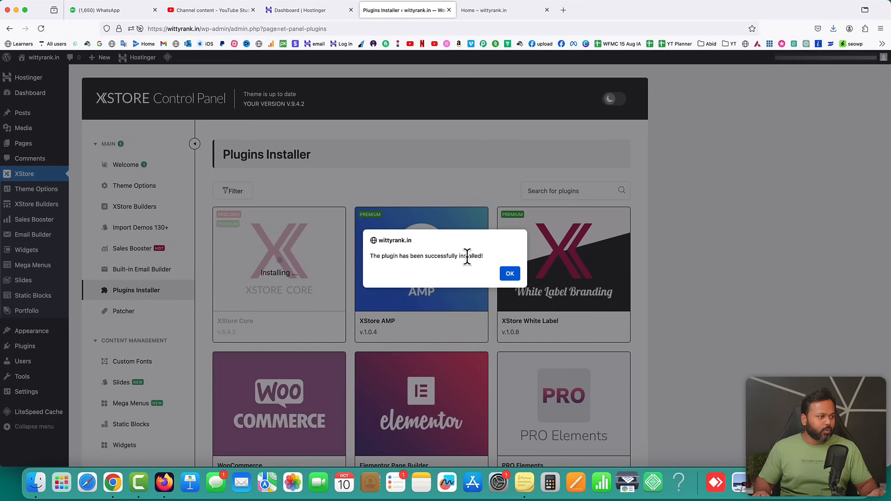
pyautogui.click(509, 273)
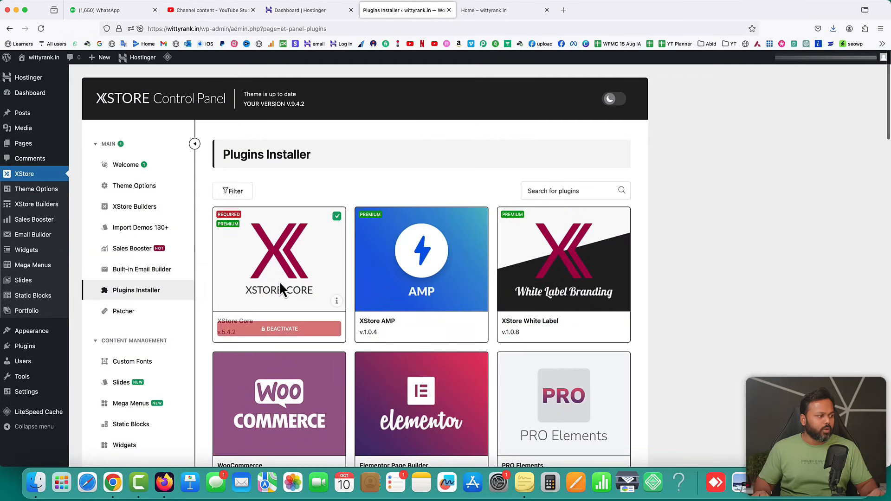
pyautogui.scroll(-3, 464, 344)
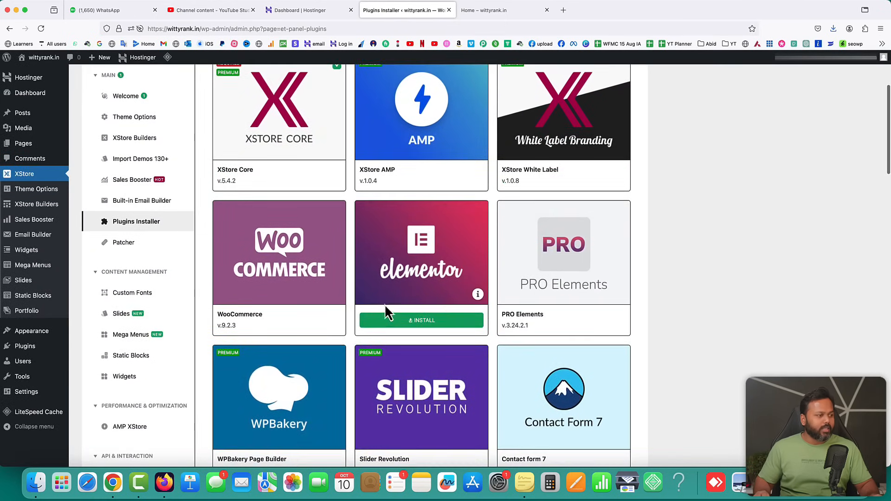
pyautogui.click(420, 326)
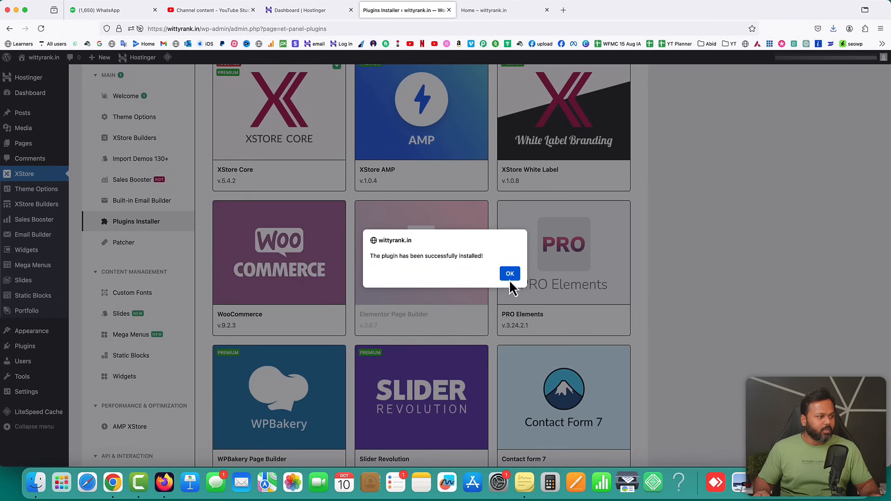
pyautogui.click(510, 280)
# Install the PRO Elements and WooCommerce plugins, then reload the admin page
pyautogui.moveTo(580, 235)
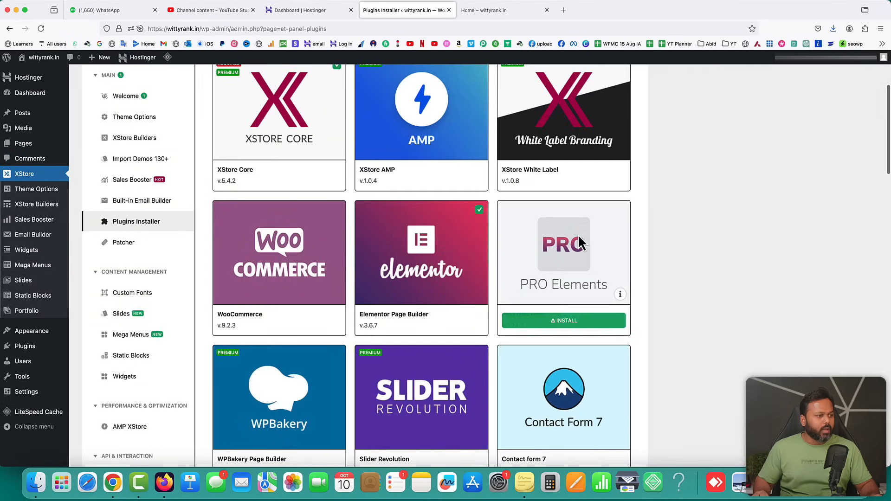
pyautogui.click(564, 321)
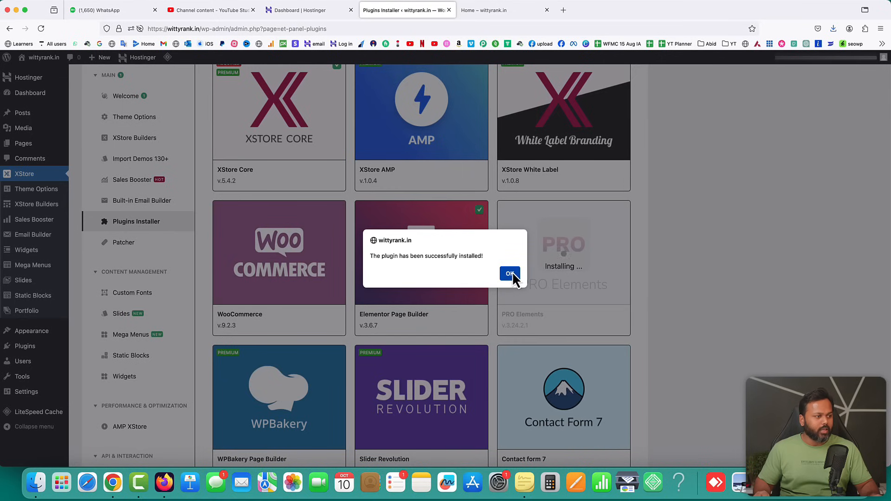
pyautogui.click(511, 272)
pyautogui.moveTo(269, 242)
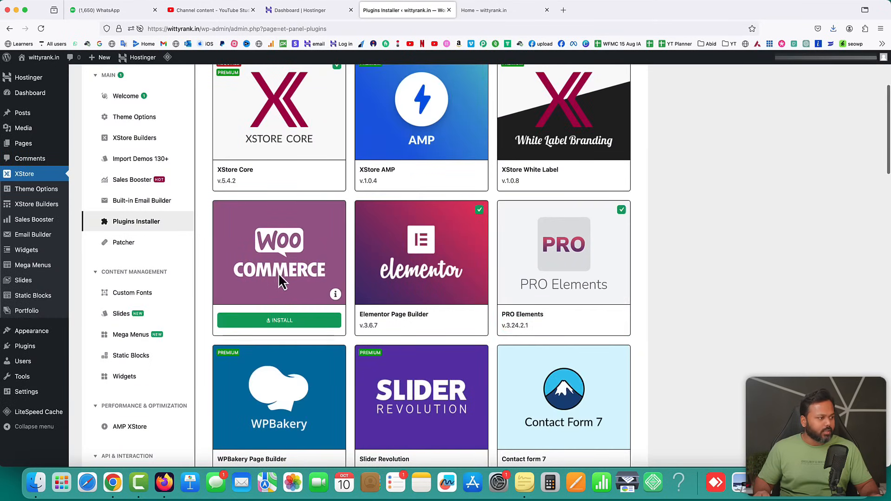
pyautogui.click(281, 321)
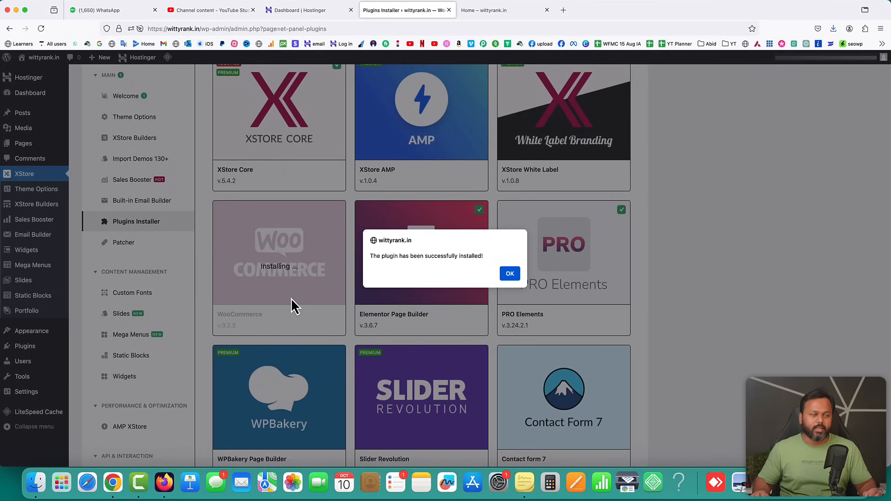
pyautogui.click(509, 271)
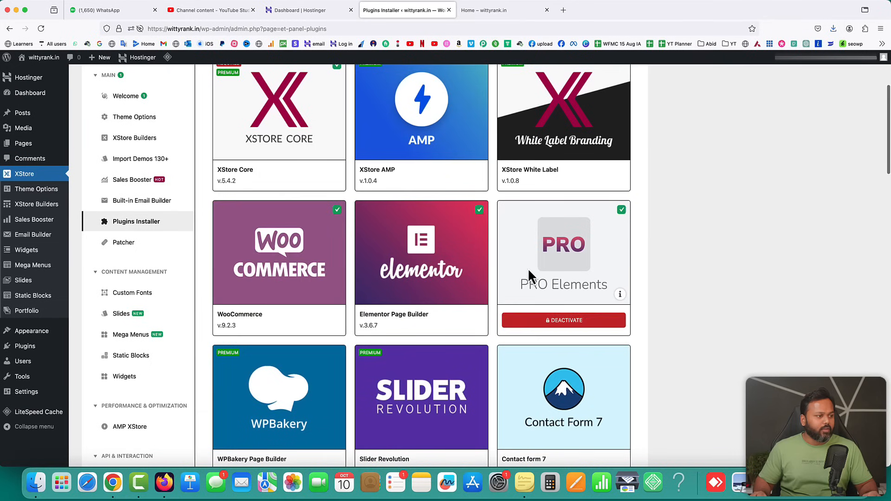
pyautogui.click(40, 29)
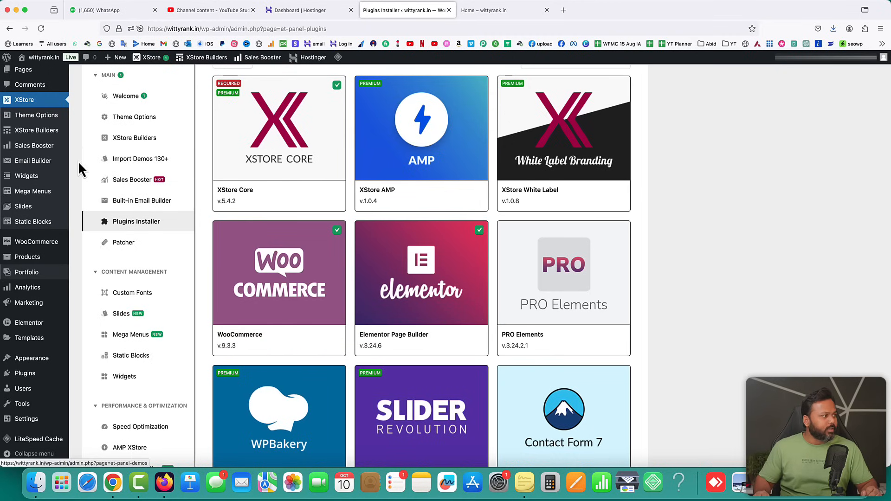
# Open Pages > All Pages, listing the published Home page and the draft Privacy Policy
pyautogui.scroll(5, 79, 163)
pyautogui.moveTo(20, 146)
pyautogui.click(94, 147)
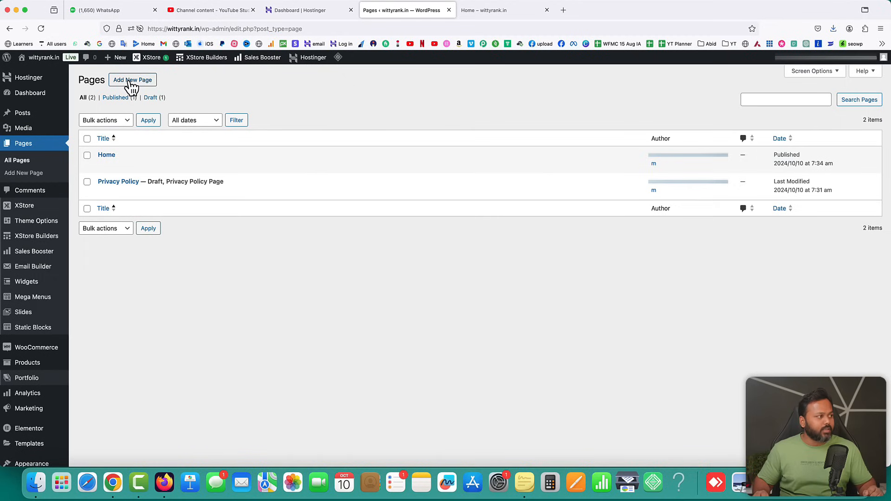
pyautogui.moveTo(26, 355)
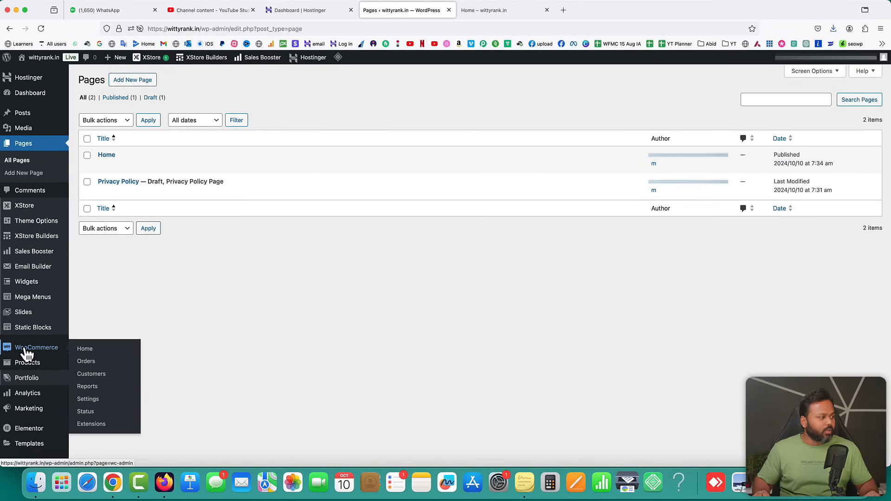
# Run WooCommerce's 'Create default WooCommerce pages' tool, then check the 7 pages in All Pages
pyautogui.click(88, 412)
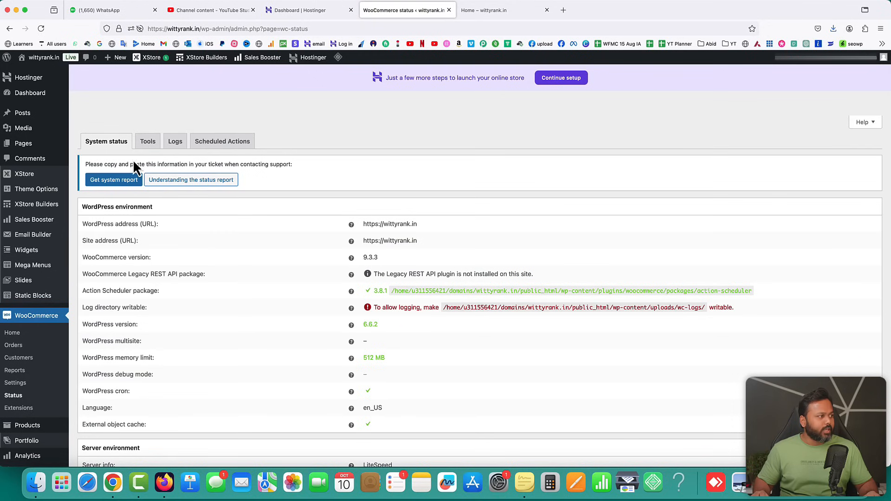
pyautogui.click(149, 143)
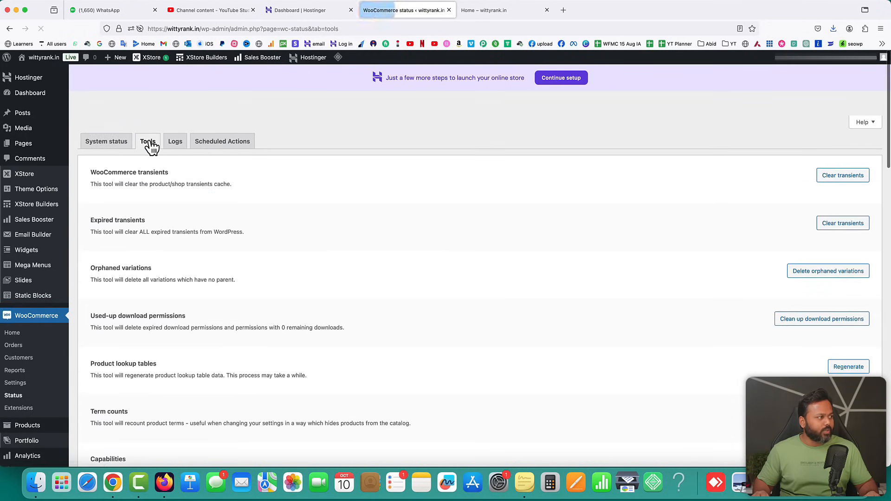
pyautogui.scroll(-5, 269, 204)
pyautogui.scroll(-5, 270, 200)
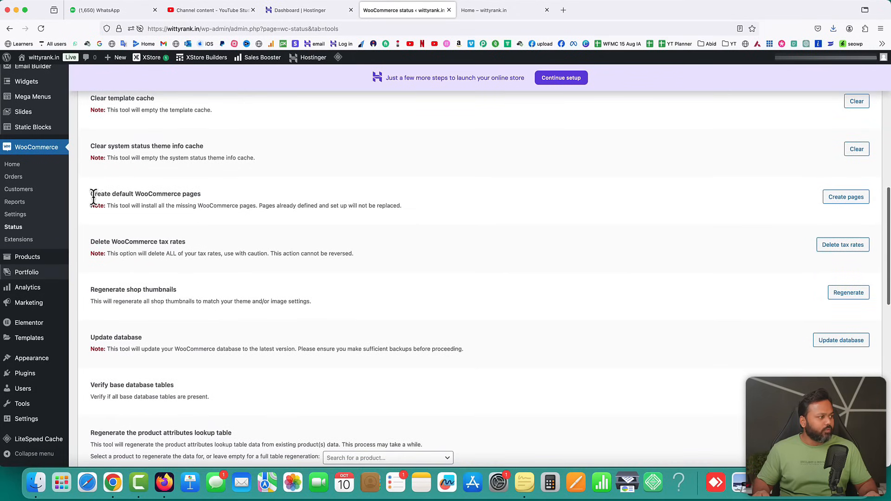
pyautogui.moveTo(90, 194); pyautogui.dragTo(199, 193)
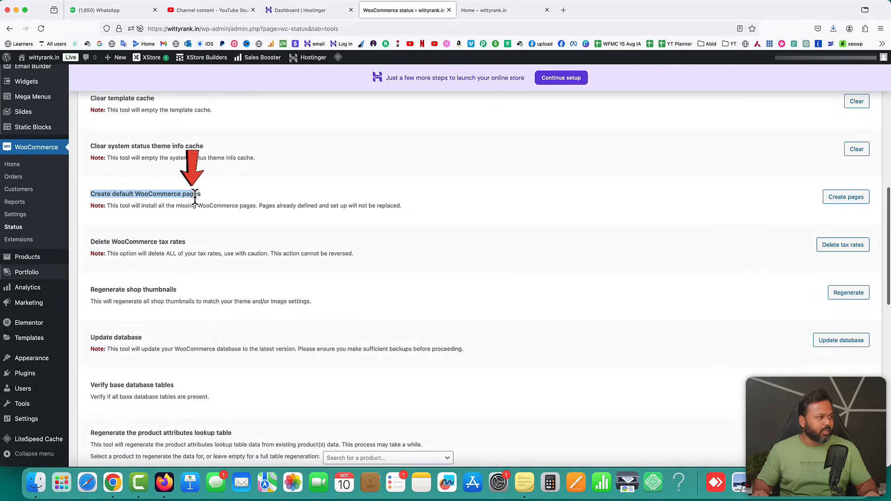
pyautogui.click(849, 204)
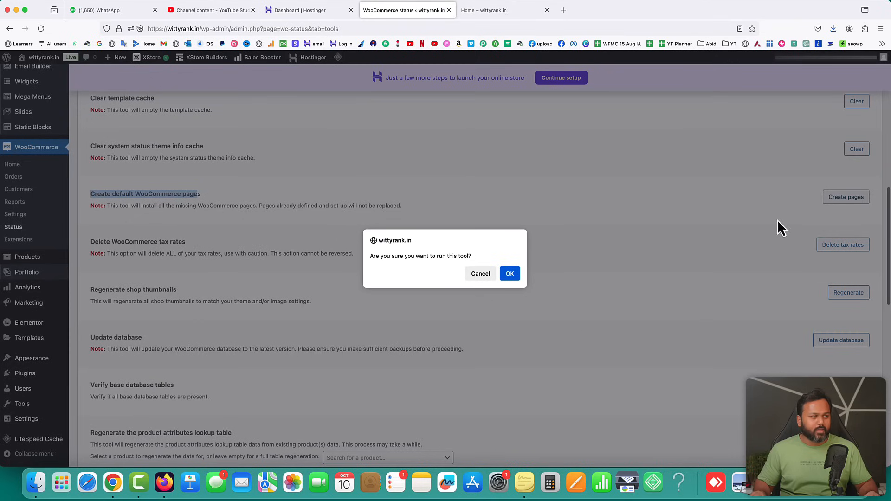
pyautogui.click(511, 273)
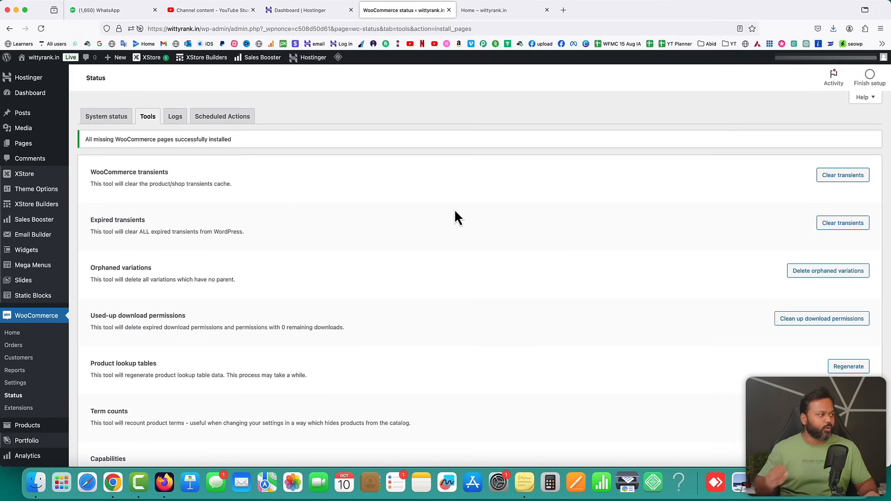
pyautogui.moveTo(29, 143)
pyautogui.click(89, 145)
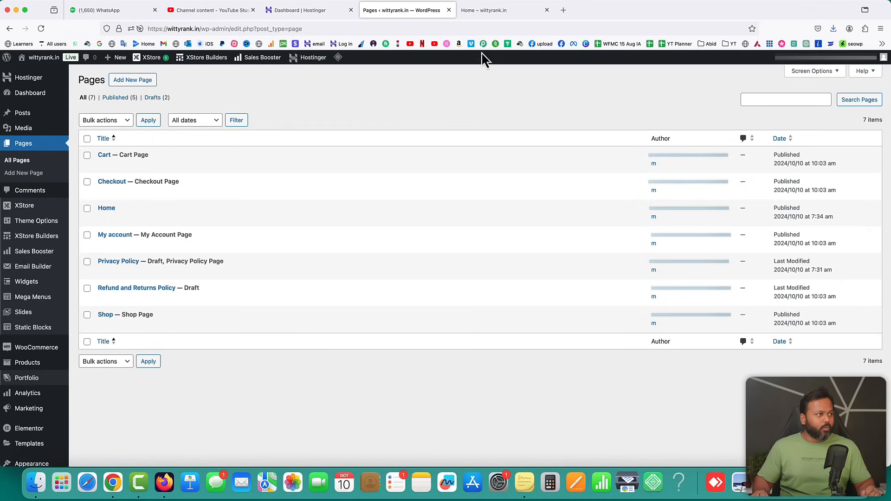
pyautogui.click(488, 9)
pyautogui.click(41, 29)
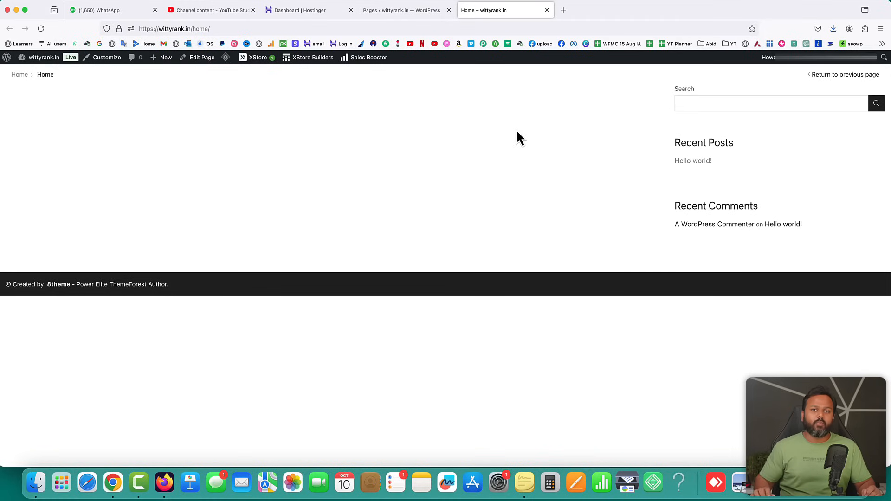
pyautogui.click(390, 10)
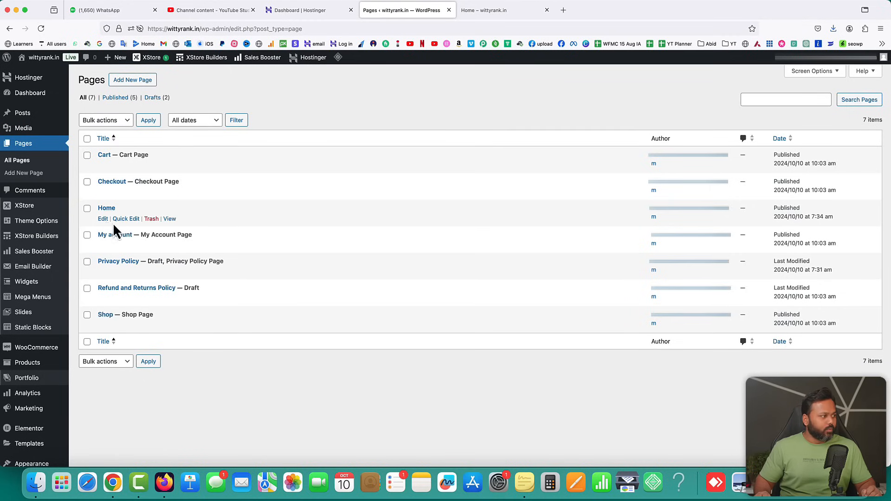
# In the Home page's XStore options, set Breadcrumbs Style to Disable and Breadcrumbs Effect to None
pyautogui.click(104, 220)
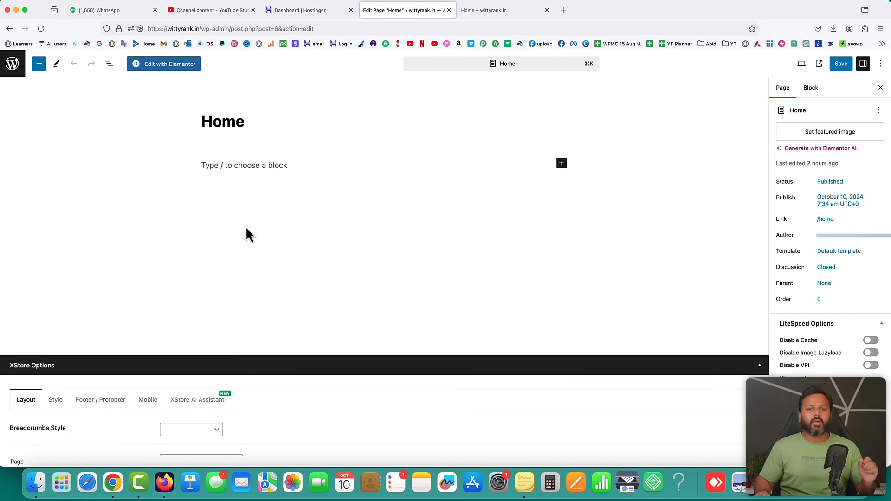
pyautogui.scroll(-5, 246, 229)
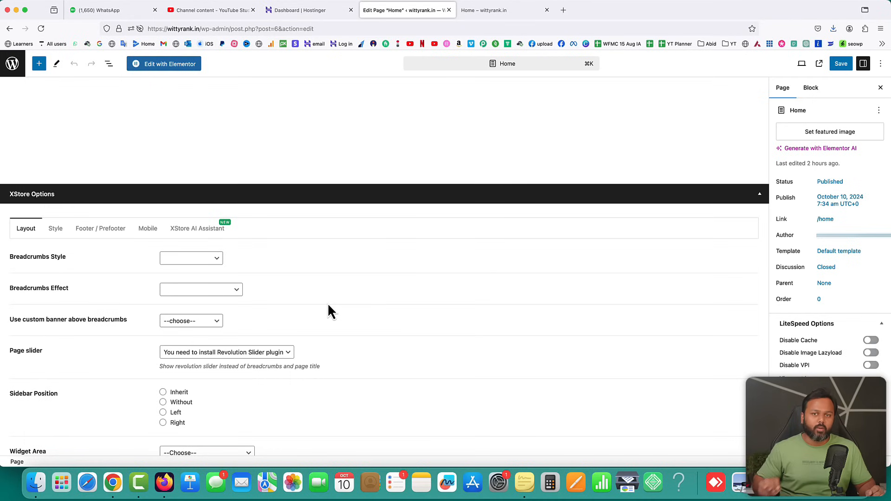
pyautogui.scroll(-1, 327, 303)
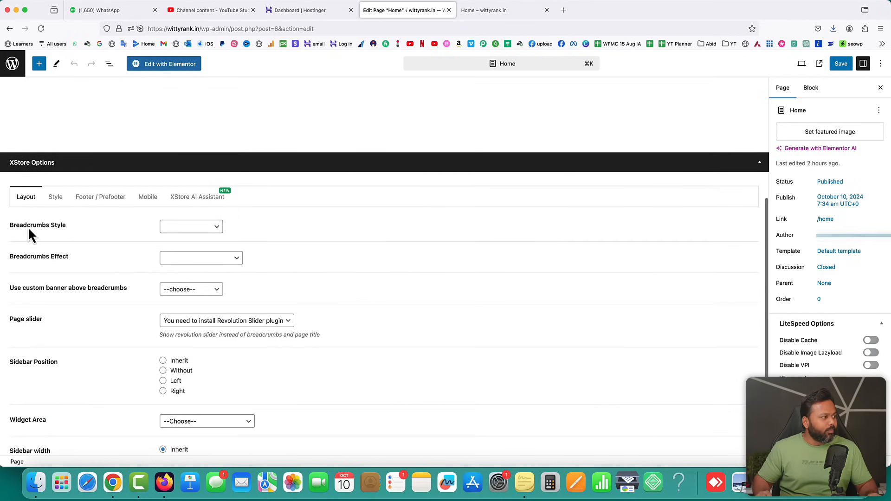
pyautogui.click(174, 226)
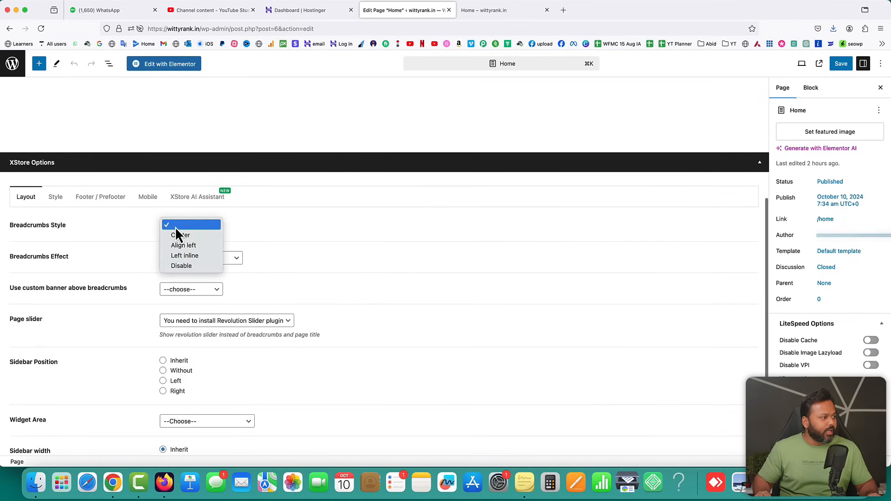
pyautogui.click(180, 267)
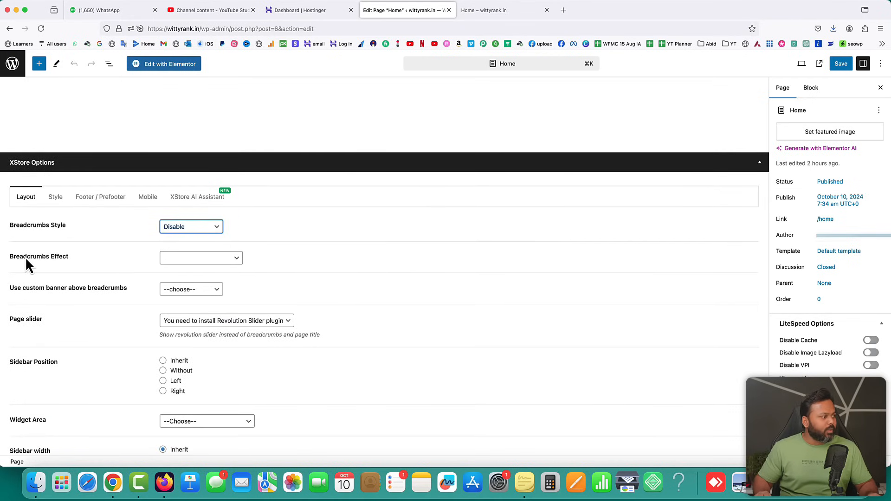
pyautogui.click(181, 257)
pyautogui.click(179, 265)
# Set Sidebar Position to Without and save the Home page
pyautogui.click(96, 333)
pyautogui.scroll(-2, 97, 333)
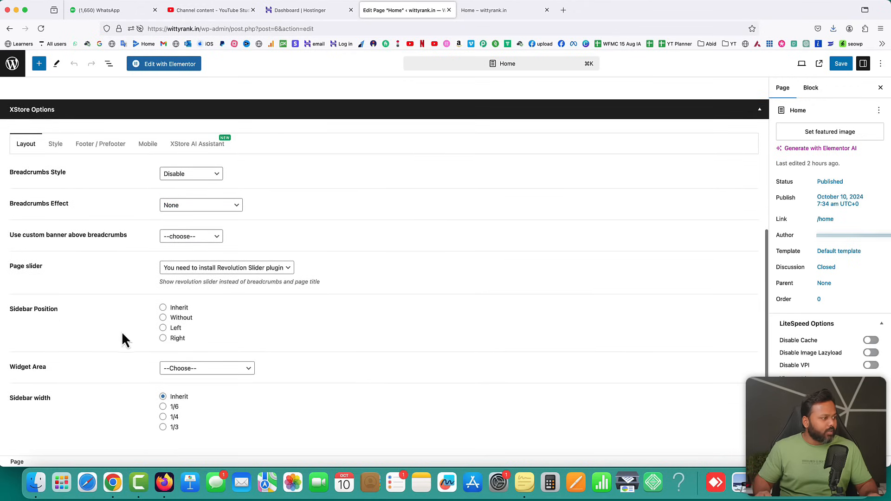
pyautogui.click(163, 318)
pyautogui.click(220, 320)
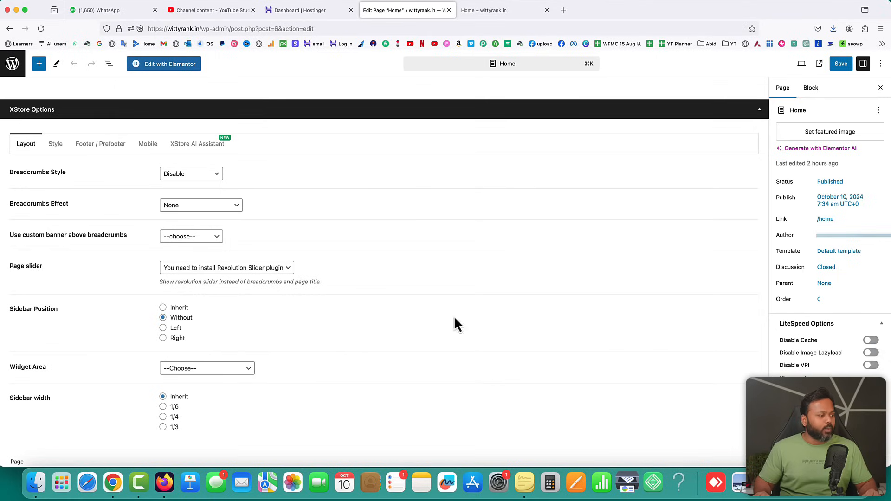
pyautogui.scroll(6, 571, 306)
pyautogui.click(839, 64)
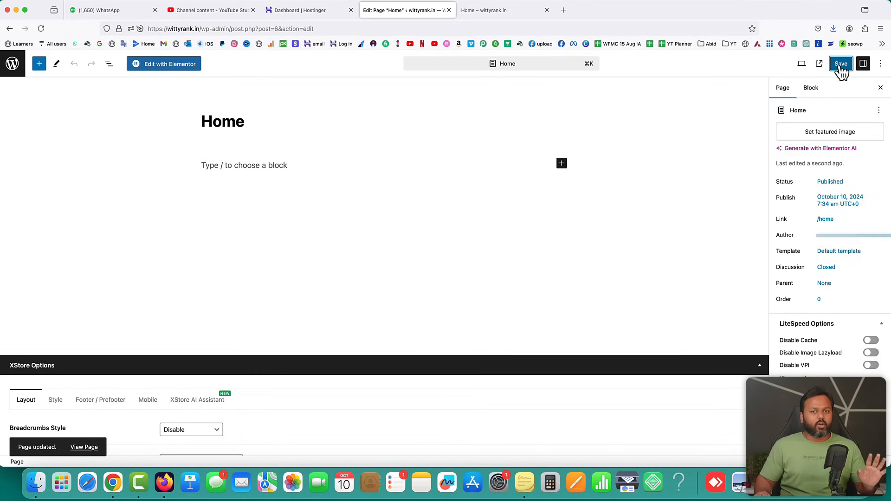
# Edit the Home page with Elementor, dismiss the Notifications popup, and open the template Library
pyautogui.click(169, 70)
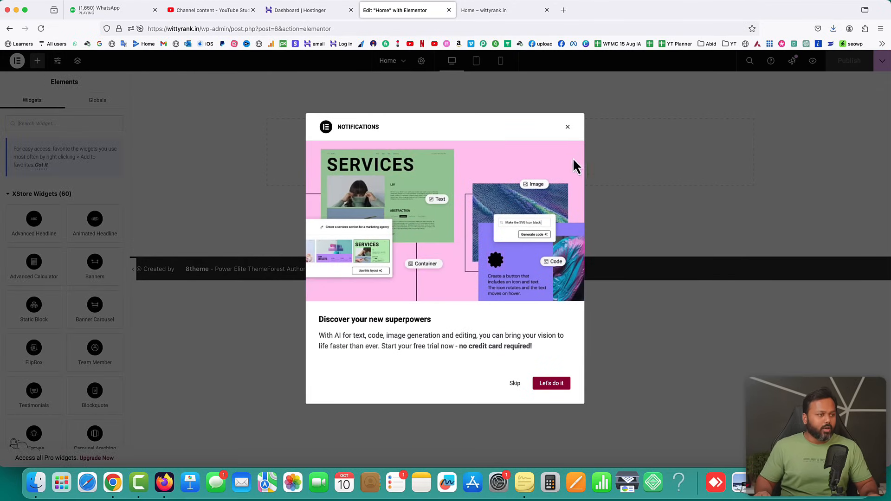
pyautogui.click(568, 128)
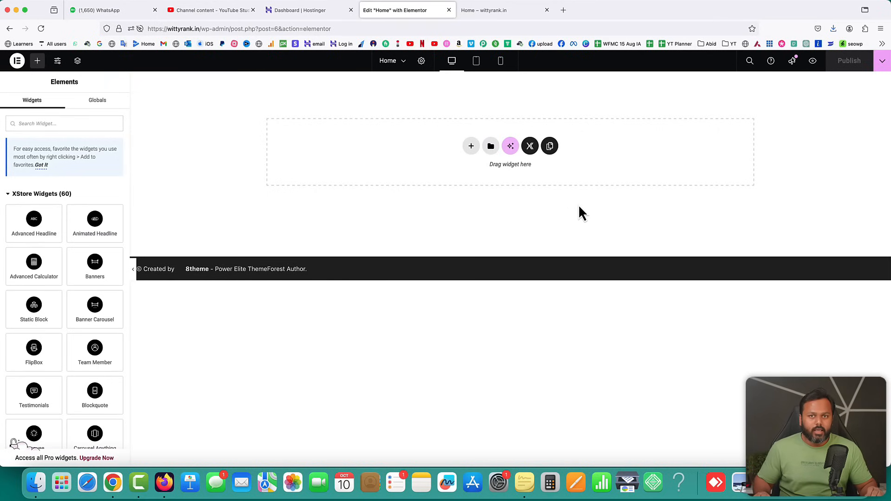
pyautogui.scroll(-5, 84, 334)
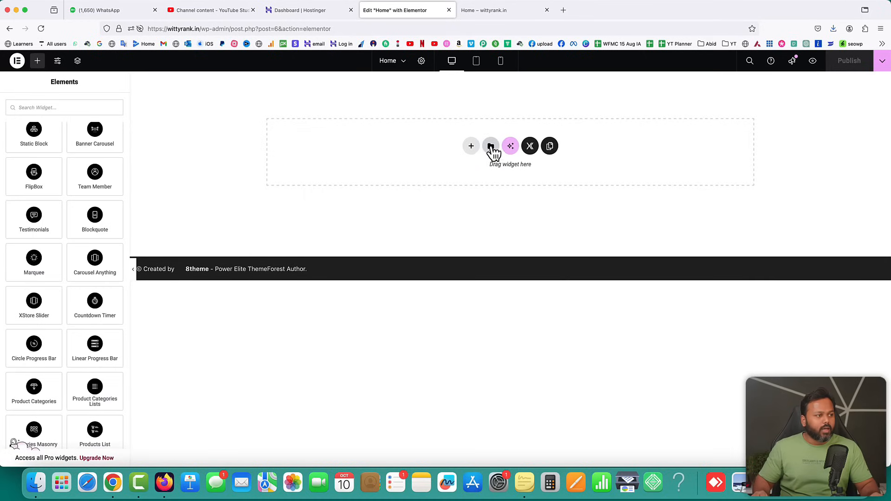
pyautogui.click(490, 149)
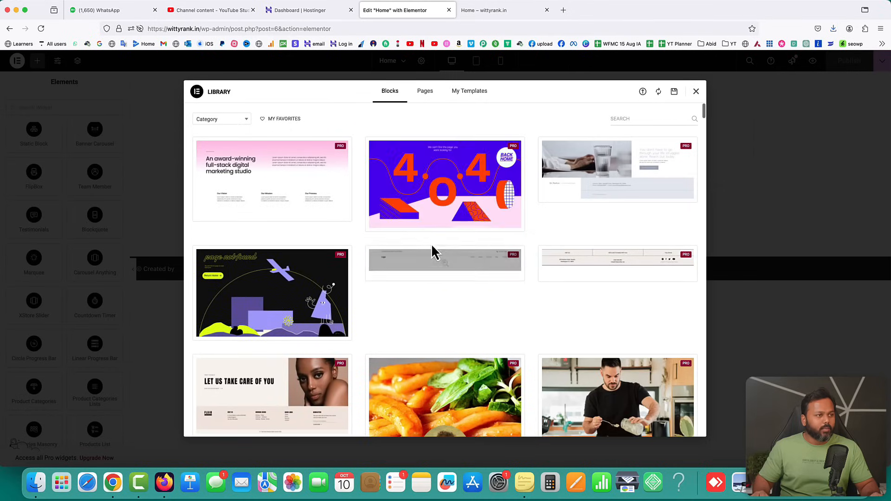
# Import the template JSON file into the Library, accepting the warning and enabling unfiltered uploads
pyautogui.click(643, 92)
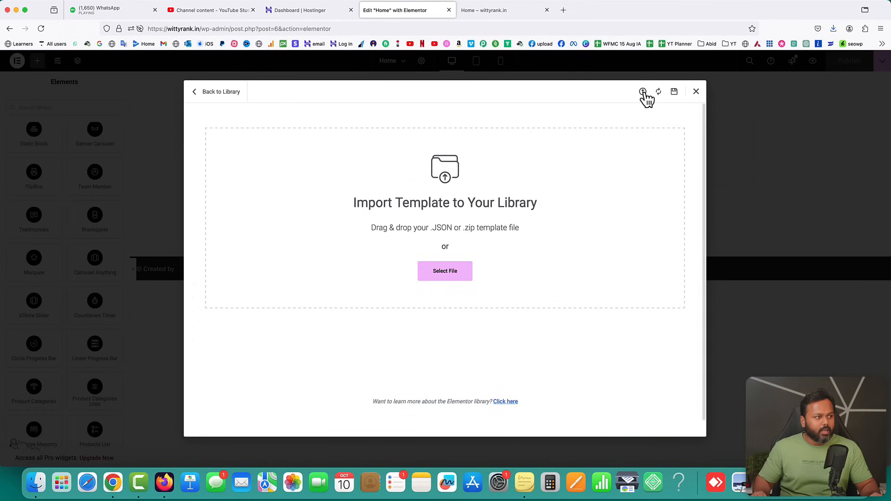
pyautogui.click(445, 273)
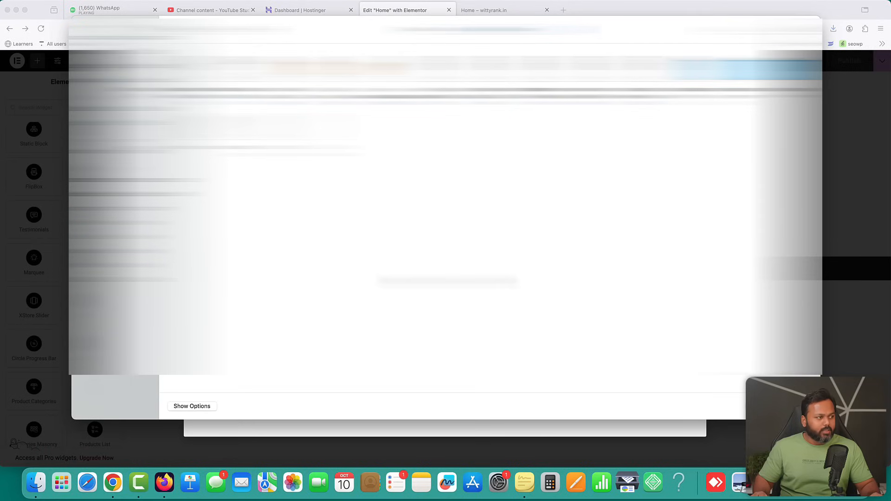
pyautogui.click(492, 112)
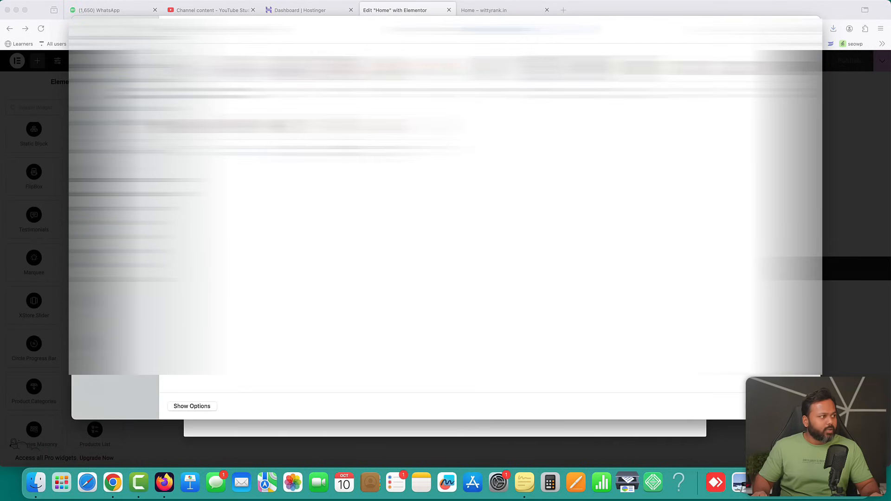
pyautogui.click(188, 74)
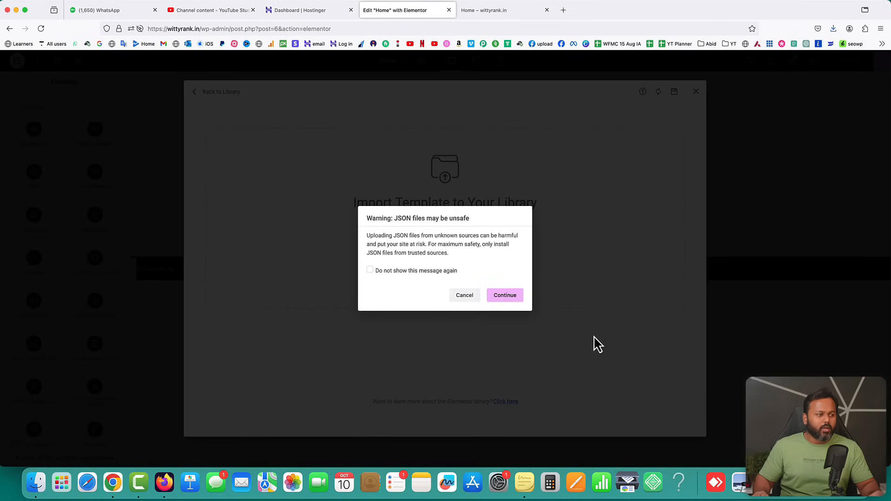
pyautogui.click(512, 299)
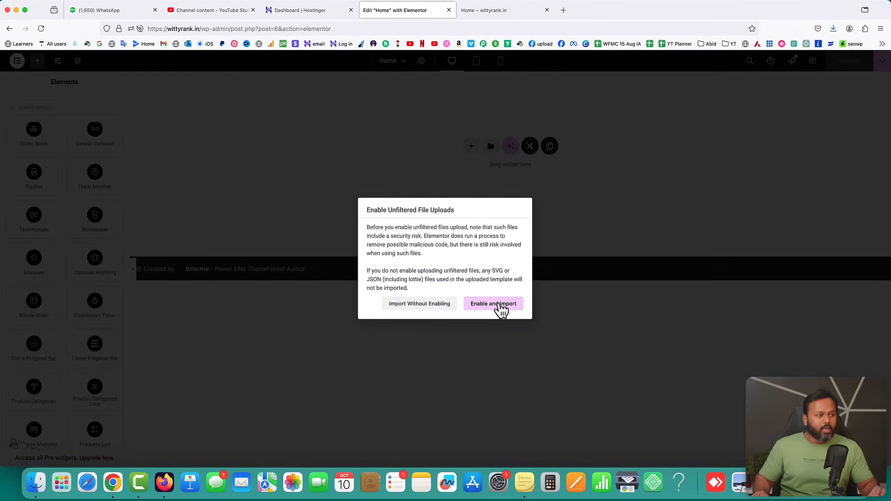
pyautogui.click(493, 306)
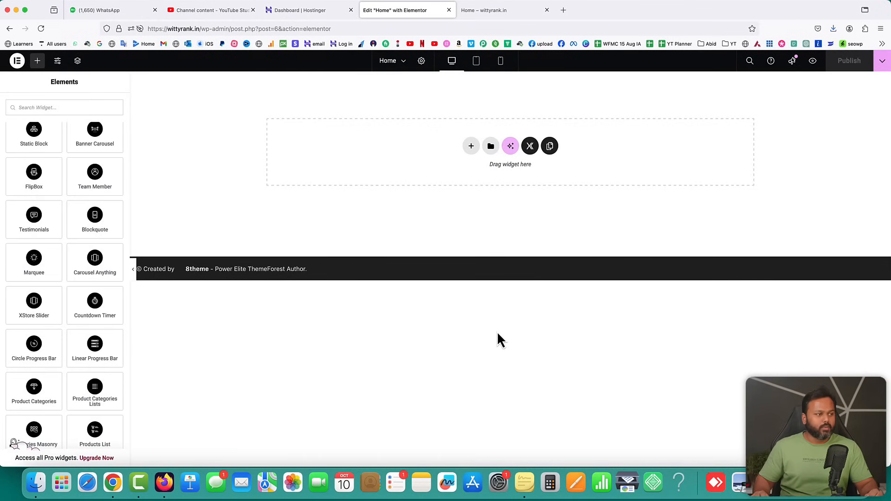
# Insert 'eBook Page Template XStore Theme' from My Templates into the Home page
pyautogui.click(490, 146)
pyautogui.click(472, 99)
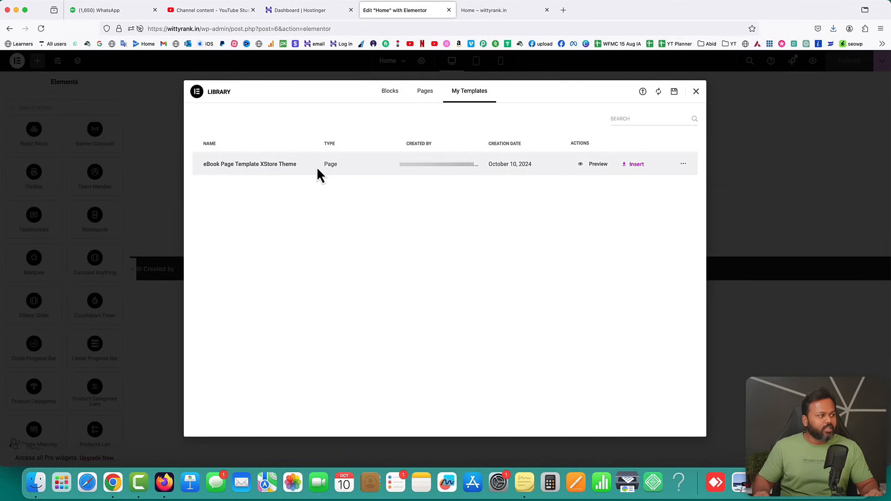
pyautogui.click(635, 165)
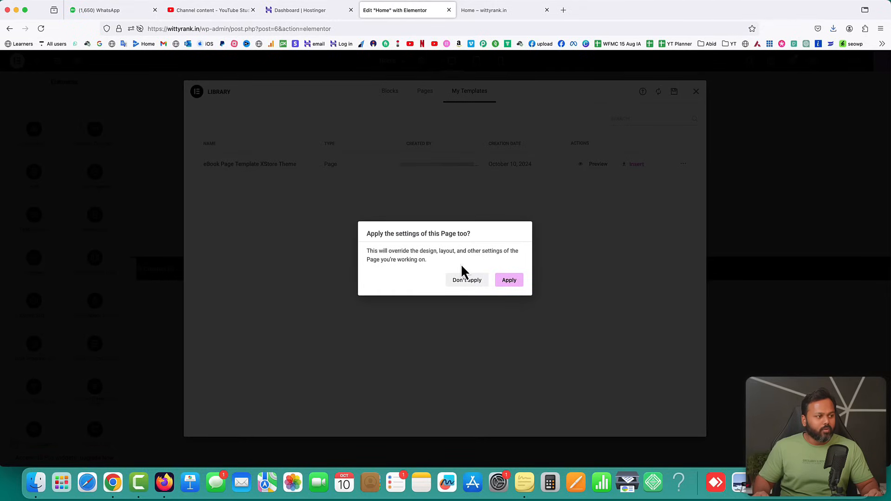
pyautogui.click(509, 281)
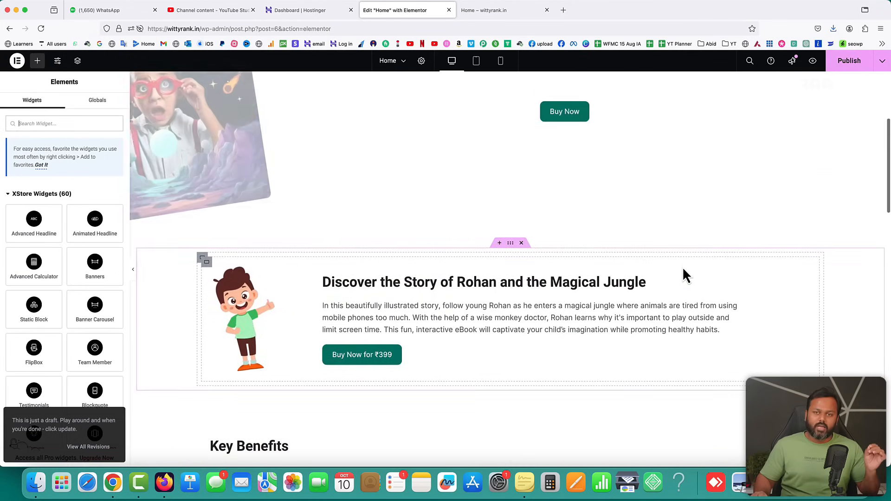
# Scroll through the inserted eBook page, then select the 'A Magical Jungle Adventure' heading for editing
pyautogui.scroll(-20, 686, 275)
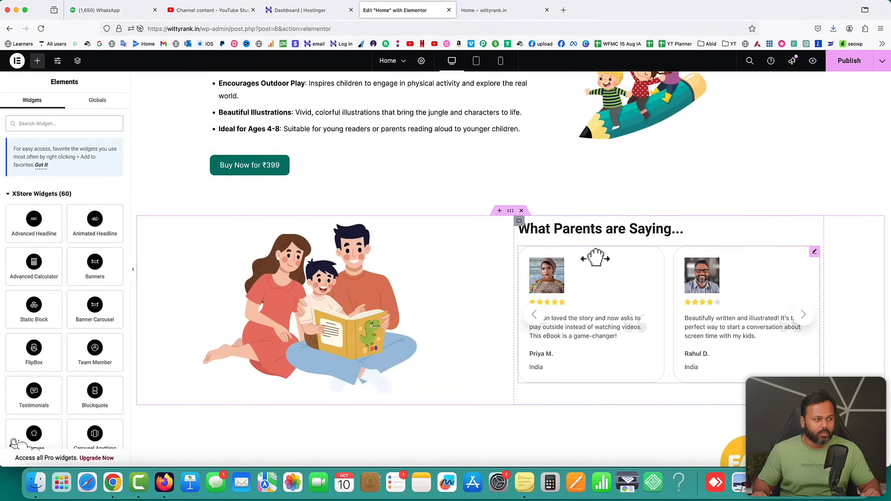
pyautogui.scroll(8, 590, 255)
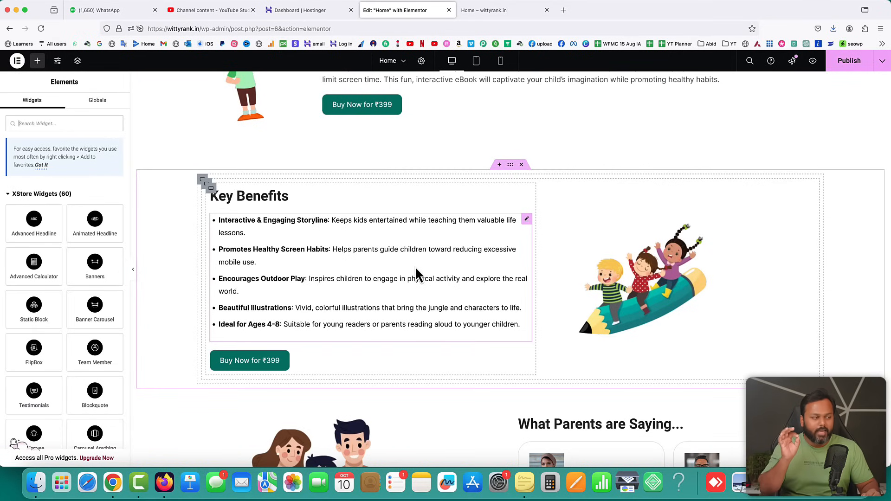
pyautogui.scroll(15, 416, 269)
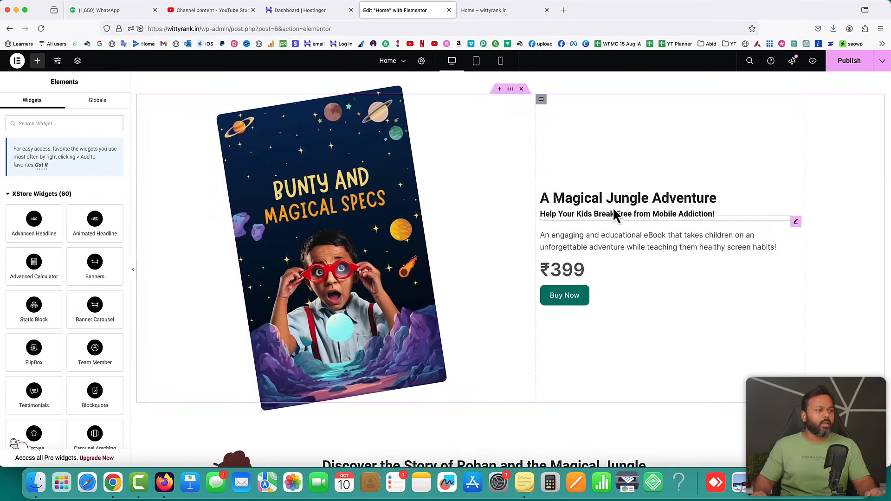
pyautogui.click(564, 198)
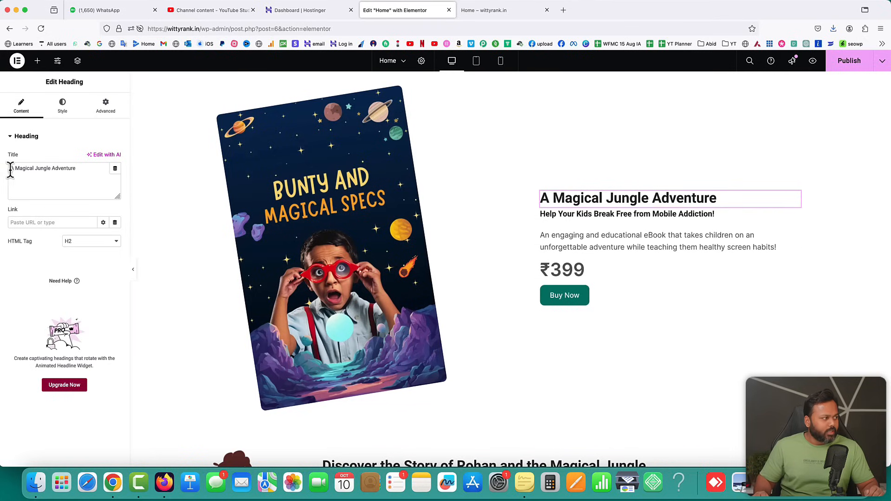
# Replace the hero heading's title text with the author's name
pyautogui.moveTo(82, 168); pyautogui.dragTo(3, 166)
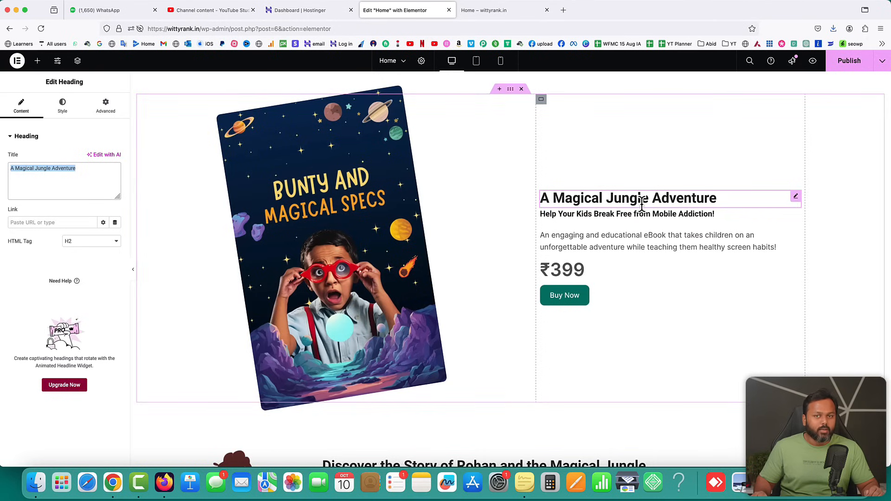
pyautogui.moveTo(83, 172); pyautogui.dragTo(3, 168)
pyautogui.press('super+c')
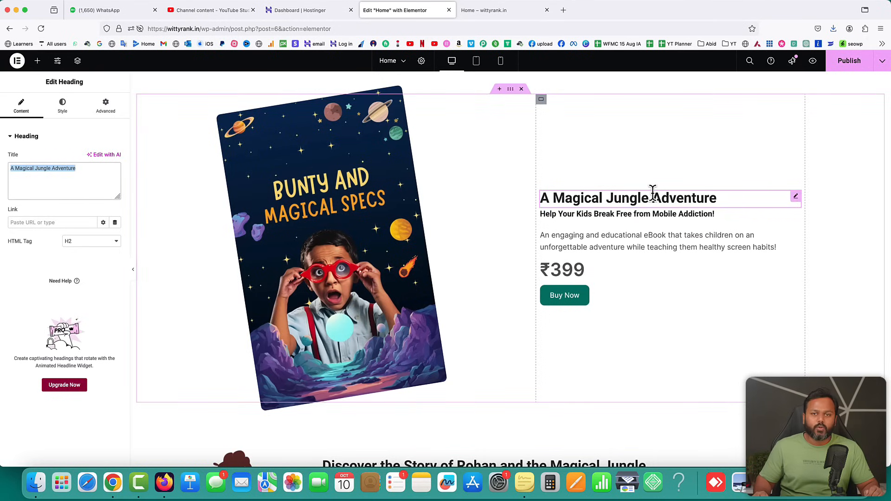
pyautogui.press('BackSpace')
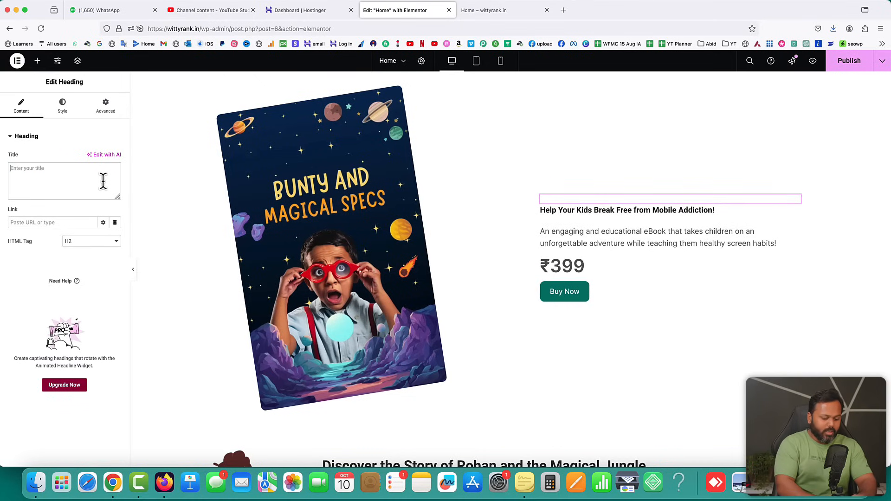
pyautogui.write('Saaddam Kassim')
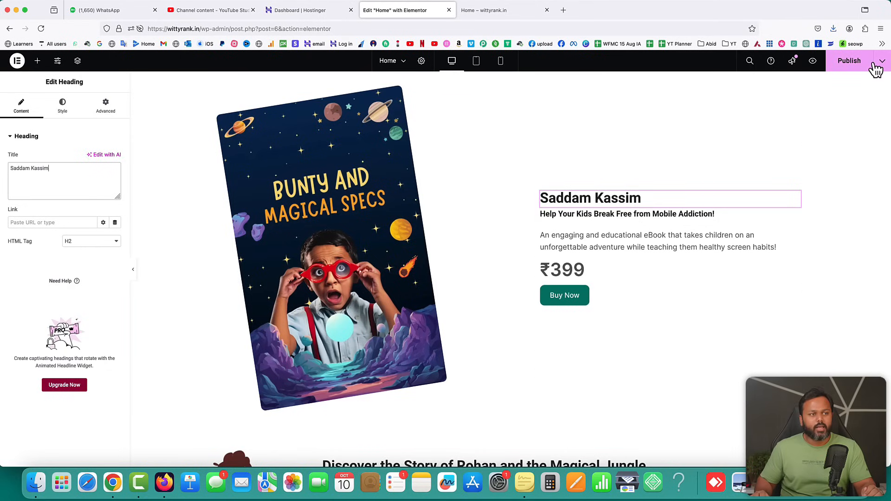
# Publish the Home page and reload the live home page to see the change
pyautogui.click(852, 65)
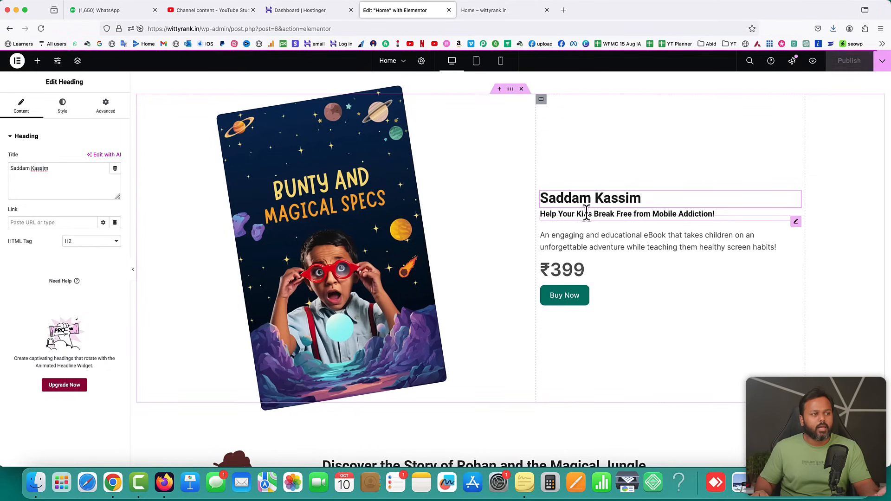
pyautogui.click(487, 10)
pyautogui.click(41, 29)
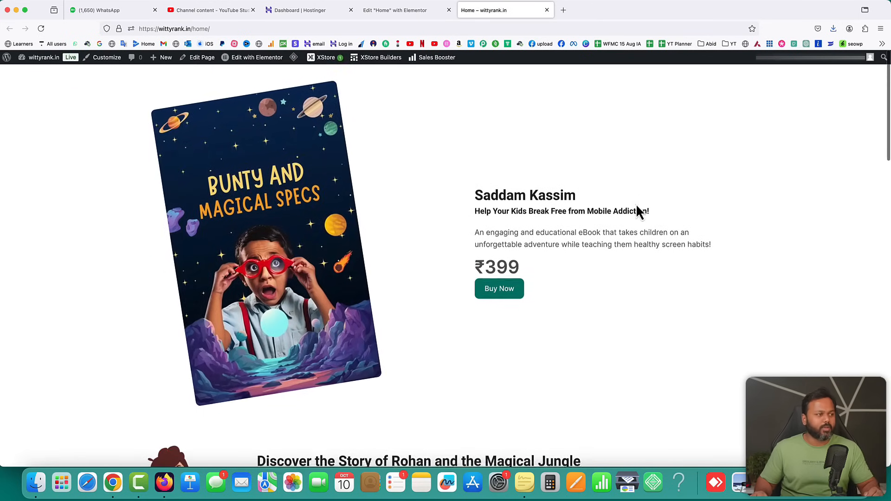
pyautogui.scroll(-4, 644, 271)
pyautogui.scroll(-5, 644, 272)
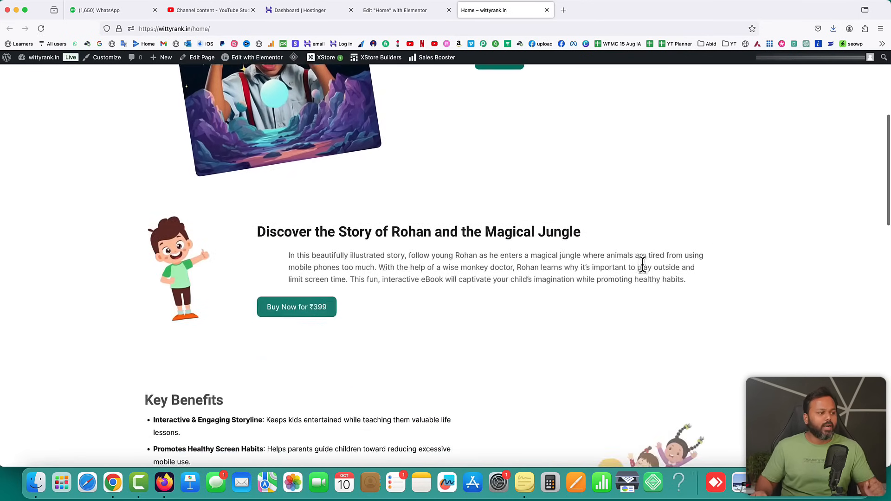
pyautogui.scroll(-1, 646, 274)
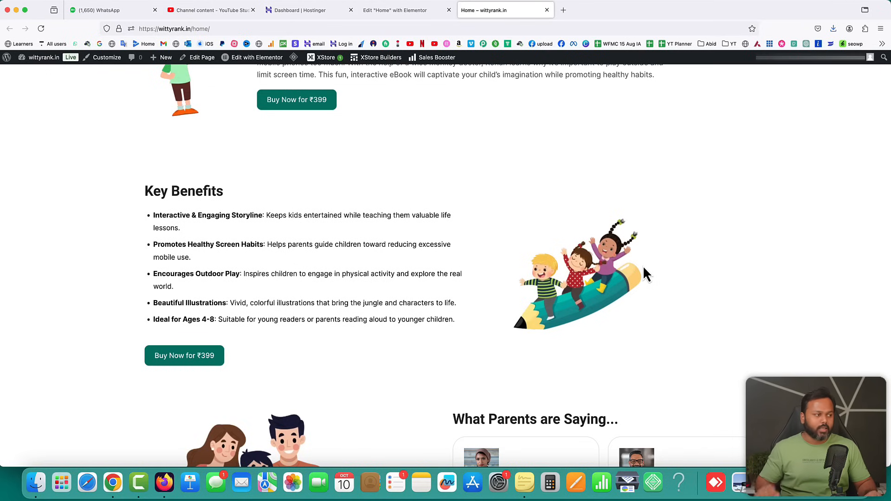
pyautogui.scroll(10, 642, 265)
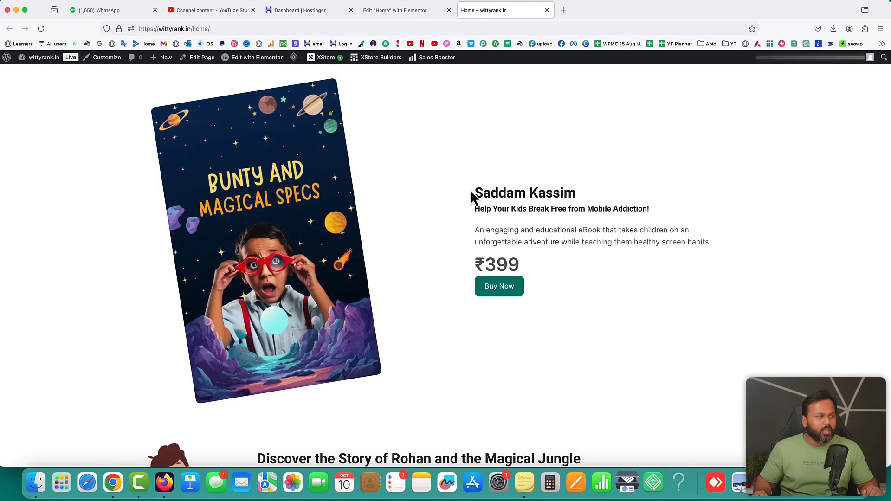
# Back in Elementor, paste 'A Magical Jungle Adventure' over the heading's current title
pyautogui.click(392, 10)
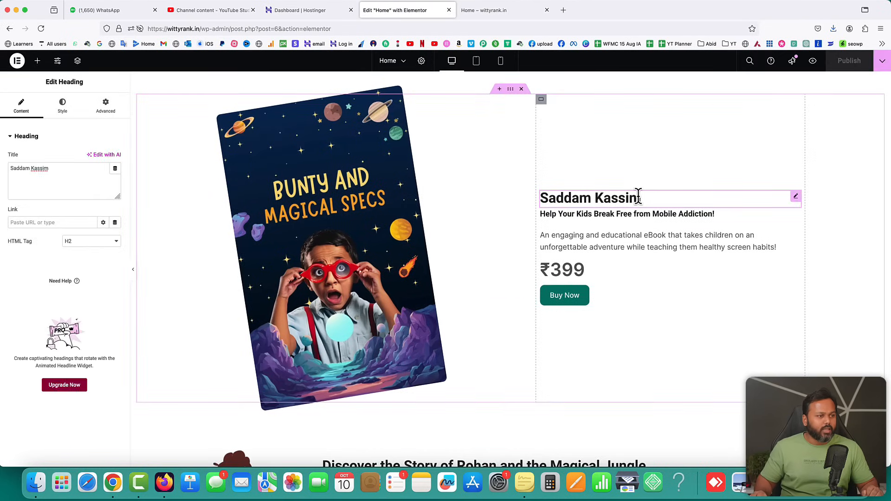
pyautogui.click(58, 175)
pyautogui.press('super+a')
pyautogui.press('super+v')
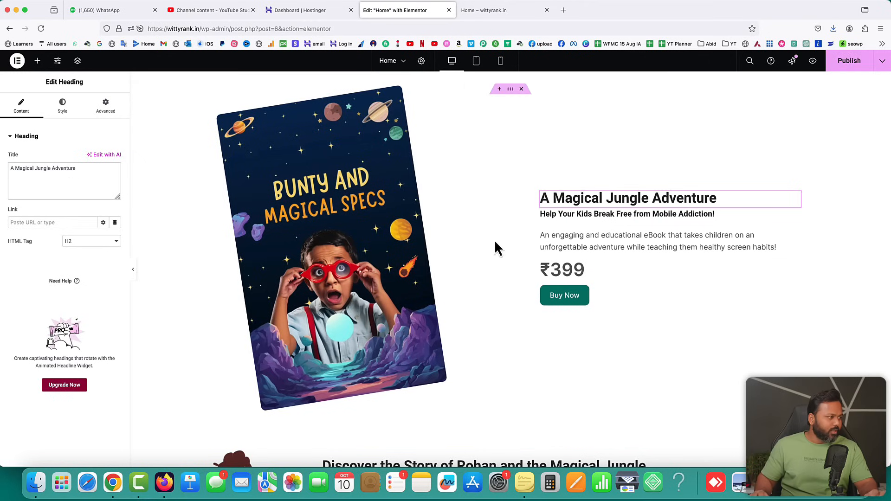
# Publish the heading change and refresh the live home page
pyautogui.click(849, 61)
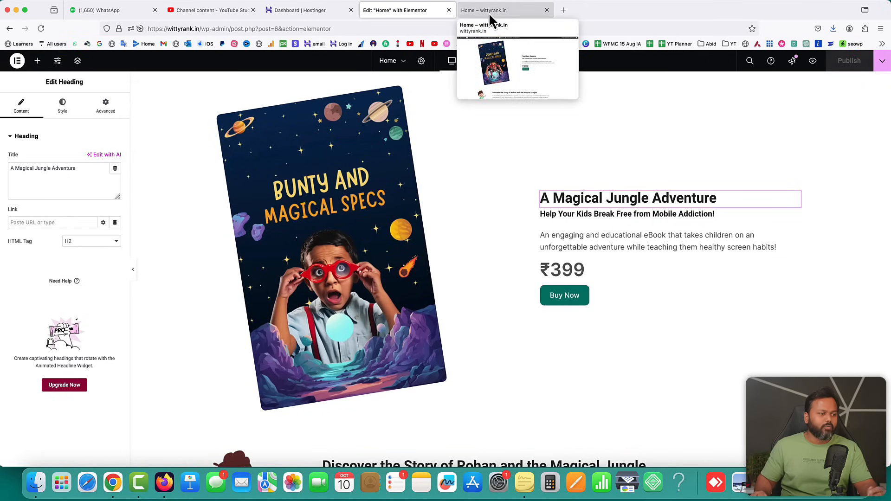
pyautogui.click(489, 11)
pyautogui.click(40, 28)
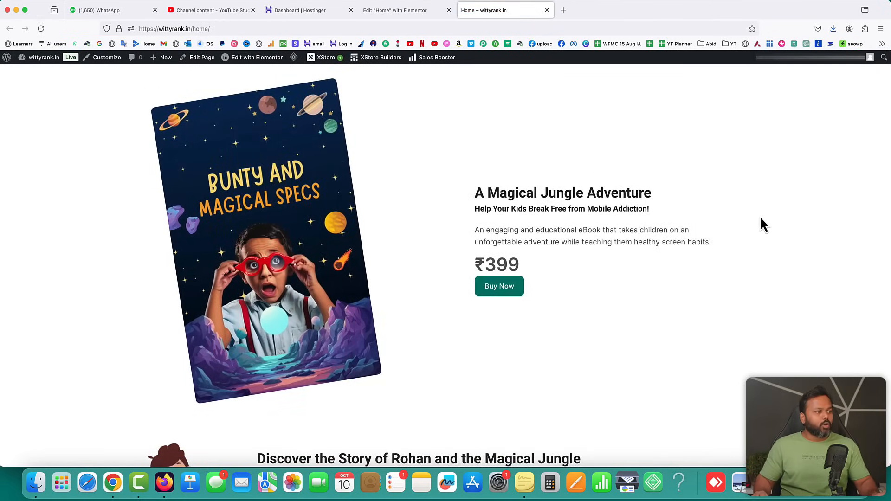
# On the live page, check the new heading and hero description, and test the Buy Now button
pyautogui.moveTo(473, 199); pyautogui.dragTo(658, 204)
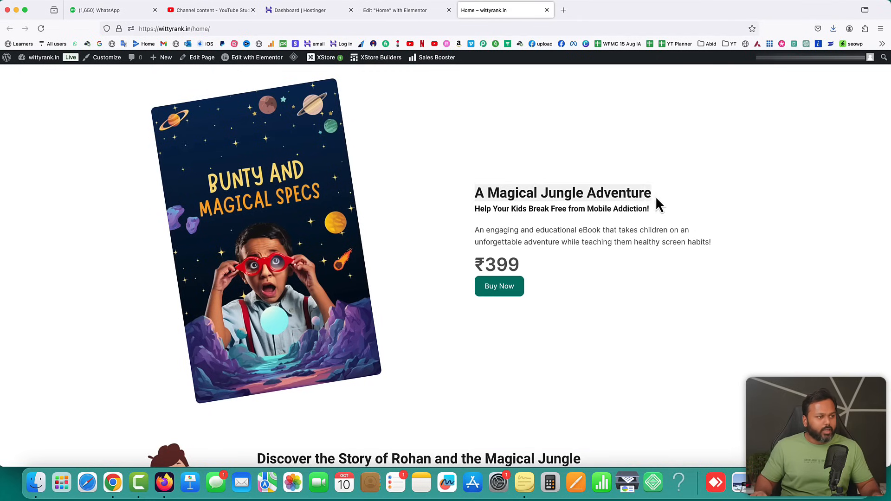
pyautogui.click(516, 209)
pyautogui.moveTo(536, 231); pyautogui.dragTo(632, 257)
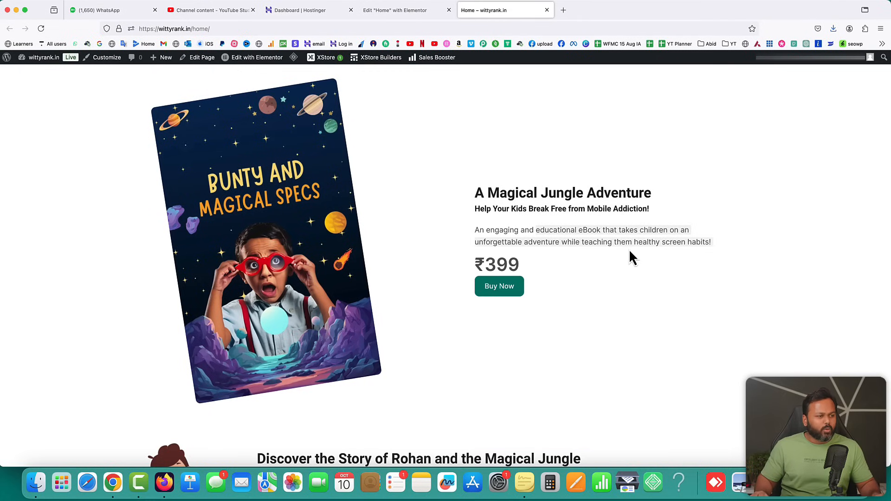
pyautogui.click(504, 295)
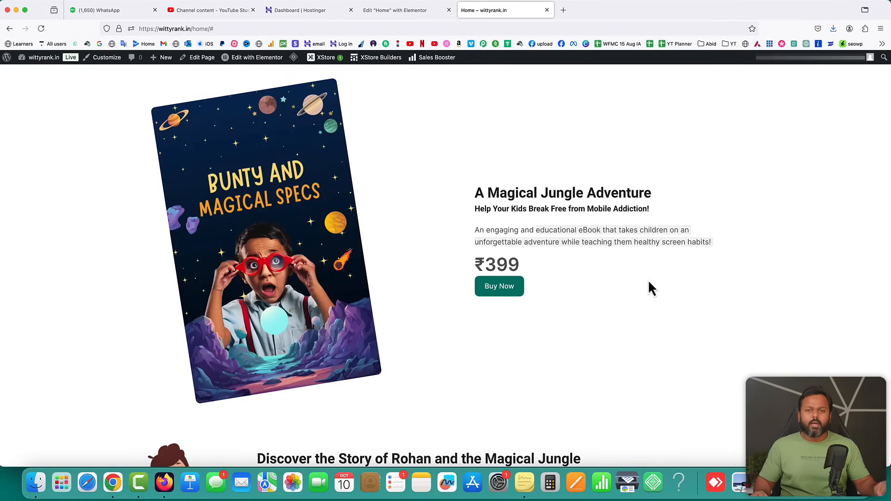
# Review the live page down to the footer credit line, then return to the Elementor editor
pyautogui.scroll(-5, 649, 282)
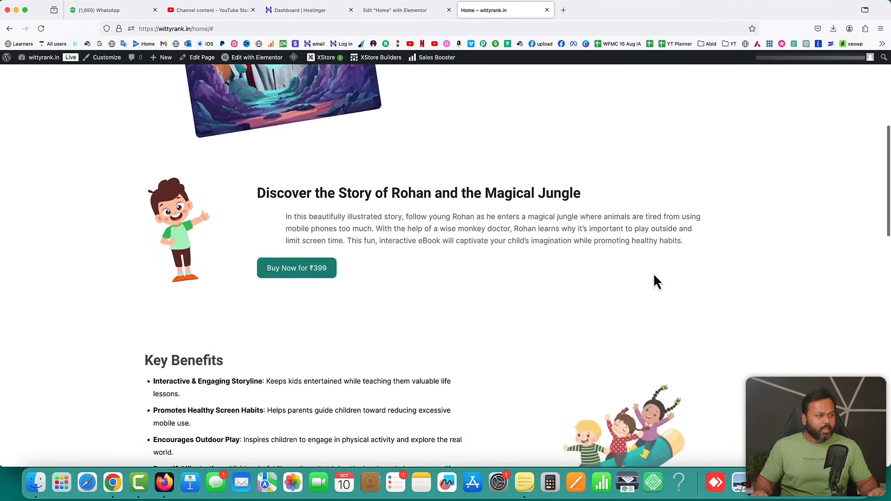
pyautogui.scroll(-5, 529, 299)
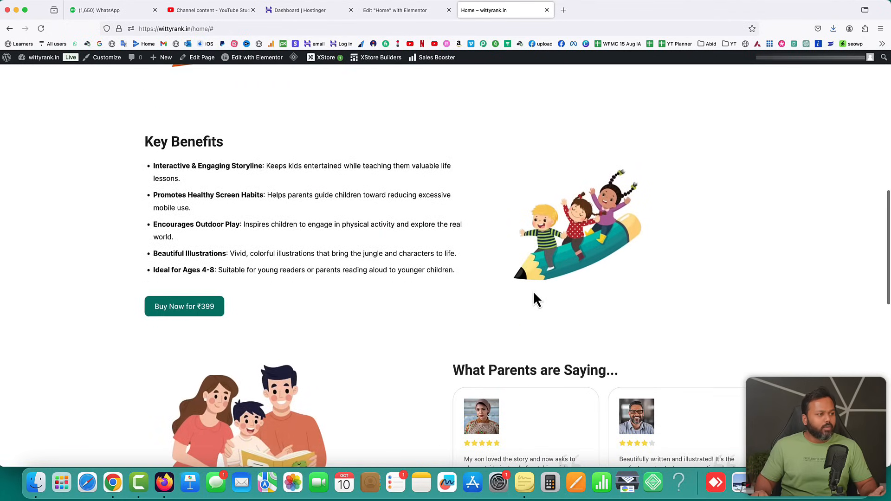
pyautogui.scroll(-4, 623, 271)
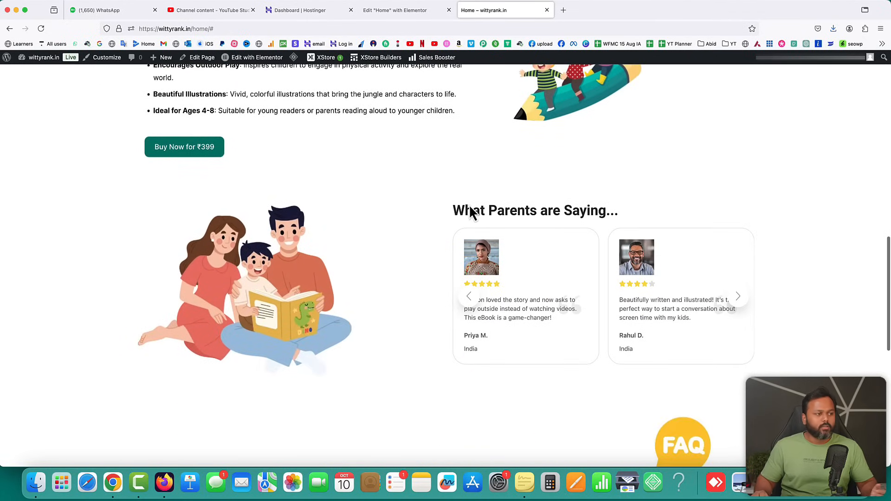
pyautogui.scroll(-5, 603, 250)
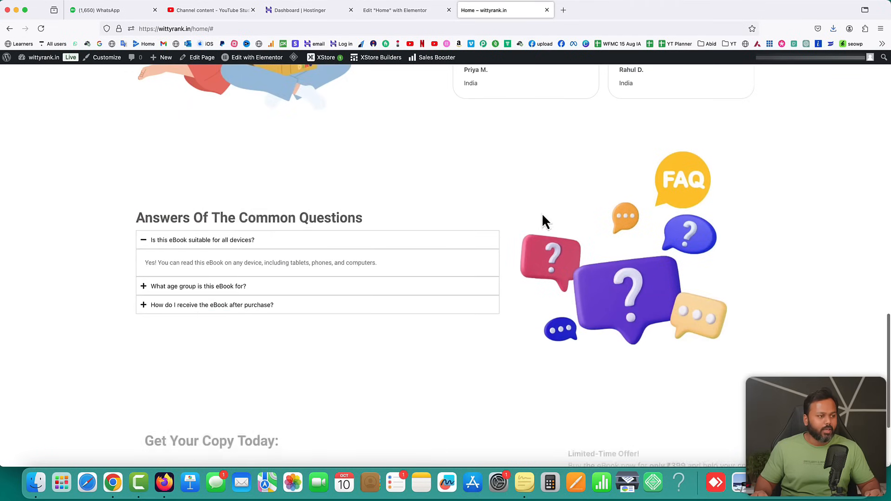
pyautogui.scroll(-3, 332, 253)
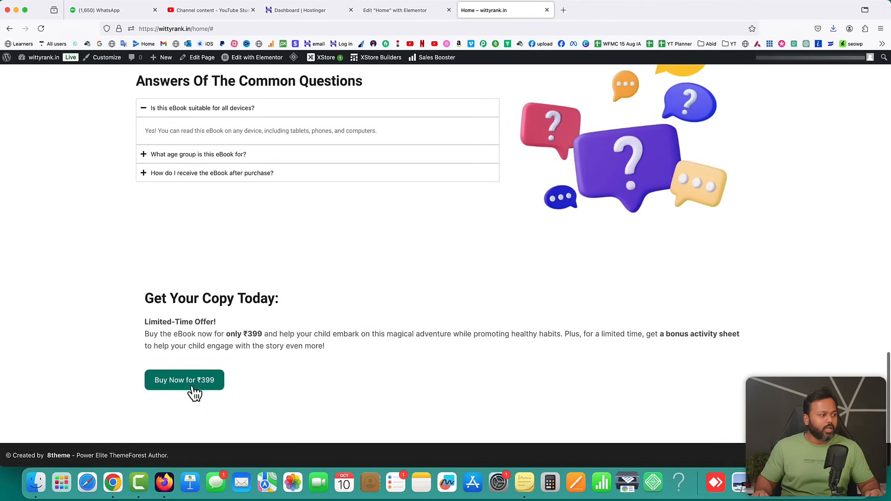
pyautogui.scroll(20, 515, 310)
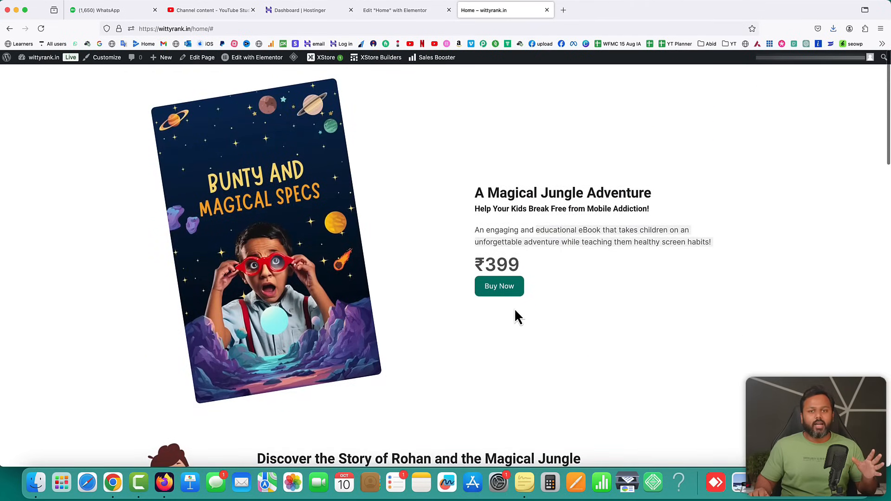
pyautogui.click(438, 124)
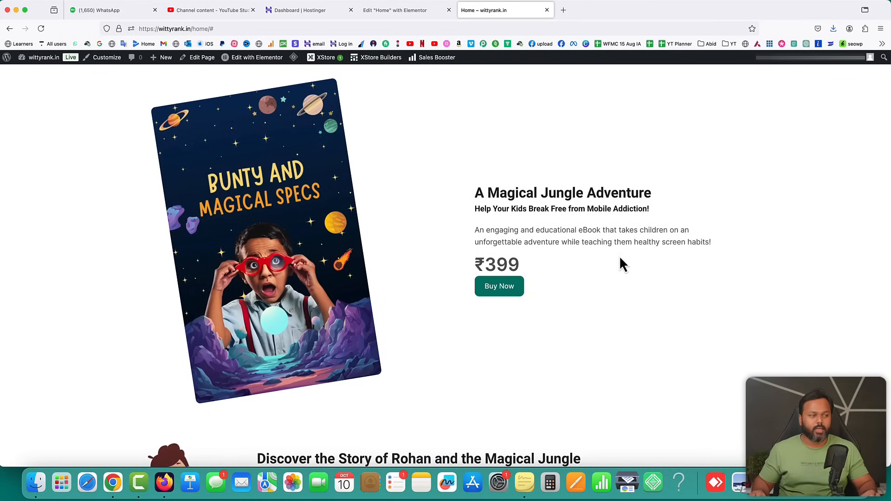
pyautogui.scroll(-20, 622, 263)
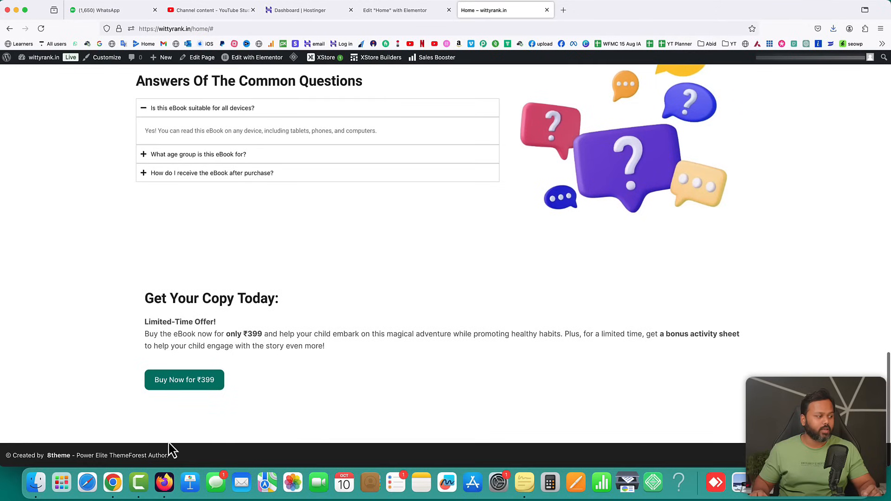
pyautogui.moveTo(173, 462); pyautogui.dragTo(6, 457)
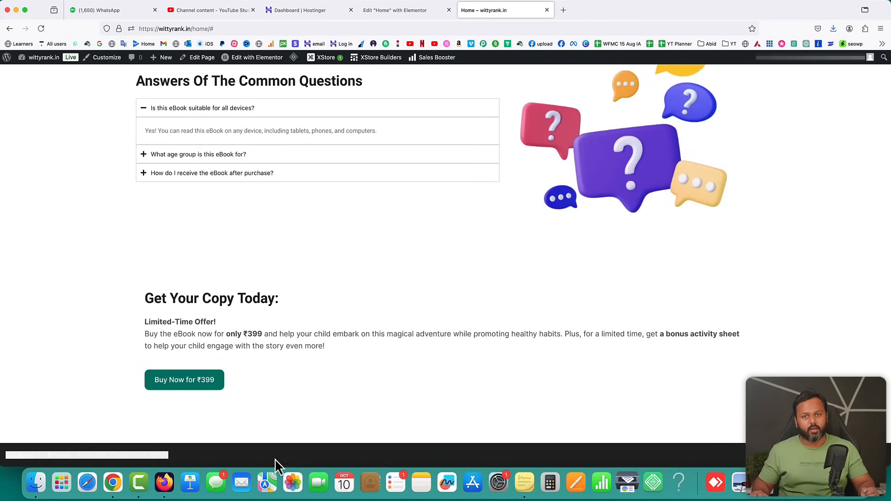
pyautogui.click(409, 13)
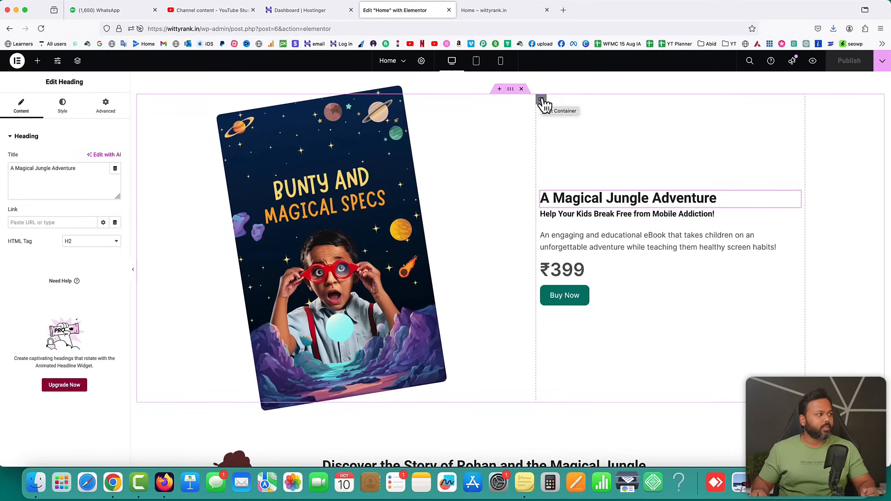
# Exit Elementor to the Home page's block editor and head back to the WordPress admin area
pyautogui.click(18, 61)
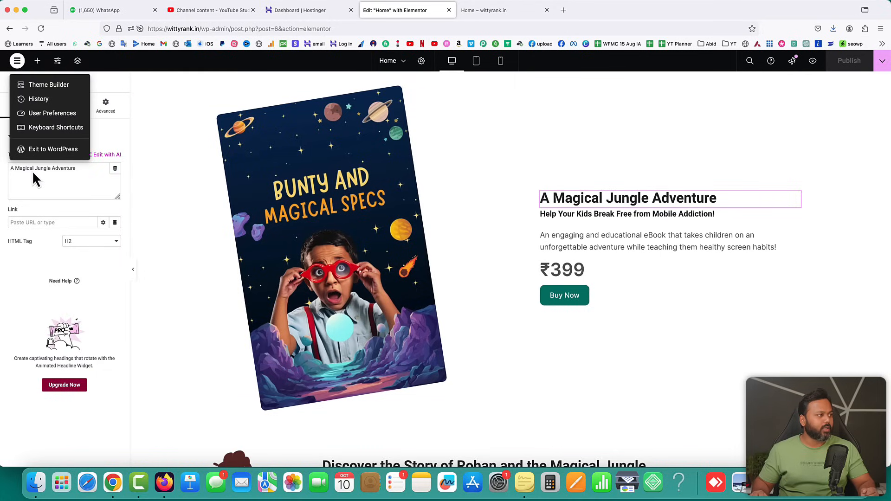
pyautogui.click(45, 151)
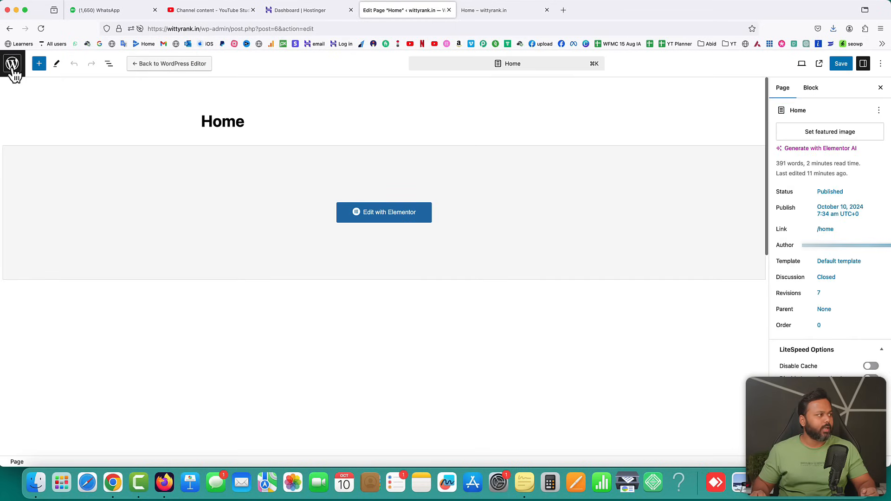
pyautogui.click(13, 65)
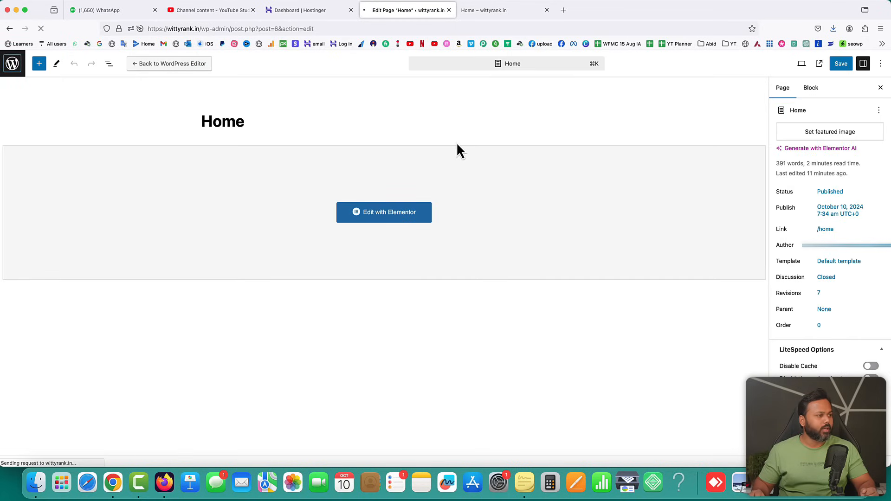
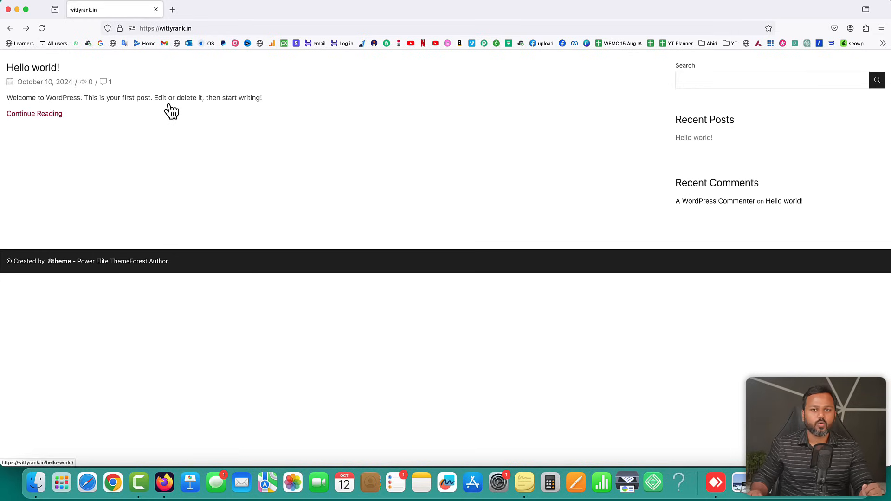
# Go to wittyrank.in/wp-admin and log in with the saved credentials
pyautogui.click(199, 27)
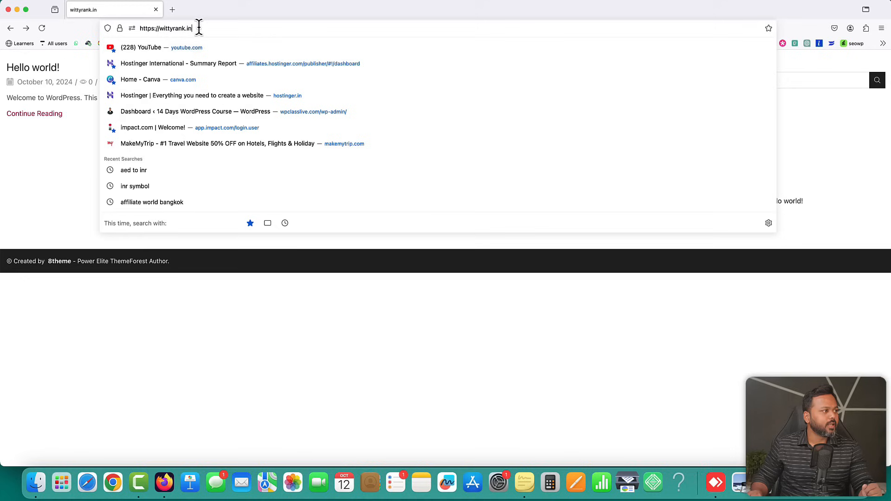
pyautogui.click(199, 26)
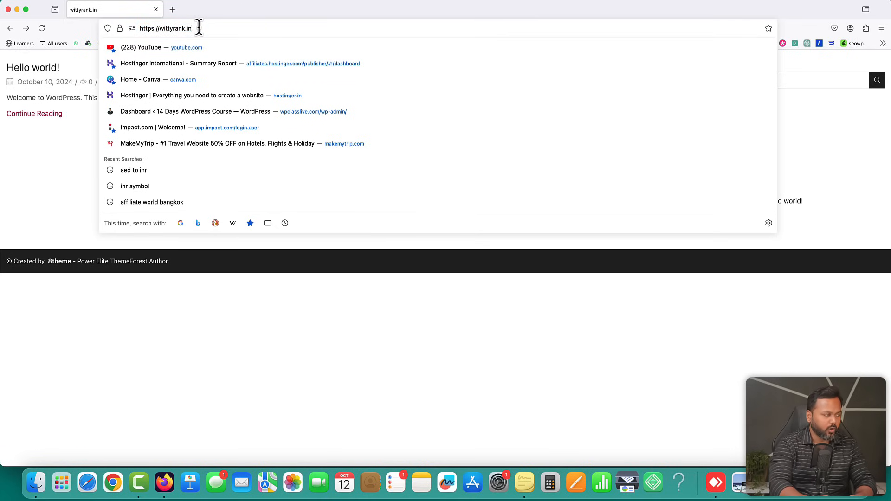
pyautogui.write('/w')
pyautogui.press('Right')
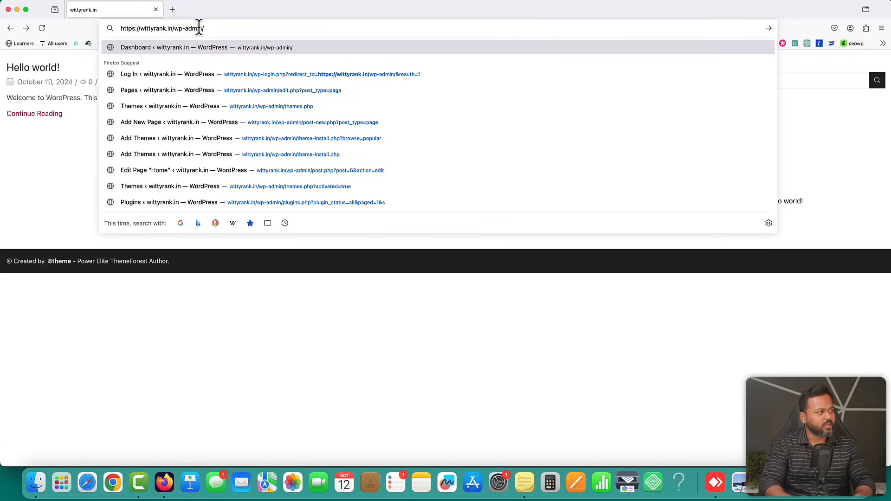
pyautogui.press('Return')
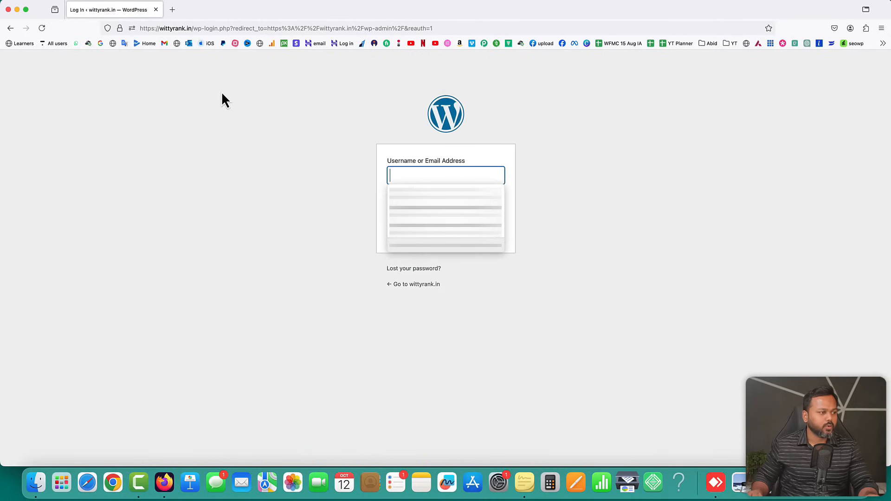
pyautogui.click(444, 212)
pyautogui.click(490, 237)
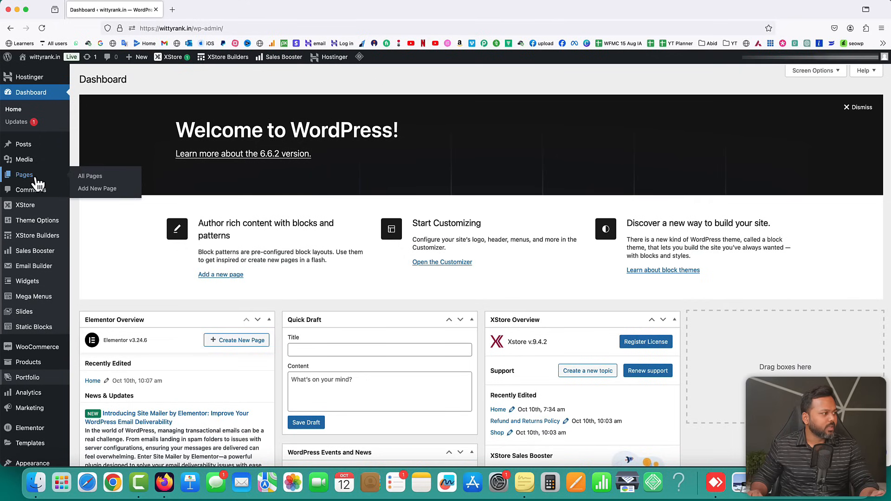
# Open the Pages list and the Home page's live view in new tabs
pyautogui.rightClick(35, 175)
pyautogui.click(53, 181)
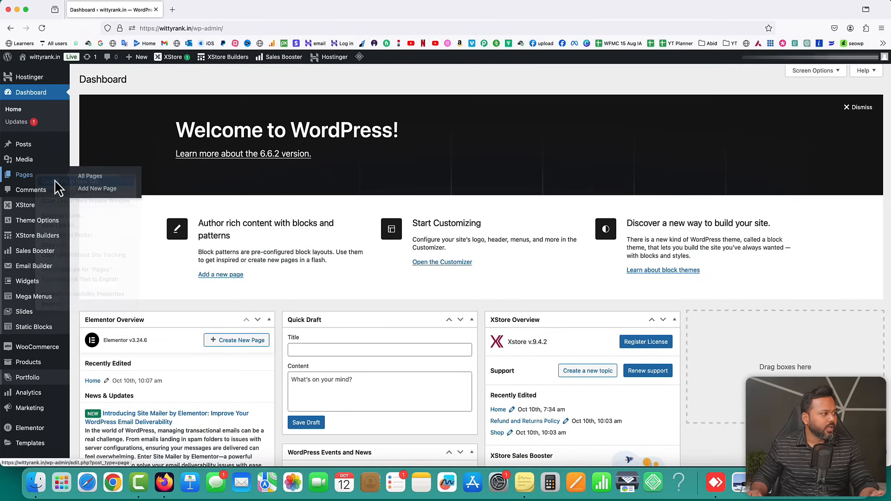
pyautogui.click(204, 9)
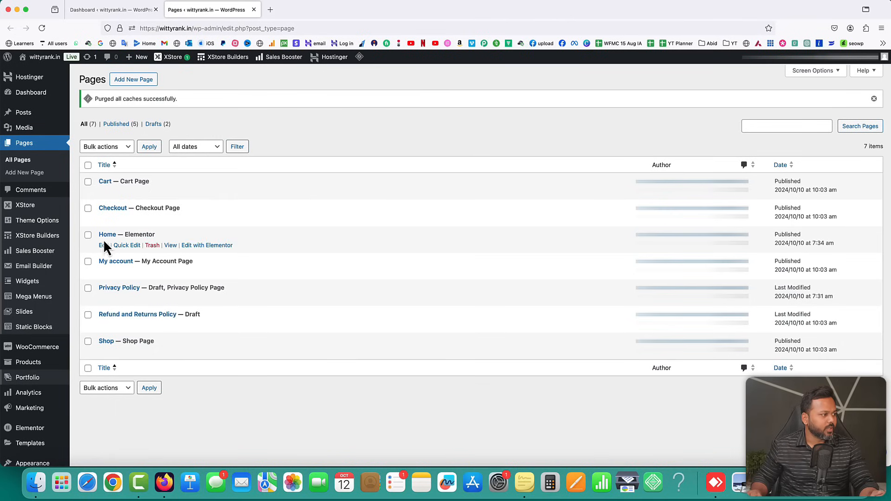
pyautogui.rightClick(171, 246)
pyautogui.click(205, 251)
pyautogui.click(310, 9)
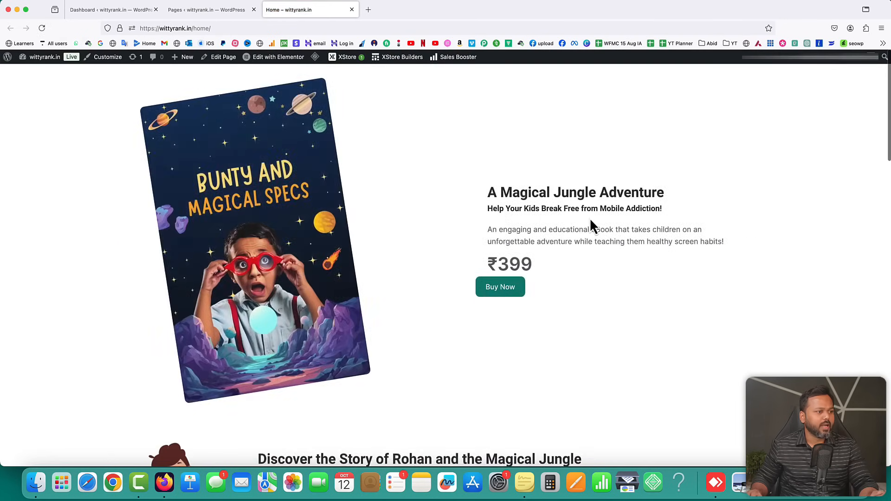
pyautogui.scroll(-4, 642, 234)
pyautogui.scroll(5, 455, 161)
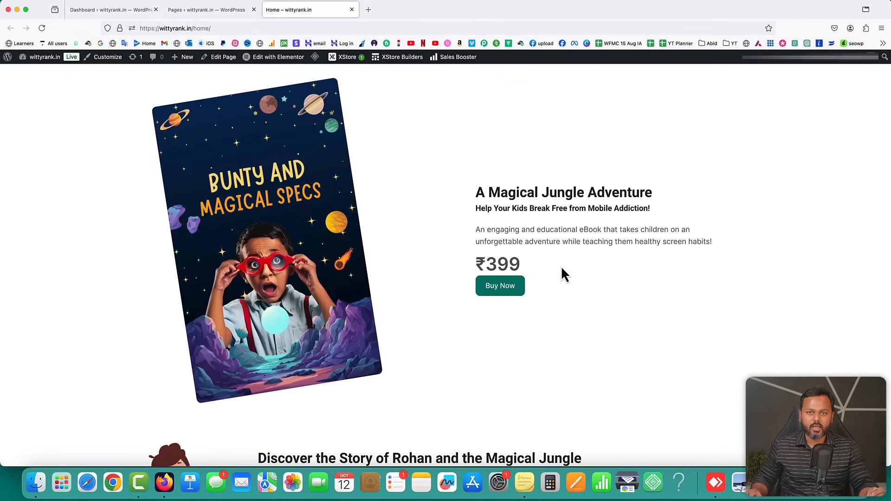
# Compare the site root wittyrank.in, which still shows the blog, with wittyrank.in/home/
pyautogui.click(200, 29)
pyautogui.moveTo(193, 28); pyautogui.dragTo(215, 28)
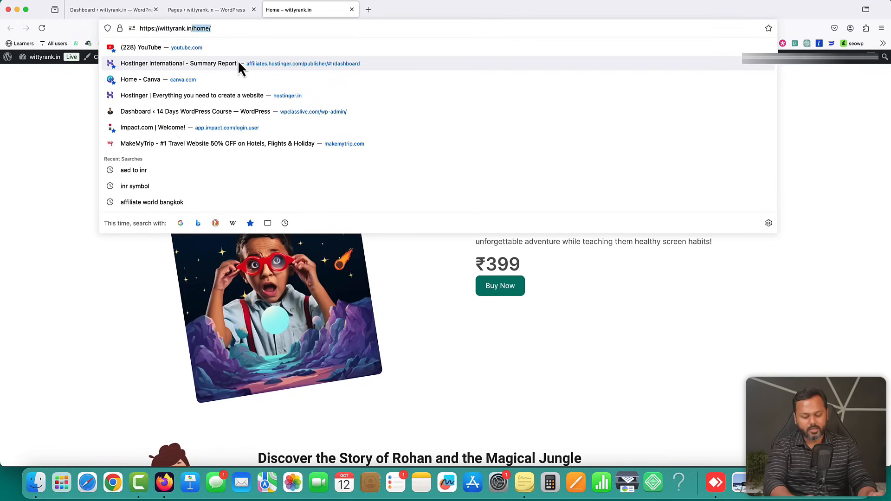
pyautogui.press('BackSpace')
pyautogui.press('BackSpace')
pyautogui.press('Return')
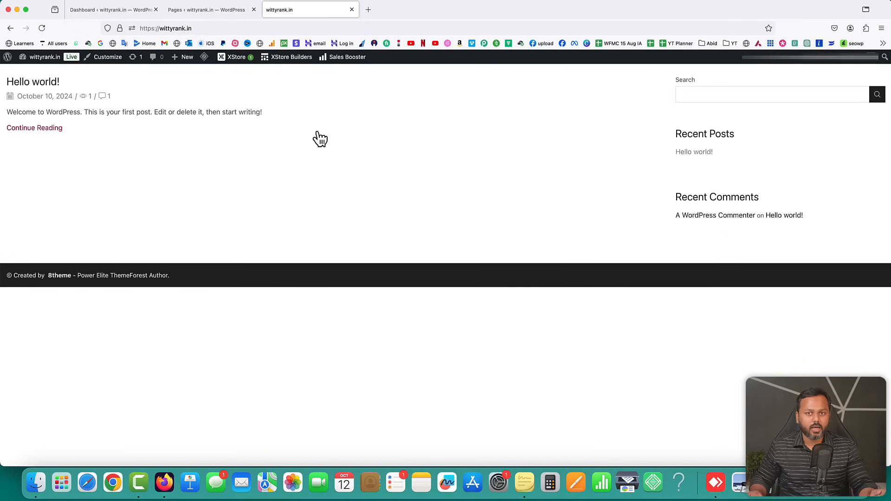
pyautogui.click(201, 28)
pyautogui.click(202, 28)
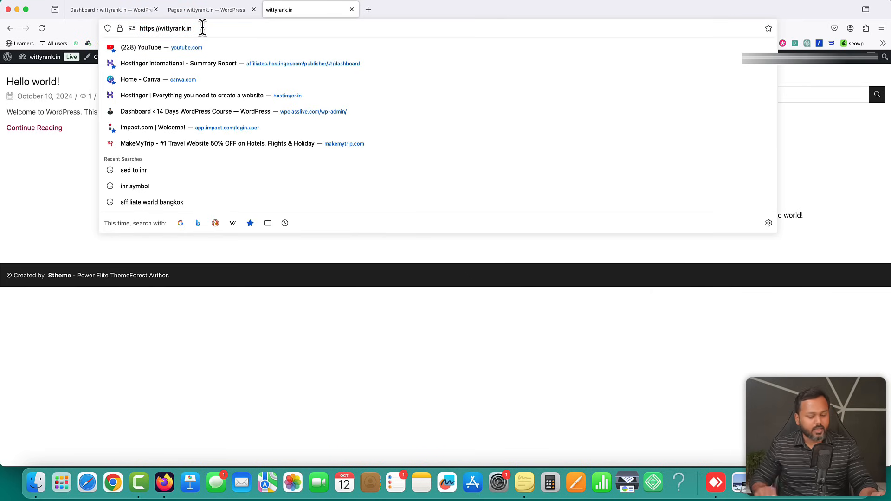
pyautogui.write('/home/')
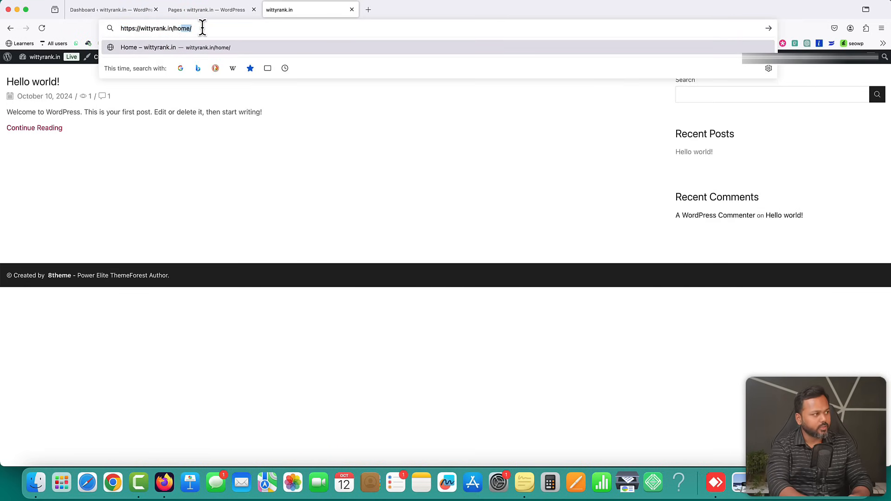
pyautogui.press('Return')
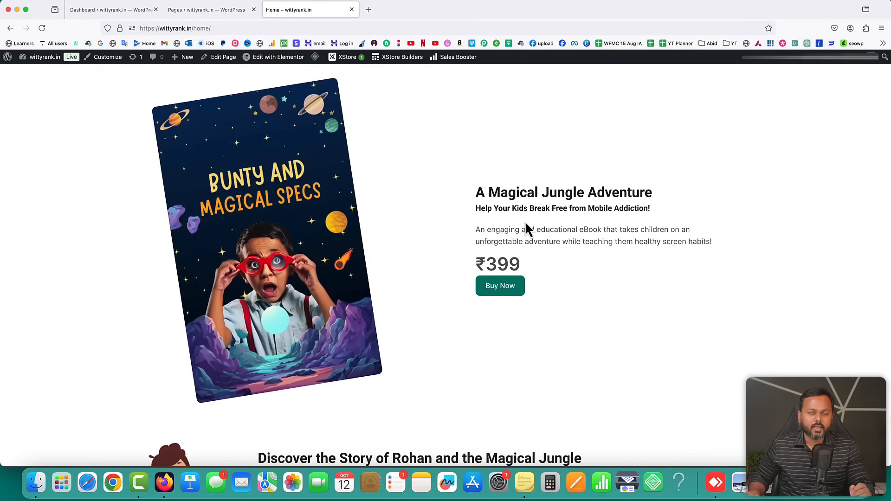
pyautogui.doubleClick(163, 28)
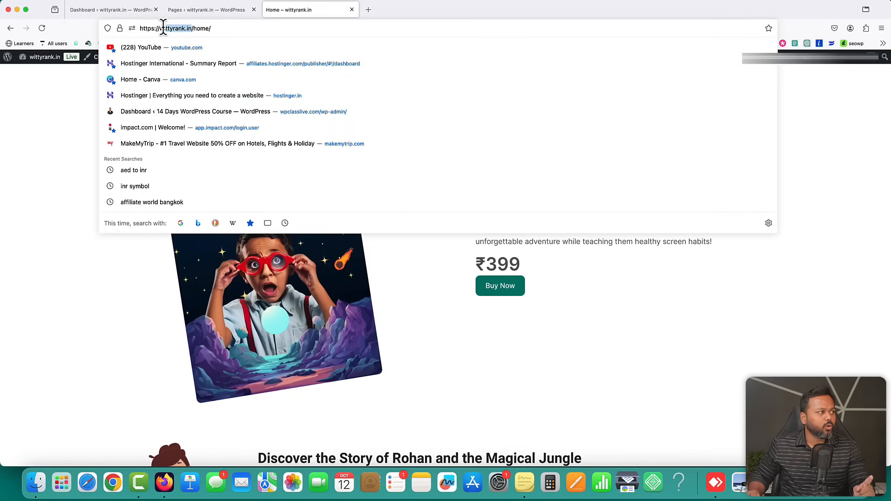
pyautogui.click(603, 302)
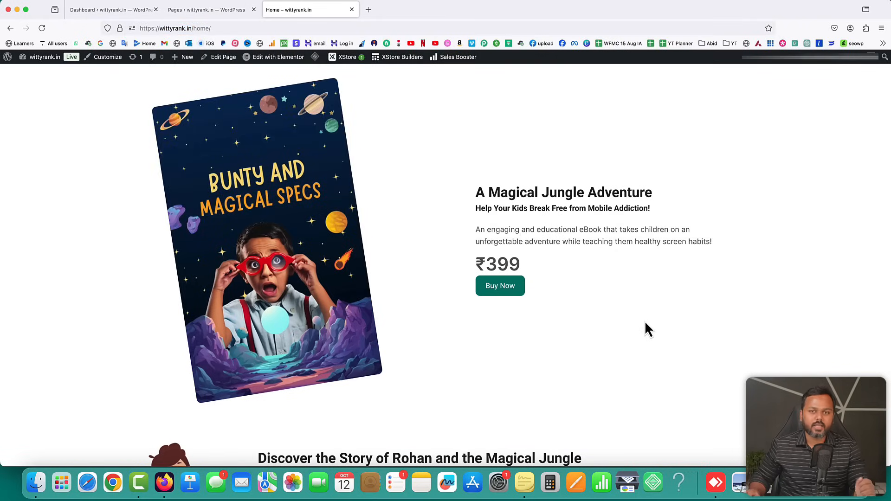
# Close the Pages tab and open Settings > Reading in the admin
pyautogui.click(197, 12)
pyautogui.click(254, 9)
pyautogui.click(131, 10)
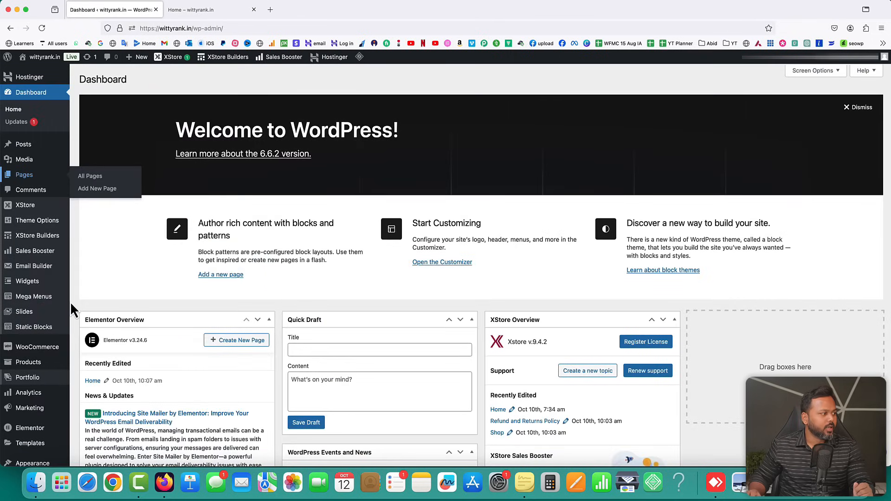
pyautogui.scroll(-6, 75, 295)
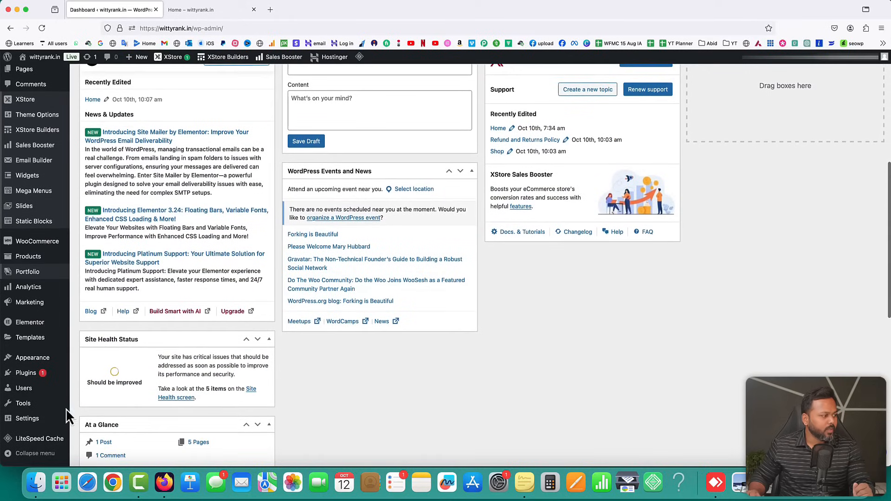
pyautogui.moveTo(35, 423)
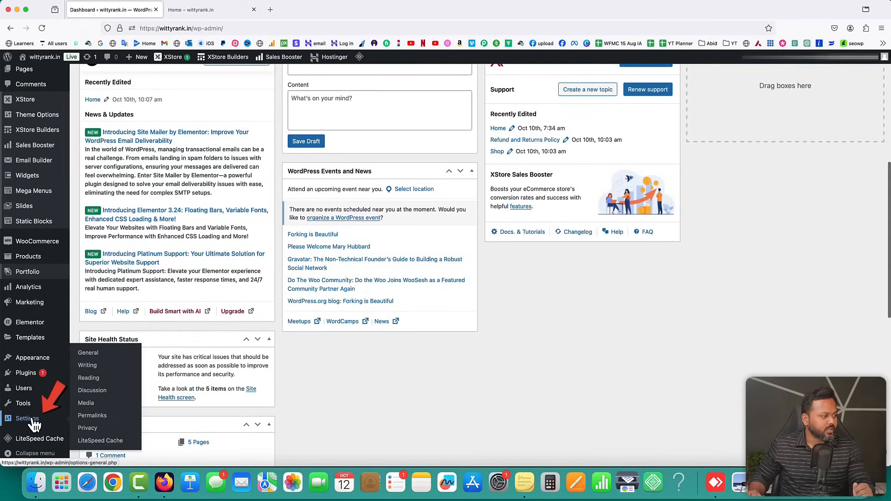
pyautogui.click(93, 380)
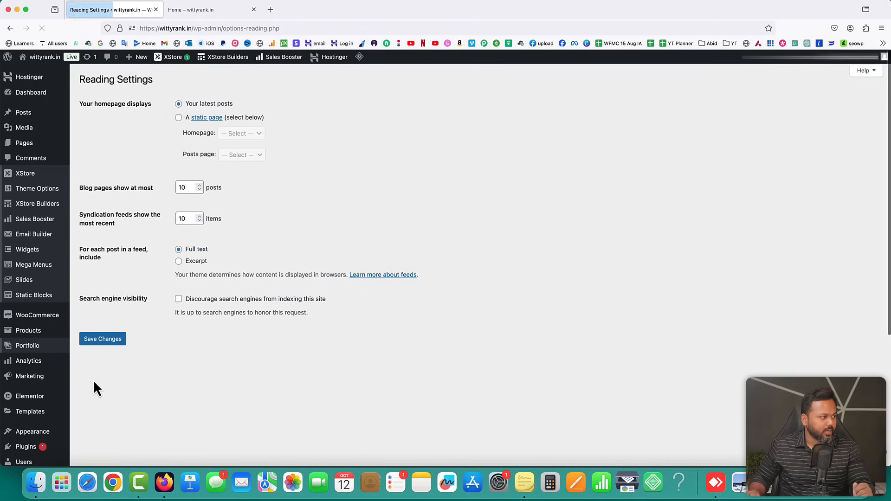
pyautogui.moveTo(79, 103); pyautogui.dragTo(145, 103)
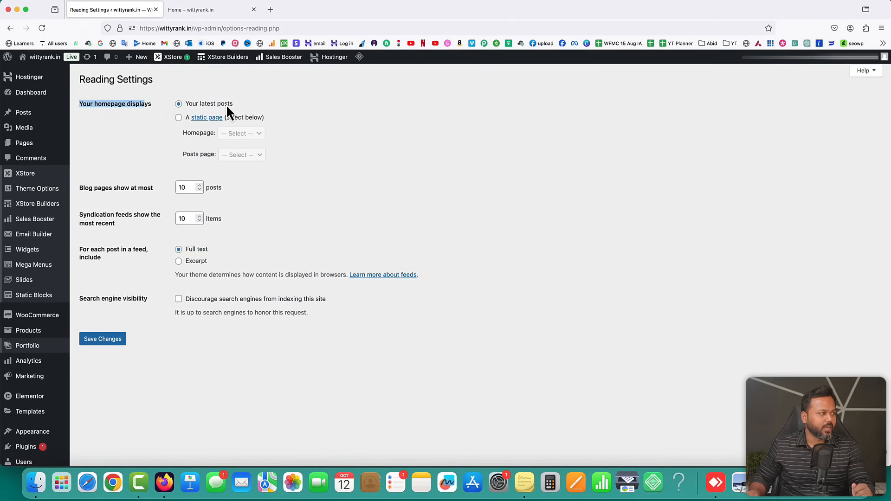
# Load wittyrank.in in a new tab to see the current front page
pyautogui.click(204, 10)
pyautogui.click(270, 10)
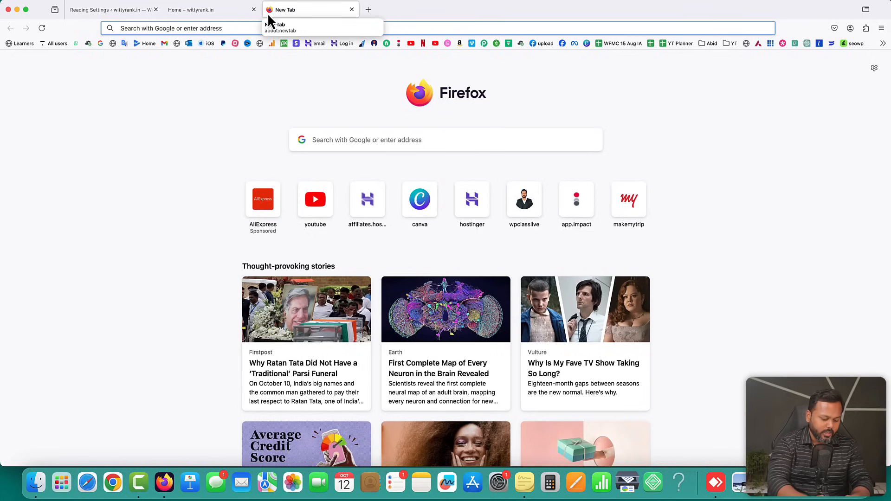
pyautogui.write('wittyrank.in')
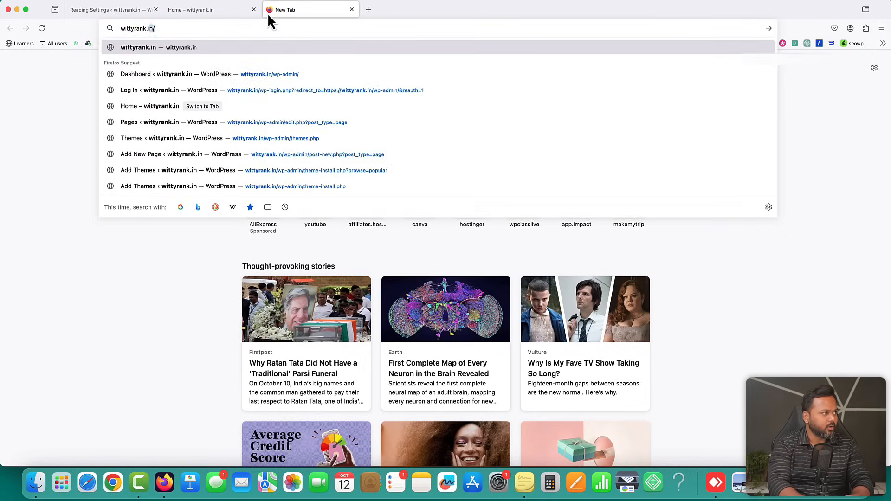
pyautogui.press('Return')
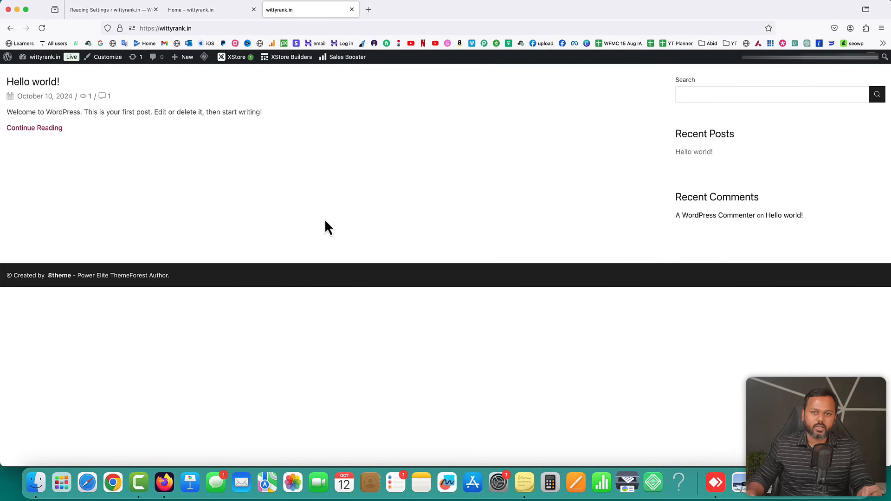
# Set the homepage to display a static page, Home, and save the changes
pyautogui.click(122, 9)
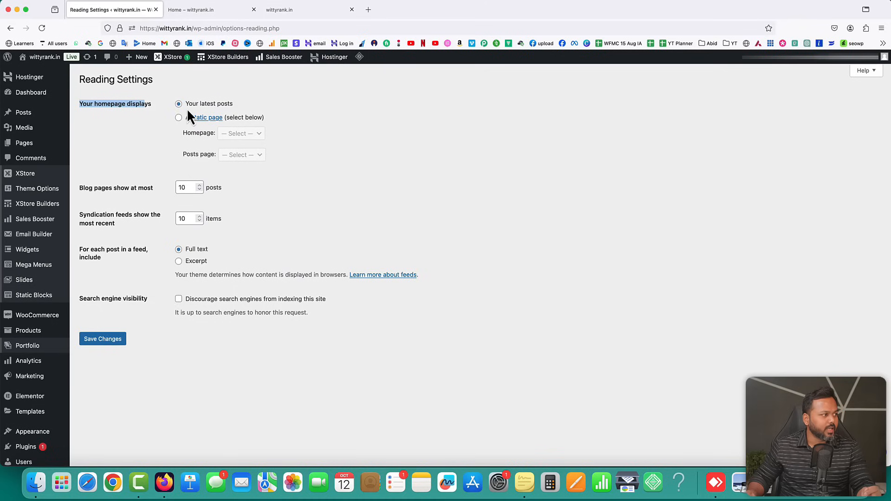
pyautogui.moveTo(185, 104); pyautogui.dragTo(220, 105)
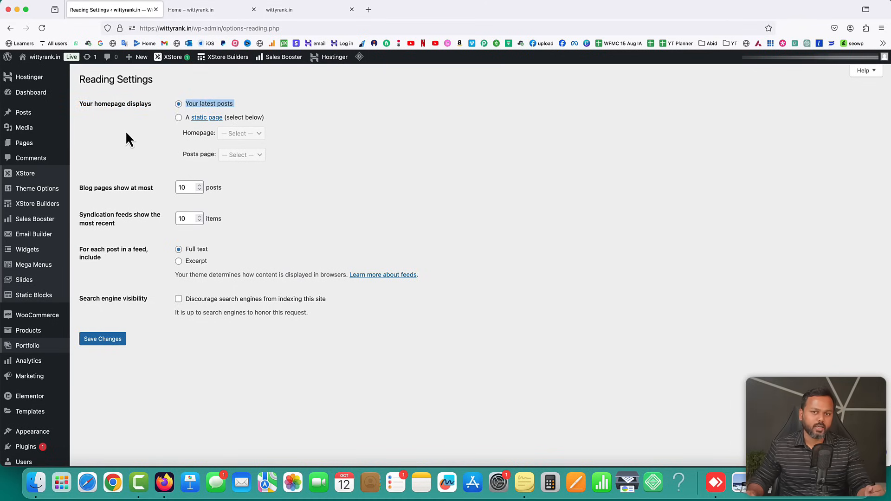
pyautogui.click(179, 119)
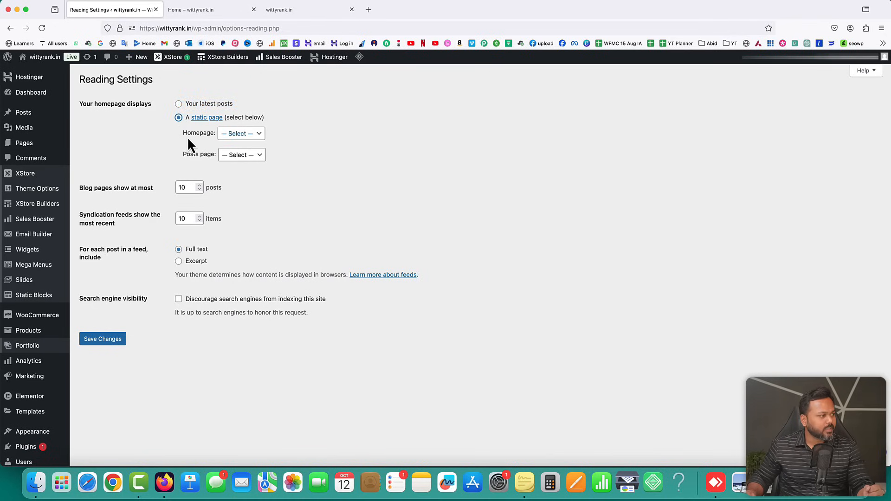
pyautogui.click(248, 134)
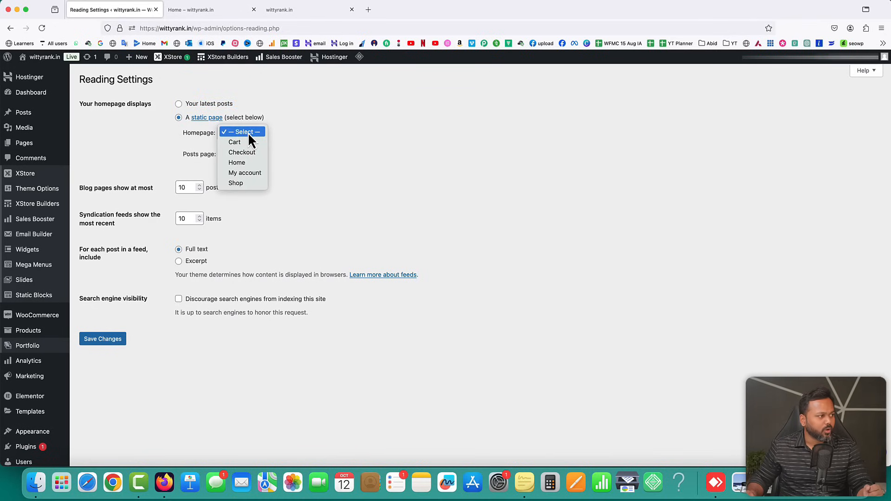
pyautogui.click(246, 163)
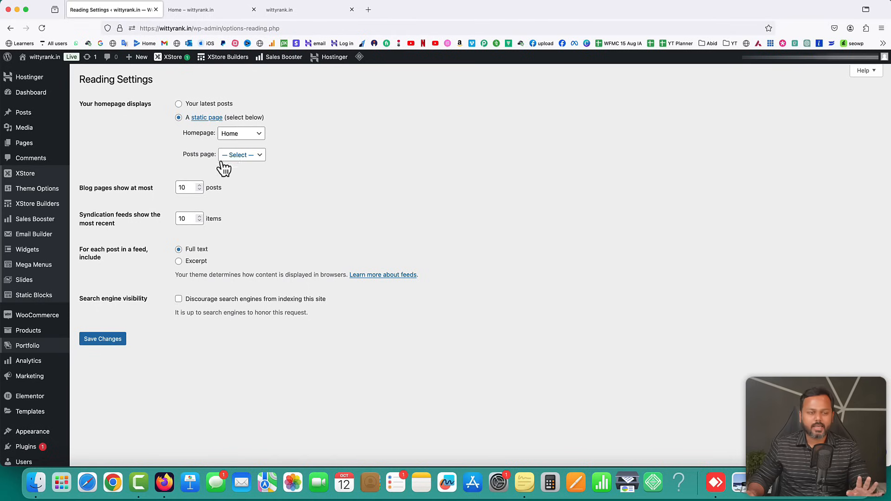
pyautogui.click(109, 341)
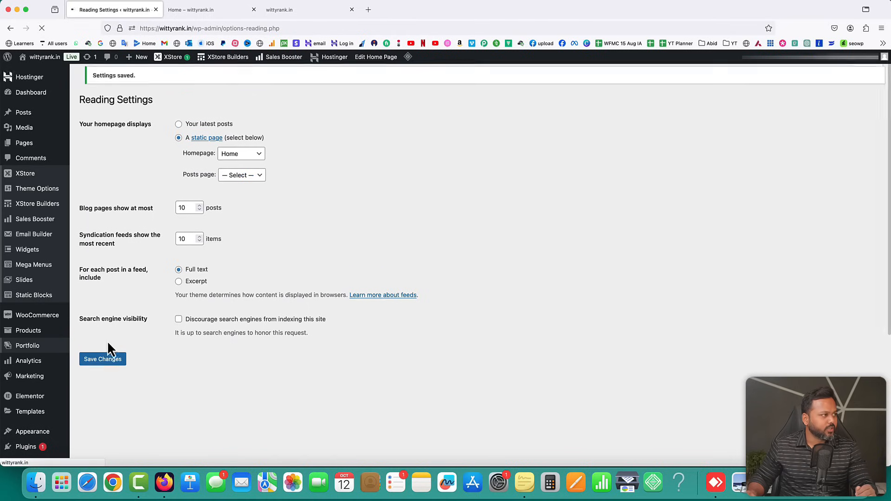
# Reload the live homepage and purge all LiteSpeed Cache
pyautogui.click(282, 11)
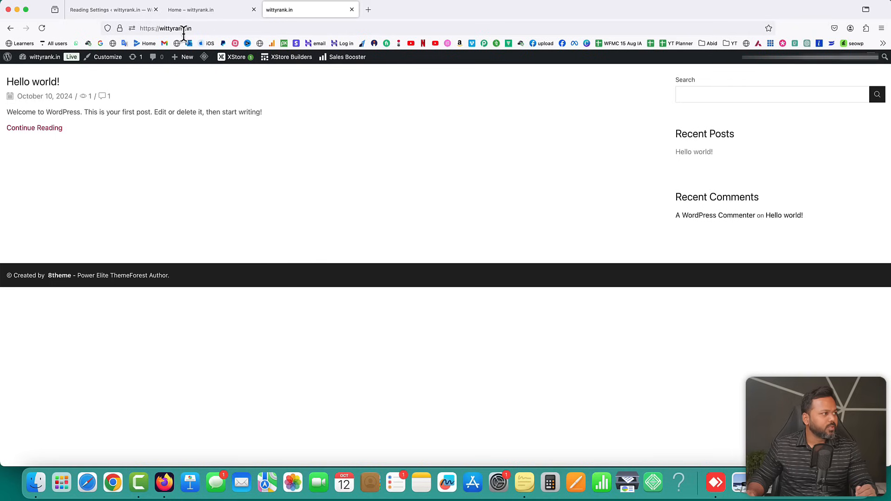
pyautogui.click(42, 28)
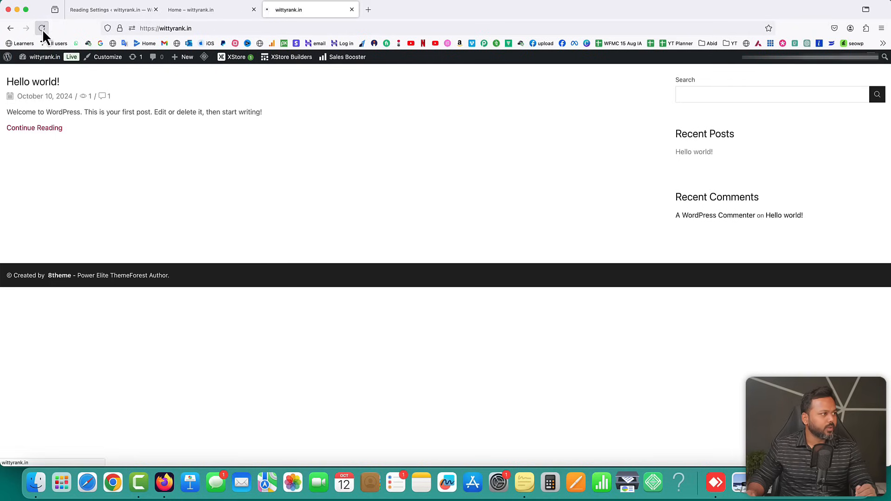
pyautogui.moveTo(206, 64)
pyautogui.click(213, 96)
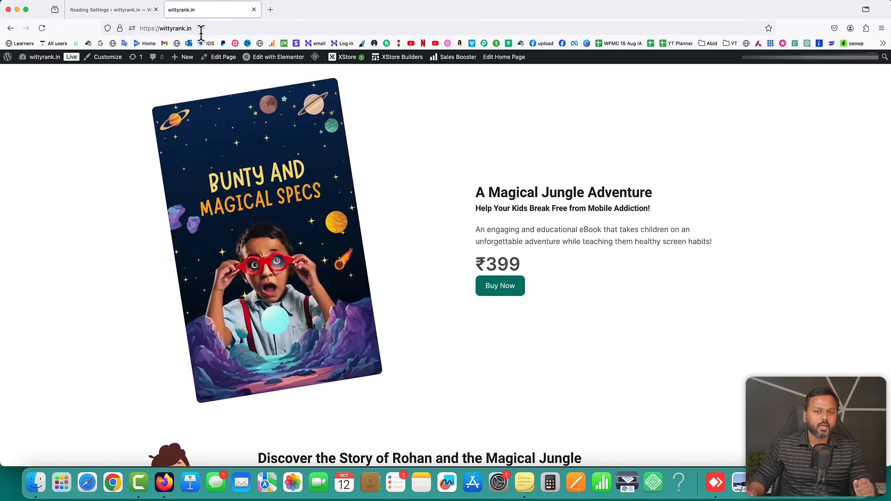
# Check the new book landing page, test its Buy Now button, then return to Reading Settings
pyautogui.scroll(-15, 561, 242)
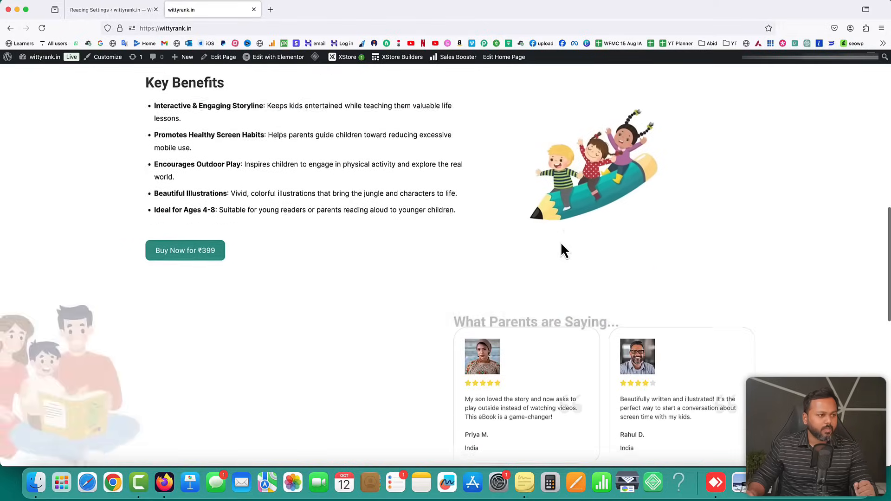
pyautogui.scroll(-7, 561, 245)
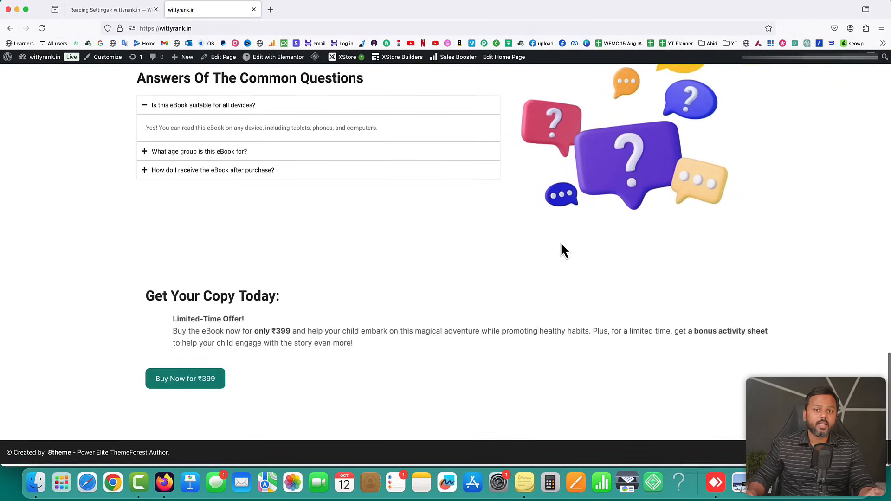
pyautogui.scroll(20, 561, 250)
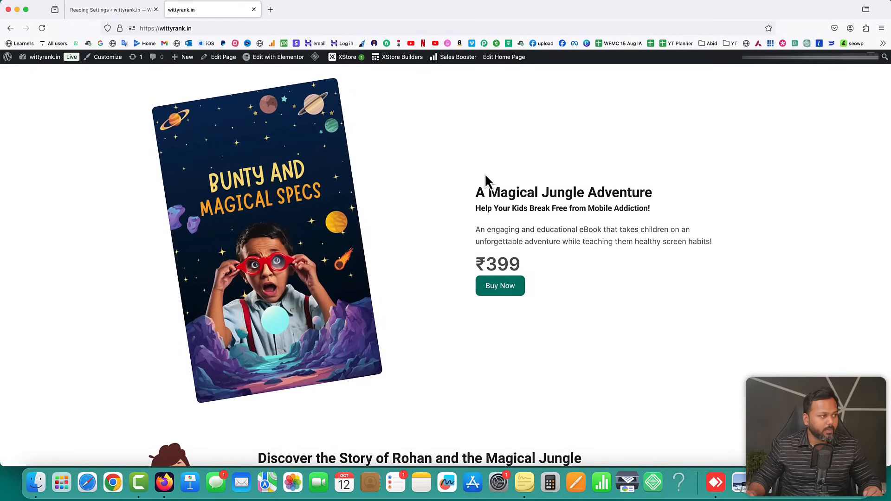
pyautogui.click(499, 287)
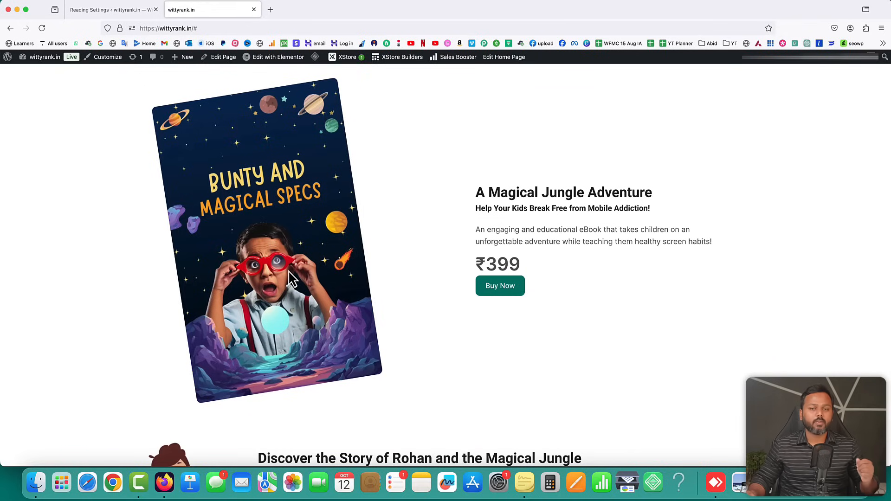
pyautogui.click(107, 9)
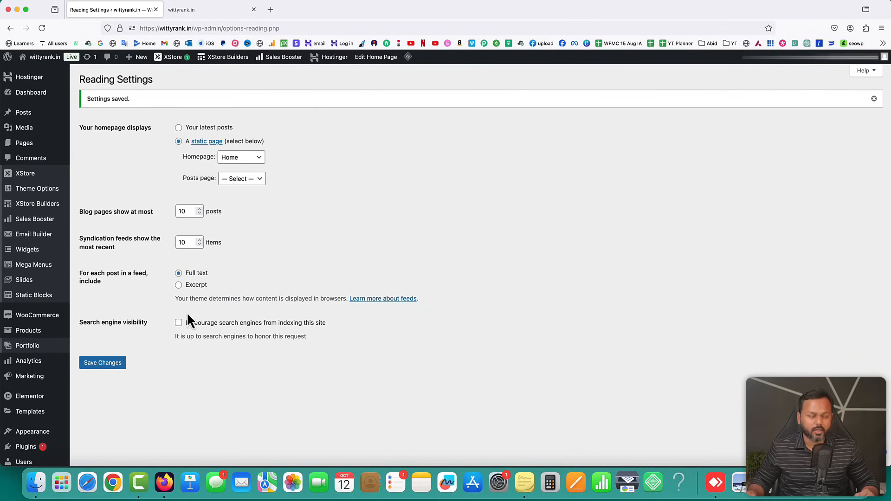
pyautogui.moveTo(21, 336)
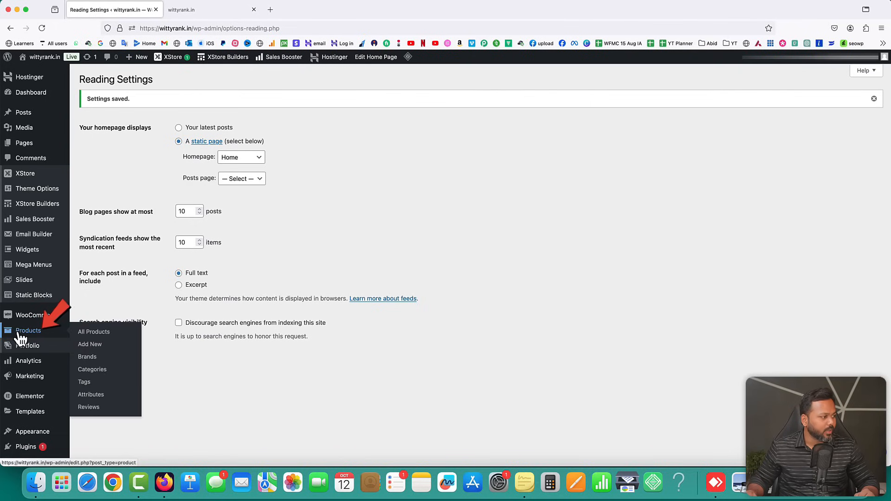
# Add a new product titled 'Bunty and Magical Specs' and tick Virtual in Product data
pyautogui.click(88, 346)
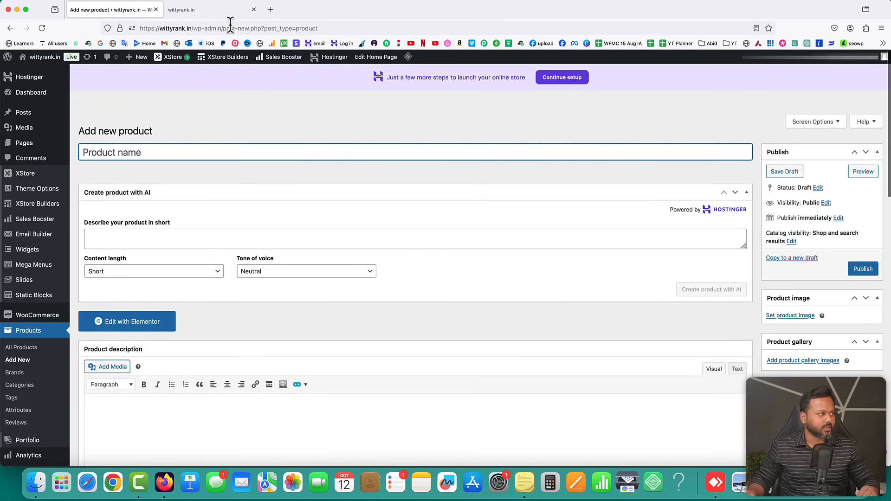
pyautogui.click(229, 11)
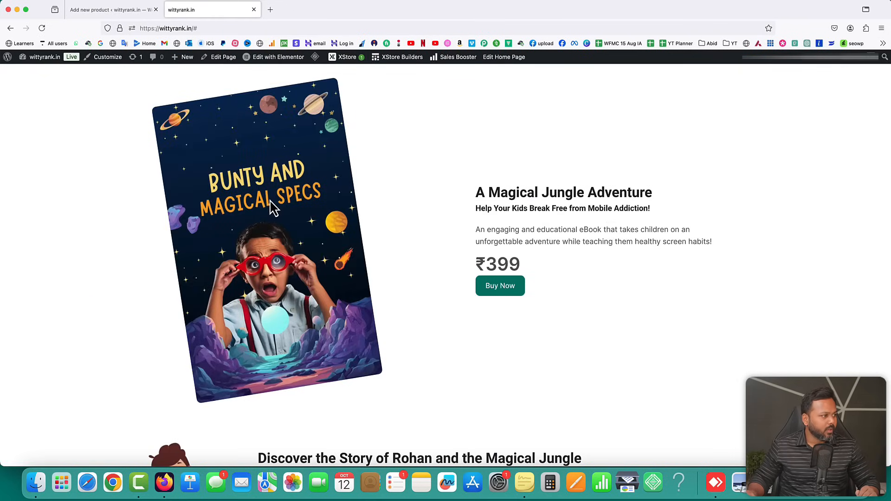
pyautogui.click(141, 10)
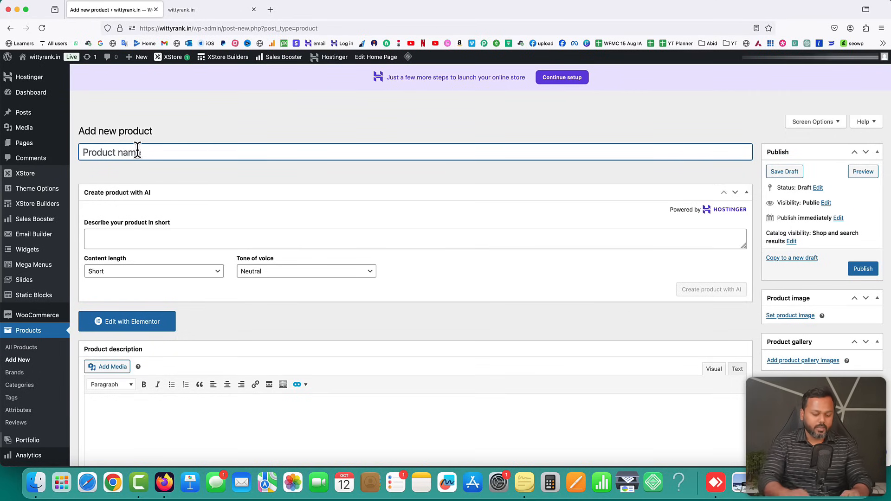
pyautogui.write('Bunty ')
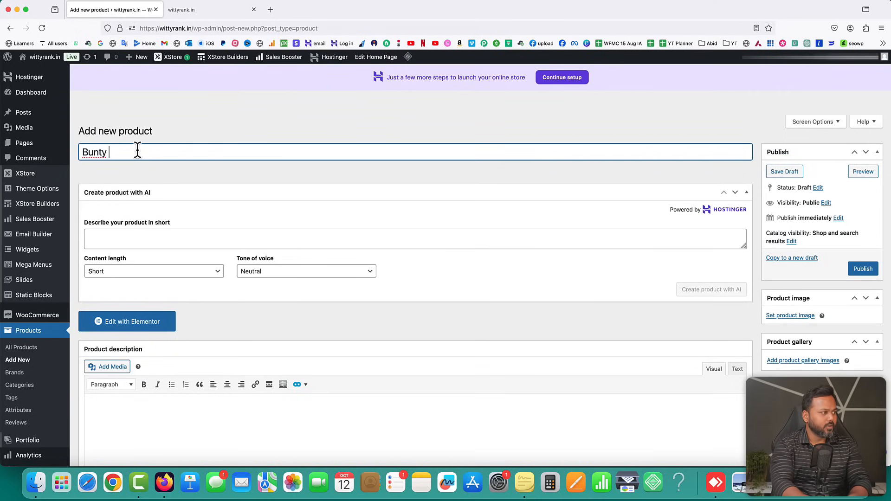
pyautogui.write('and Magical Specs')
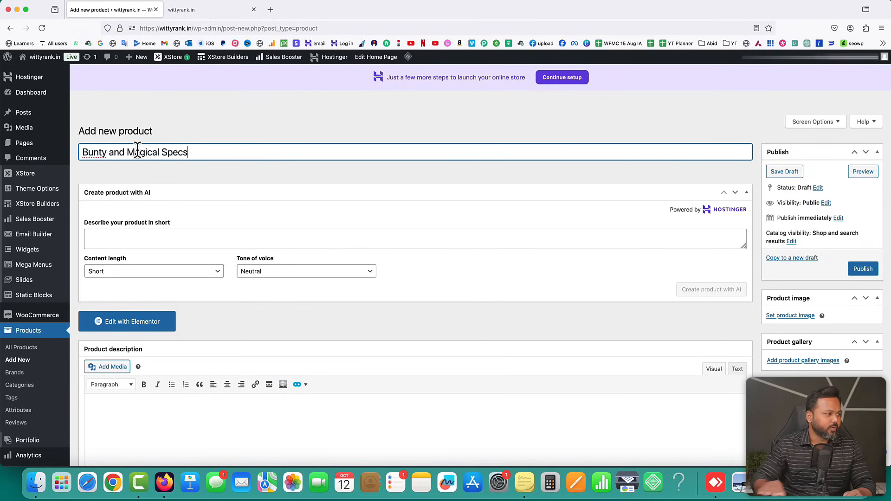
pyautogui.click(746, 192)
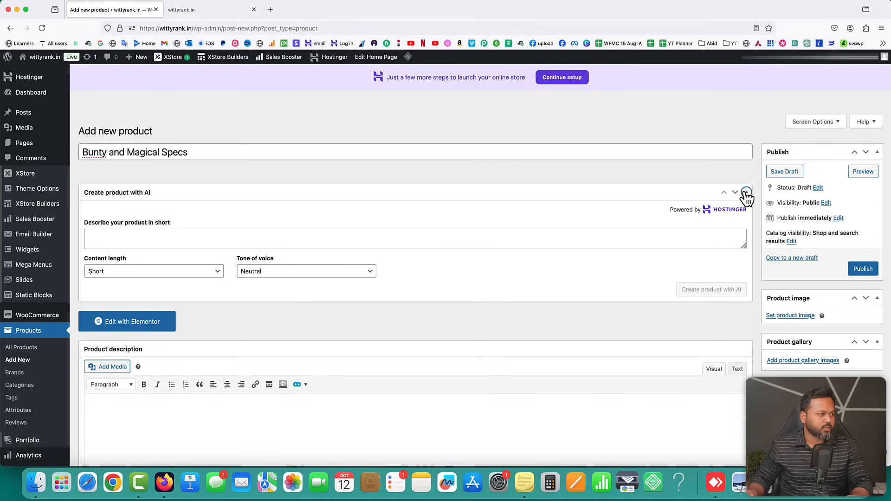
pyautogui.scroll(-5, 265, 269)
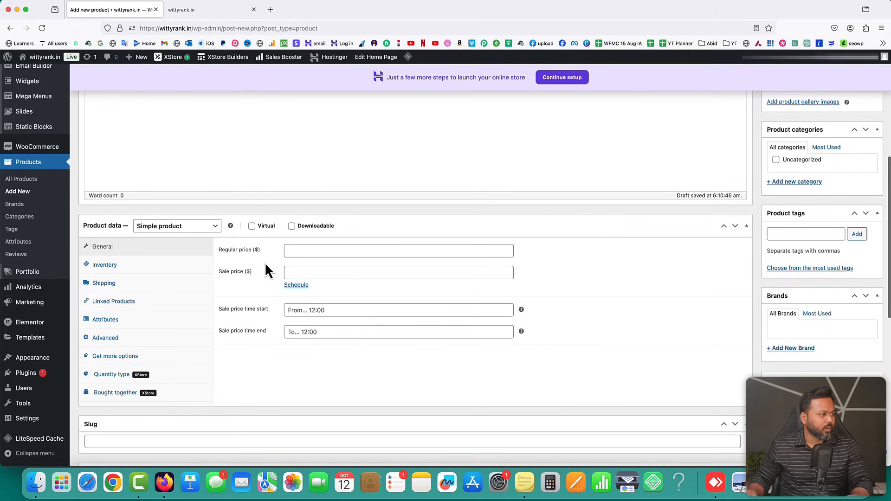
pyautogui.scroll(-2, 267, 271)
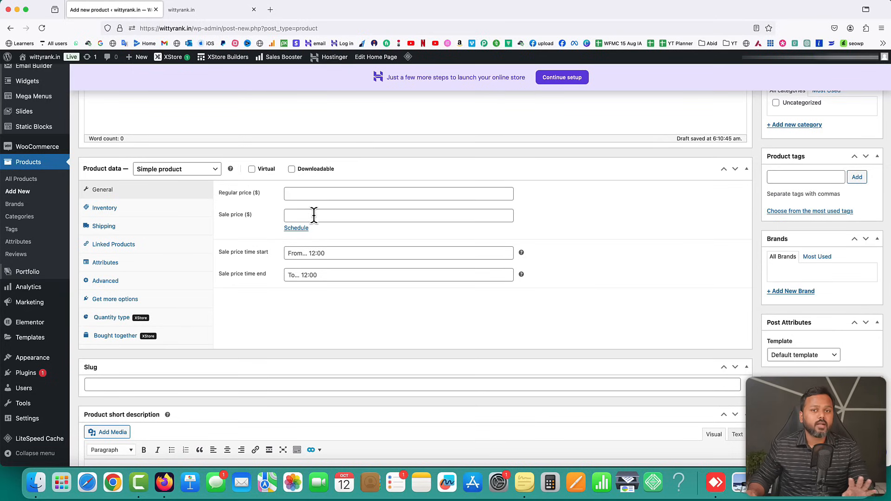
pyautogui.click(252, 169)
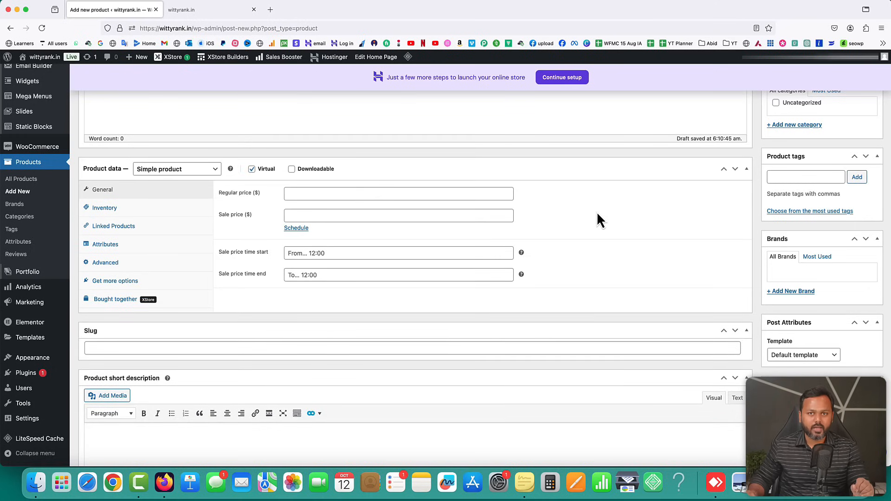
# Make the product downloadable and add a download file named 'Bunty and Magical Specs'
pyautogui.click(291, 169)
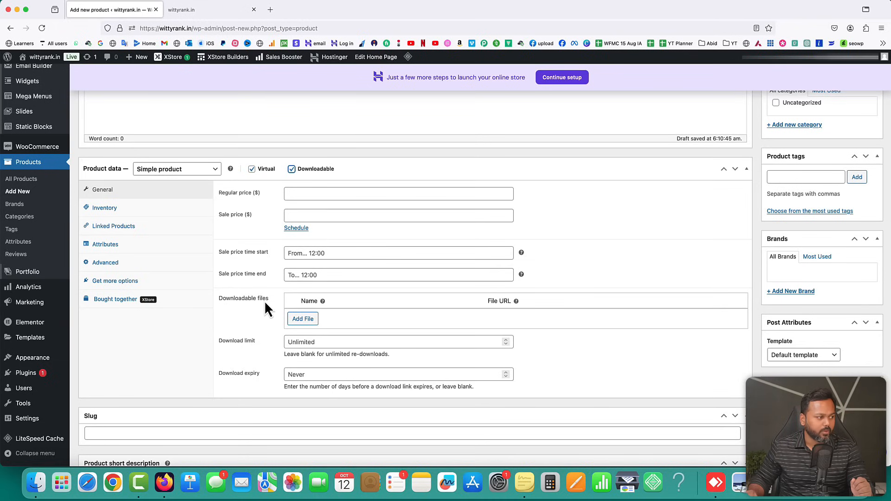
pyautogui.click(303, 319)
pyautogui.click(324, 317)
pyautogui.write('Bunty and Magical')
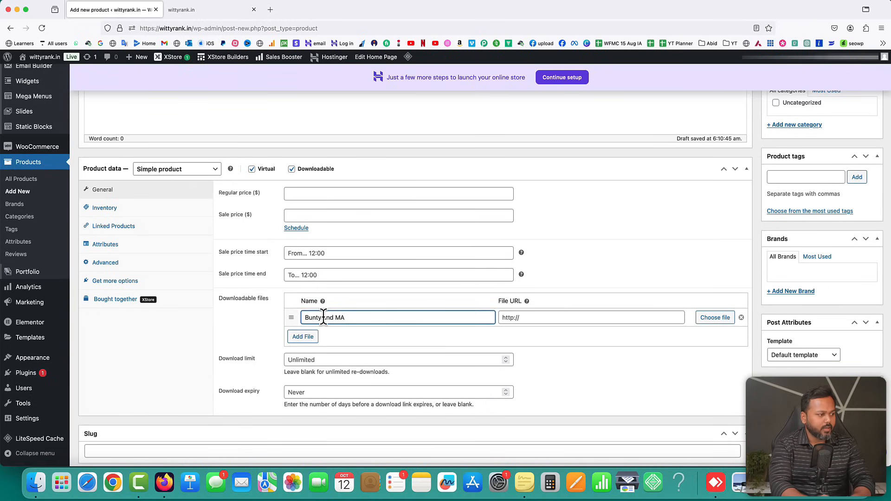
pyautogui.write(' Specs')
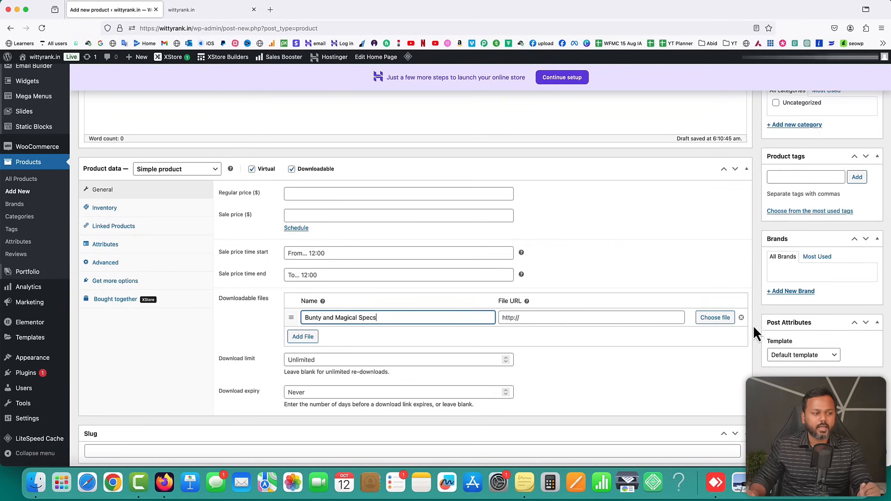
# Upload the Bunty and Magical Specs eBook PDF and insert it as the download file
pyautogui.click(717, 318)
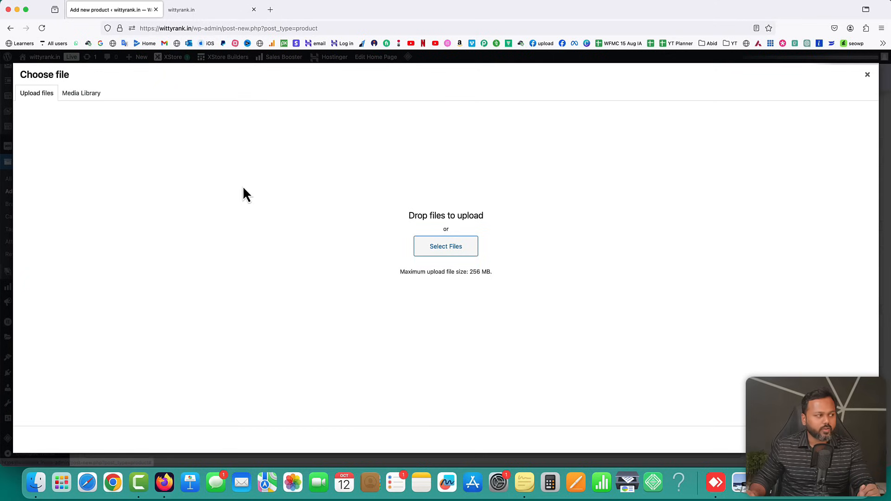
pyautogui.click(449, 248)
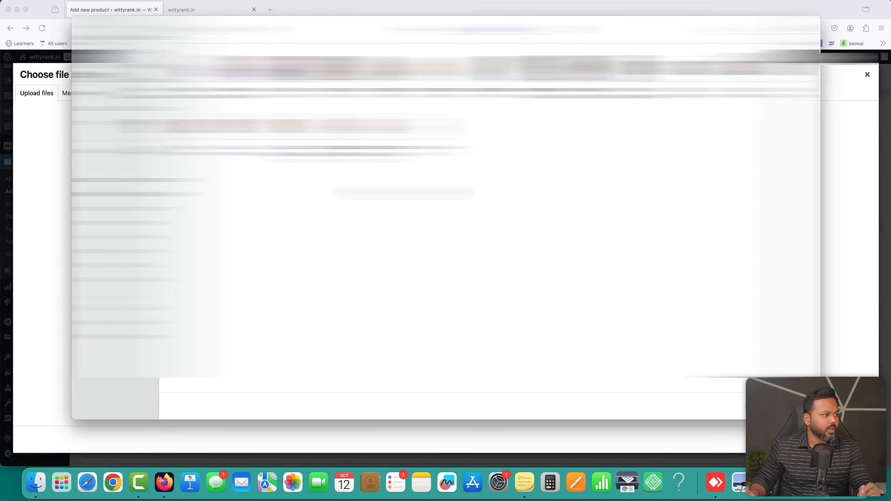
pyautogui.click(590, 73)
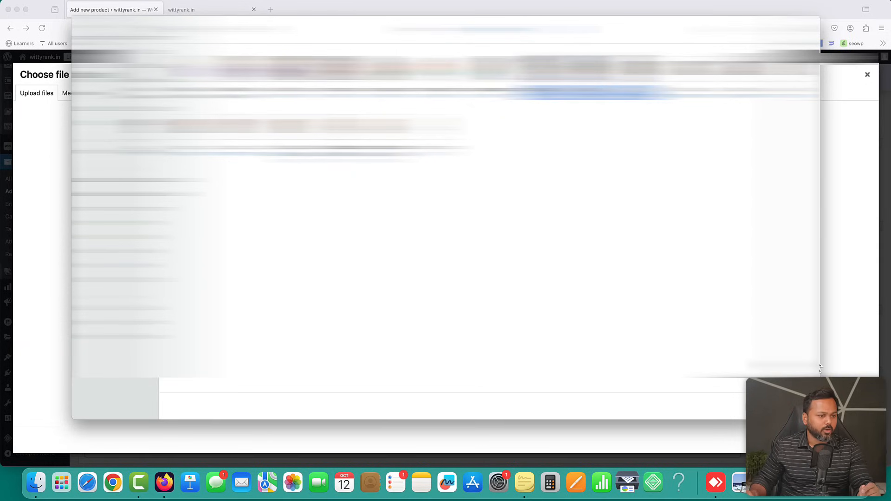
pyautogui.click(800, 407)
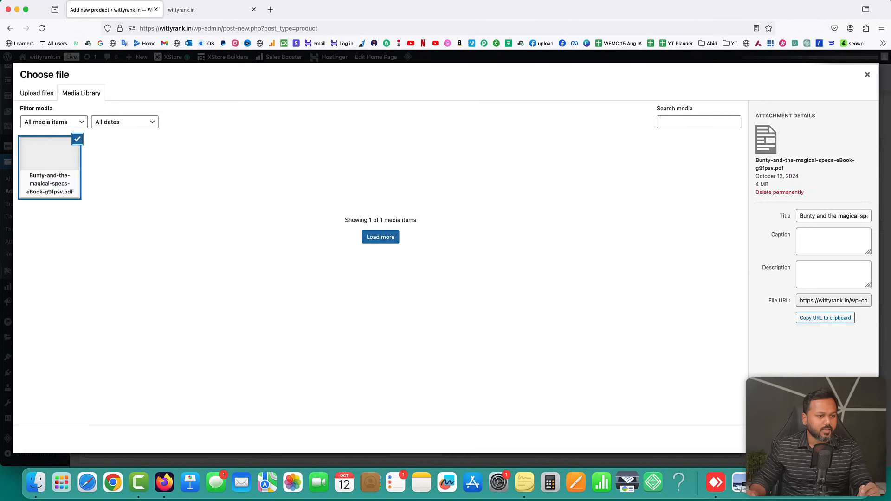
pyautogui.click(845, 439)
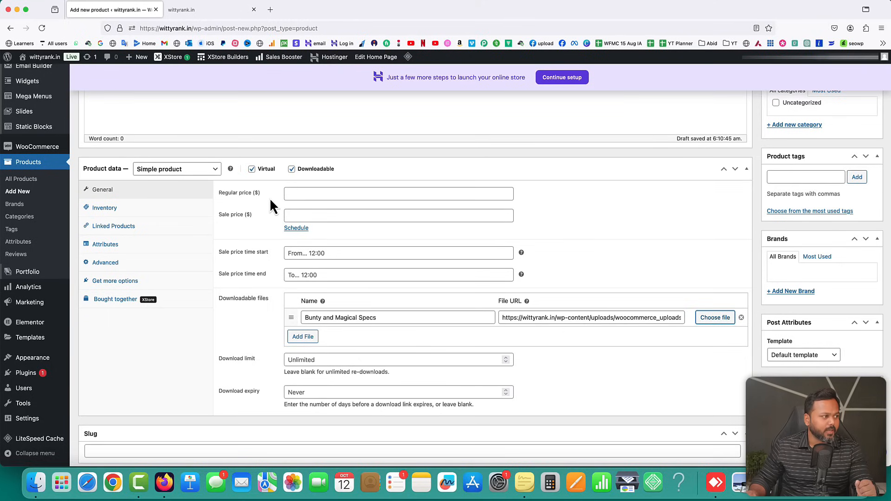
# Set the product's regular price to 399
pyautogui.click(300, 194)
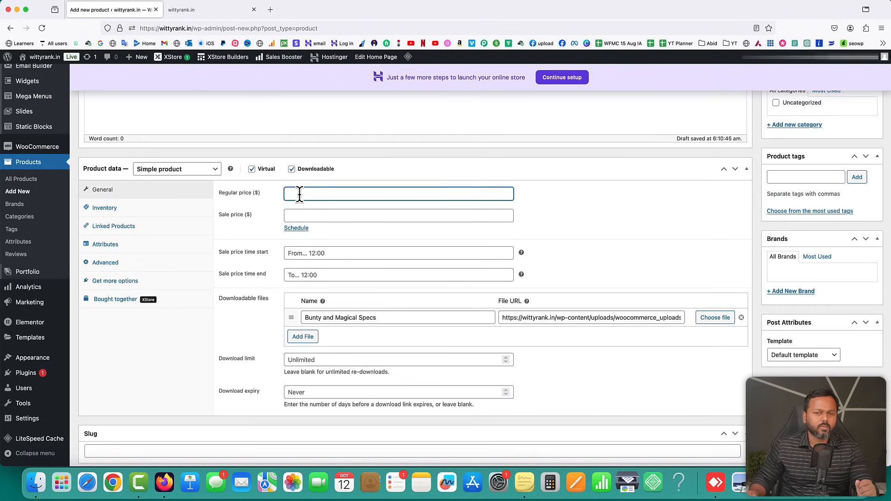
pyautogui.write('399')
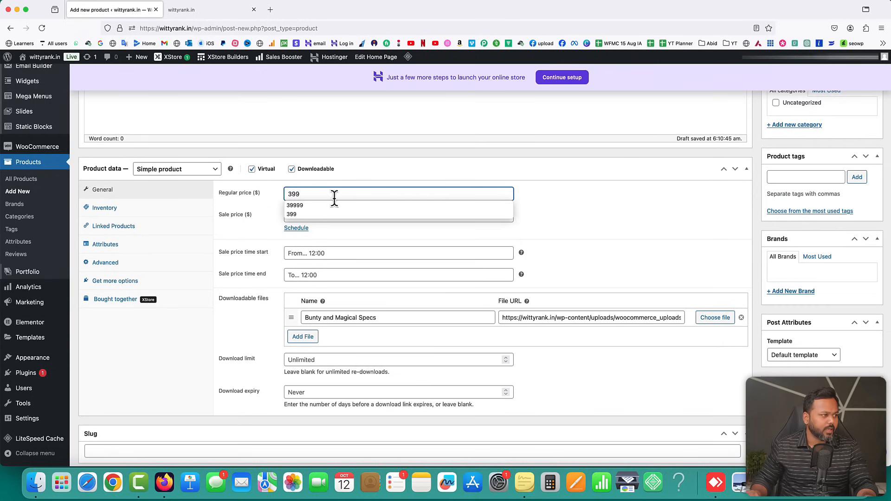
pyautogui.click(559, 215)
pyautogui.scroll(-1, 554, 215)
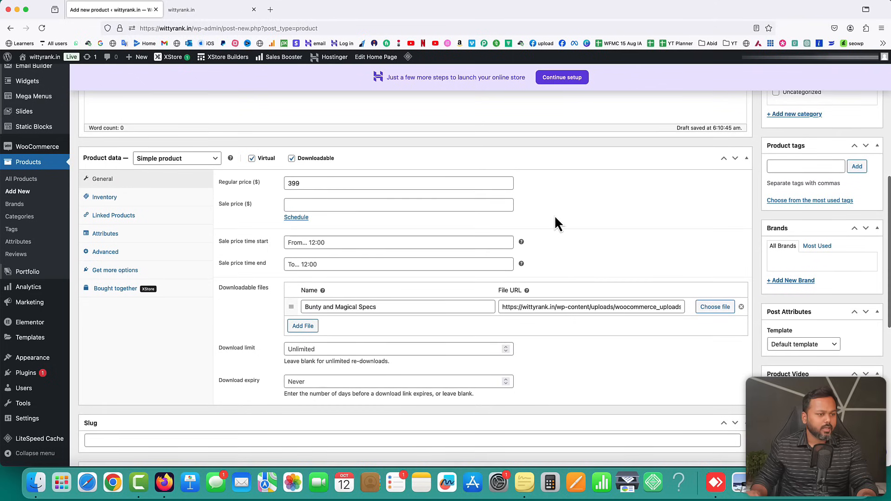
pyautogui.scroll(5, 710, 214)
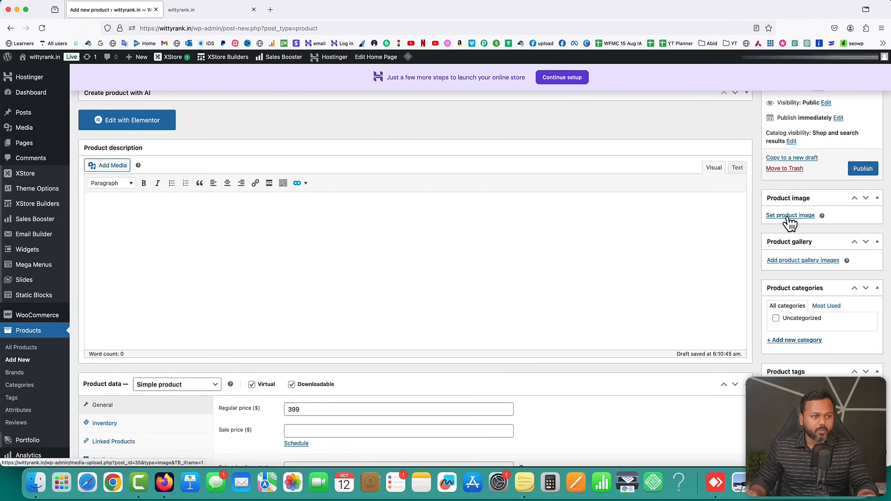
# Set the Bunty and Magical Specs cover as the product image
pyautogui.click(788, 217)
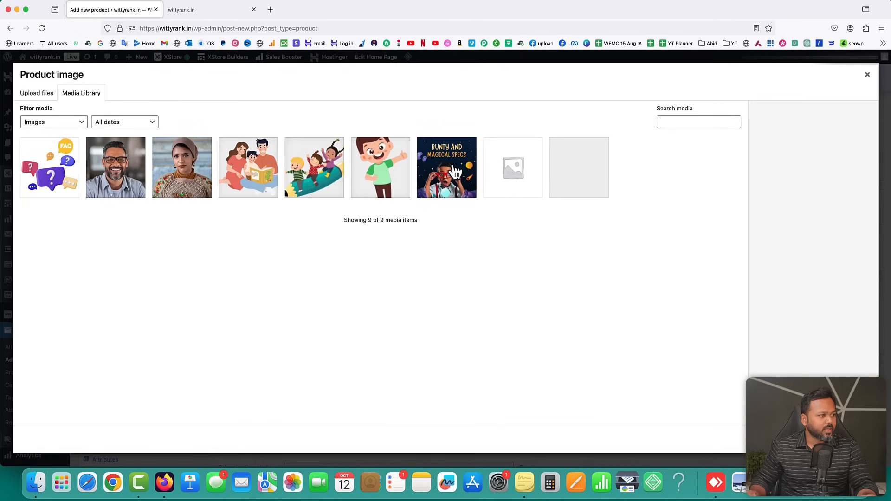
pyautogui.click(454, 172)
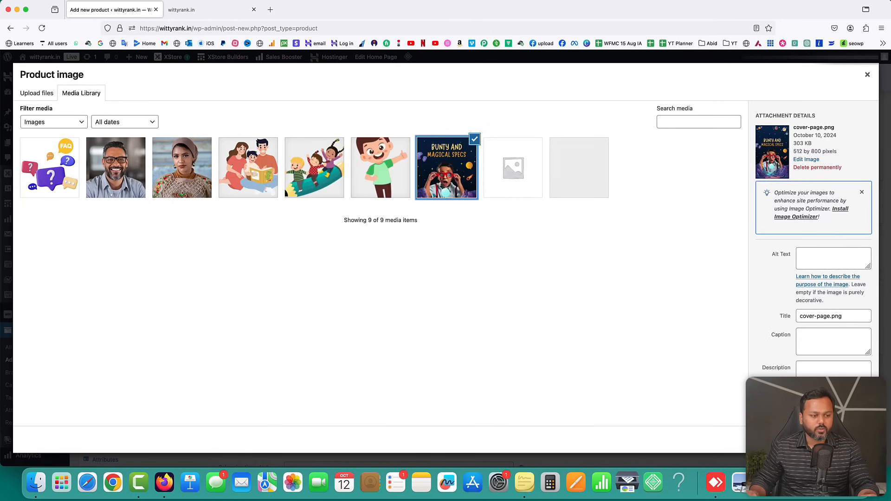
pyautogui.click(835, 439)
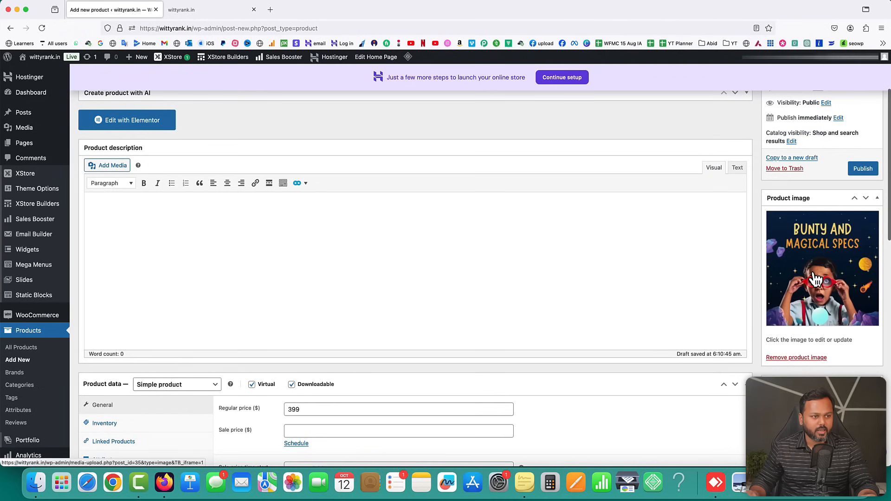
pyautogui.scroll(-5, 824, 318)
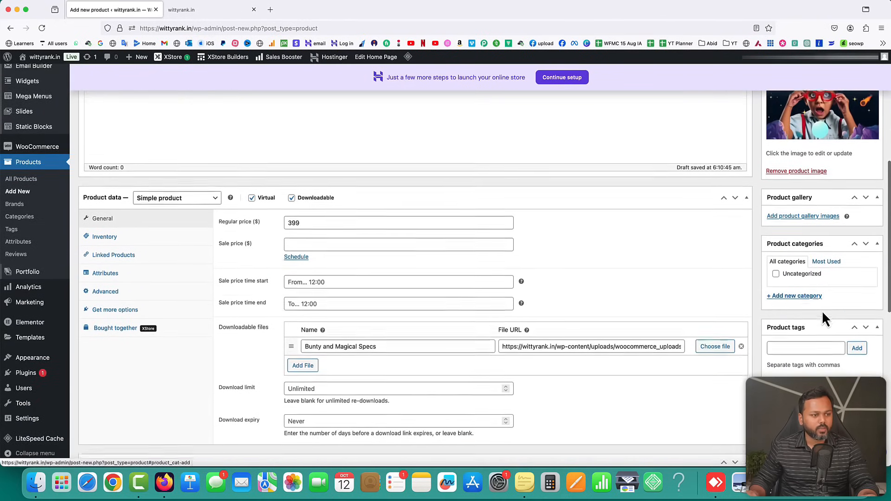
# Create a new 'eBook' product category and assign the product to it
pyautogui.click(793, 295)
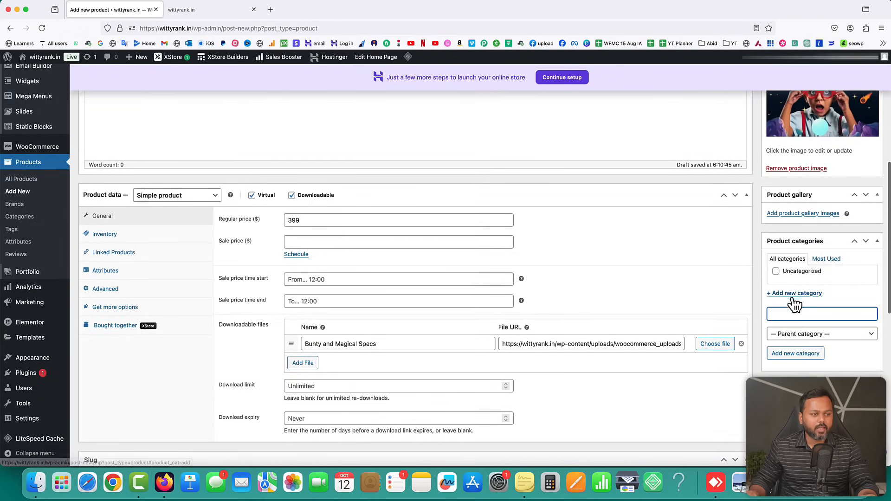
pyautogui.write('eBook')
pyautogui.click(796, 354)
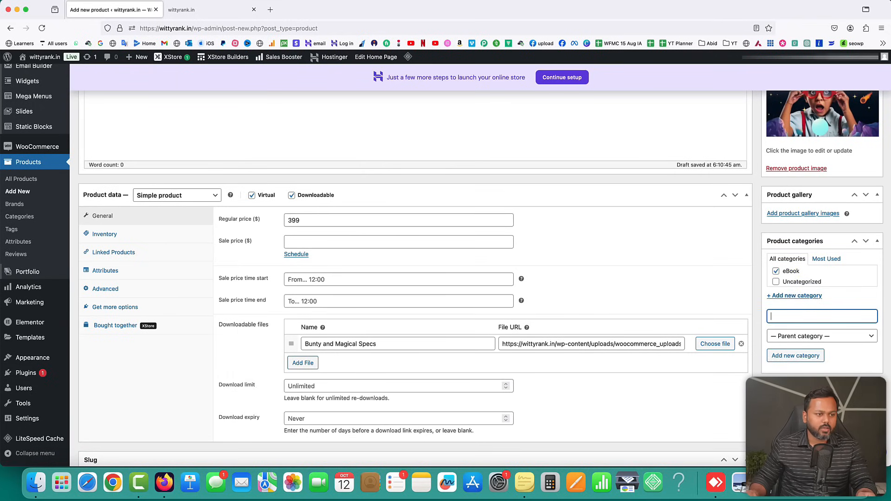
pyautogui.scroll(-3, 860, 346)
pyautogui.scroll(-5, 858, 341)
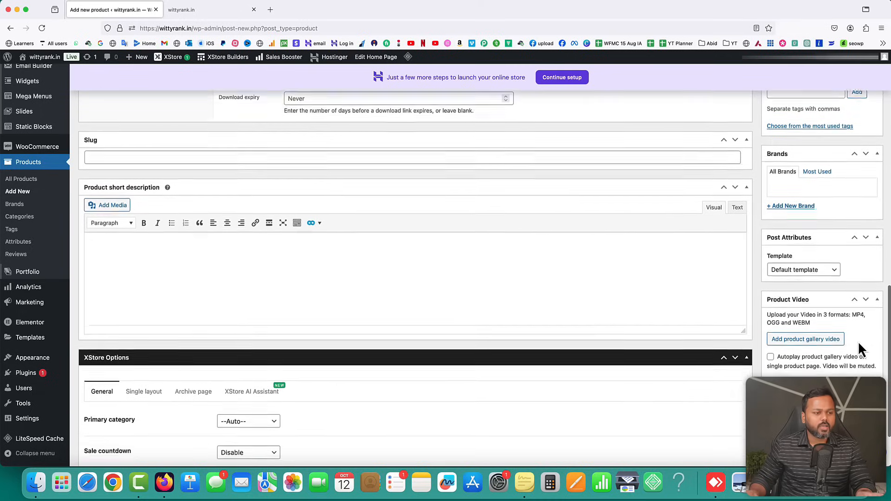
# Copy the five Key Benefits bullets from the landing page into the product short description
pyautogui.scroll(1, 297, 230)
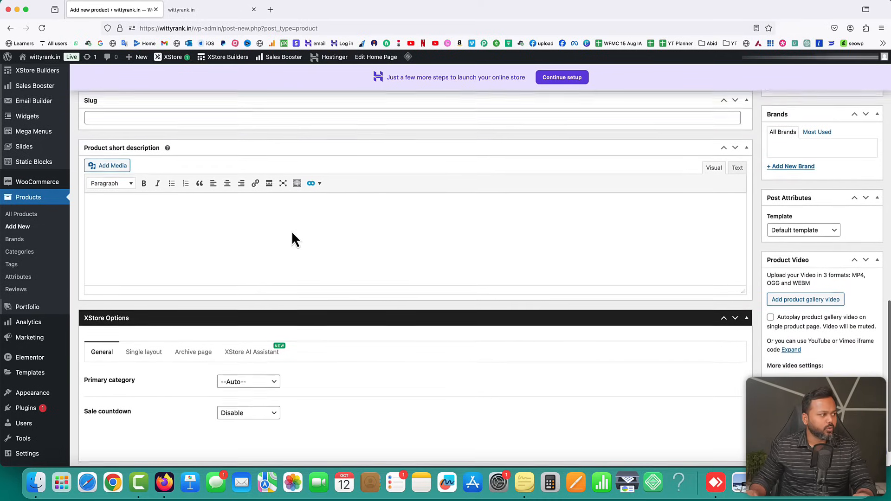
pyautogui.click(170, 211)
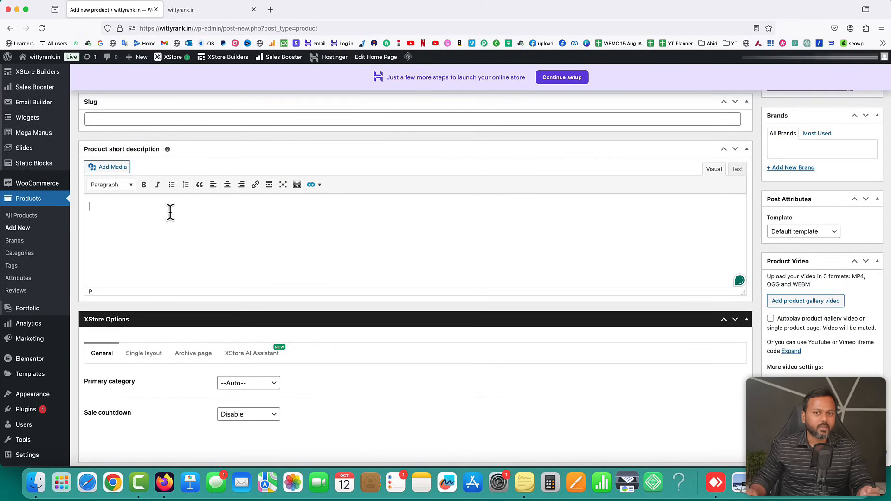
pyautogui.hotkey('ctrl', 'Tab')
pyautogui.scroll(-10, 588, 183)
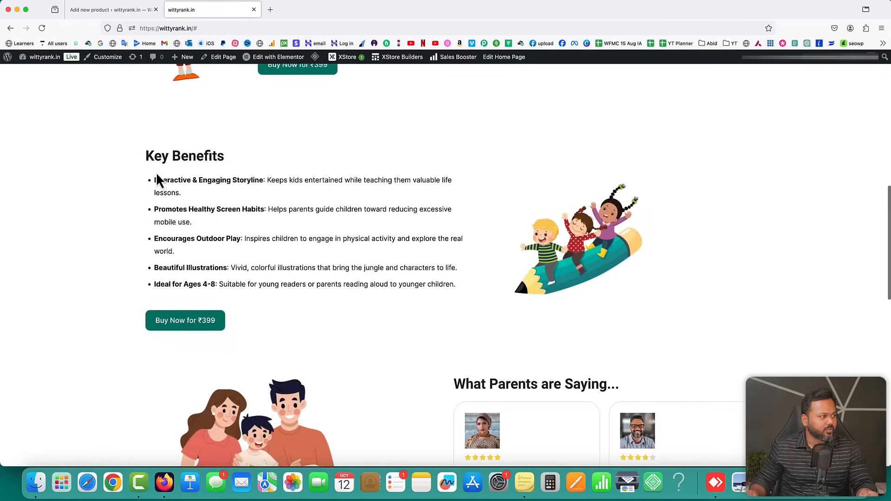
pyautogui.moveTo(460, 286); pyautogui.dragTo(156, 185)
pyautogui.rightClick(157, 186)
pyautogui.click(171, 185)
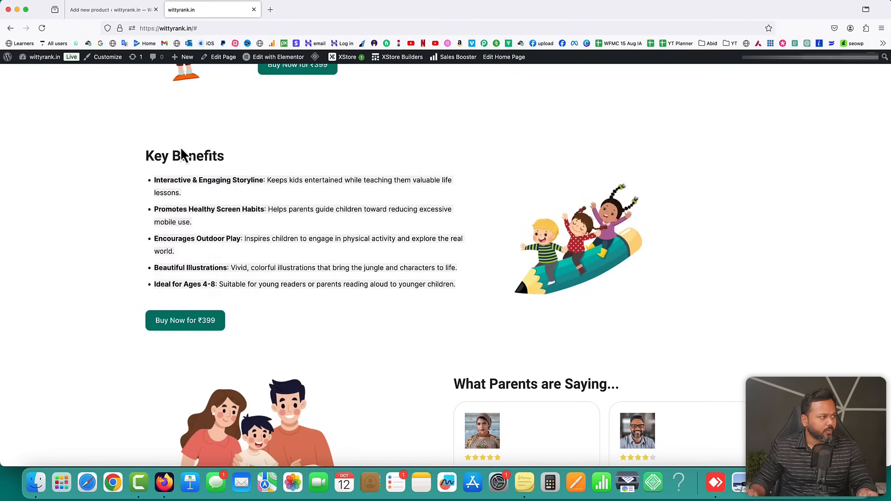
pyautogui.click(104, 9)
pyautogui.press('super+v')
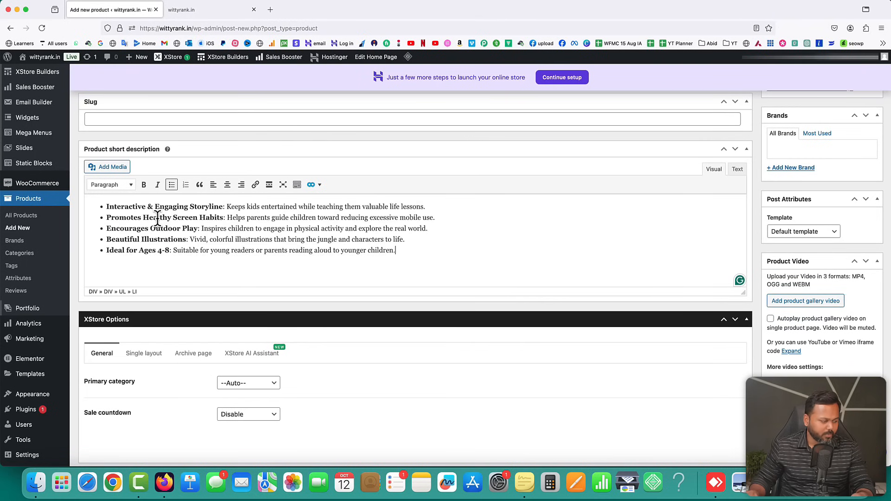
pyautogui.scroll(10, 444, 308)
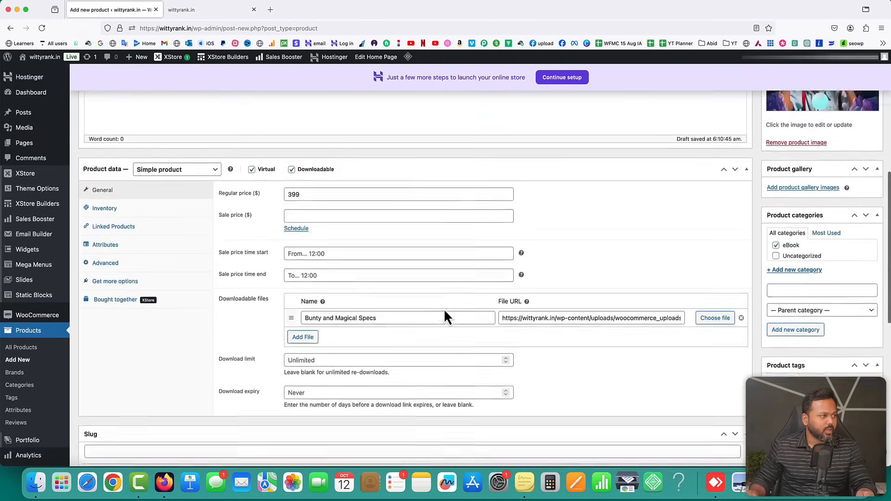
pyautogui.scroll(5, 443, 308)
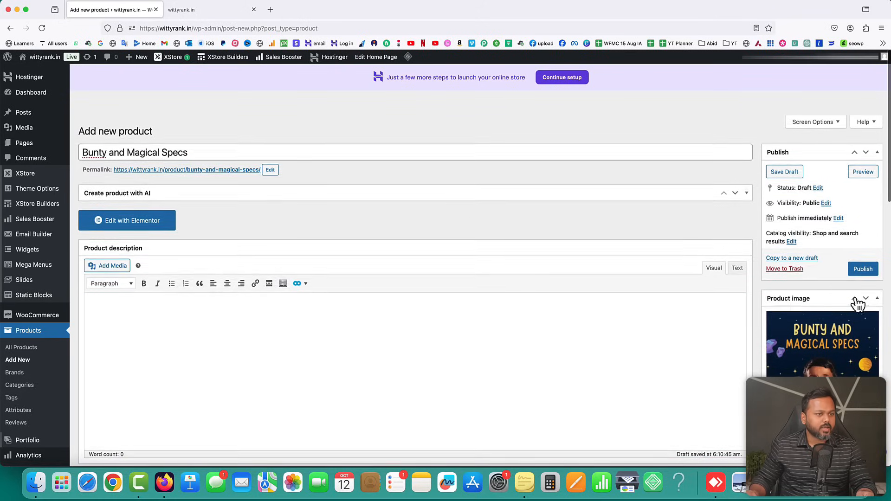
# Publish the product, open its permalink in a new tab, and test Add to Cart
pyautogui.click(863, 269)
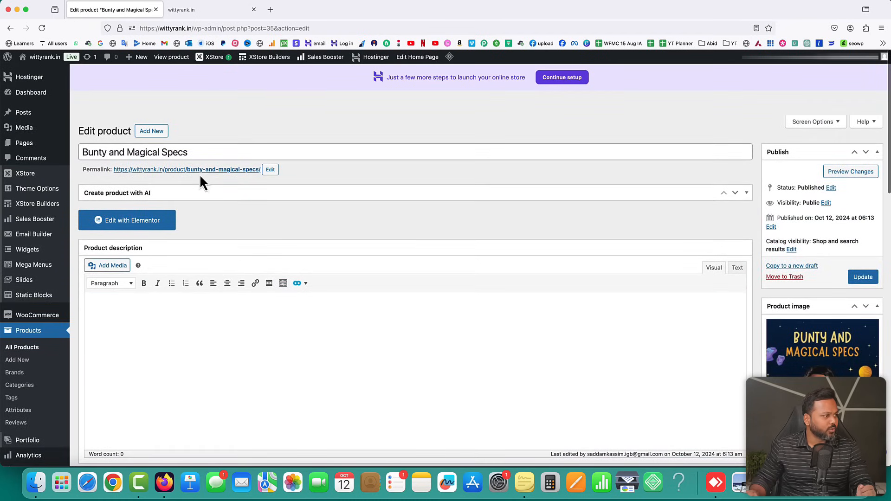
pyautogui.rightClick(182, 170)
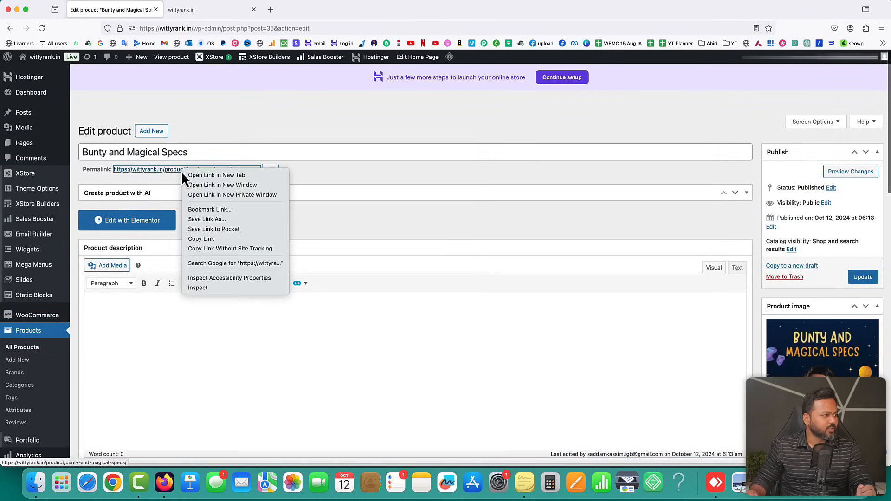
pyautogui.click(214, 175)
pyautogui.click(207, 16)
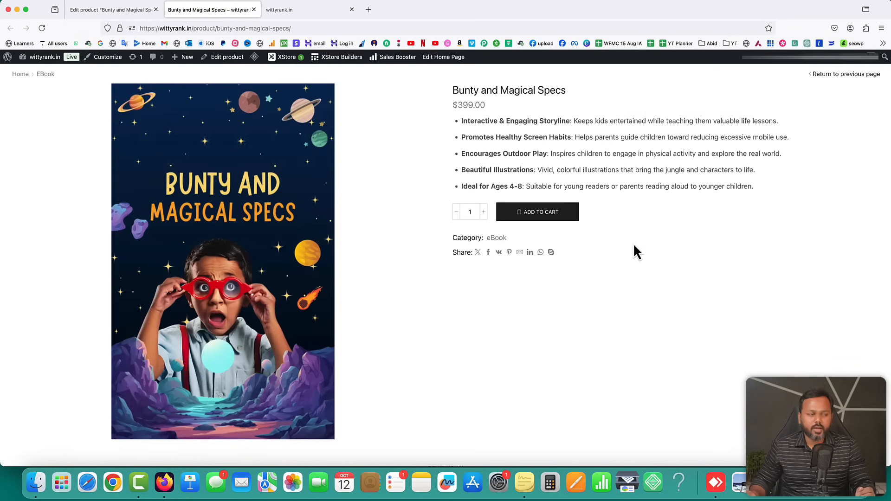
pyautogui.click(526, 222)
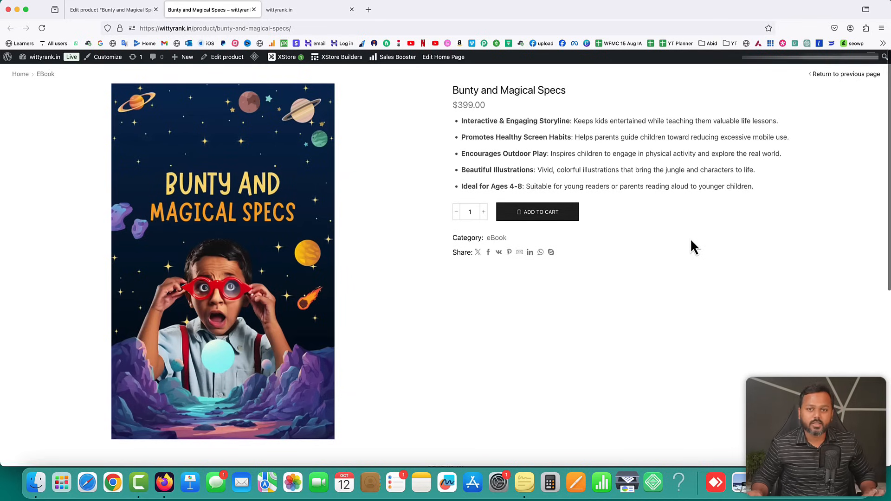
# Copy the product page address /product/bunty-and-magical-specs/ from the address bar
pyautogui.scroll(-6, 691, 241)
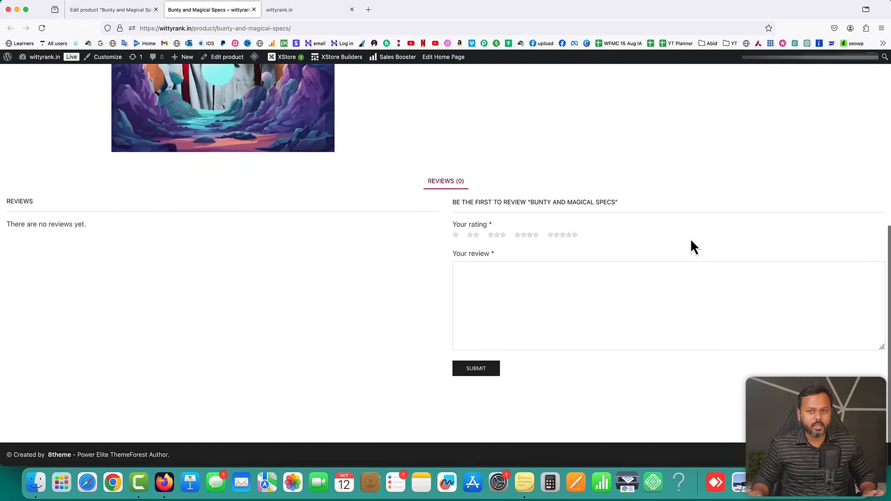
pyautogui.scroll(15, 690, 247)
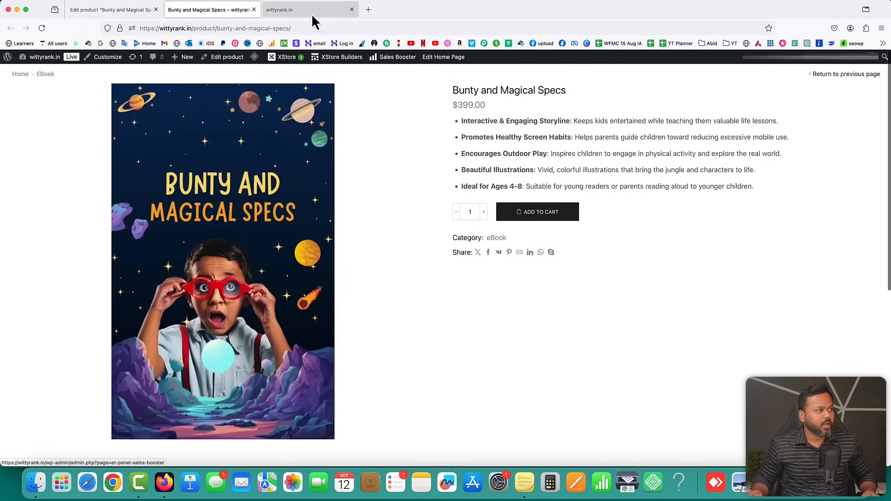
pyautogui.click(312, 13)
pyautogui.scroll(10, 480, 183)
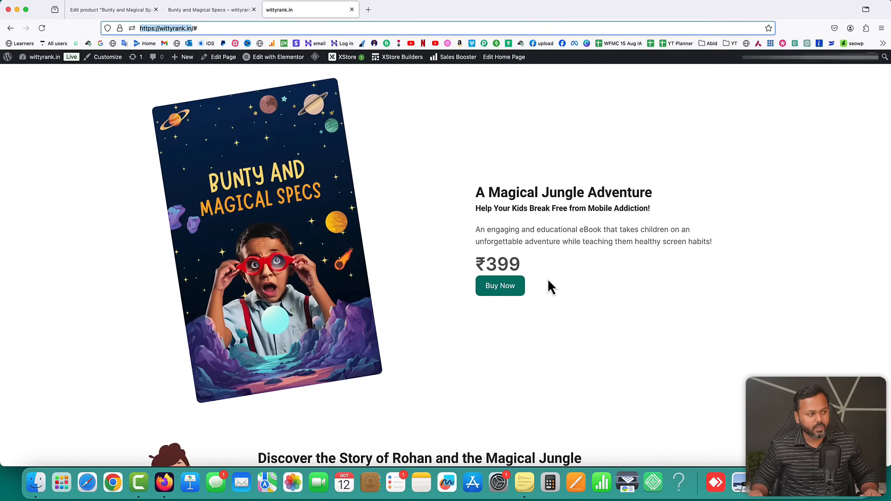
pyautogui.click(214, 11)
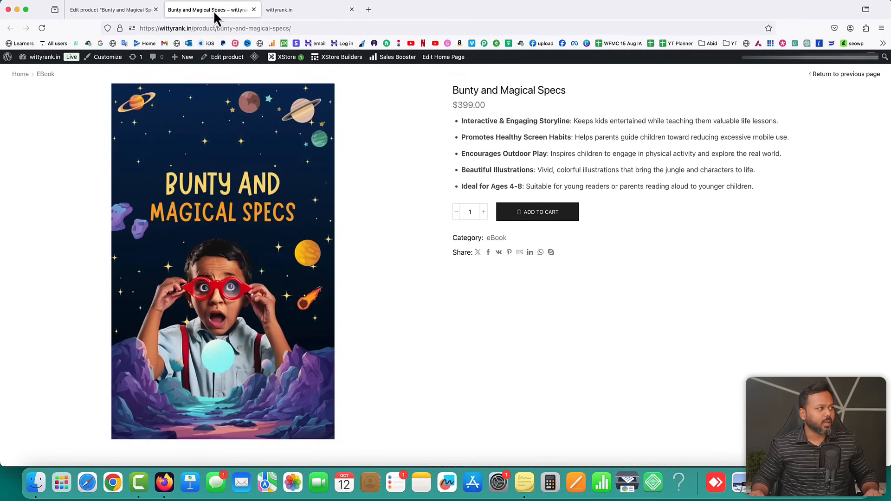
pyautogui.click(212, 23)
pyautogui.rightClick(210, 28)
pyautogui.click(224, 68)
pyautogui.click(282, 10)
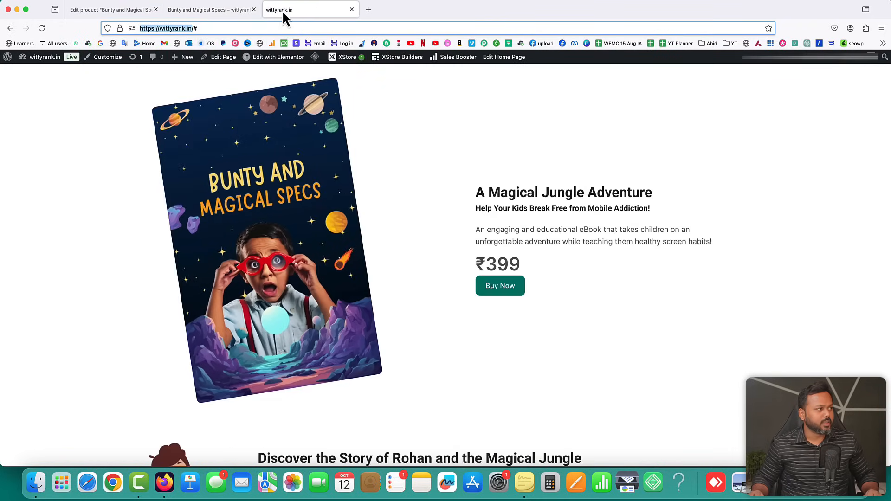
# In Elementor, replace the hero Buy Now link '#' with the product URL, publish, and view the page
pyautogui.click(272, 58)
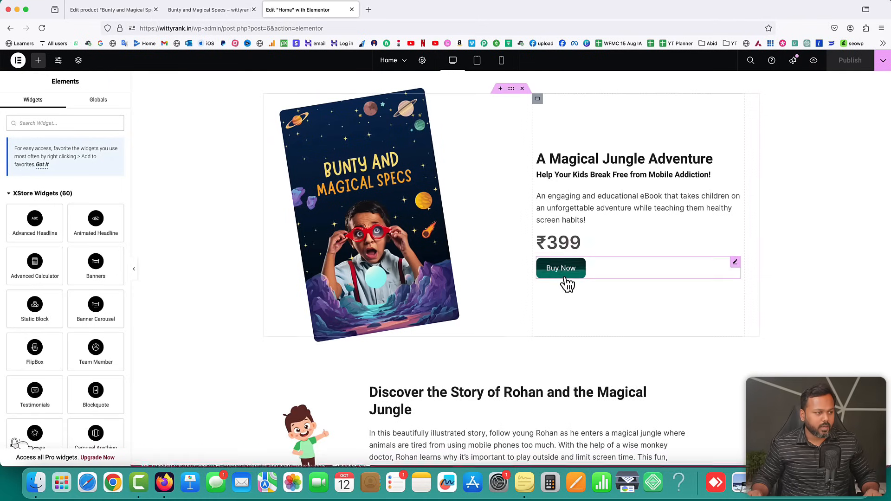
pyautogui.click(735, 263)
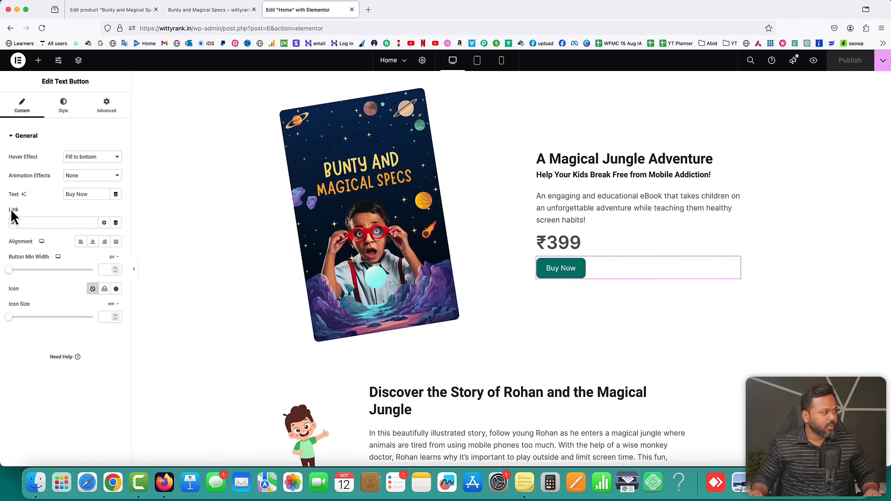
pyautogui.doubleClick(16, 222)
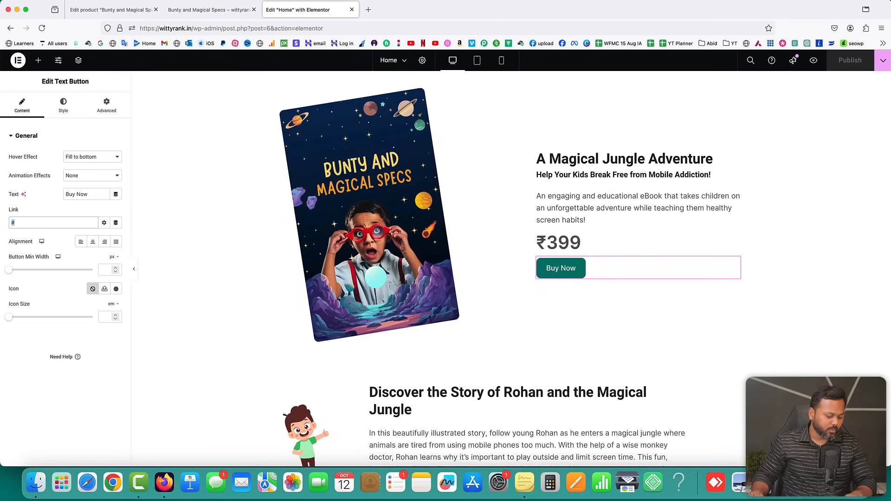
pyautogui.press('super+v')
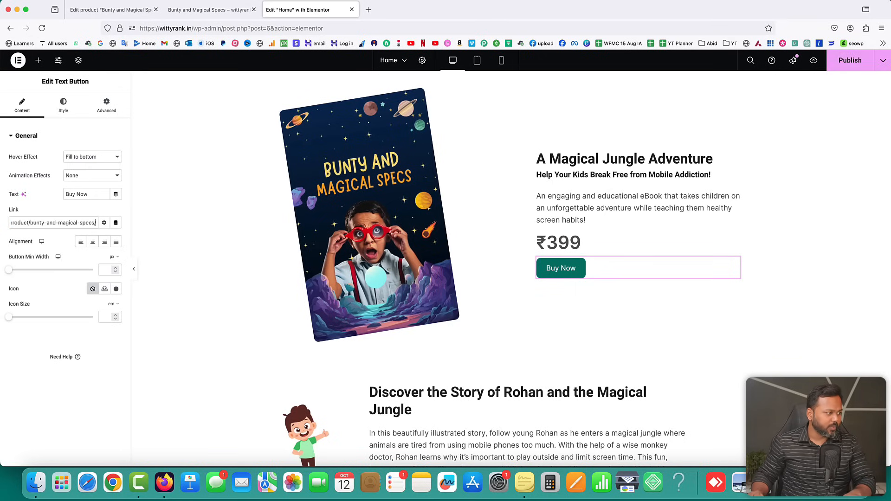
pyautogui.click(857, 64)
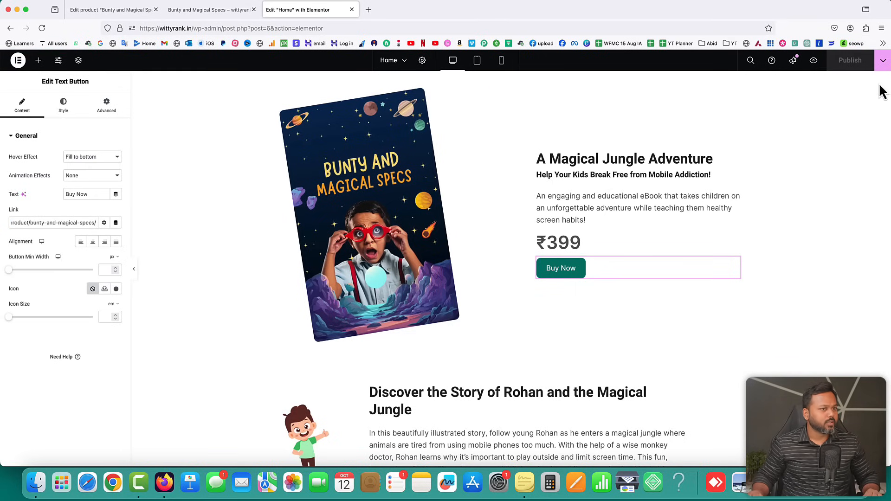
pyautogui.click(883, 61)
pyautogui.click(838, 133)
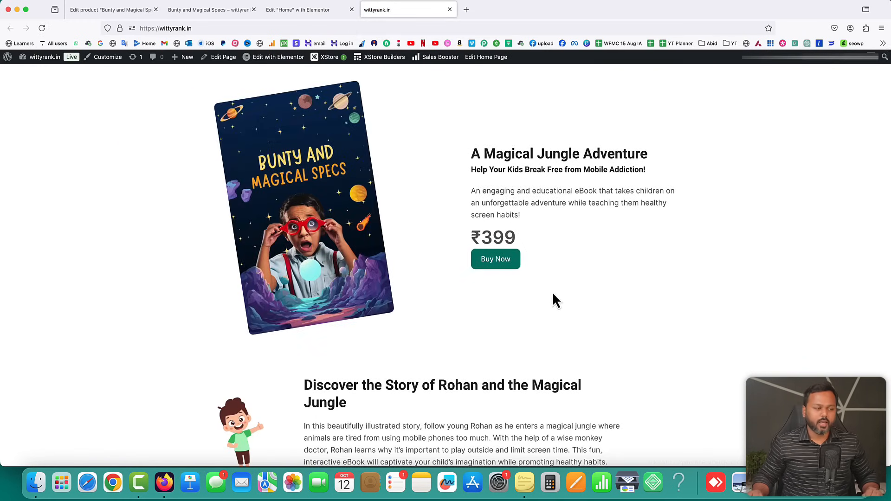
# Check the live homepage, then open All Products showing the $399.00 Bunty and Magical Specs eBook
pyautogui.scroll(-10, 605, 263)
pyautogui.scroll(-2, 514, 350)
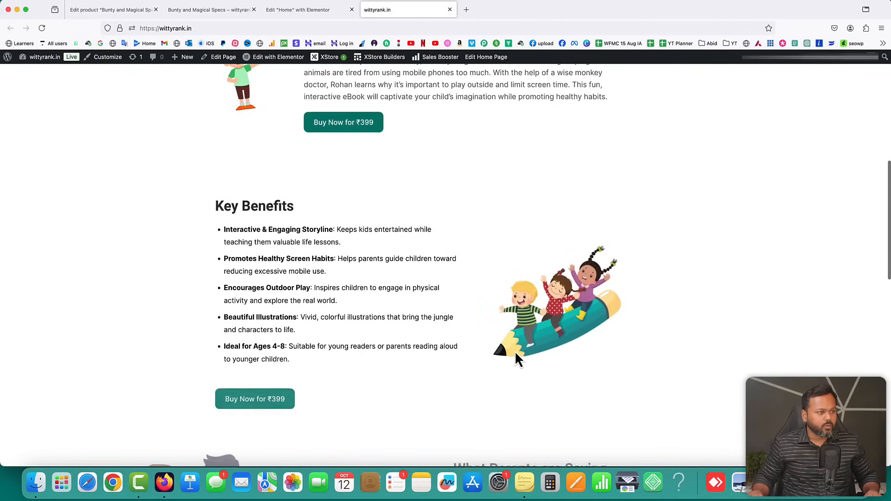
pyautogui.scroll(10, 515, 351)
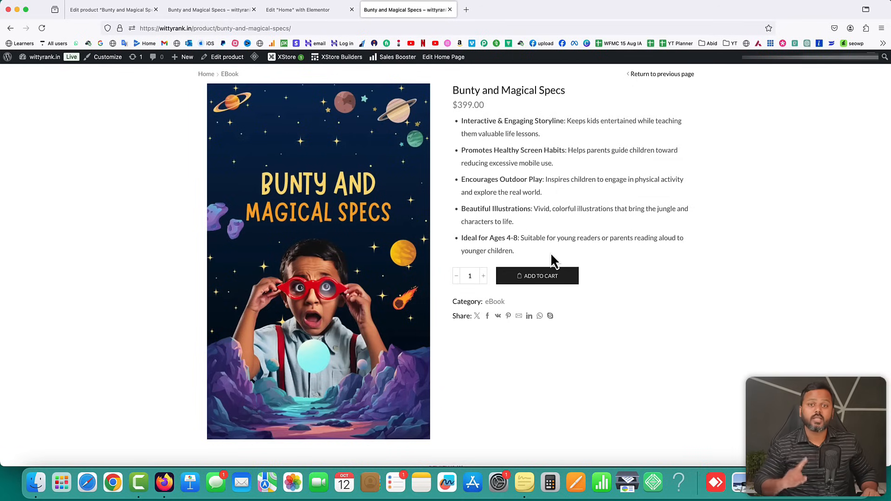
pyautogui.rightClick(534, 277)
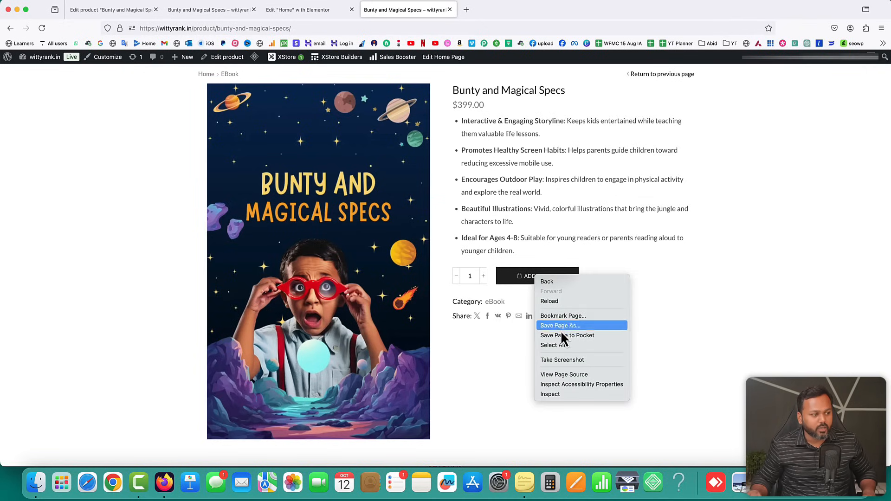
pyautogui.click(712, 335)
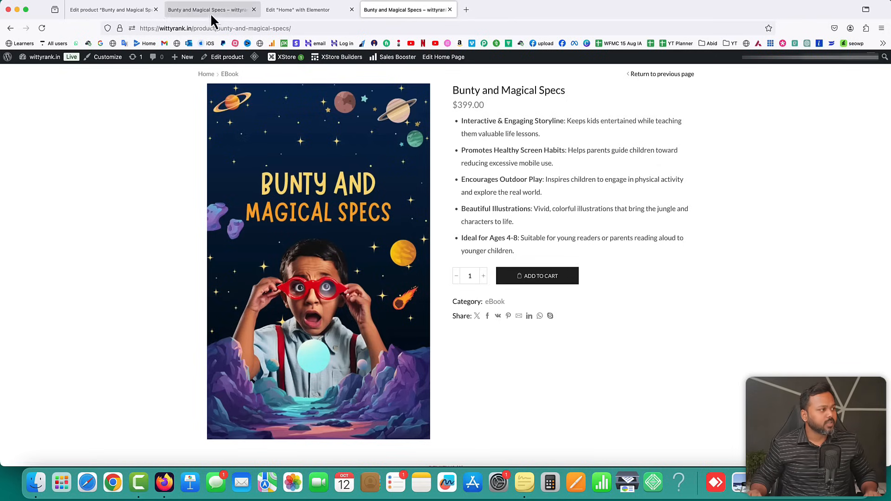
pyautogui.click(98, 11)
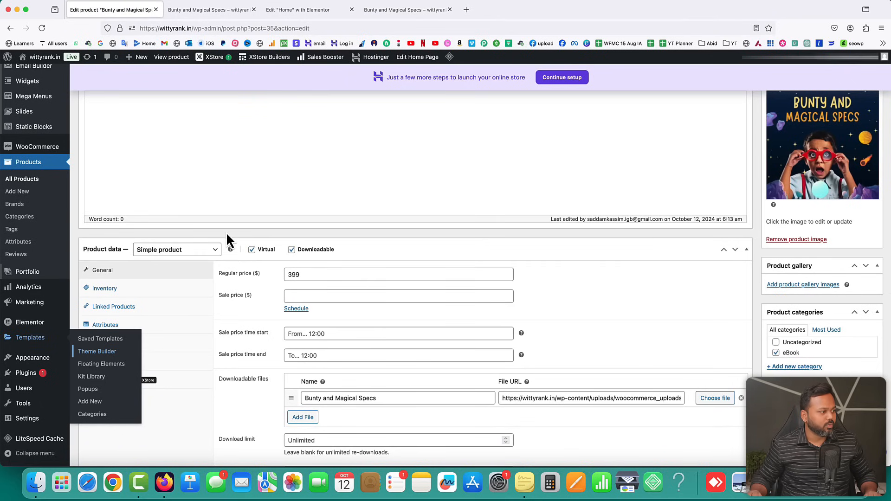
pyautogui.scroll(2, 76, 208)
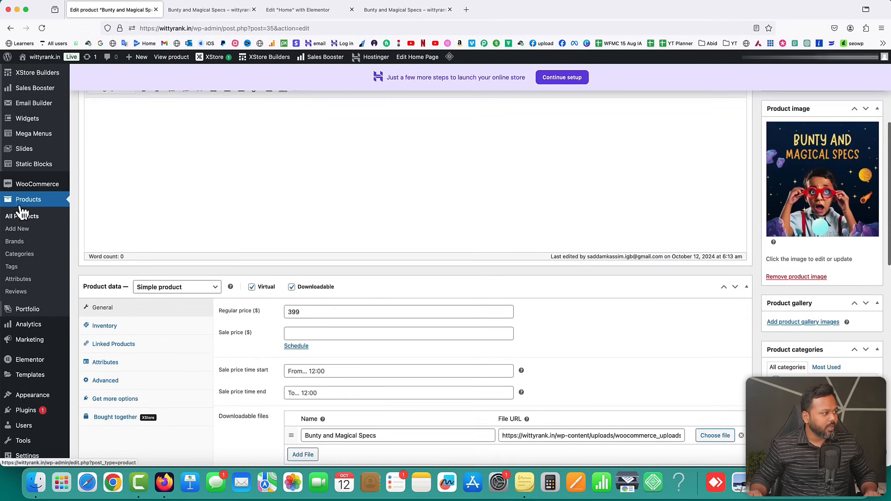
pyautogui.click(19, 217)
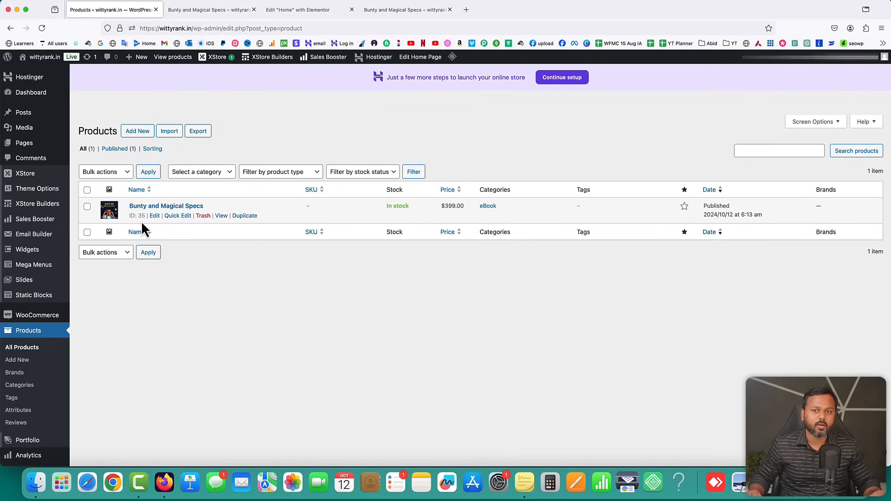
pyautogui.click(311, 10)
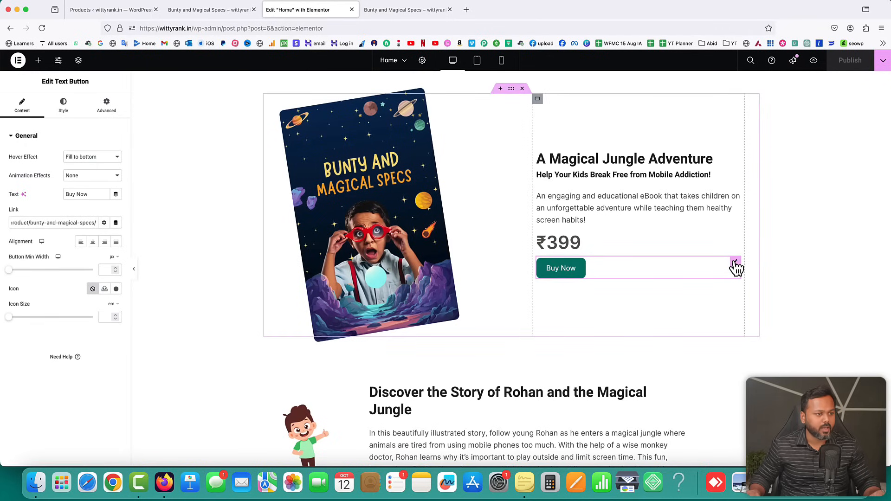
pyautogui.tripleClick(75, 223)
pyautogui.press('BackSpace')
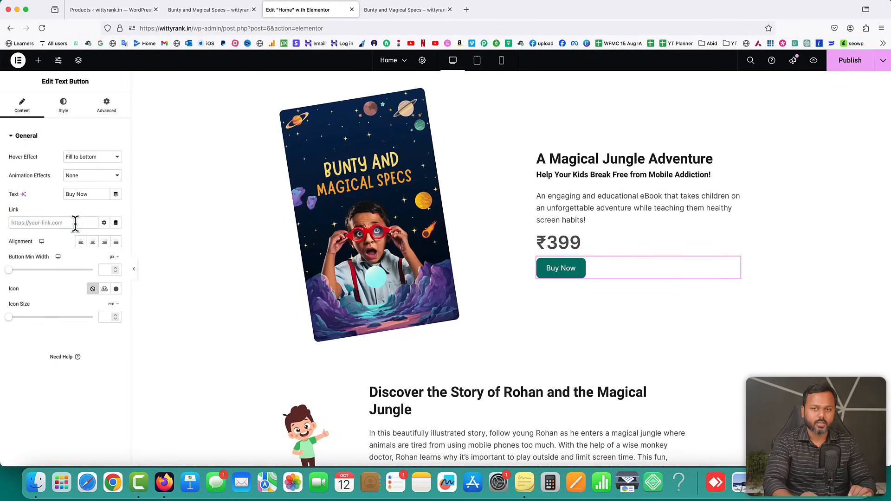
pyautogui.write('https://wittyrank.in/?add-to-cart=ID')
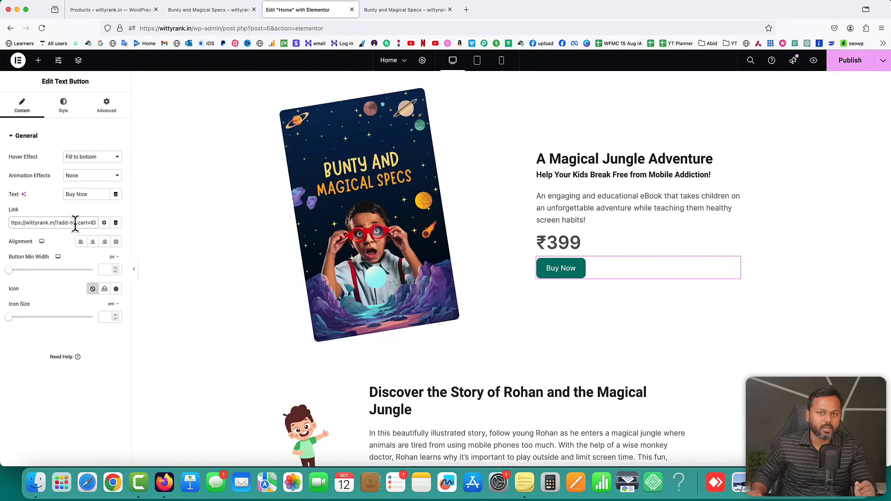
pyautogui.press('BackSpace')
pyautogui.moveTo(56, 223)
pyautogui.mouseDown()
pyautogui.moveTo(13, 223)
pyautogui.moveTo(59, 224)
pyautogui.mouseUp()
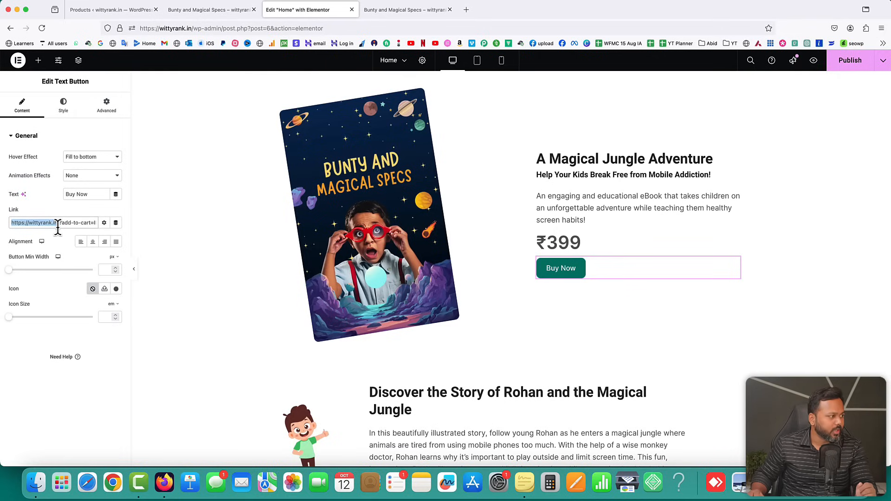
pyautogui.click(61, 226)
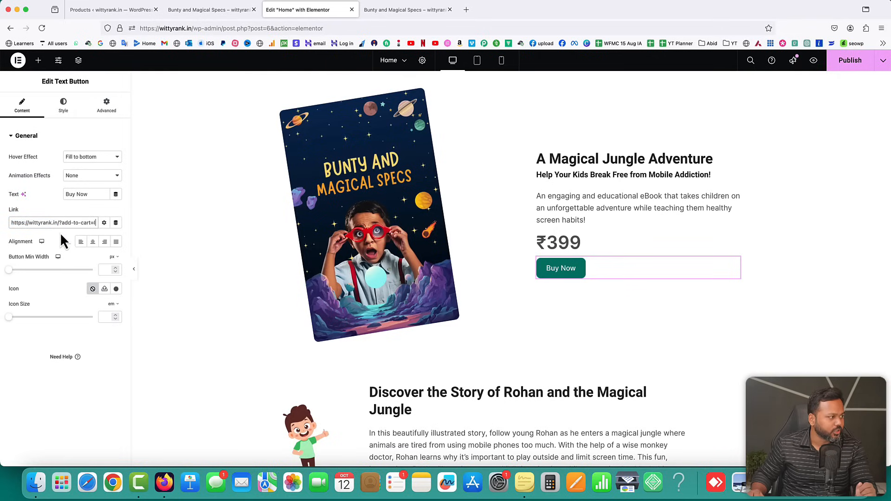
pyautogui.click(84, 222)
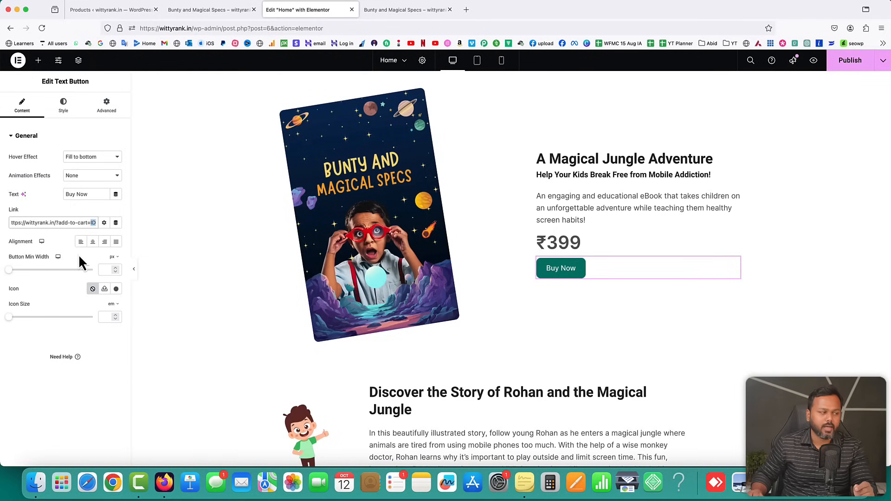
pyautogui.write('35')
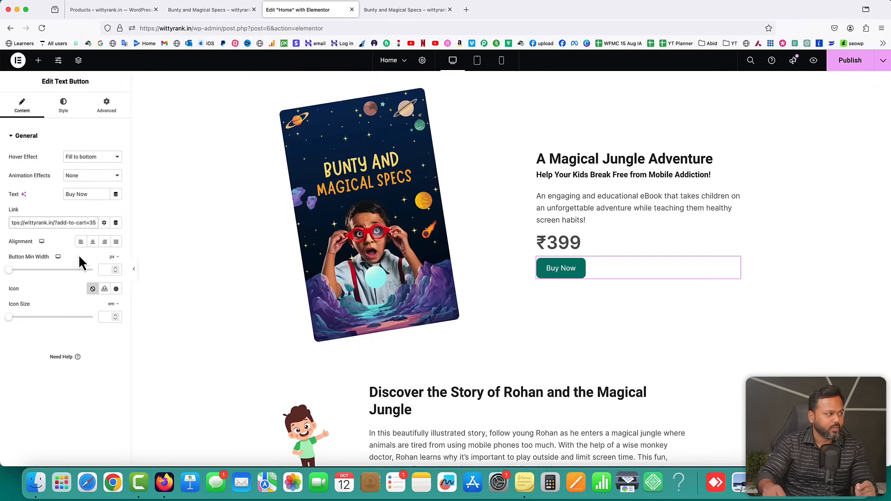
pyautogui.hscroll(-1, 46, 224)
pyautogui.hscroll(1, 54, 223)
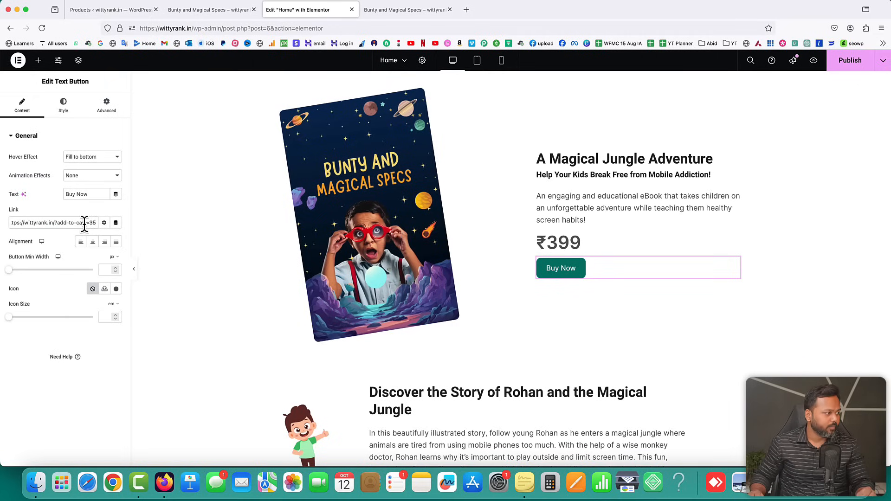
pyautogui.press('super+a')
pyautogui.press('super+c')
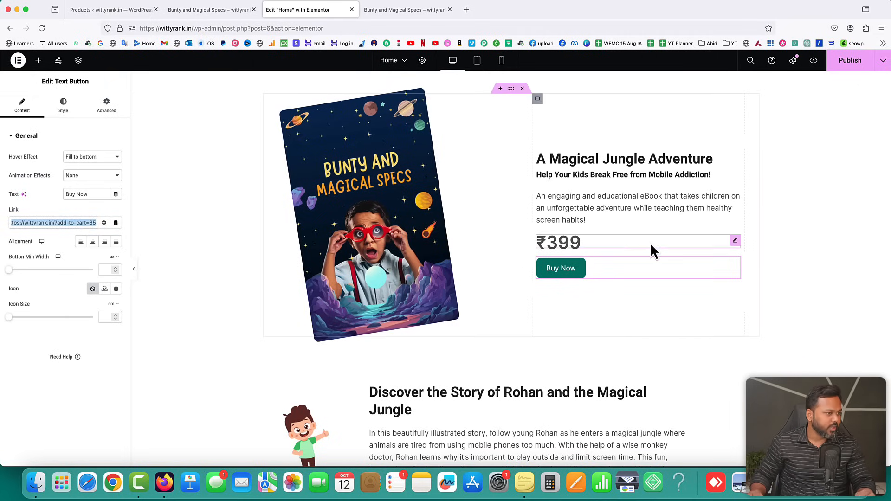
# Paste that link into the other Buy Now buttons, including Get Your Copy Today, and publish
pyautogui.scroll(-5, 650, 251)
pyautogui.click(411, 249)
pyautogui.click(31, 222)
pyautogui.press('super+v')
pyautogui.scroll(-6, 342, 260)
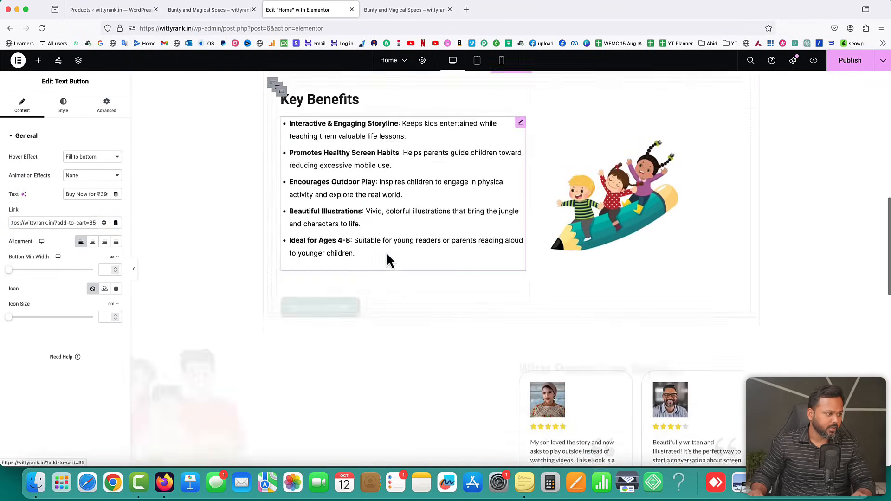
pyautogui.click(341, 262)
pyautogui.click(46, 221)
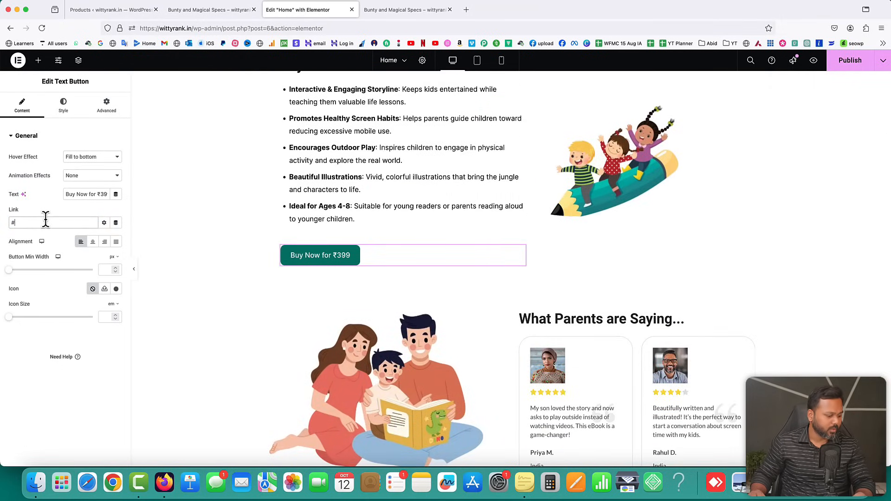
pyautogui.press('super+v')
pyautogui.scroll(-12, 472, 252)
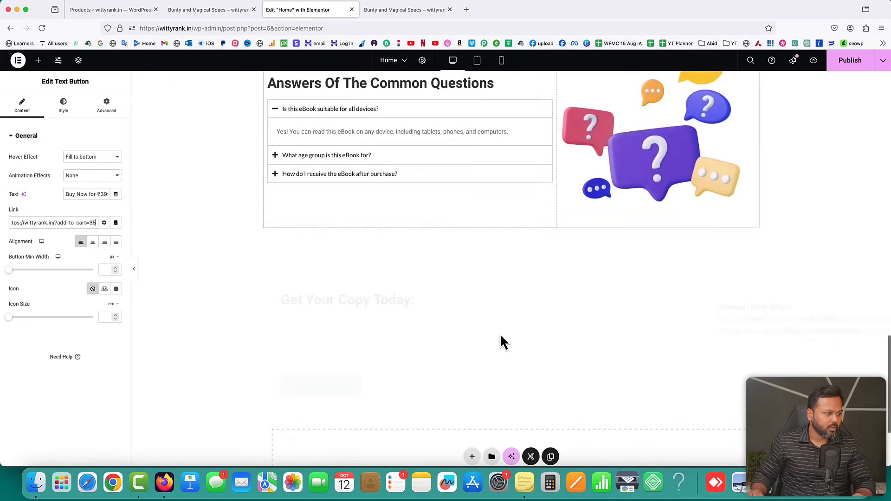
pyautogui.click(342, 345)
pyautogui.click(60, 222)
pyautogui.press('BackSpace')
pyautogui.press('super+v')
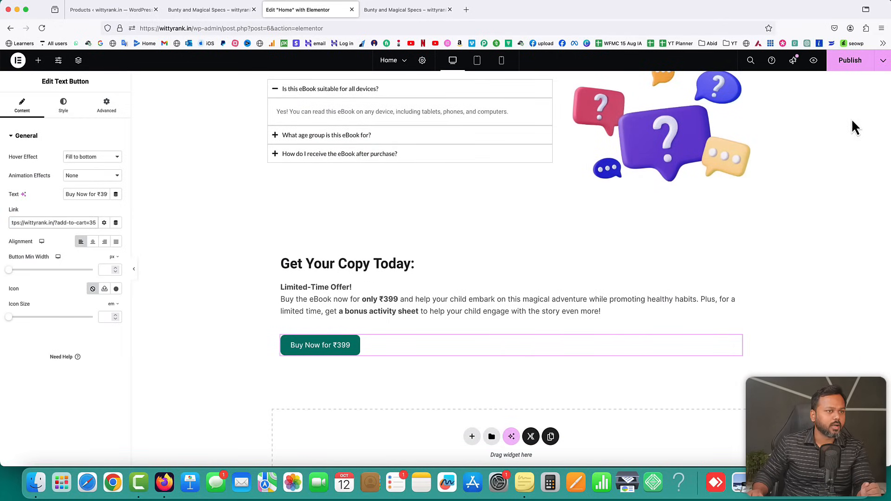
pyautogui.click(850, 67)
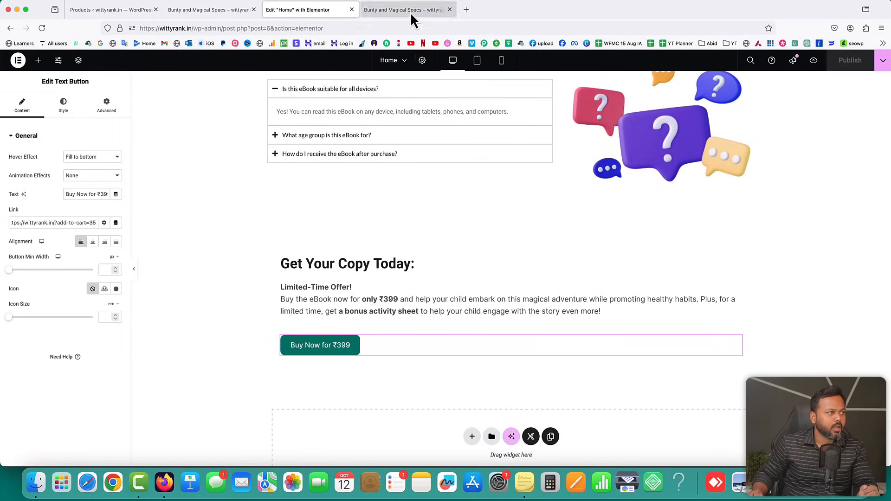
pyautogui.click(410, 12)
# Open wittyrank.in in a new tab and confirm Buy Now goes to ?add-to-cart=35
pyautogui.click(450, 10)
pyautogui.click(369, 12)
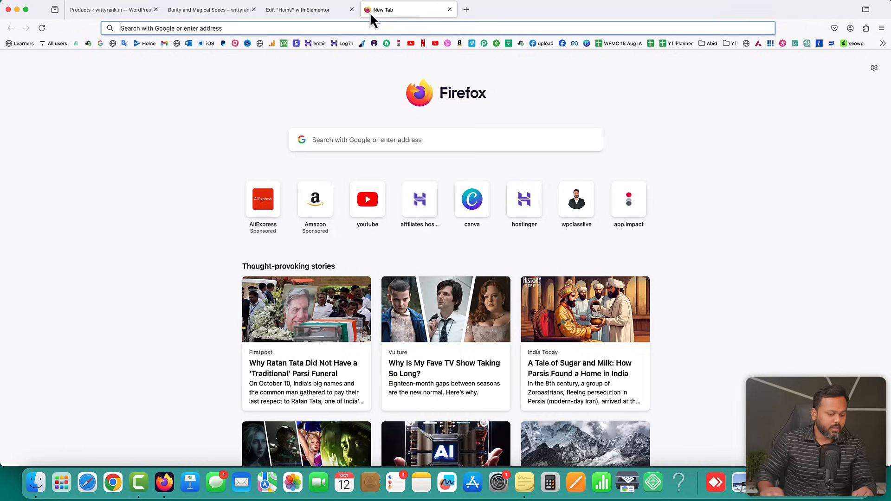
pyautogui.write('witty')
pyautogui.press('Return')
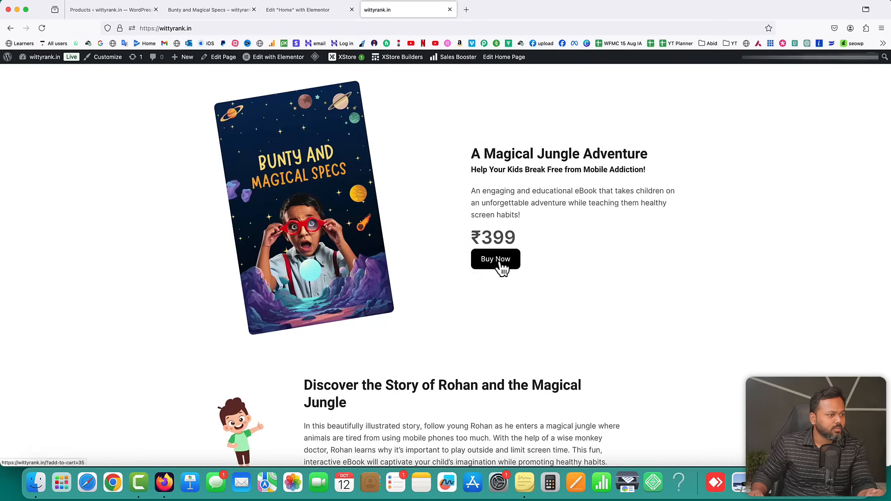
pyautogui.click(501, 264)
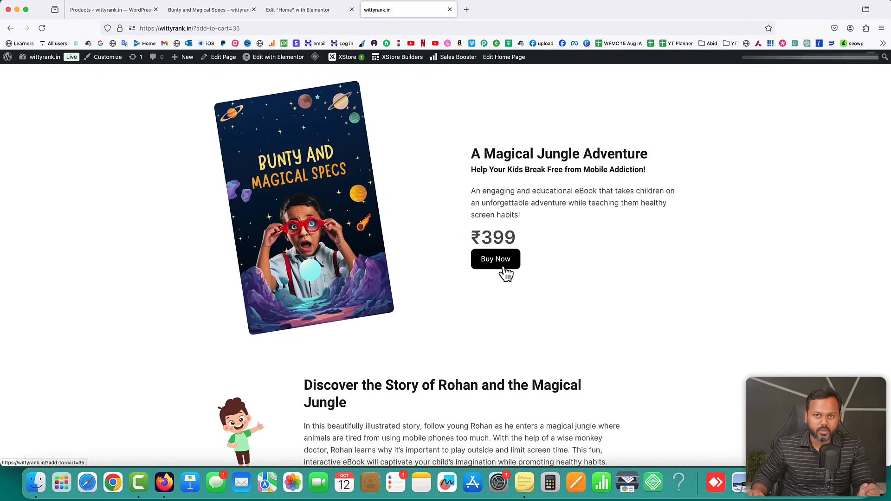
pyautogui.click(113, 11)
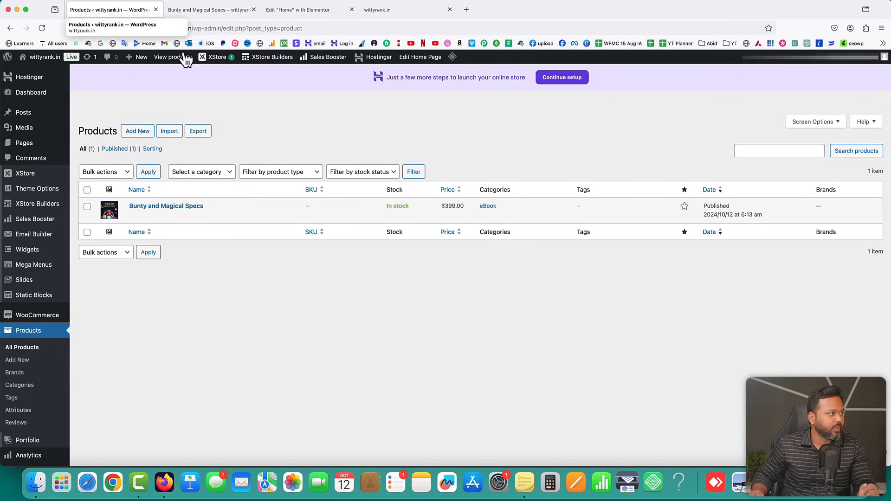
# Search plugins for 'direct', then install and activate Direct Checkout for WooCommerce
pyautogui.scroll(-4, 152, 280)
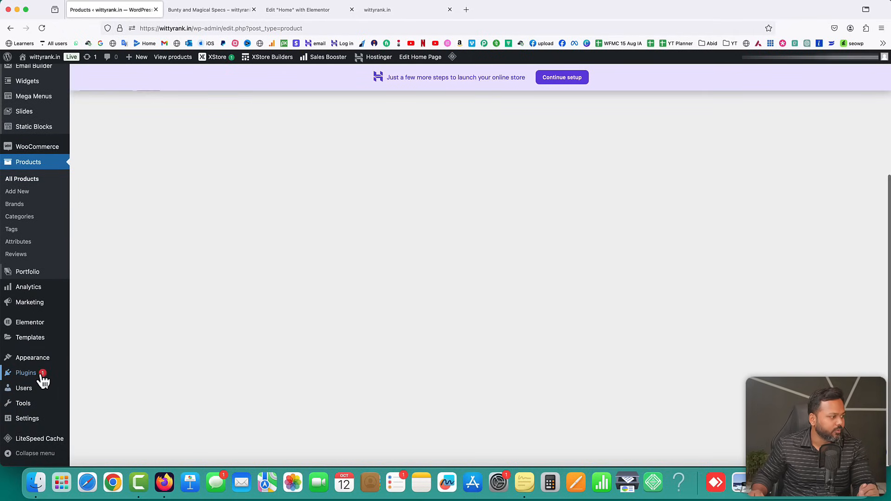
pyautogui.moveTo(39, 375)
pyautogui.click(95, 389)
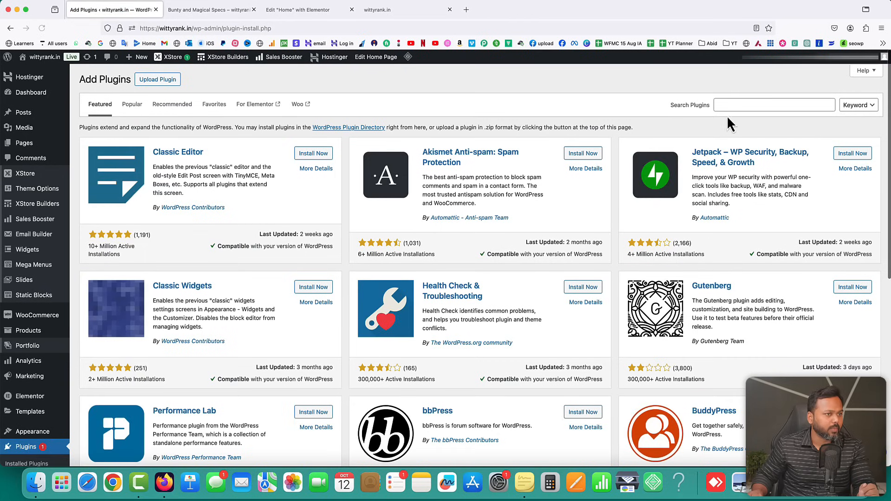
pyautogui.click(728, 106)
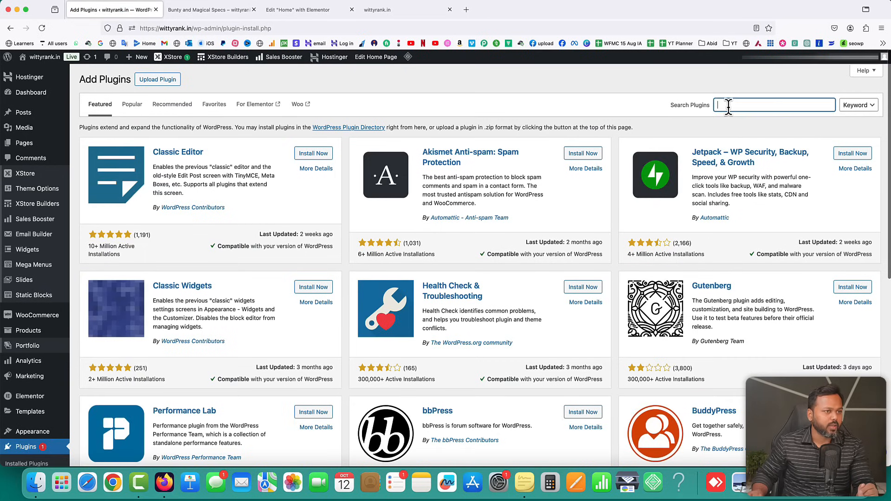
pyautogui.write('direct checkout')
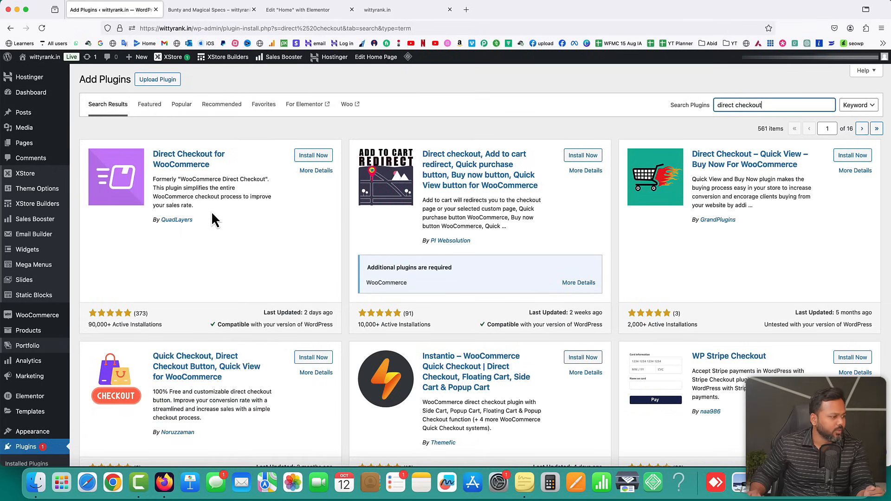
pyautogui.scroll(-5, 628, 346)
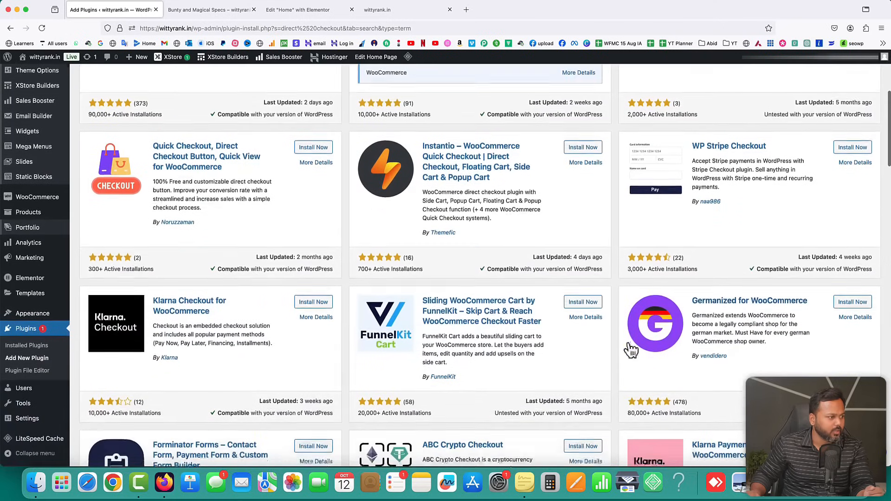
pyautogui.scroll(5, 628, 346)
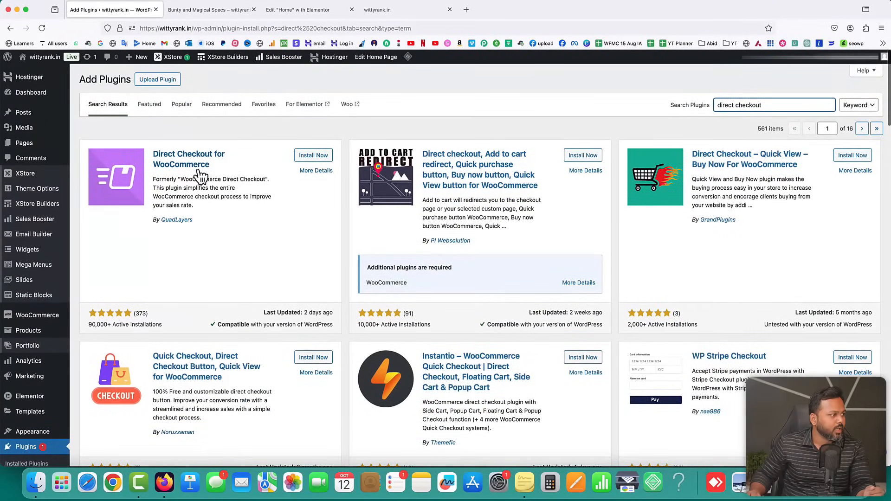
pyautogui.click(314, 155)
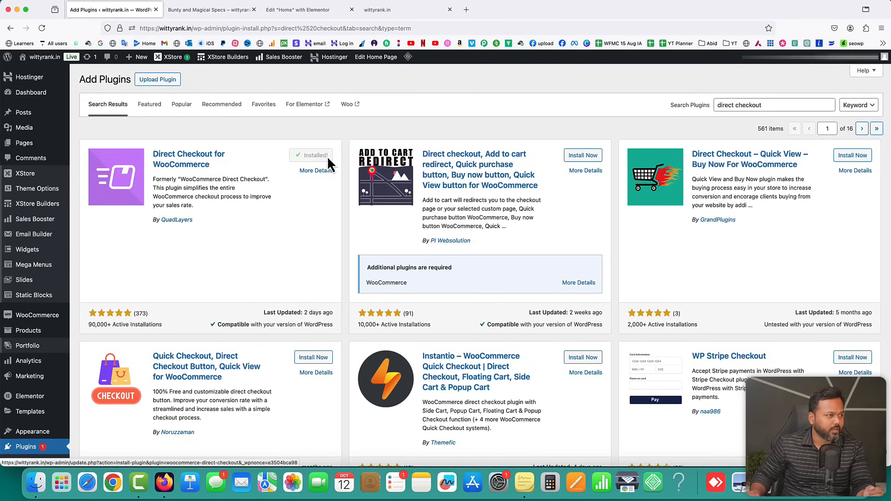
pyautogui.click(329, 156)
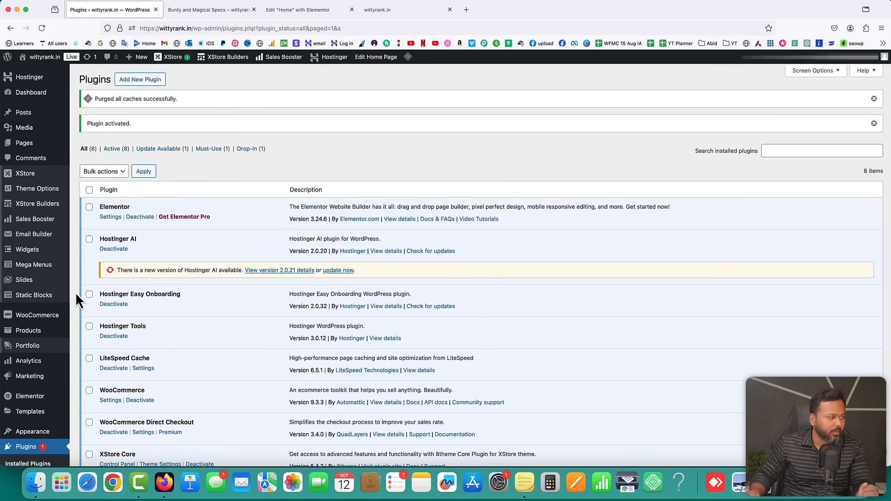
# Open the Direct Checkout settings, leaving Added to cart alert set to No
pyautogui.scroll(-3, 75, 292)
pyautogui.moveTo(58, 261)
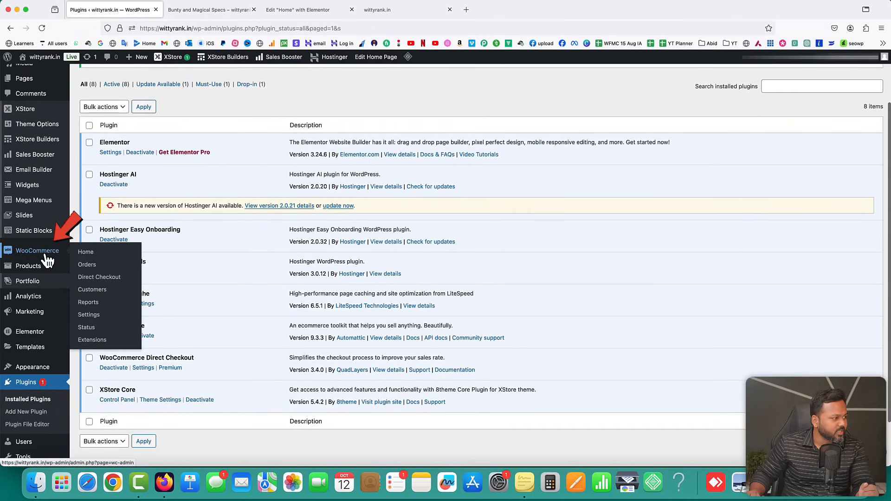
pyautogui.click(97, 279)
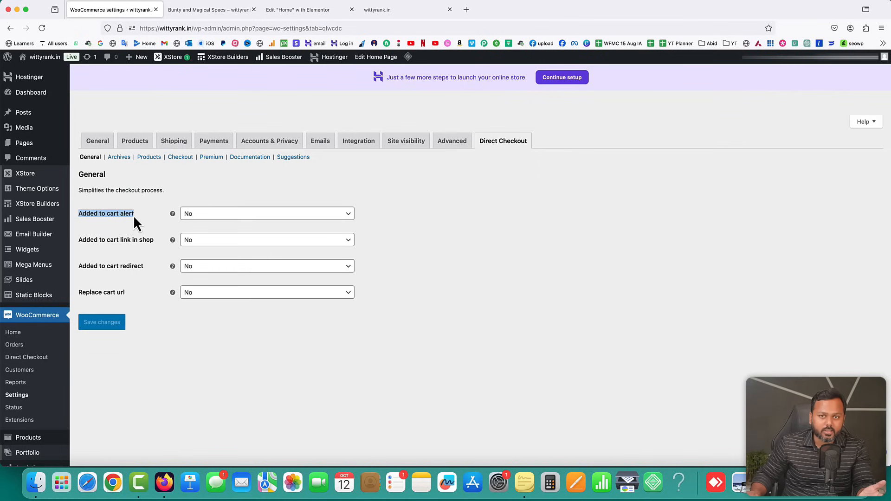
pyautogui.click(195, 218)
pyautogui.click(195, 244)
pyautogui.moveTo(81, 243); pyautogui.dragTo(117, 244)
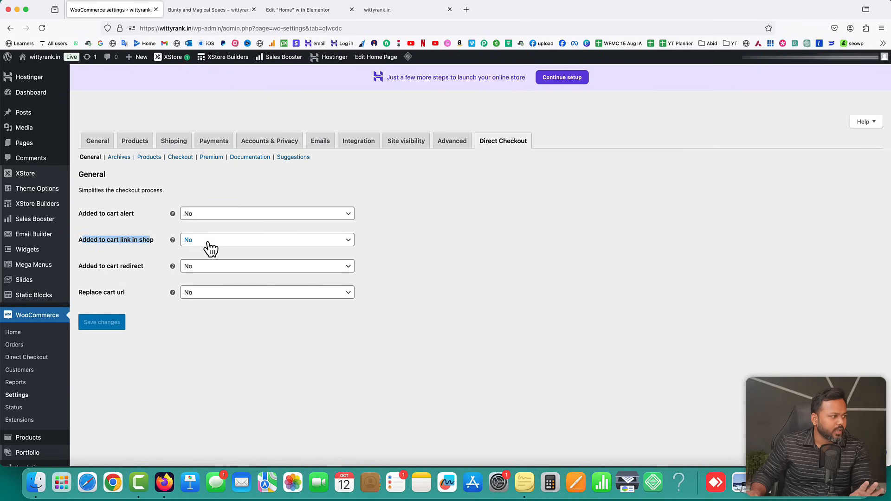
pyautogui.click(149, 274)
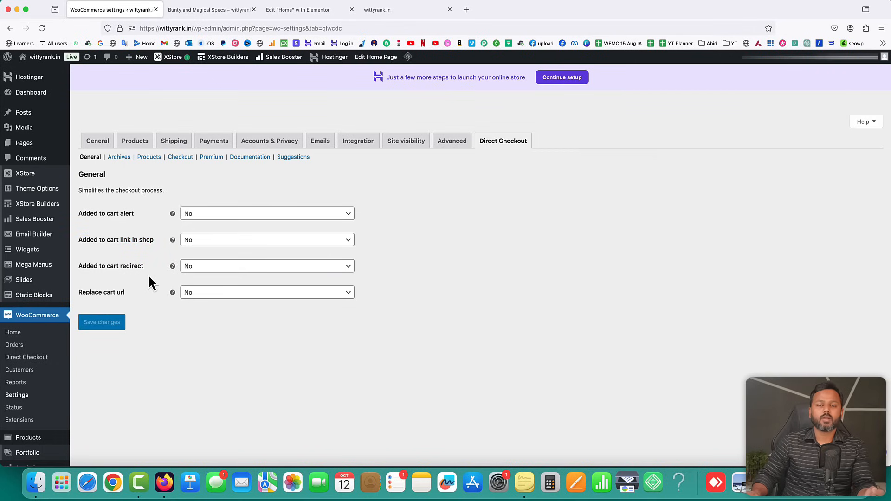
# Set Added to cart redirect to Checkout and save the settings
pyautogui.click(210, 268)
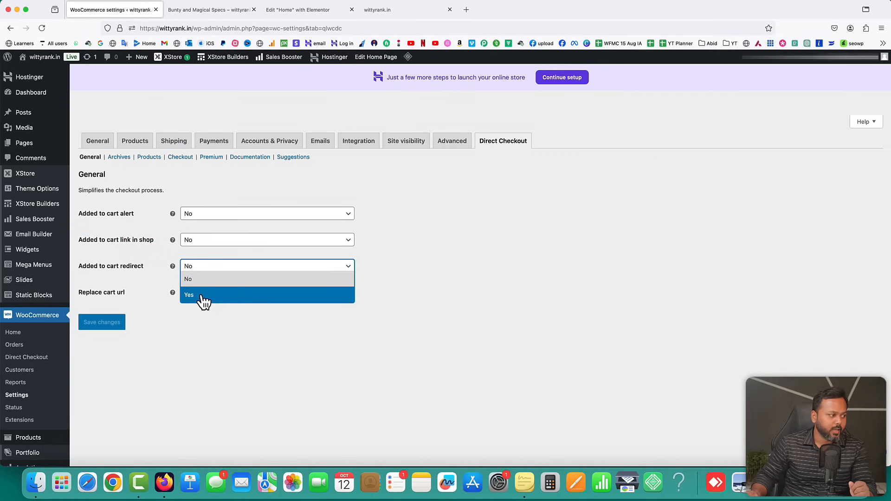
pyautogui.click(199, 295)
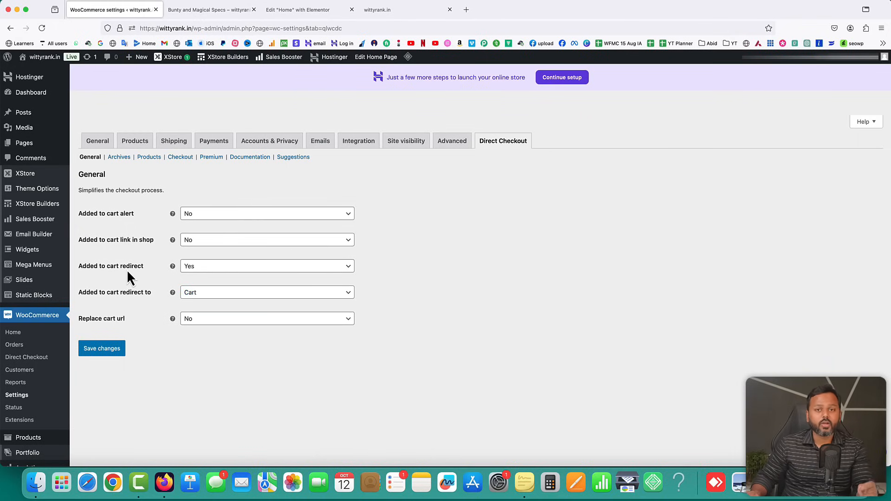
pyautogui.click(201, 296)
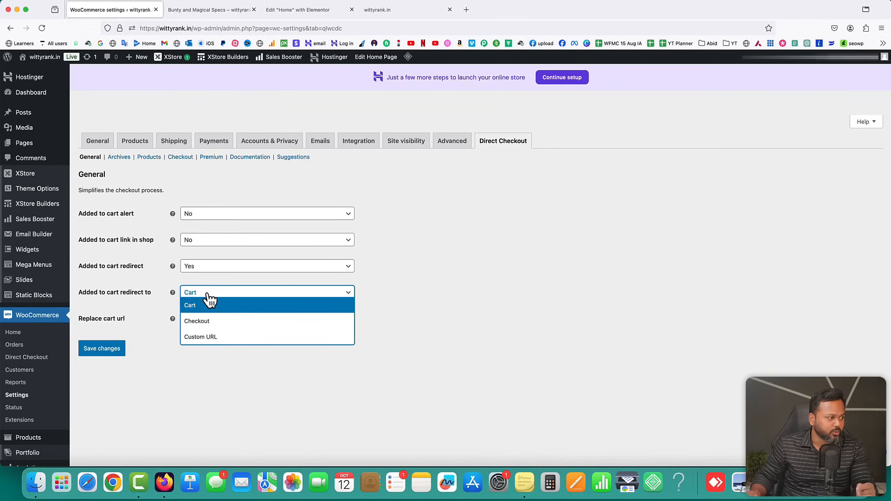
pyautogui.click(217, 327)
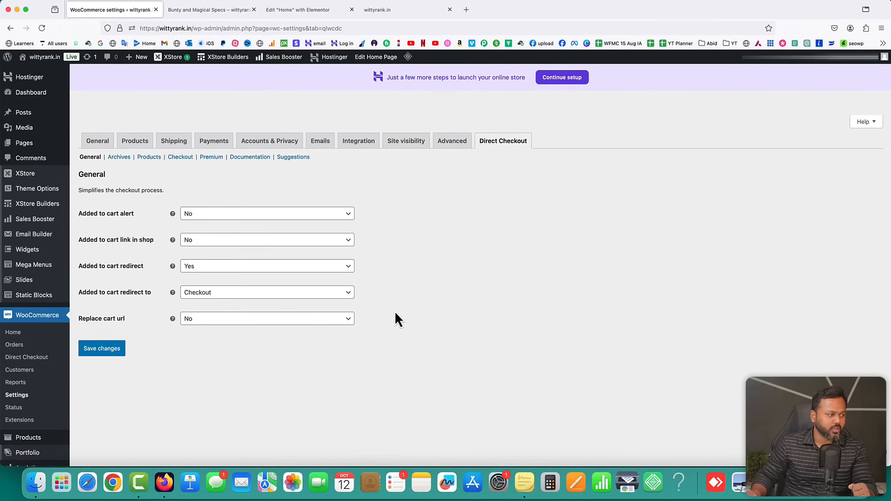
pyautogui.click(106, 353)
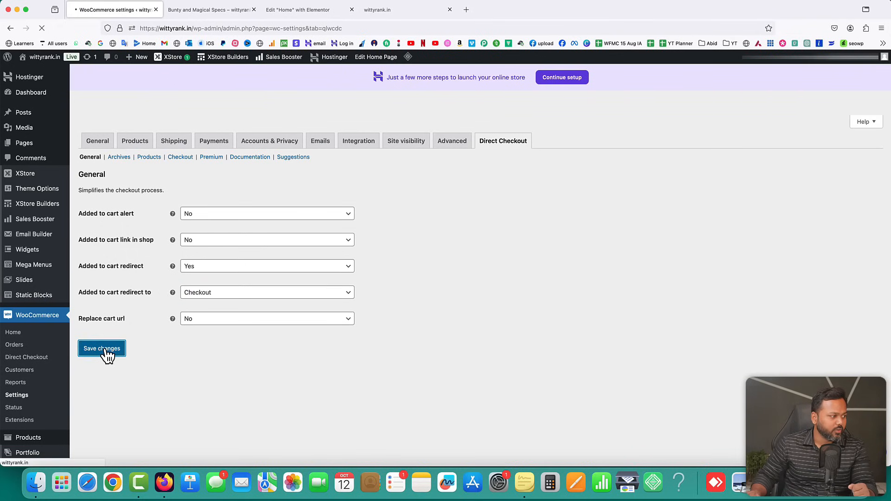
pyautogui.click(383, 9)
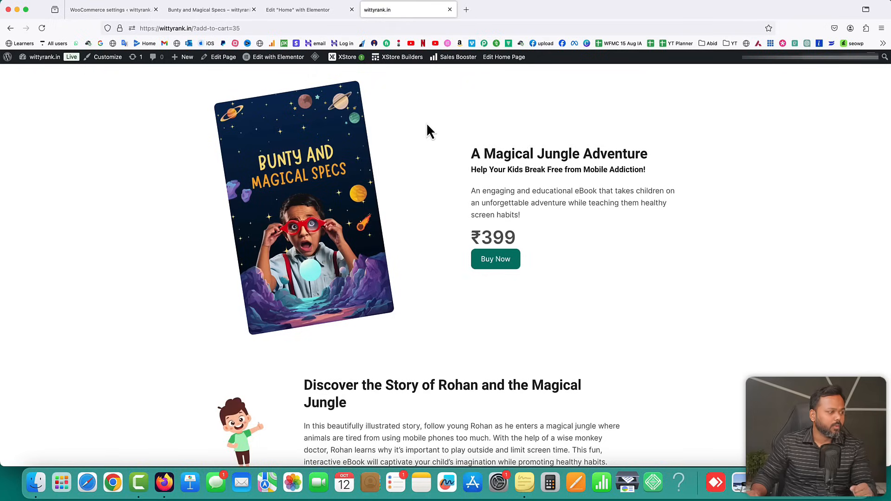
# Load the site's home page and purge all LSCache
pyautogui.press('super+r')
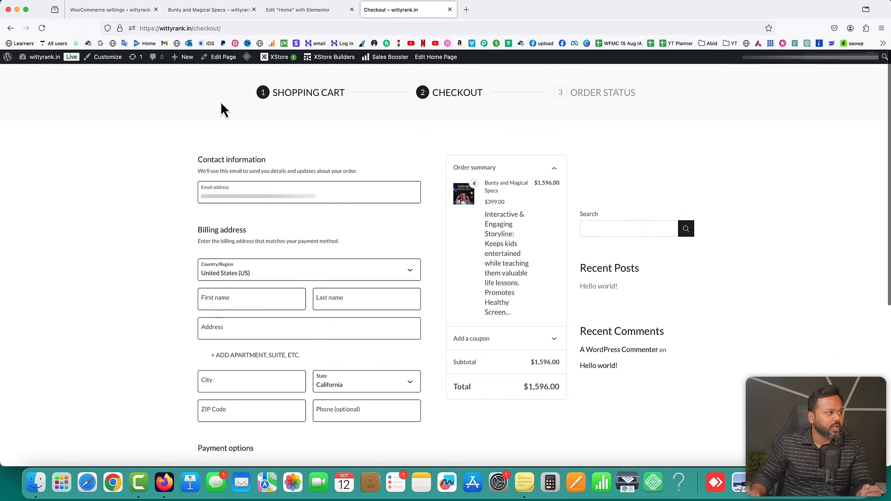
pyautogui.moveTo(193, 29); pyautogui.dragTo(336, 39)
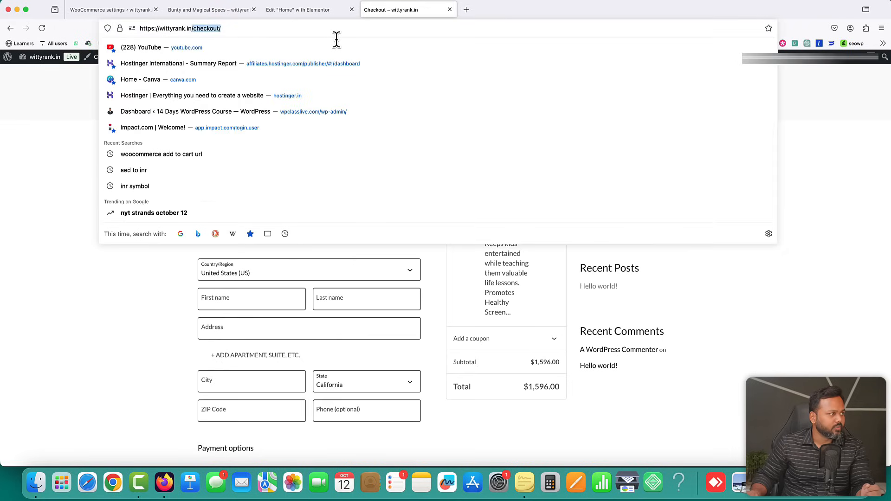
pyautogui.press('BackSpace')
pyautogui.press('Return')
pyautogui.moveTo(317, 62)
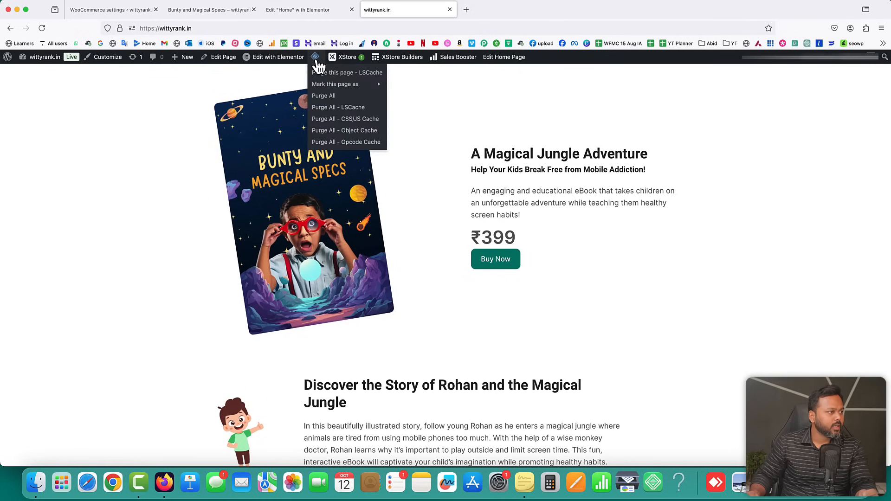
pyautogui.click(330, 108)
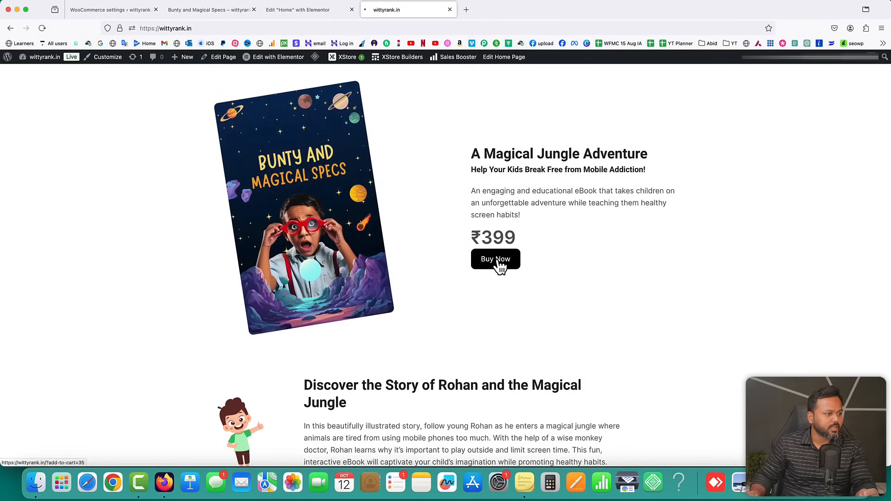
# Test Buy Now, then go from /cart to Checkout, still priced in dollars
pyautogui.click(499, 266)
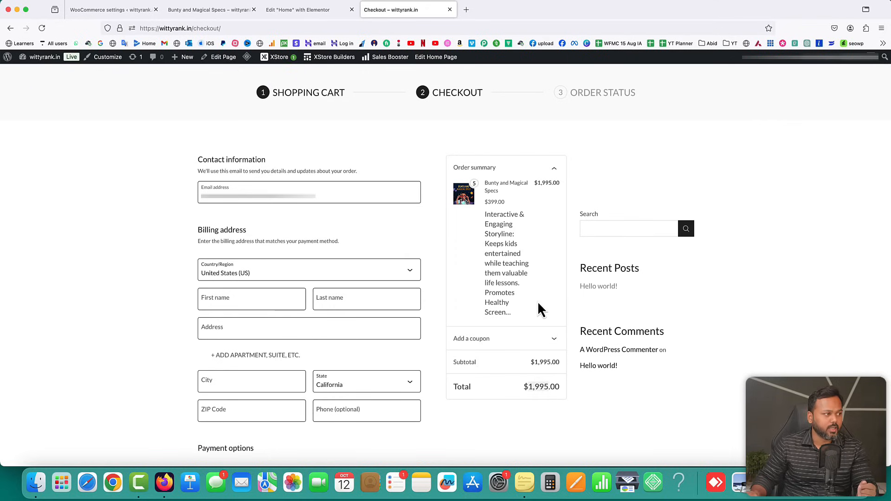
pyautogui.moveTo(193, 29); pyautogui.dragTo(235, 31)
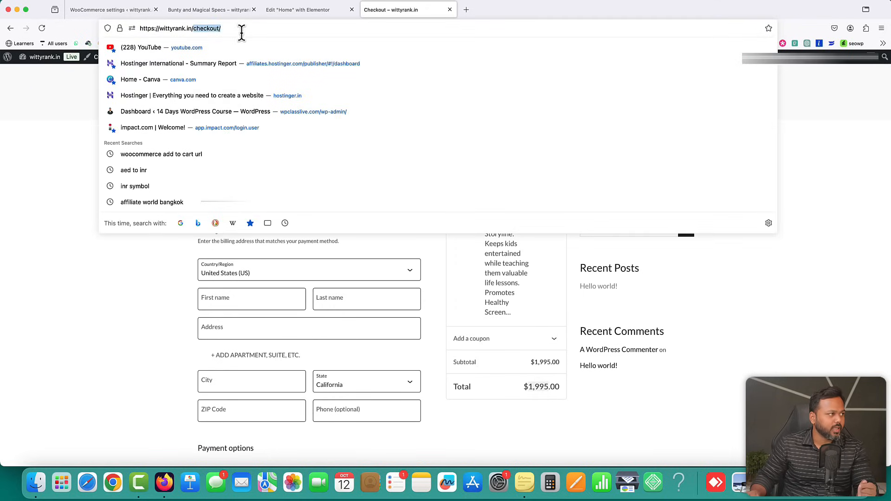
pyautogui.write('cart/')
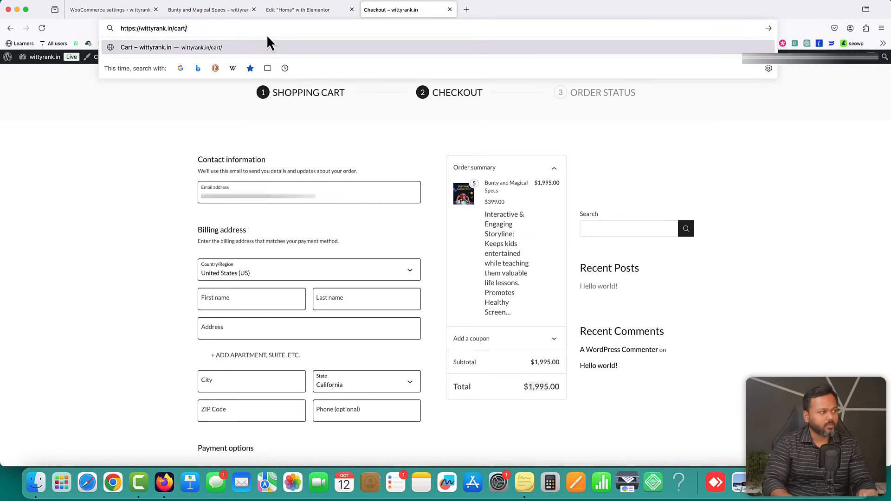
pyautogui.press('BackSpace')
pyautogui.press('Return')
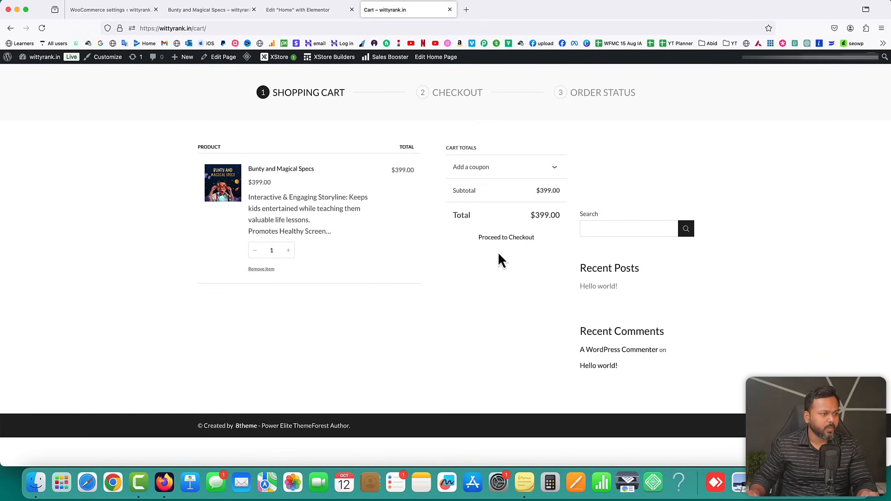
pyautogui.click(447, 96)
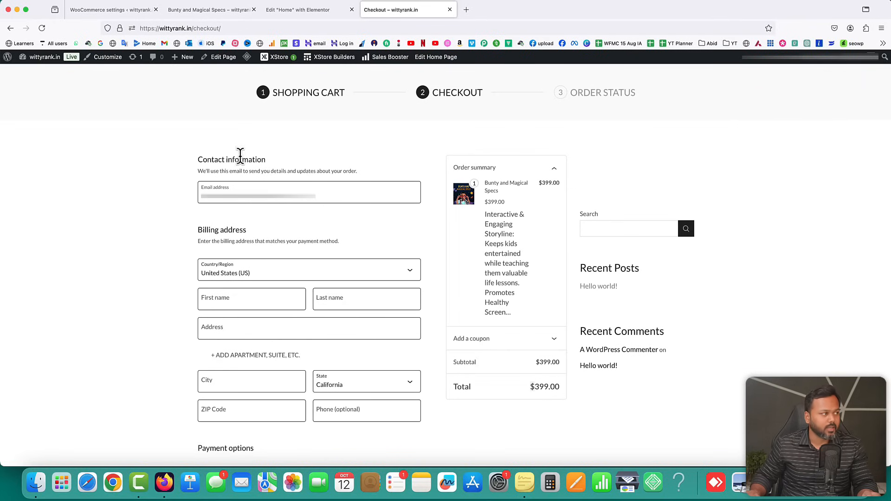
# Open WooCommerce's General settings in the admin tab
pyautogui.click(100, 10)
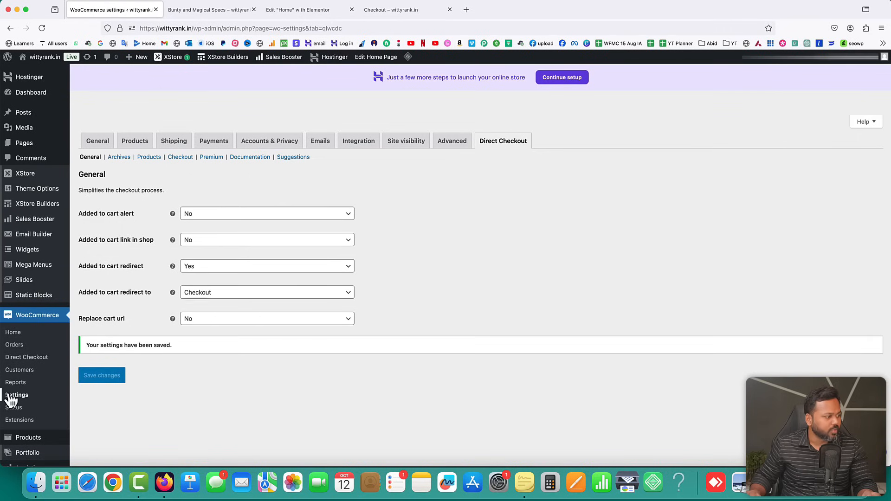
pyautogui.click(96, 144)
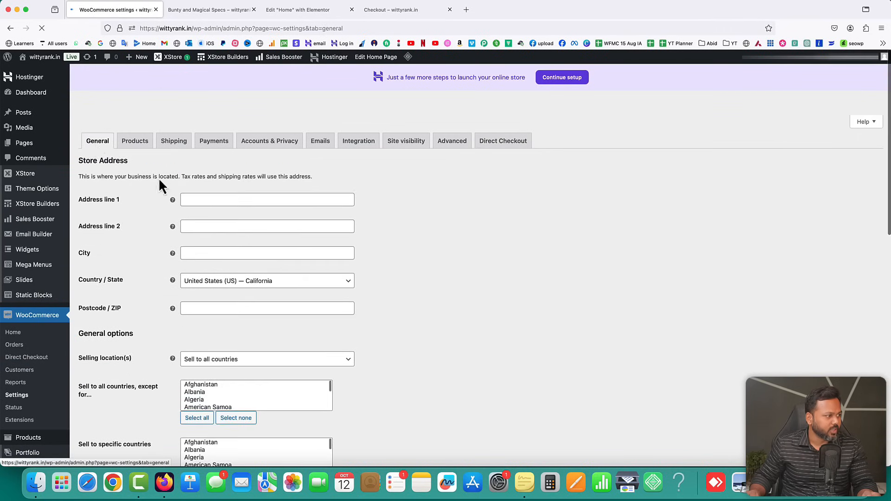
pyautogui.scroll(-5, 411, 273)
# Set currency to Indian rupee (₹) — INR, save, and reload checkout showing ₹399
pyautogui.scroll(-3, 412, 276)
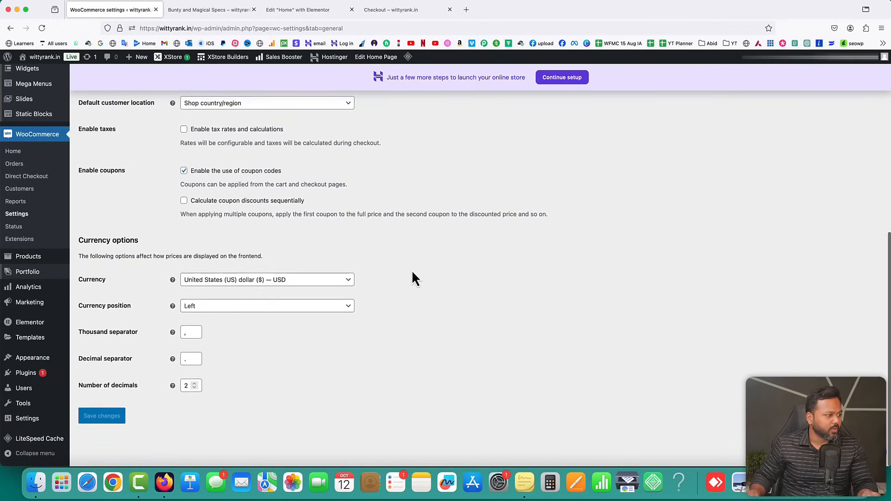
pyautogui.click(237, 288)
pyautogui.click(235, 294)
pyautogui.write('inr')
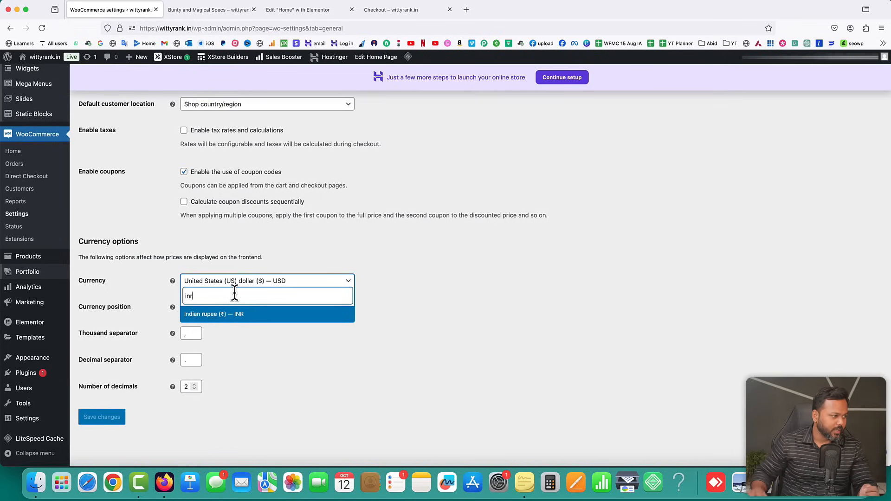
pyautogui.click(239, 315)
pyautogui.click(102, 418)
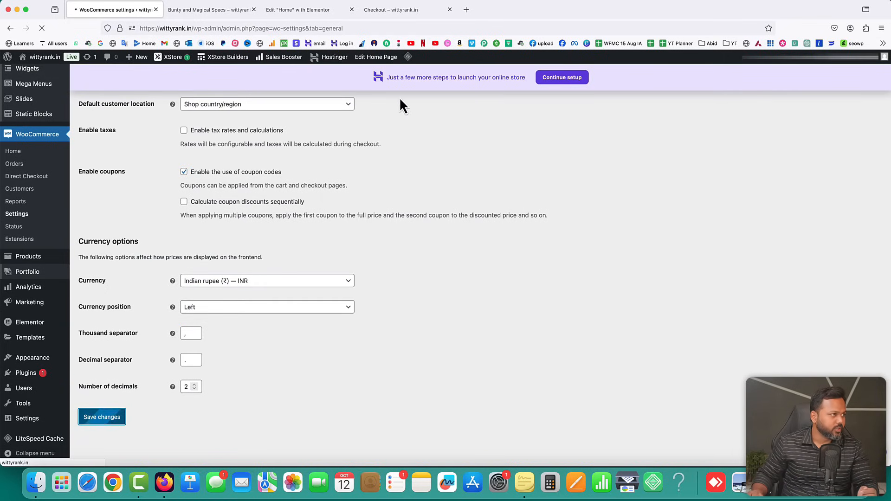
pyautogui.click(391, 13)
pyautogui.click(41, 29)
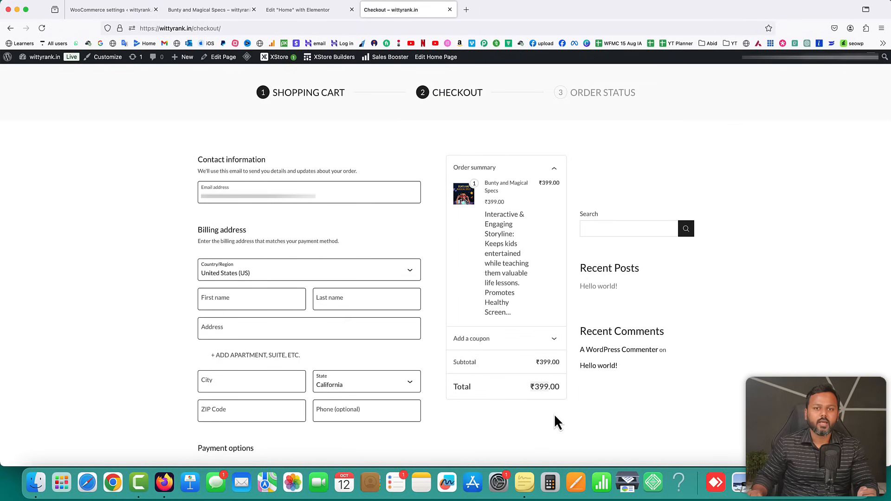
# Scroll checkout to Payment options, which lists no available methods, then open a new tab
pyautogui.scroll(-5, 550, 409)
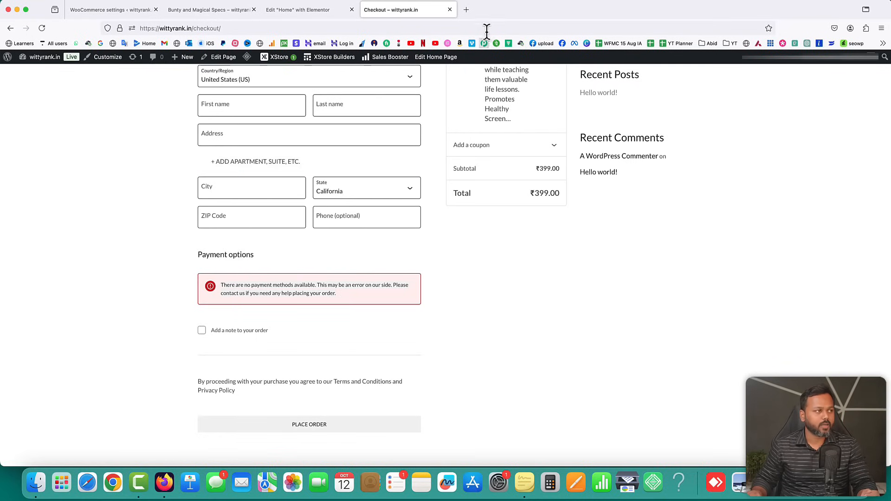
pyautogui.click(466, 9)
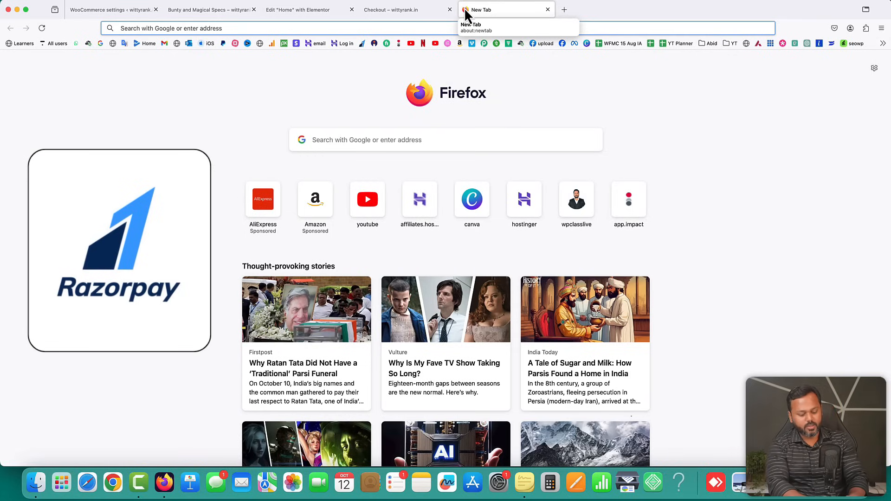
# Visit the Razorpay signup link, then open the existing account's Razorpay dashboard via bookmark
pyautogui.write('saddamkassim.com/')
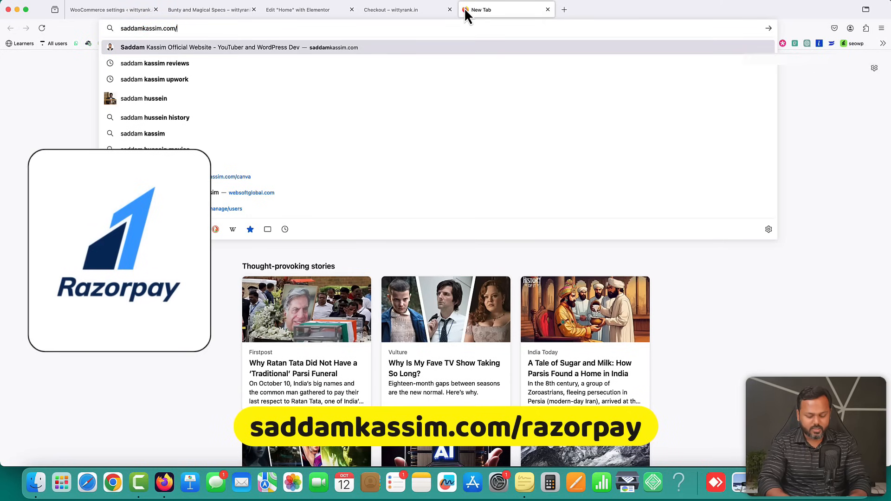
pyautogui.write('razorpay/')
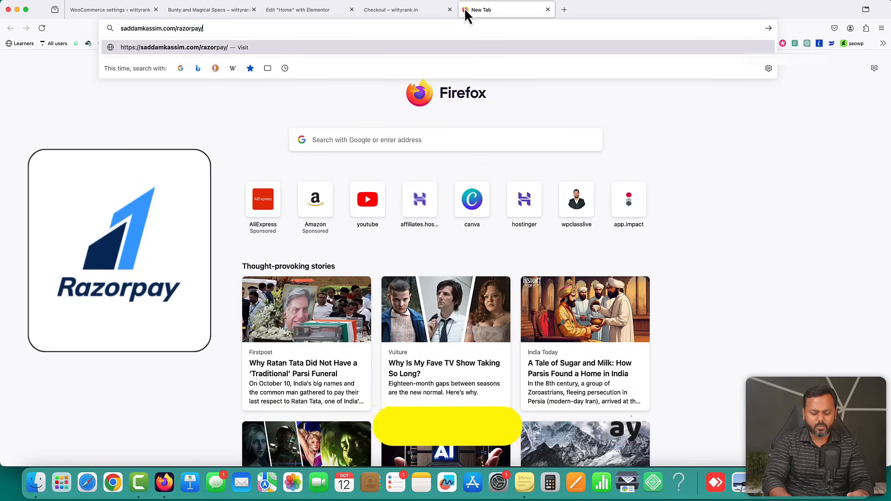
pyautogui.press('Return')
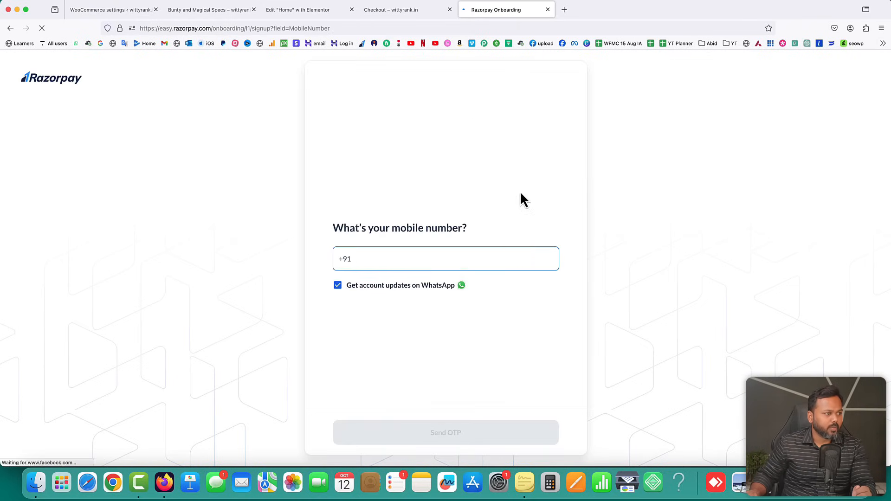
pyautogui.click(426, 259)
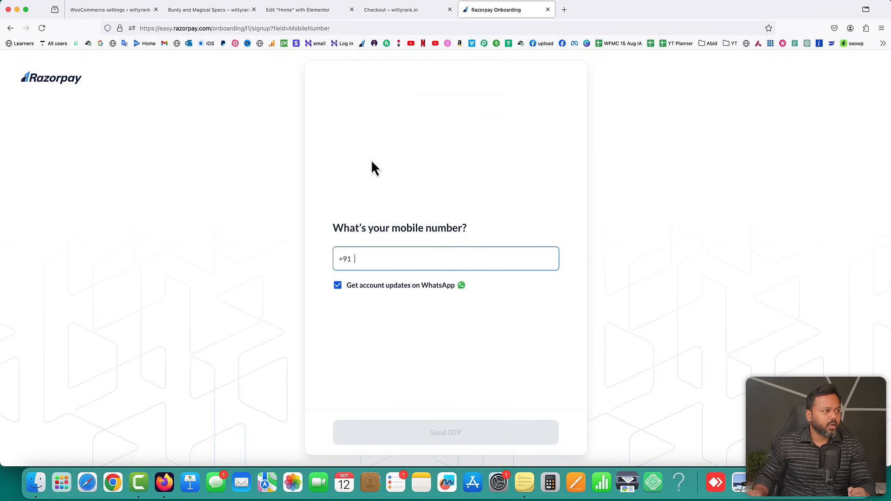
pyautogui.click(361, 45)
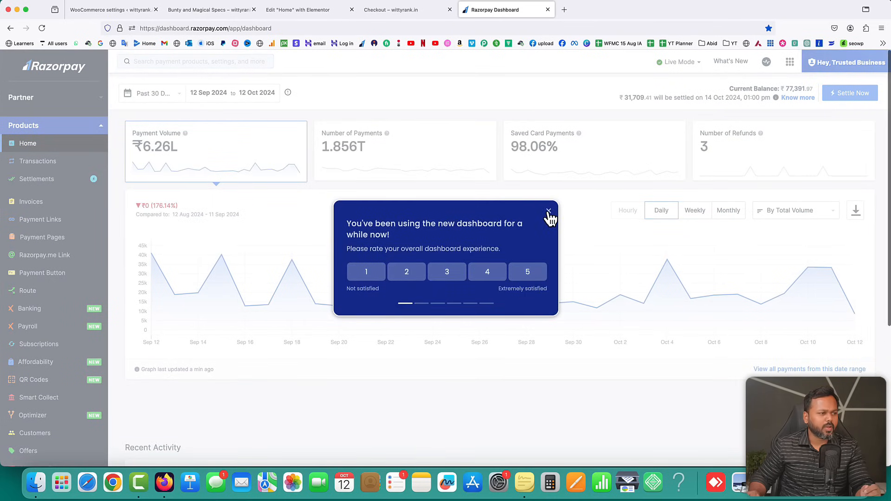
# Dismiss the rating prompt and open Account & Settings > API keys to see the live key
pyautogui.click(548, 216)
pyautogui.moveTo(786, 91); pyautogui.dragTo(801, 95)
pyautogui.click(799, 116)
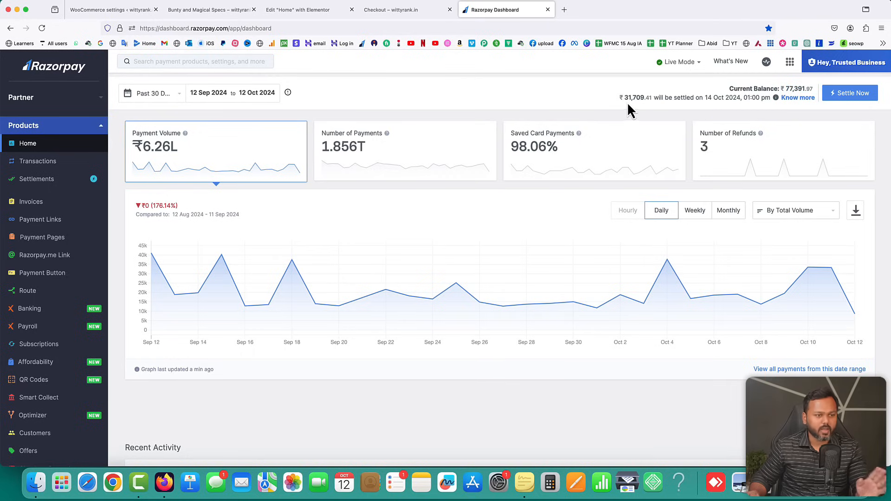
pyautogui.moveTo(826, 269)
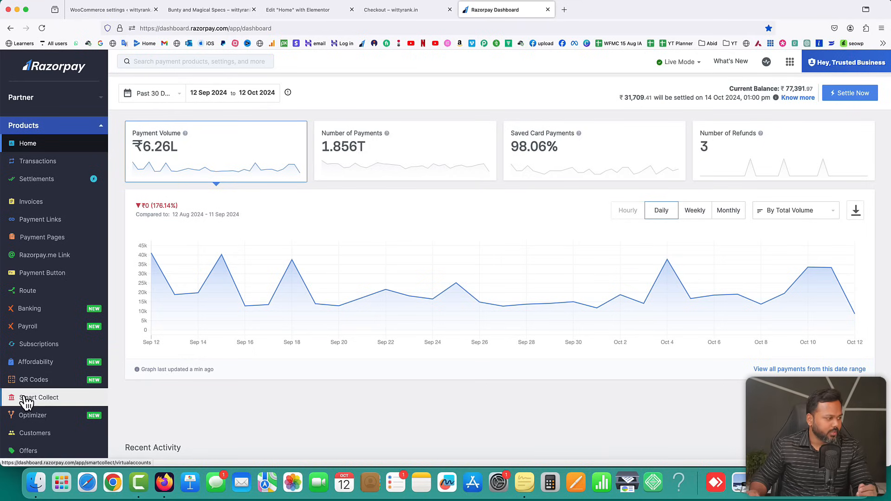
pyautogui.scroll(-3, 58, 367)
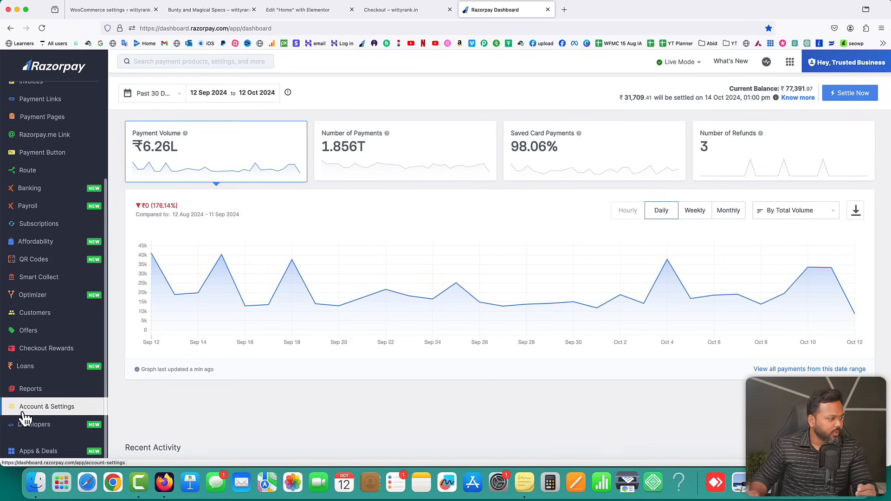
pyautogui.click(46, 411)
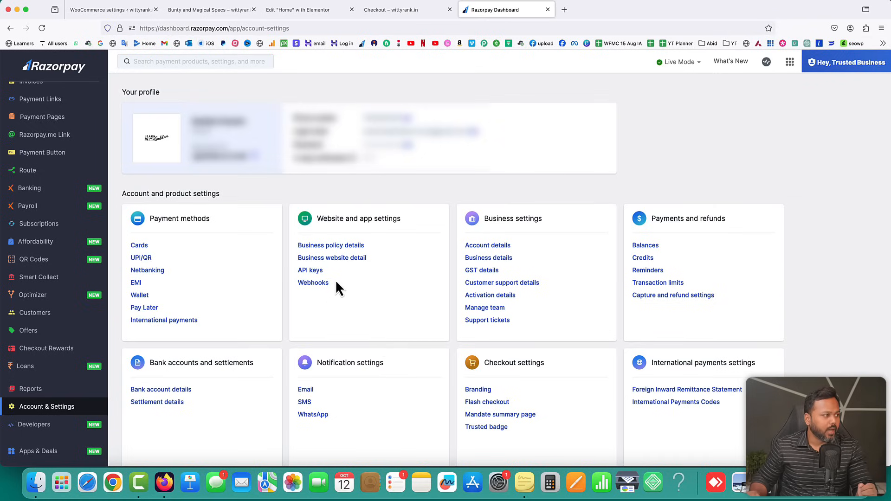
pyautogui.click(310, 271)
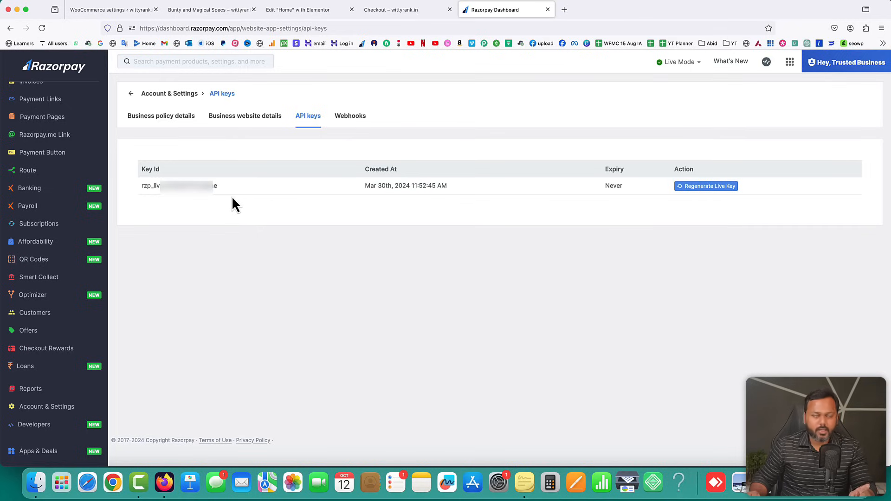
pyautogui.click(122, 12)
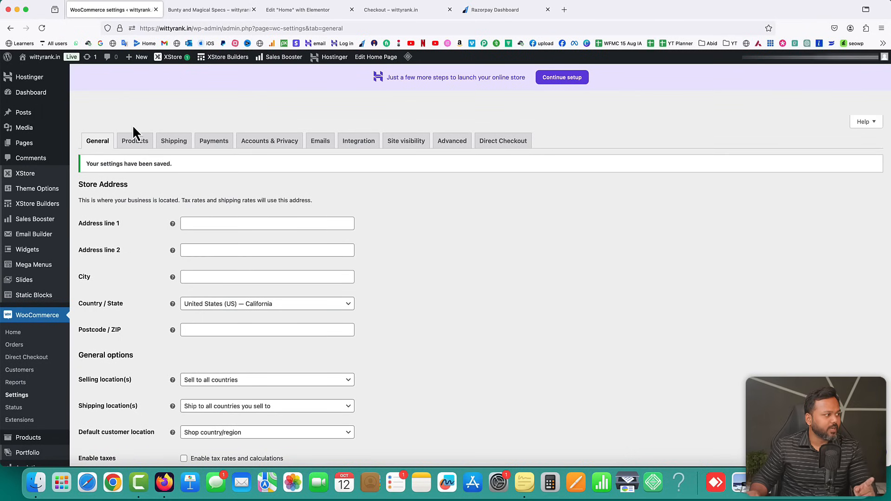
# Search 'razorpay', install and activate Razorpay for WooCommerce, then open WooCommerce settings
pyautogui.scroll(-5, 134, 251)
pyautogui.scroll(-2, 136, 258)
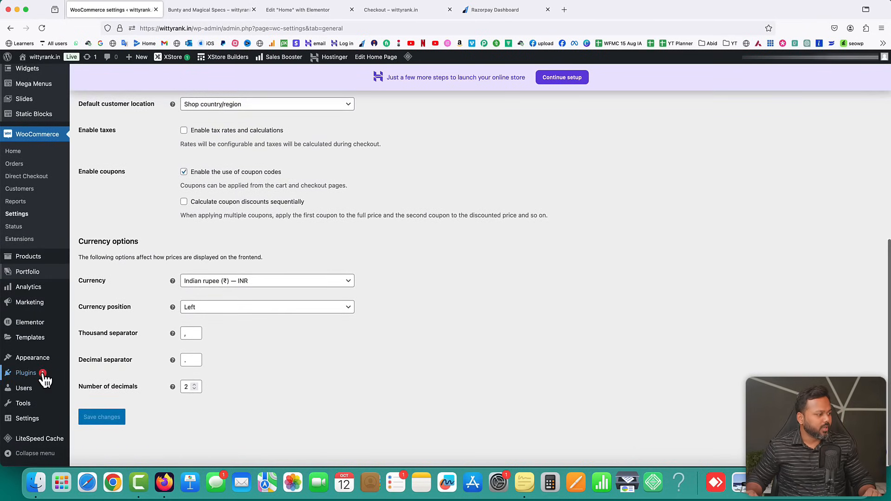
pyautogui.moveTo(28, 372)
pyautogui.click(98, 389)
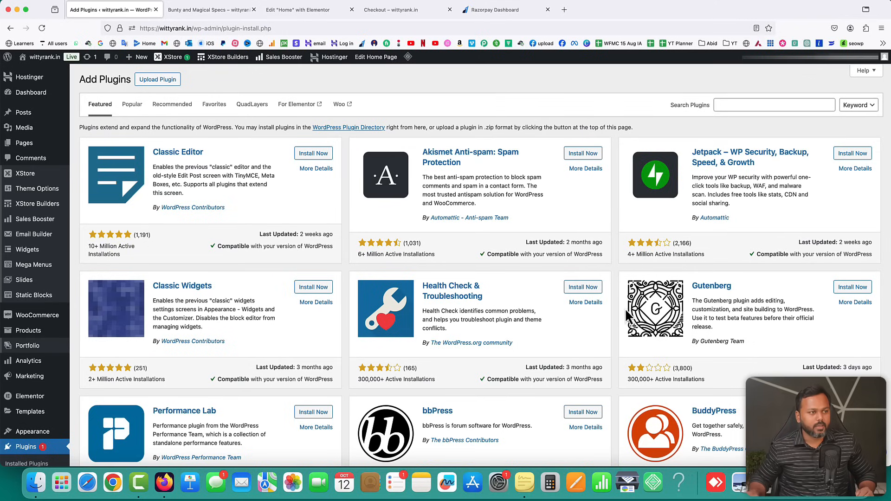
pyautogui.click(753, 104)
pyautogui.write('razorpay')
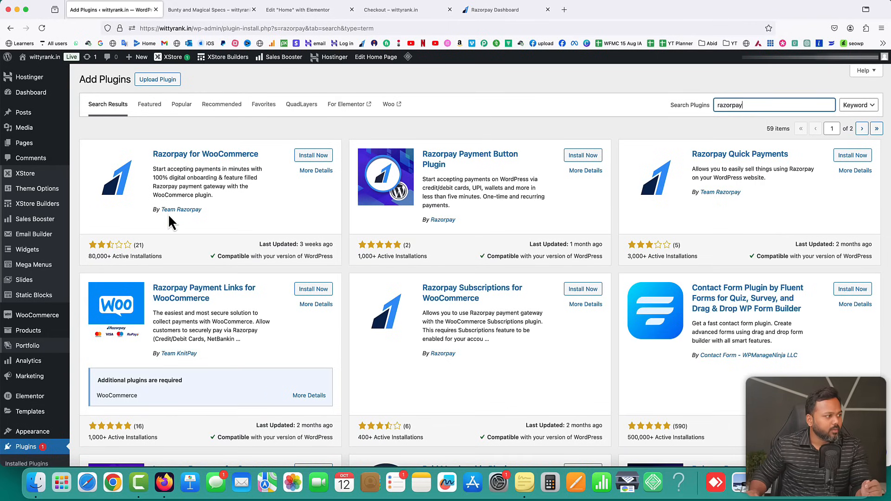
pyautogui.click(323, 157)
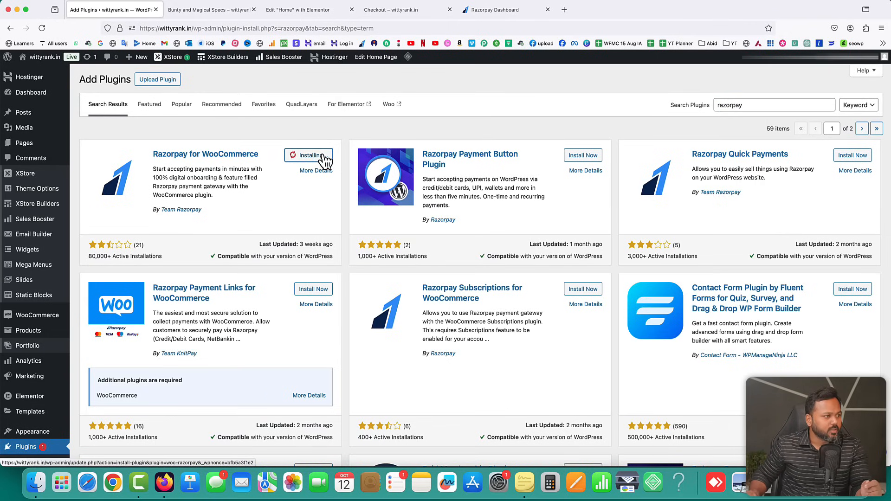
pyautogui.click(324, 157)
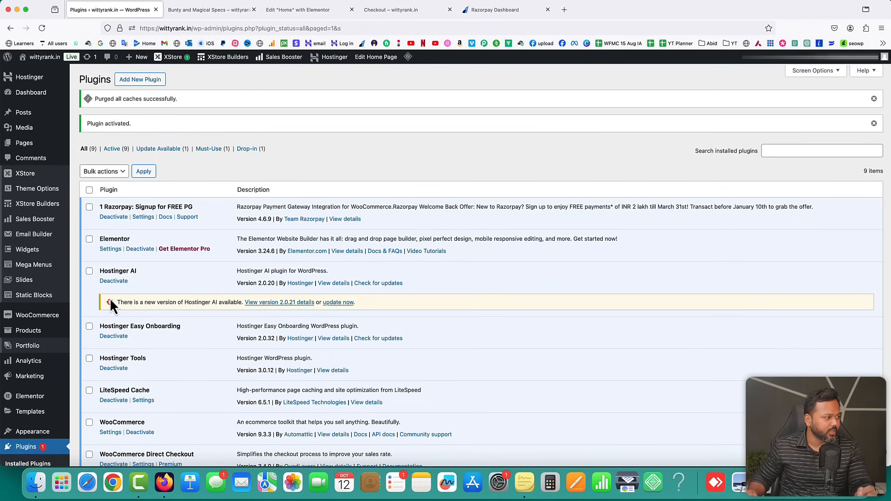
pyautogui.moveTo(50, 314)
pyautogui.click(88, 379)
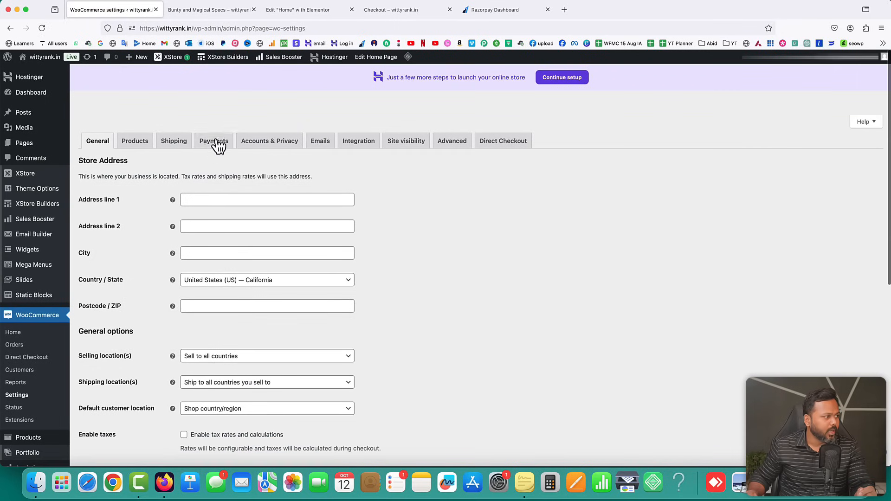
# Open the Razorpay gateway's settings from the store's payment methods list
pyautogui.click(217, 147)
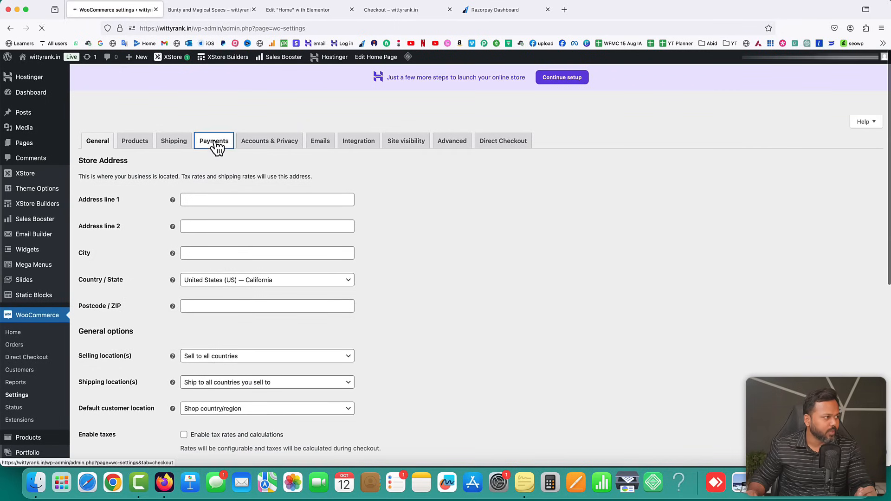
pyautogui.scroll(-3, 371, 256)
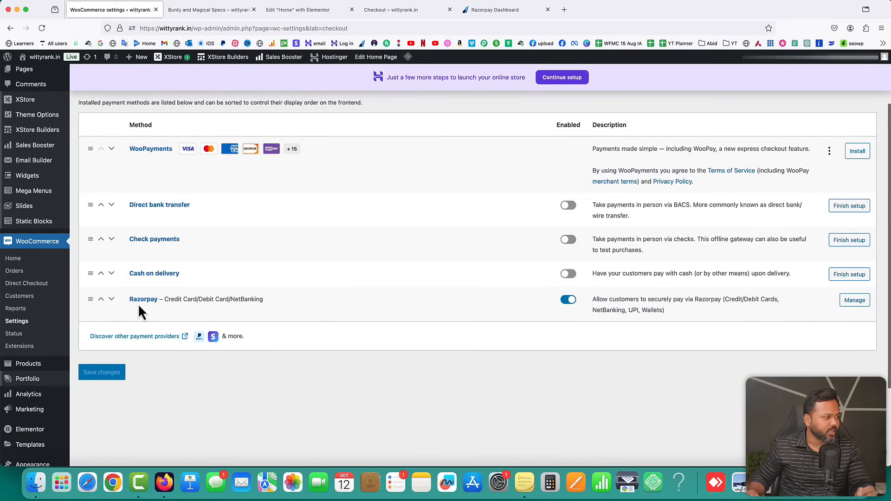
pyautogui.click(856, 300)
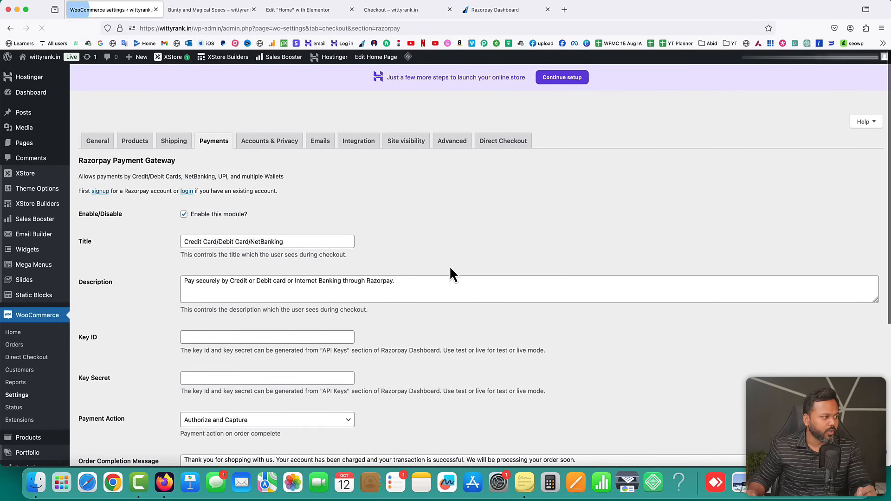
pyautogui.scroll(-2, 249, 235)
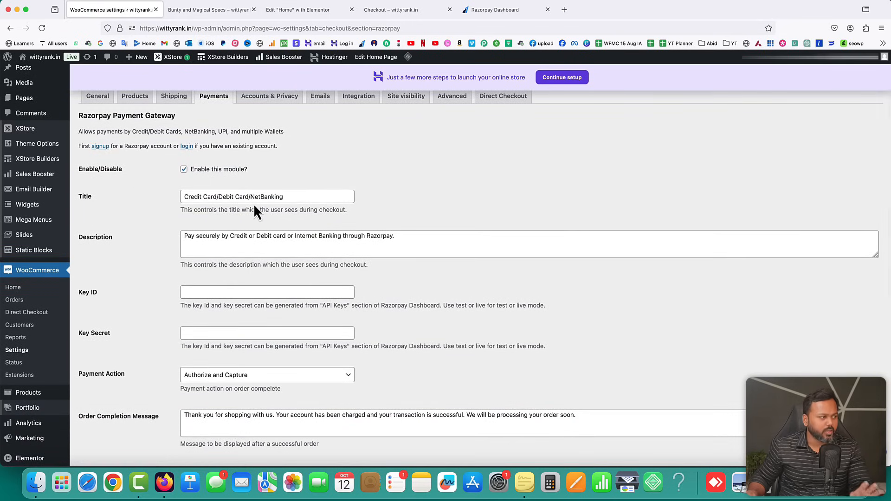
pyautogui.scroll(-3, 259, 230)
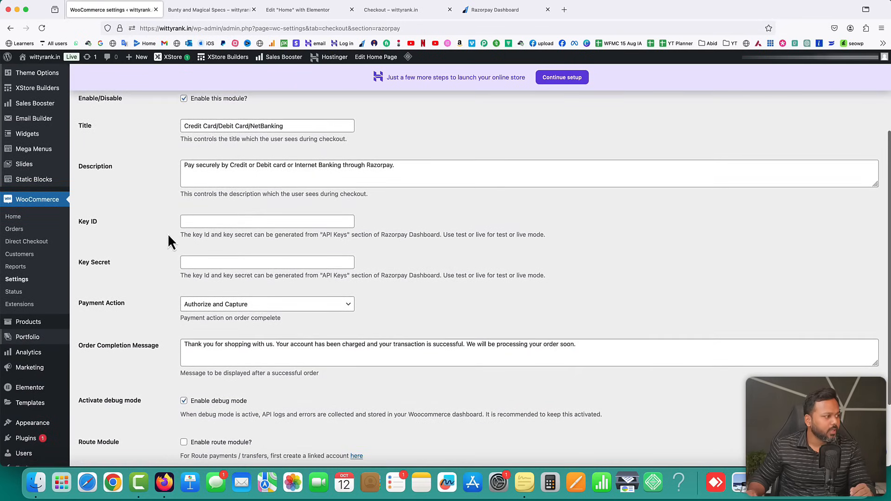
# Enter the Razorpay live API Key ID and fill in the Key Secret field
pyautogui.click(204, 220)
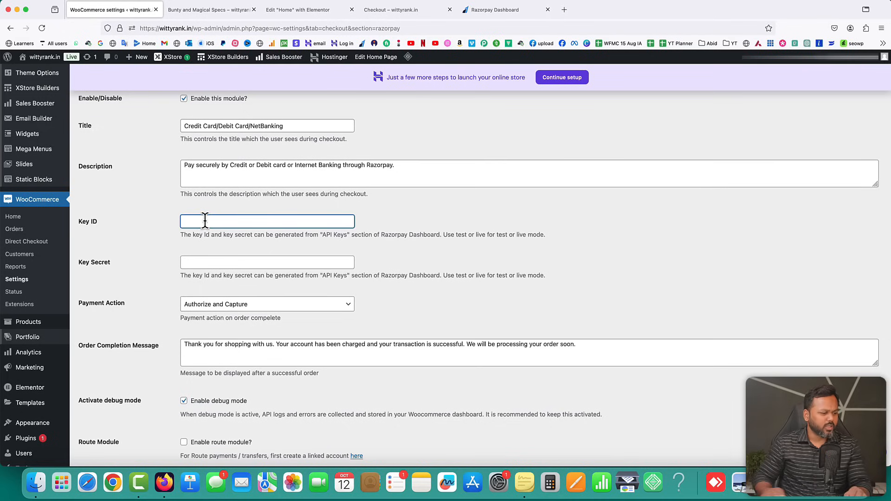
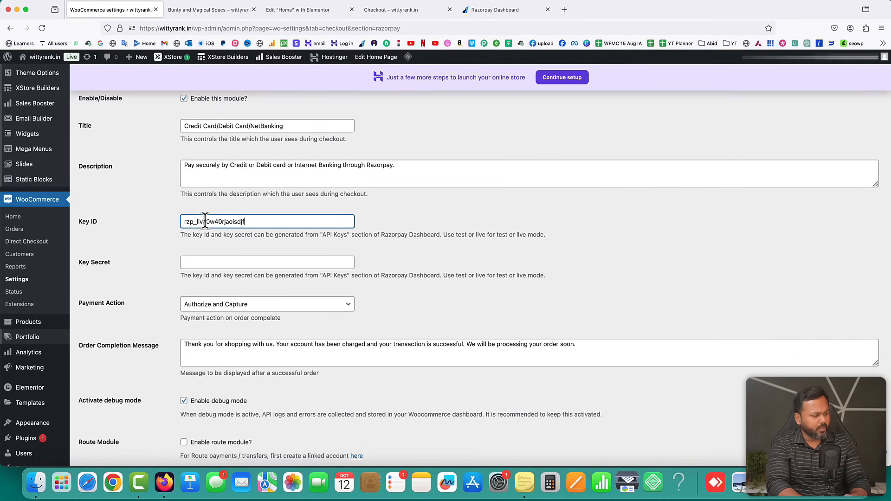
pyautogui.press('super+a')
pyautogui.press('super+c')
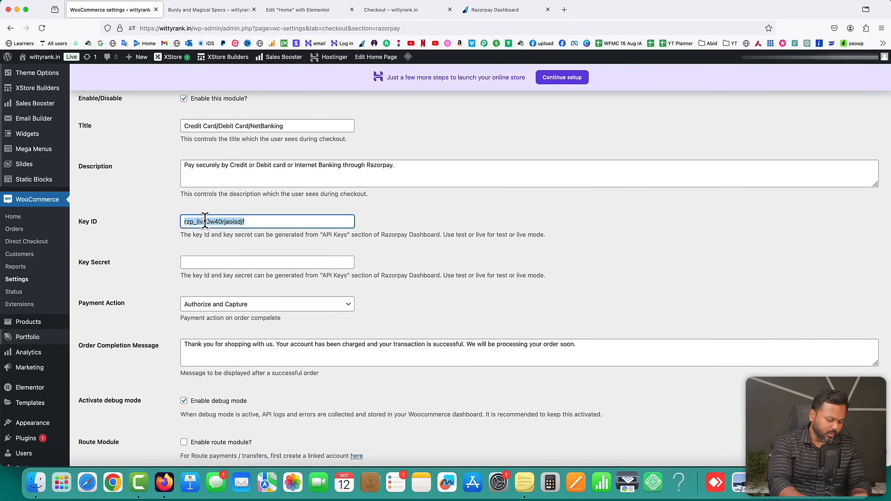
pyautogui.press('Tab')
pyautogui.press('super+v')
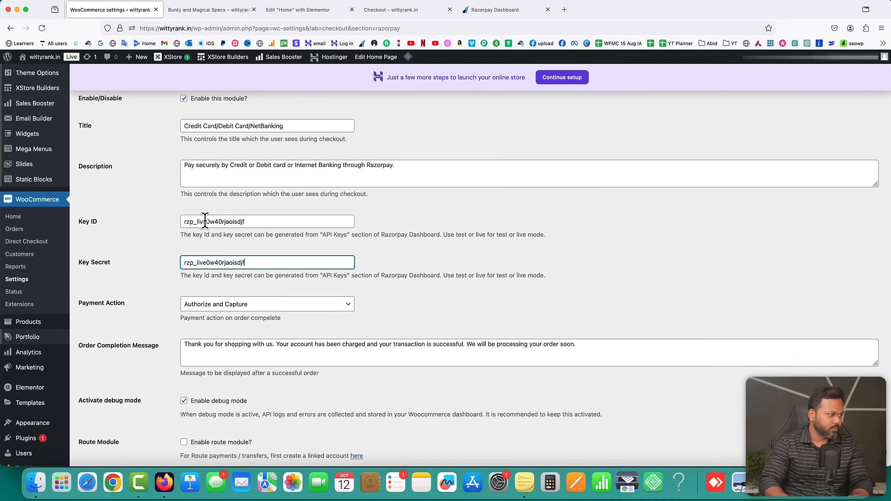
pyautogui.doubleClick(199, 261)
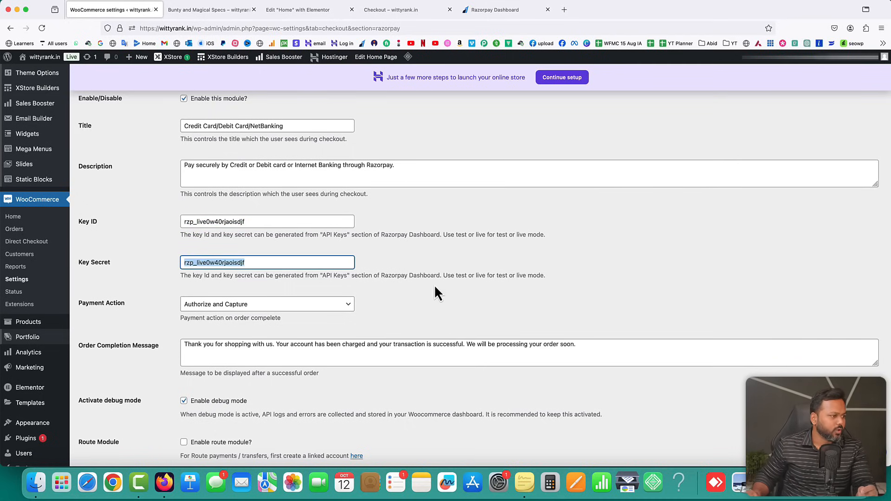
pyautogui.click(439, 264)
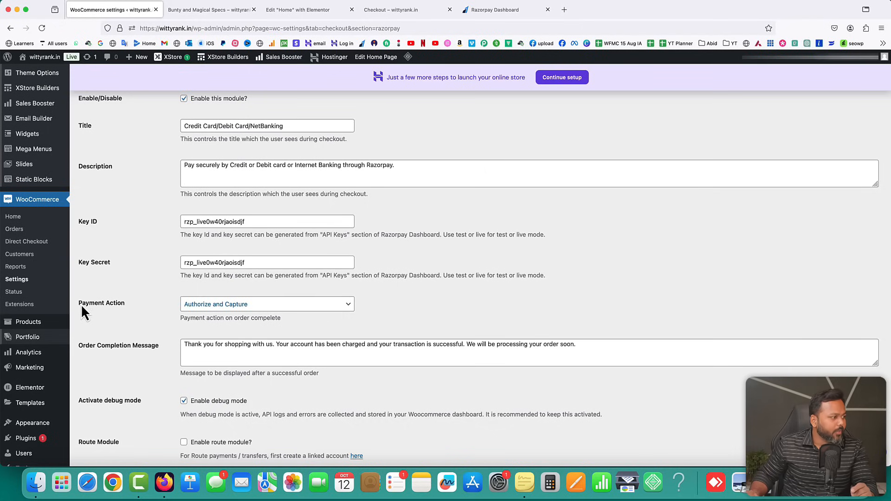
# Keep Authorize and Capture as the payment action and save the Razorpay settings
pyautogui.click(203, 309)
pyautogui.click(207, 303)
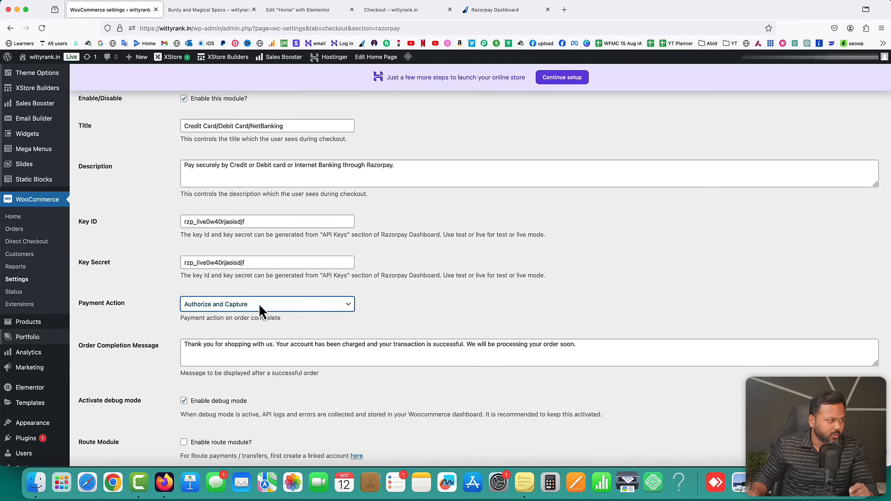
pyautogui.scroll(-3, 171, 326)
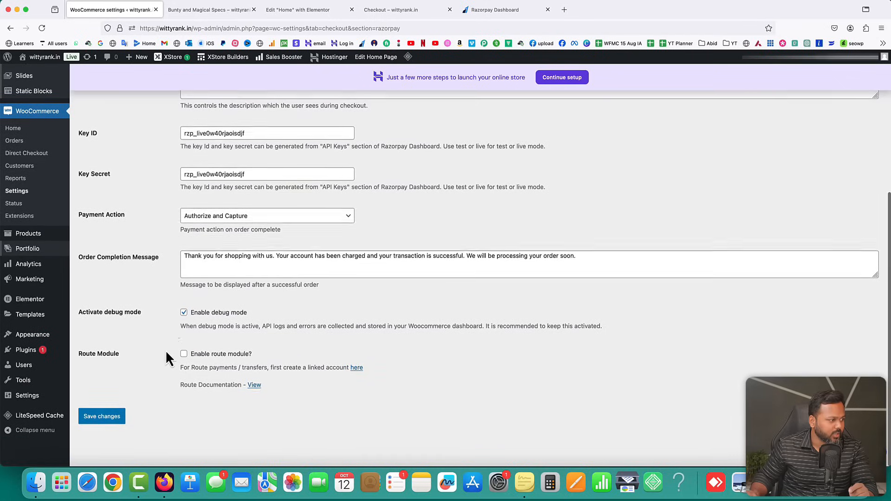
pyautogui.click(113, 420)
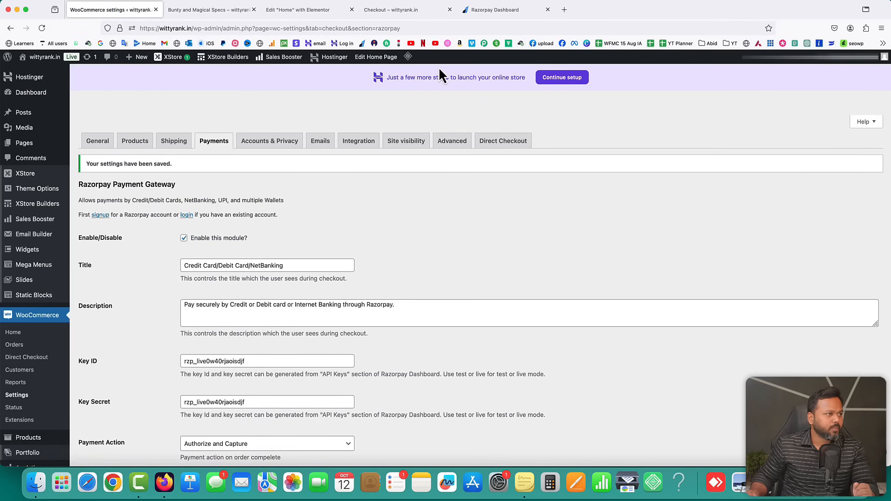
# Reload the checkout page to confirm Pay by Razorpay appears, then recheck the gateway settings
pyautogui.click(408, 11)
pyautogui.click(41, 31)
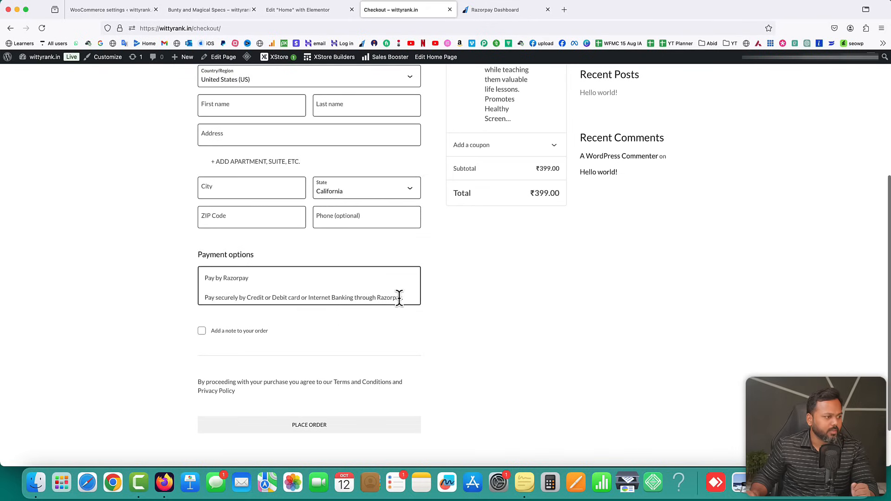
pyautogui.click(133, 10)
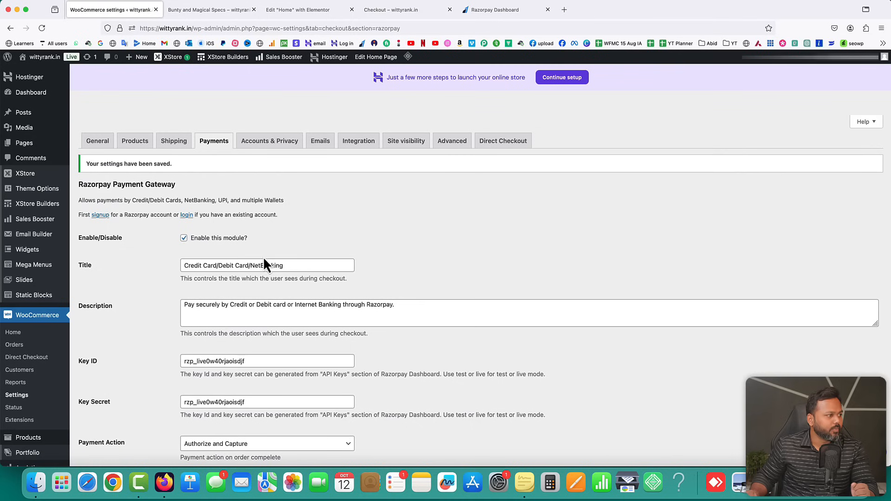
pyautogui.scroll(-1, 245, 318)
pyautogui.moveTo(273, 285); pyautogui.dragTo(188, 285)
pyautogui.click(188, 285)
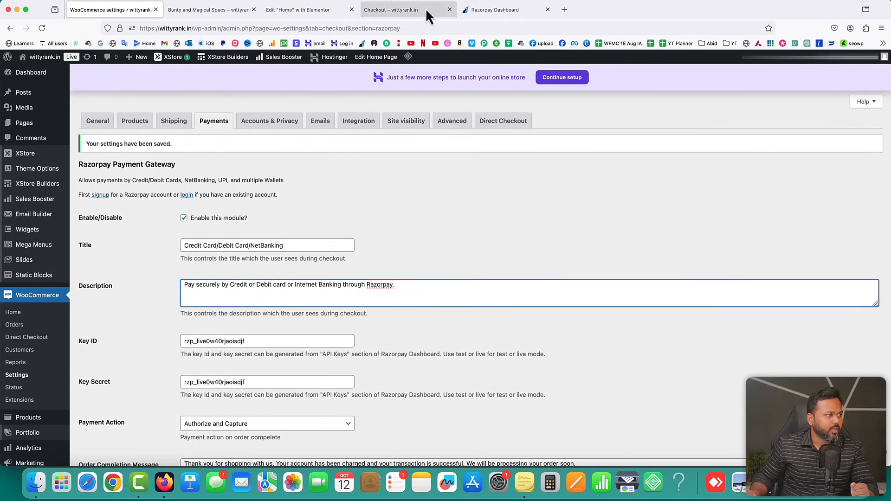
# Close the Razorpay dashboard and load the wittyrank.in home page
pyautogui.click(548, 9)
pyautogui.click(395, 14)
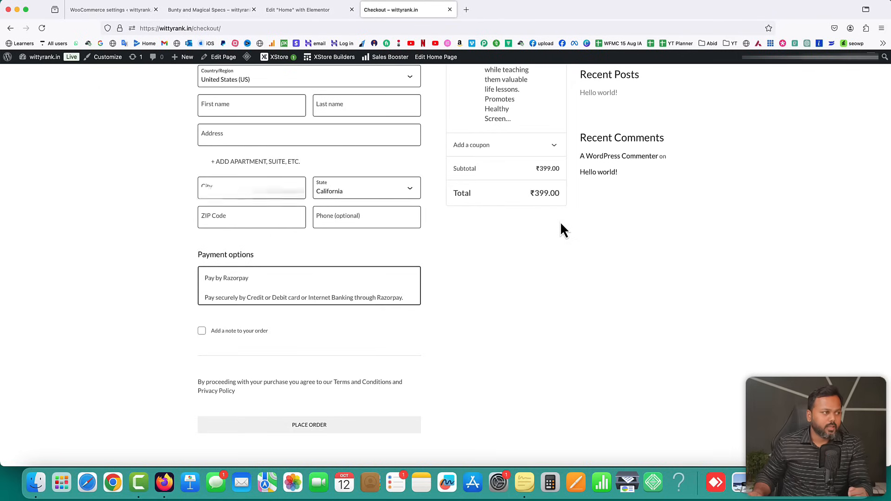
pyautogui.scroll(5, 560, 230)
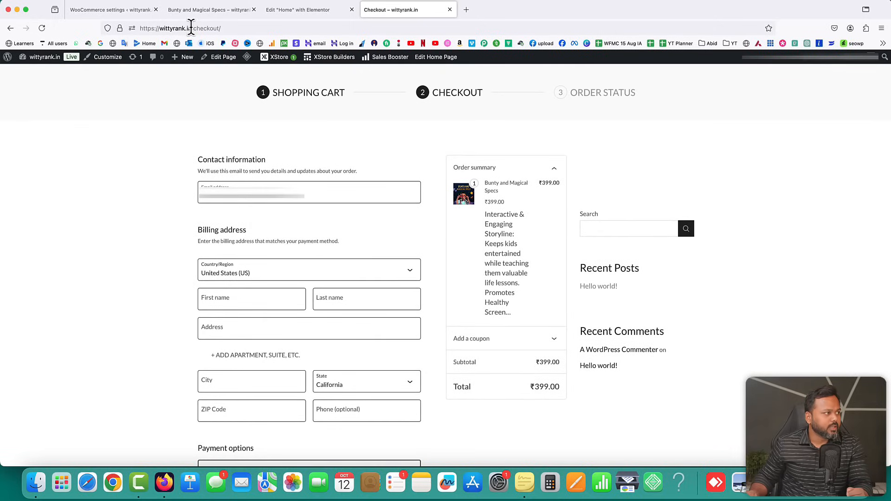
pyautogui.moveTo(192, 28); pyautogui.dragTo(289, 32)
pyautogui.press('BackSpace')
pyautogui.press('Return')
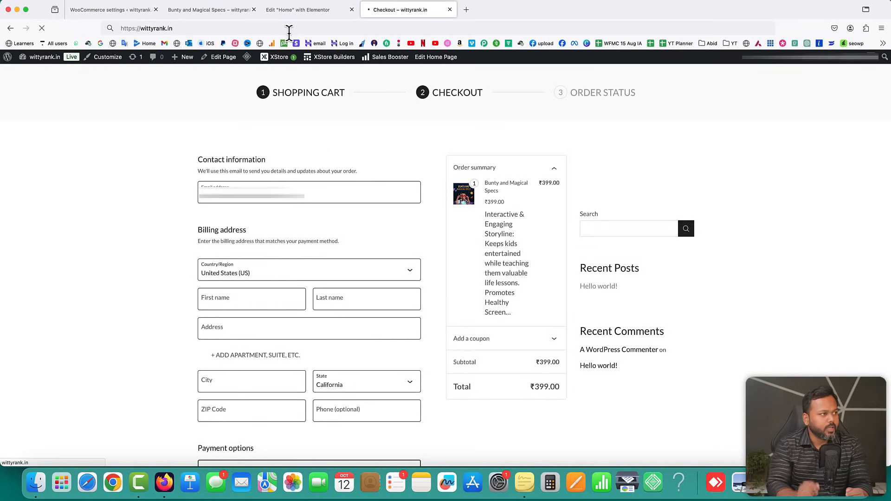